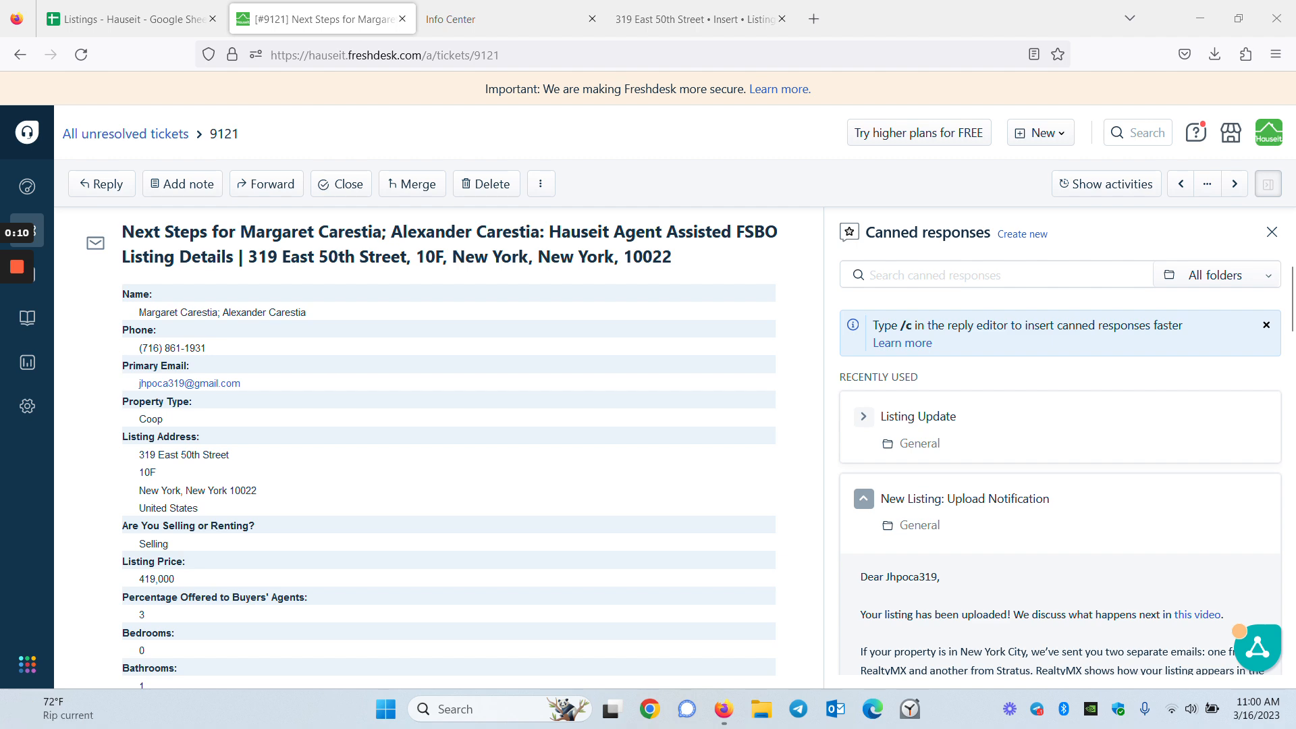
pyautogui.scroll(-4, 297, 331)
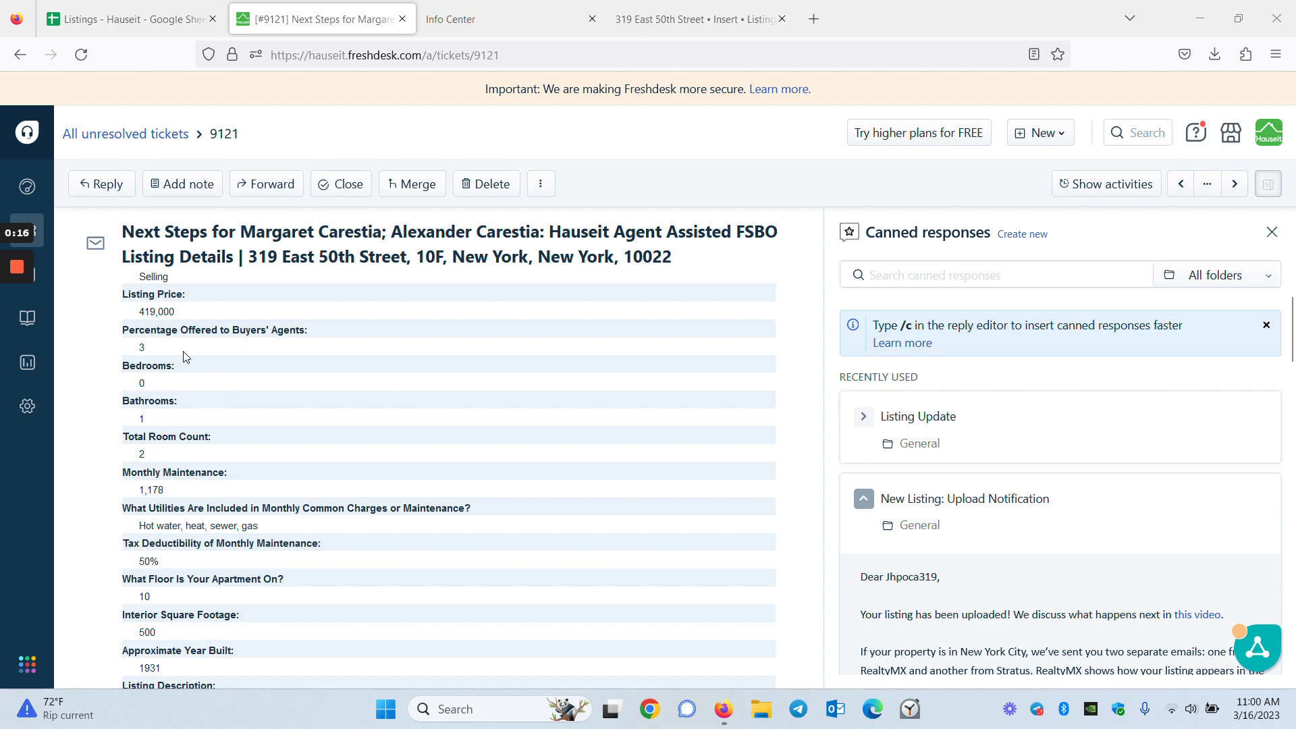
pyautogui.scroll(4, 243, 396)
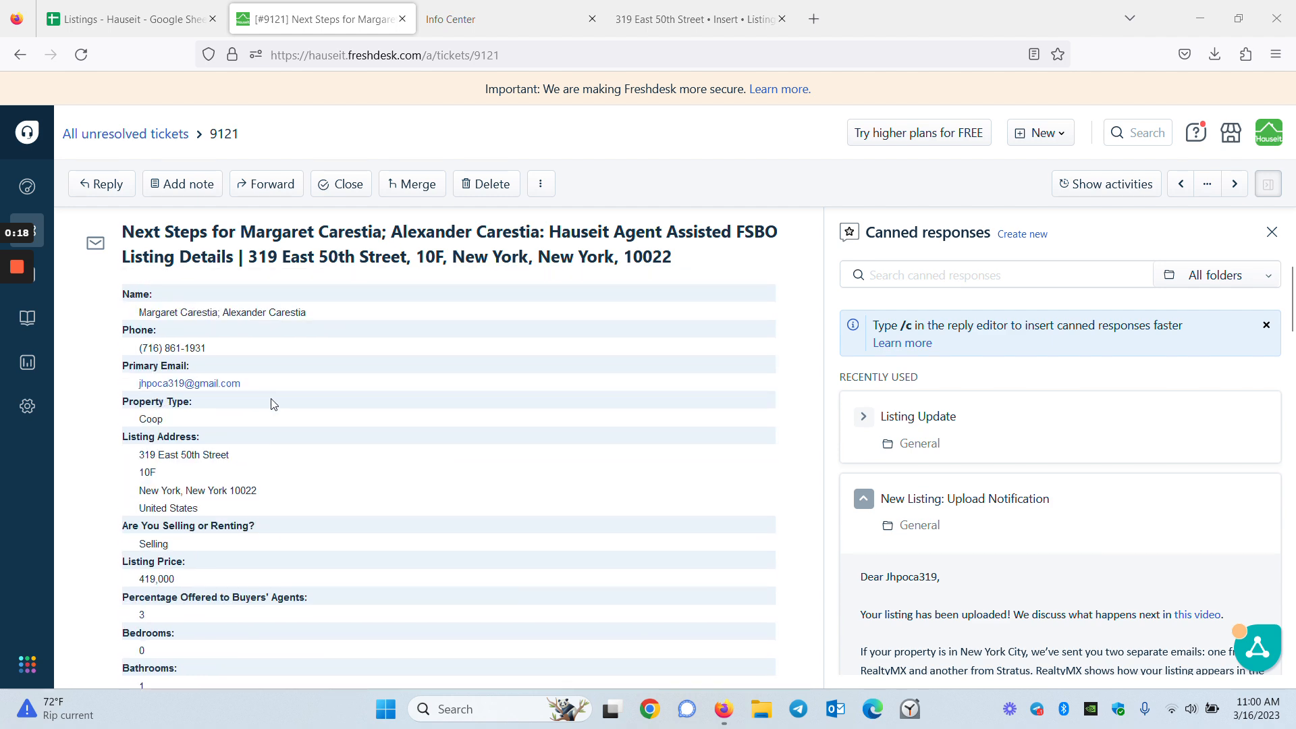
pyautogui.click(529, 14)
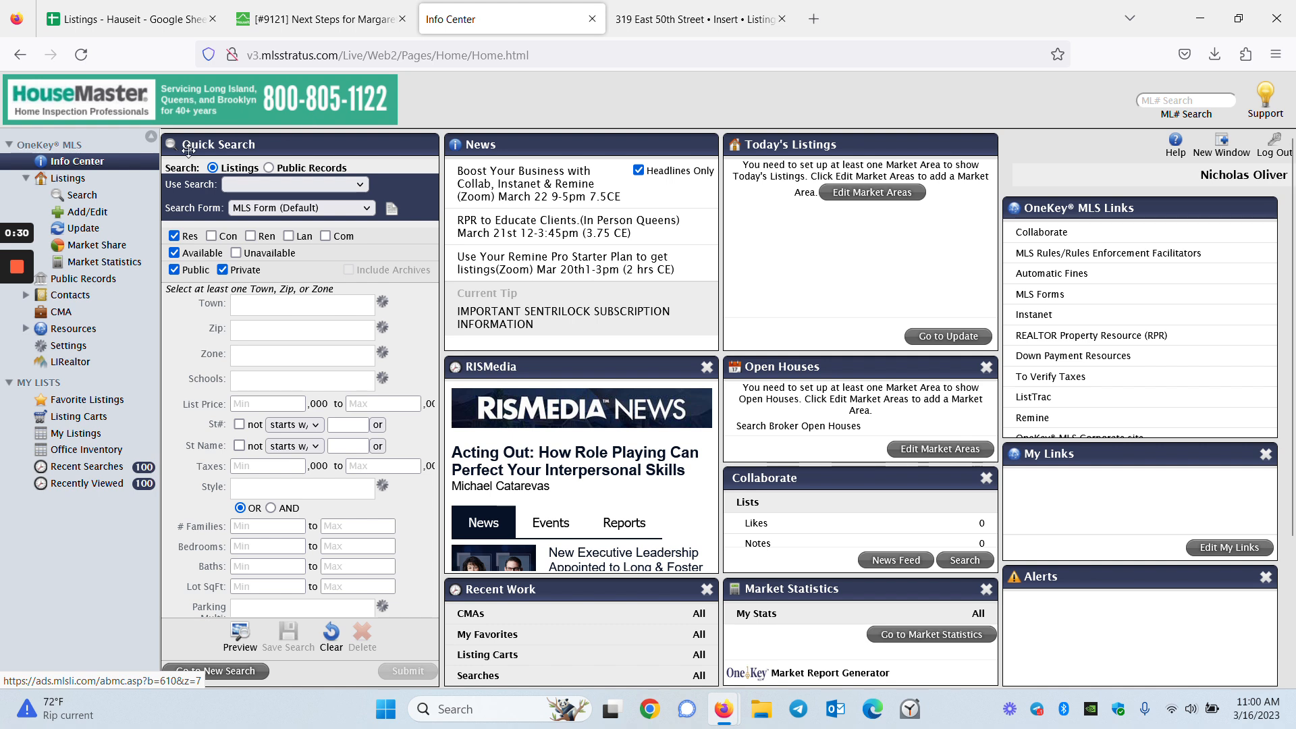
# Start a new Condo/Co-op/HOA class listing from Listings > Add/Edit, then return to the Freshdesk ticket
pyautogui.click(93, 214)
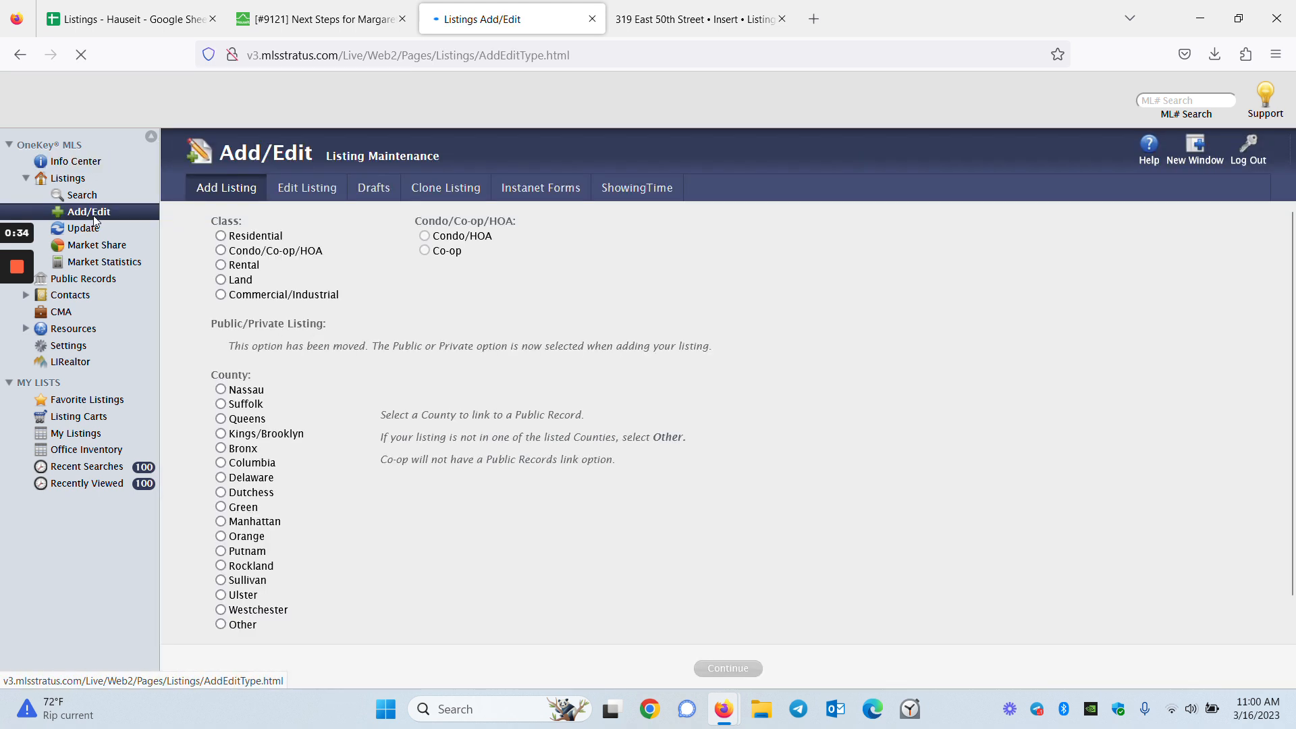
pyautogui.click(221, 252)
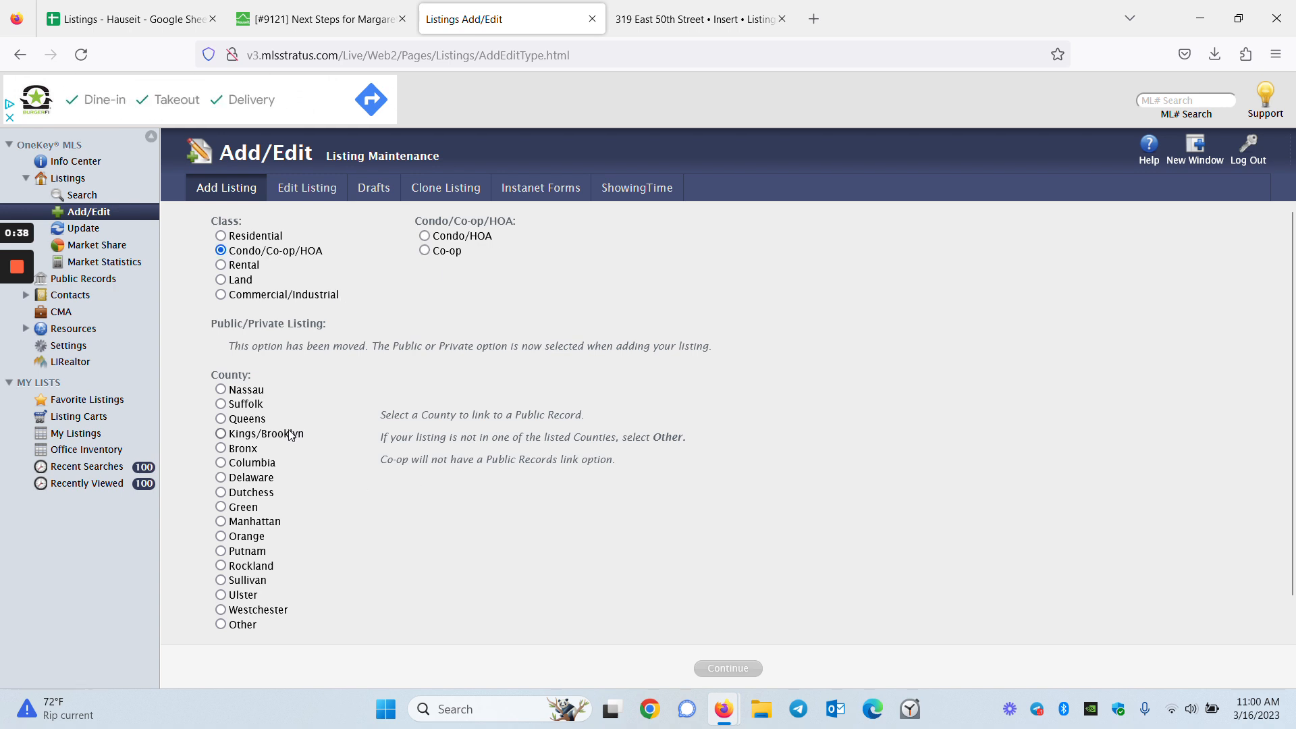
pyautogui.hotkey('ctrl', 'shift', 'Tab')
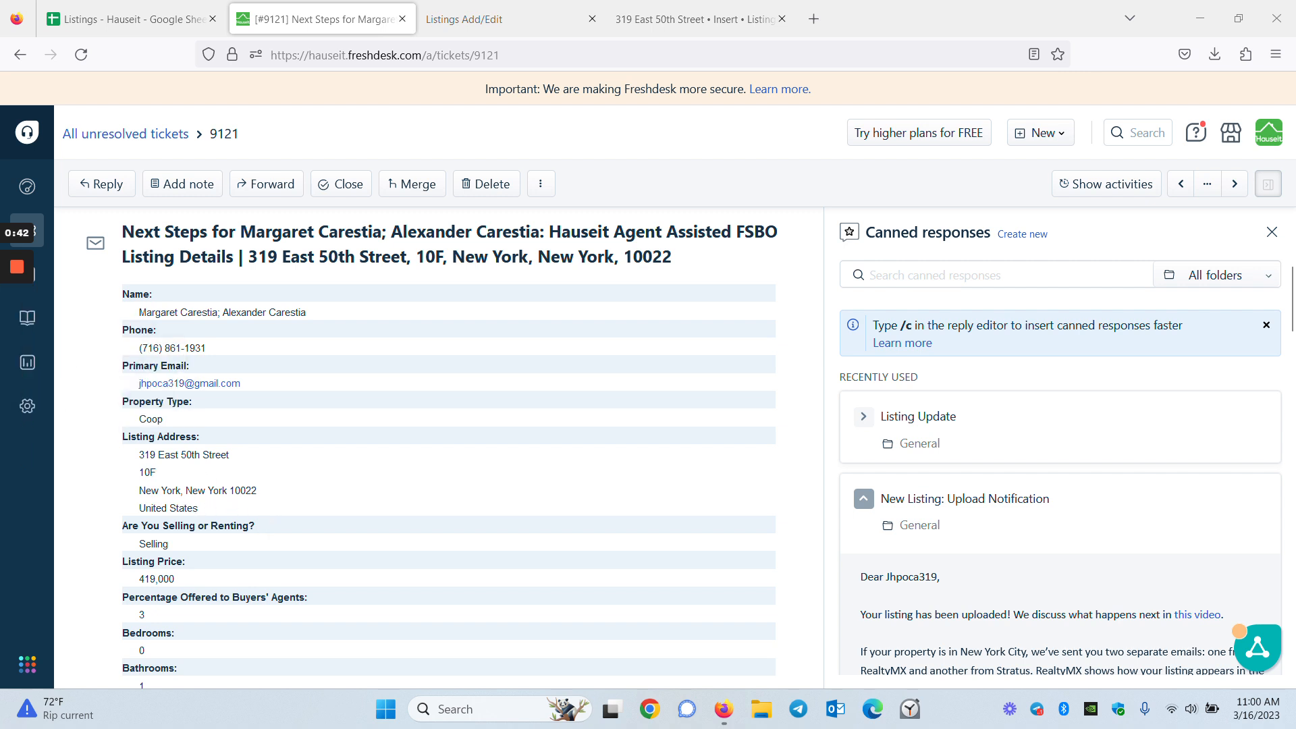
pyautogui.moveTo(138, 455); pyautogui.dragTo(272, 499)
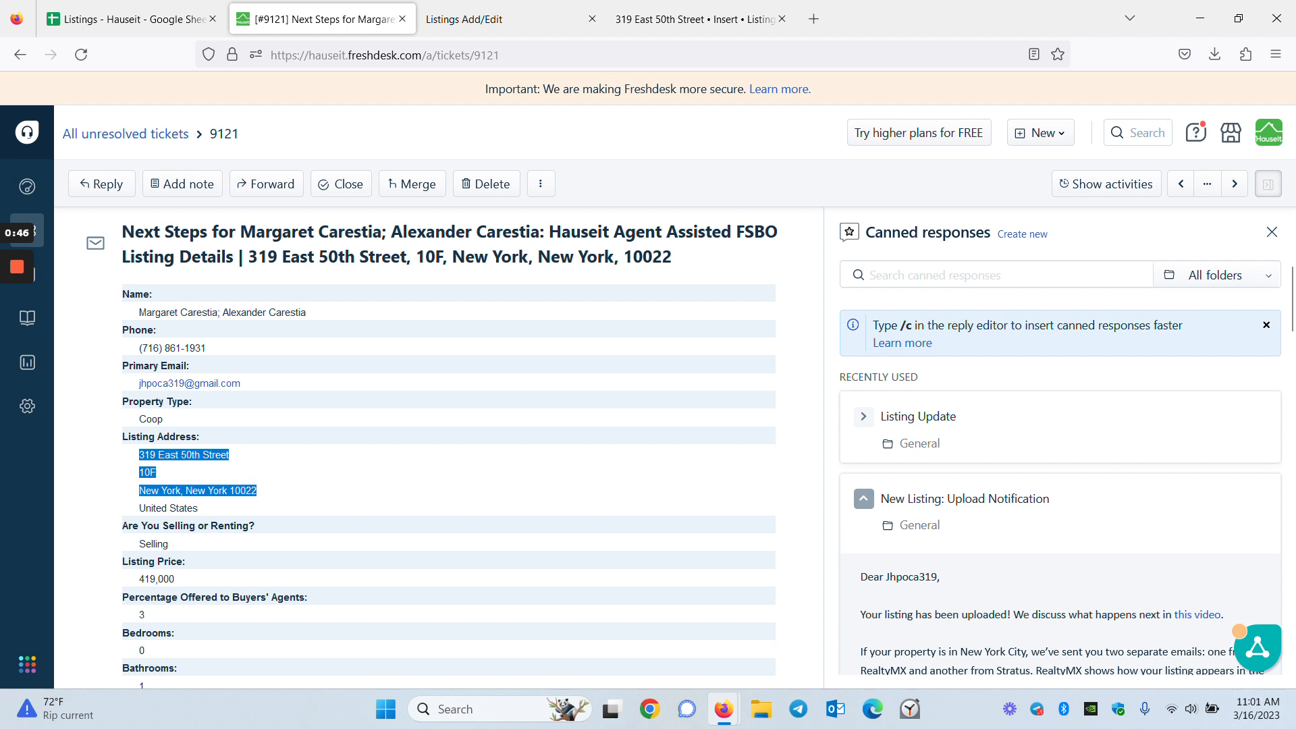
pyautogui.rightClick(189, 456)
pyautogui.click(216, 467)
pyautogui.click(321, 491)
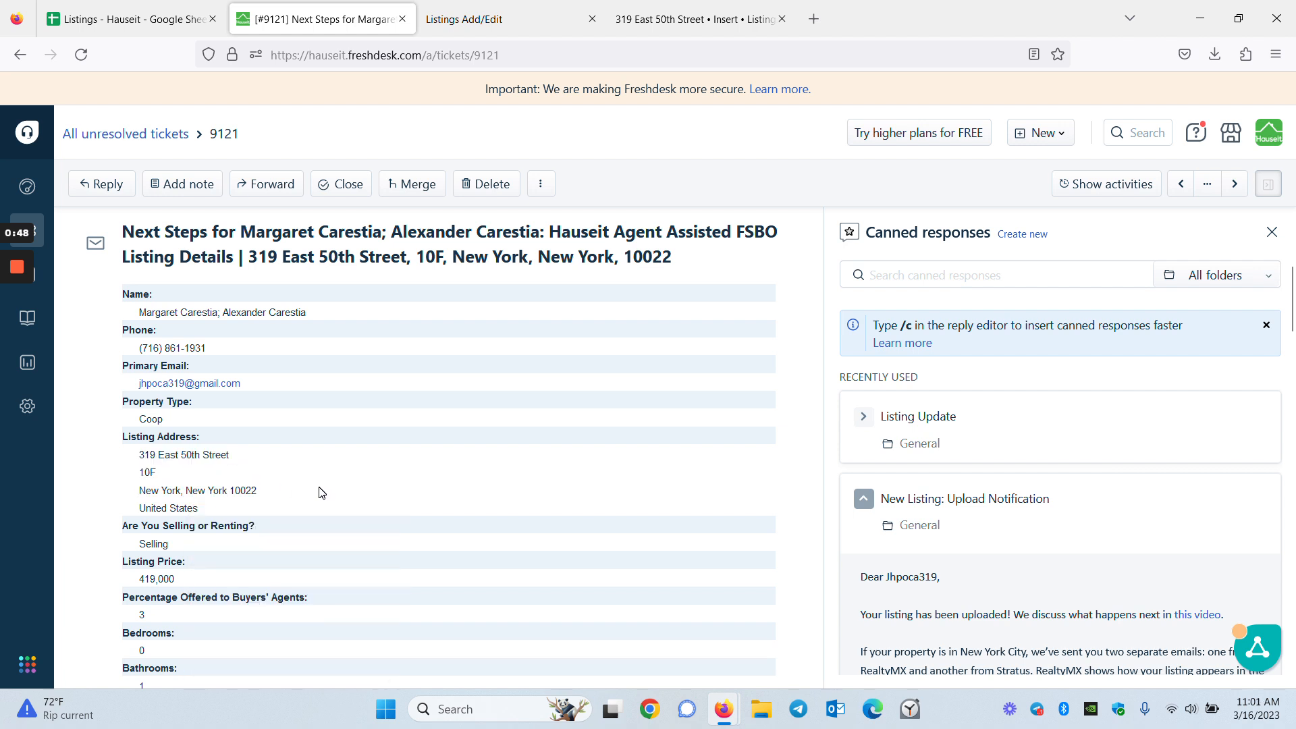
# Search Google for the copied address plus 'what county'
pyautogui.click(813, 19)
pyautogui.hotkey('ctrl', 'v')
pyautogui.write('what county')
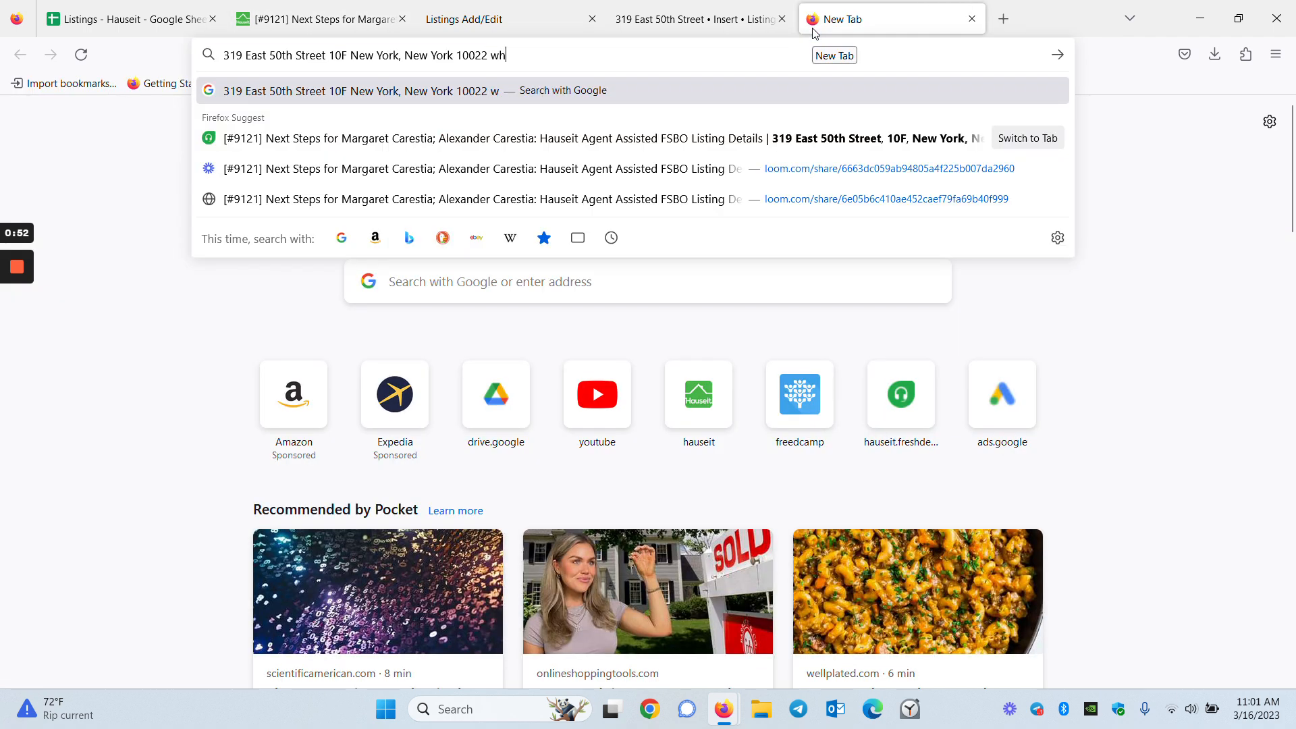
pyautogui.press('Return')
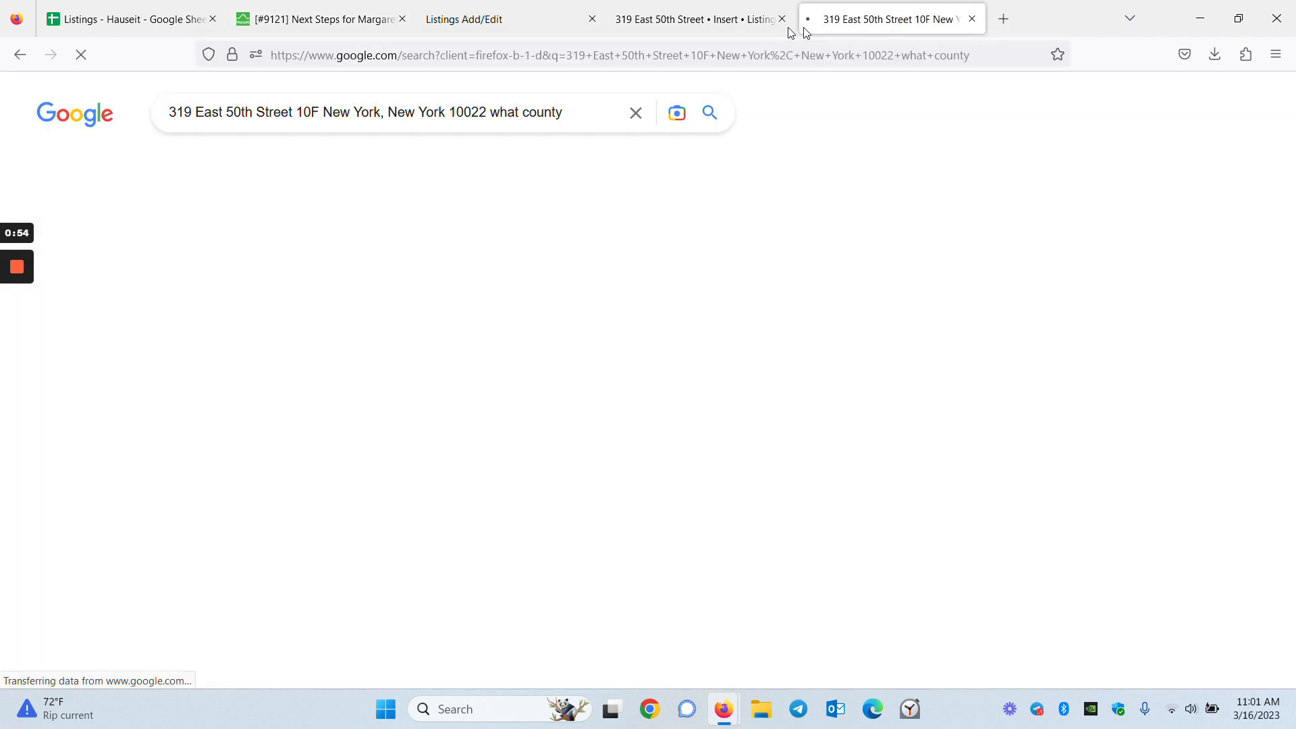
pyautogui.scroll(-3, 682, 335)
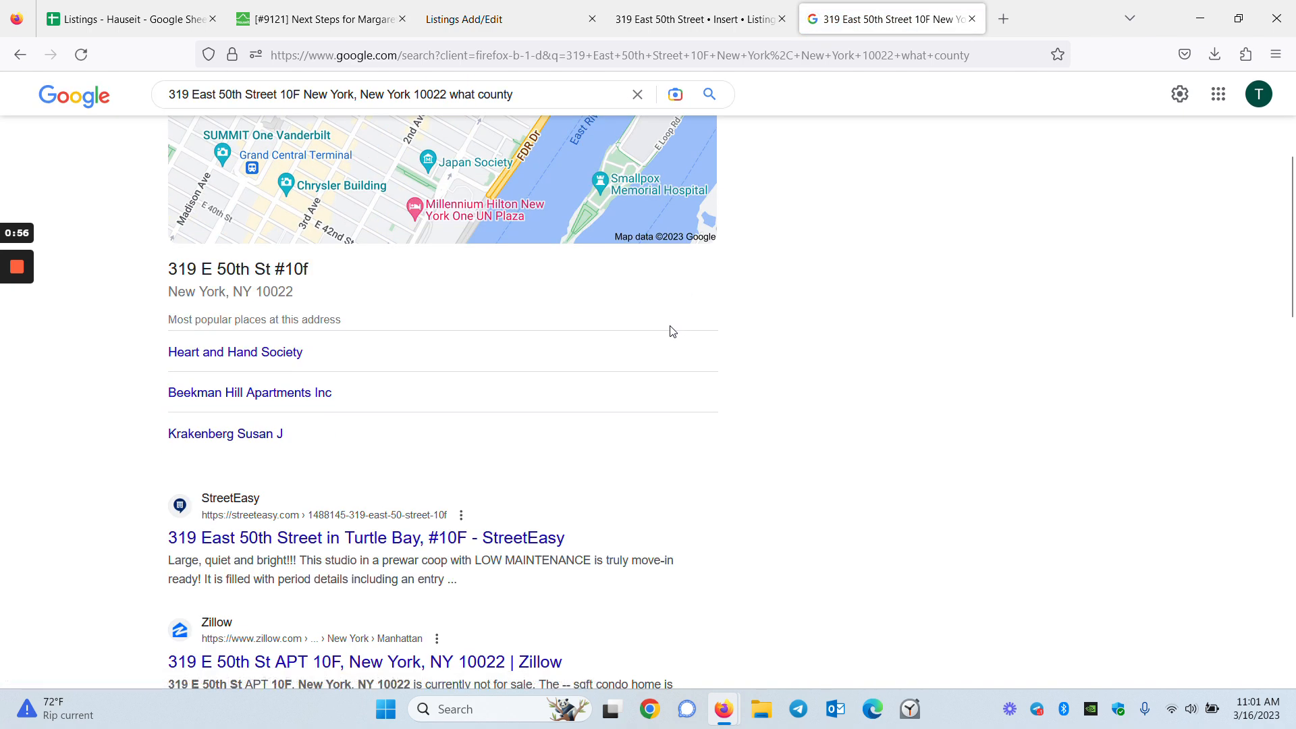
pyautogui.scroll(3, 670, 330)
# Narrow the search to '10022 what county' to confirm New York County, then return to the MLS form
pyautogui.moveTo(296, 113)
pyautogui.mouseDown()
pyautogui.moveTo(334, 113)
pyautogui.moveTo(312, 112)
pyautogui.mouseUp()
pyautogui.click(330, 113)
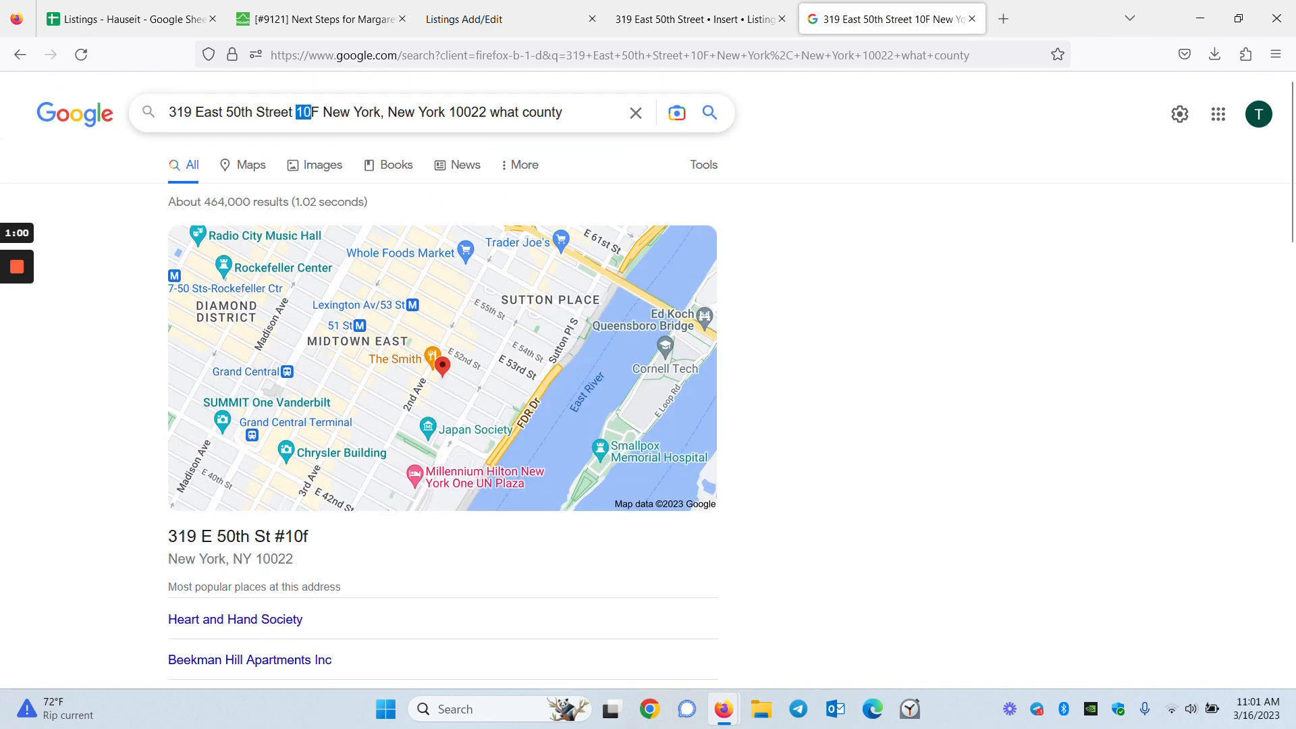
pyautogui.moveTo(445, 113); pyautogui.dragTo(168, 112)
pyautogui.press('BackSpace')
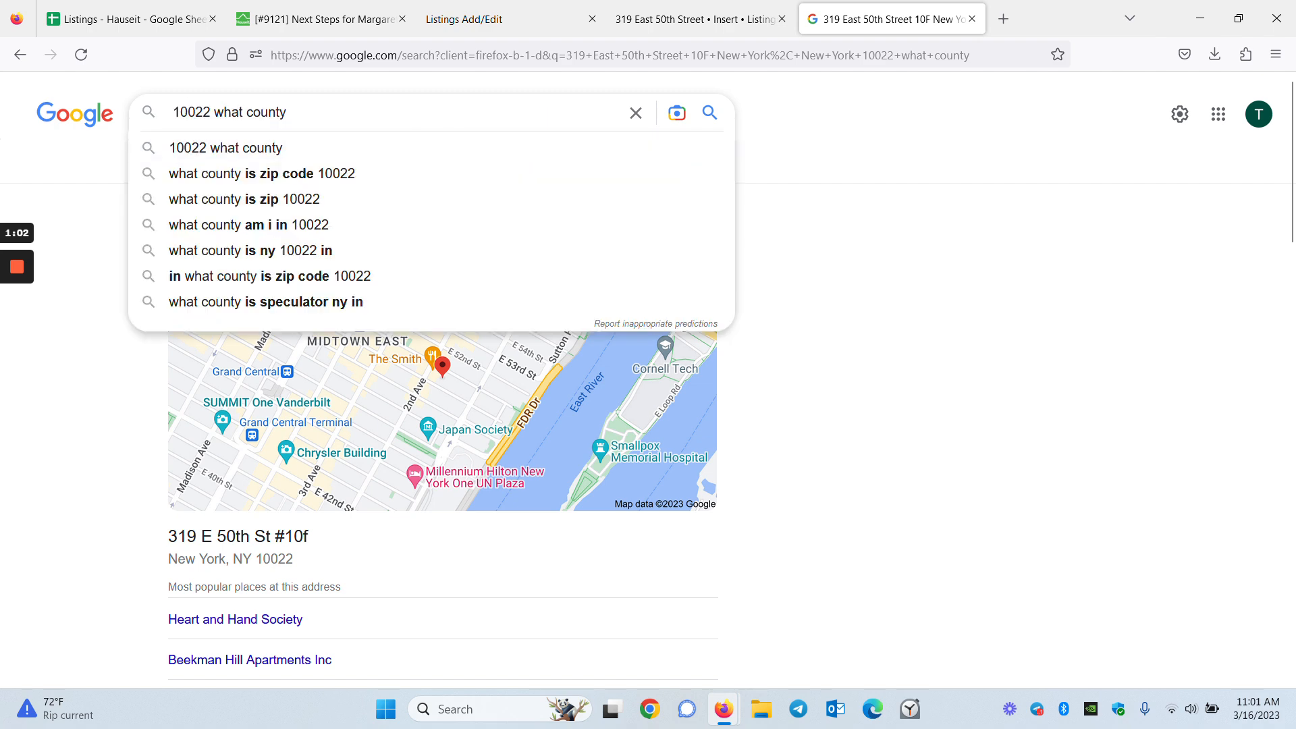
pyautogui.press('Return')
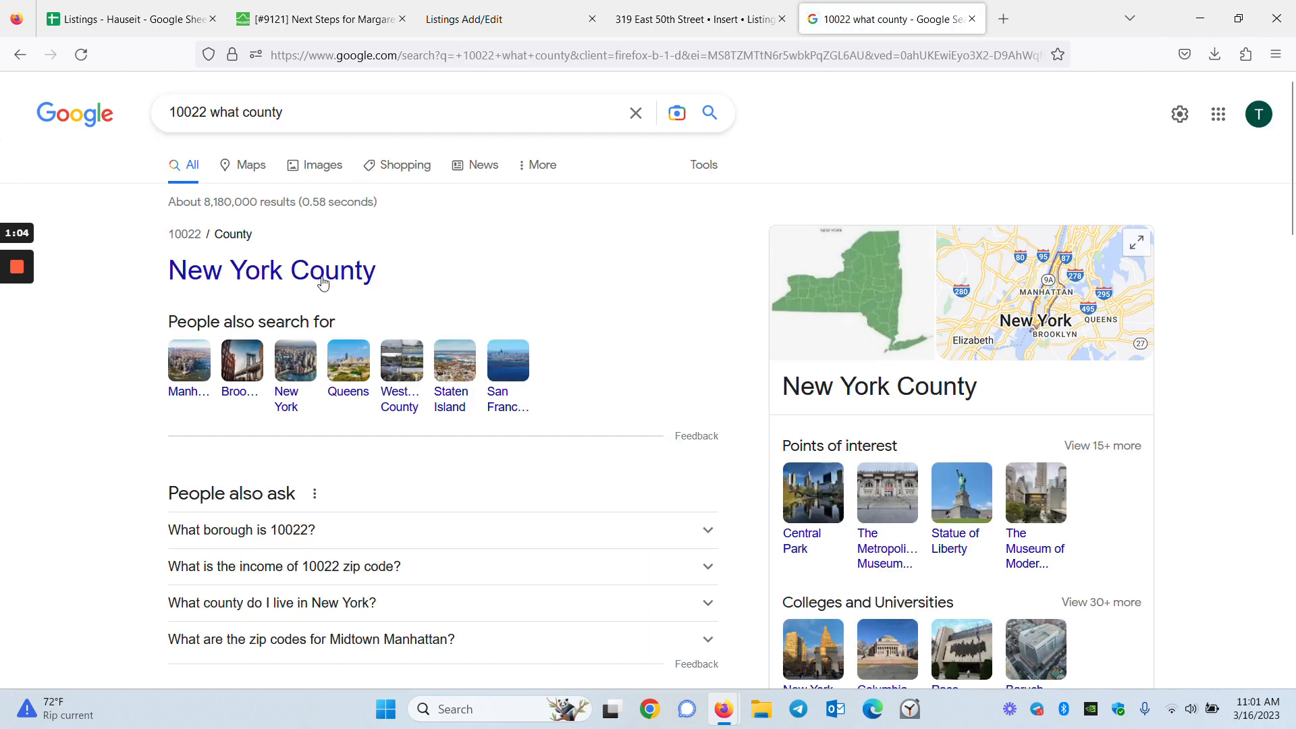
pyautogui.click(972, 19)
pyautogui.click(503, 8)
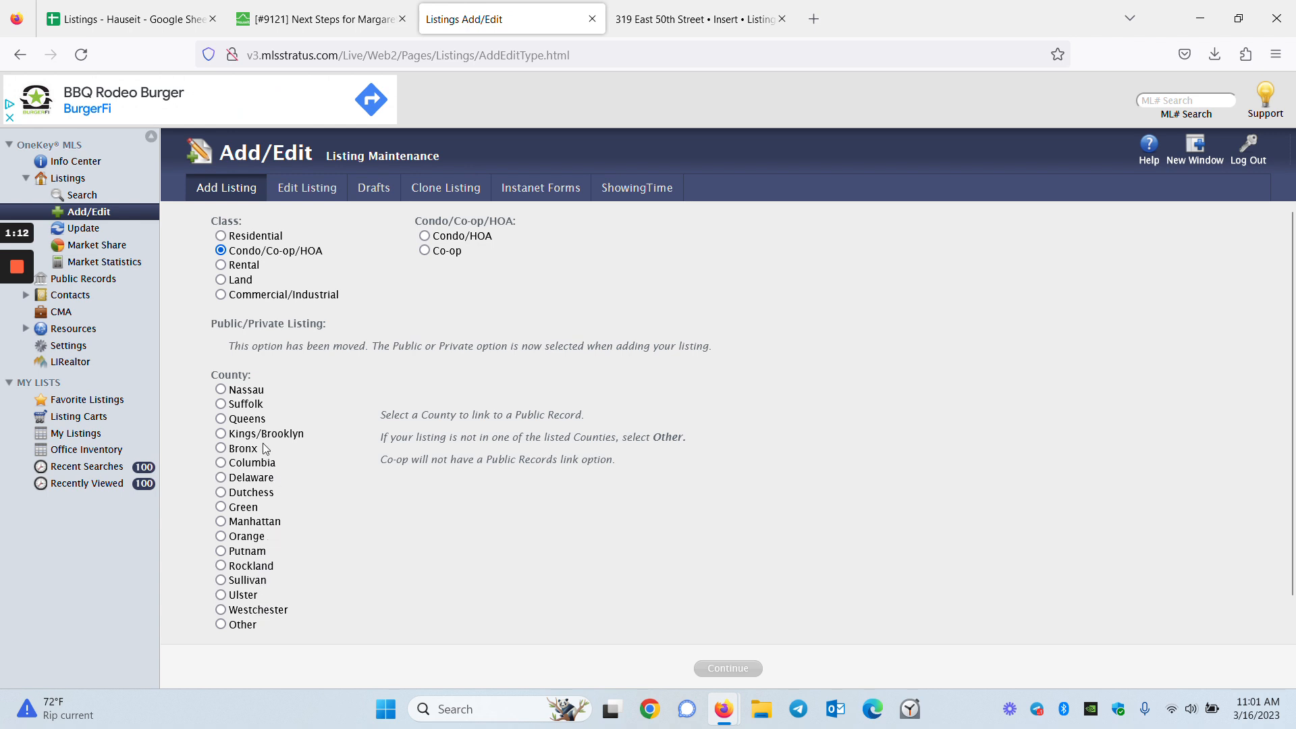
# Choose Manhattan county and the Co-op subtype, then continue to the listing Details form
pyautogui.click(269, 525)
pyautogui.scroll(-2, 725, 613)
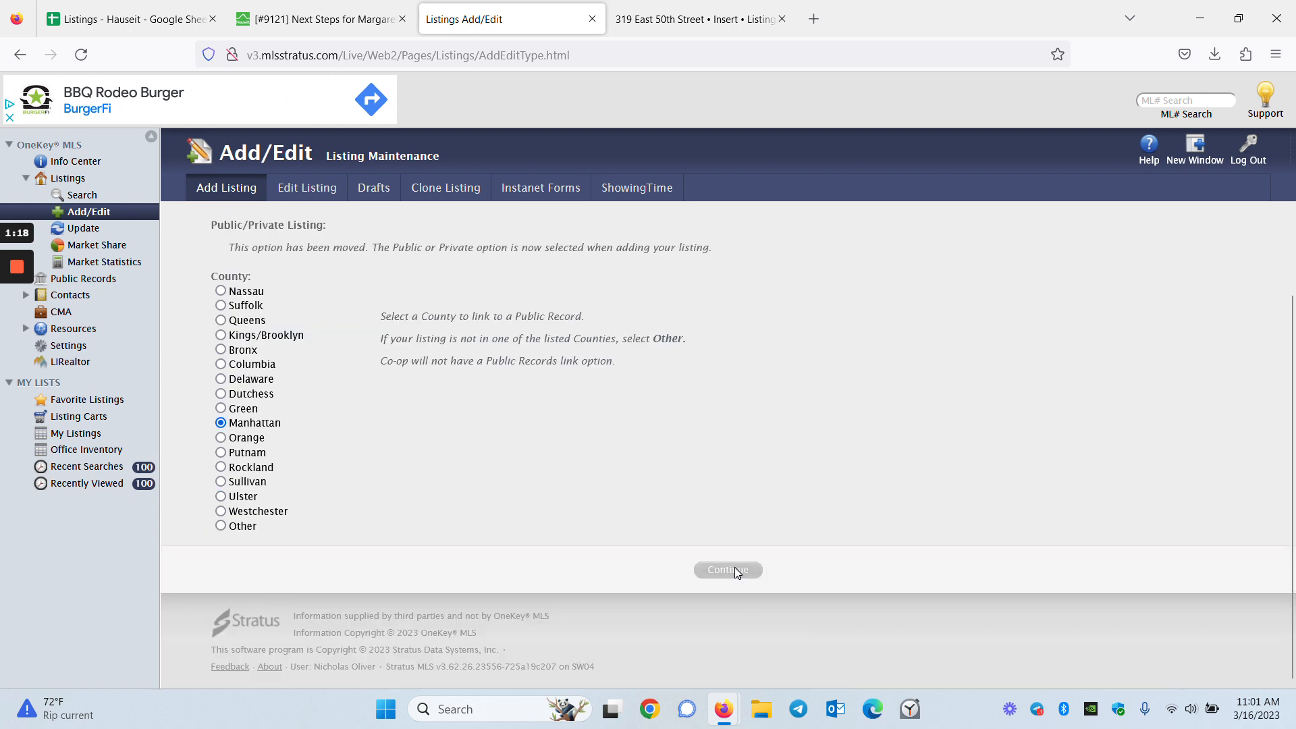
pyautogui.moveTo(17, 270)
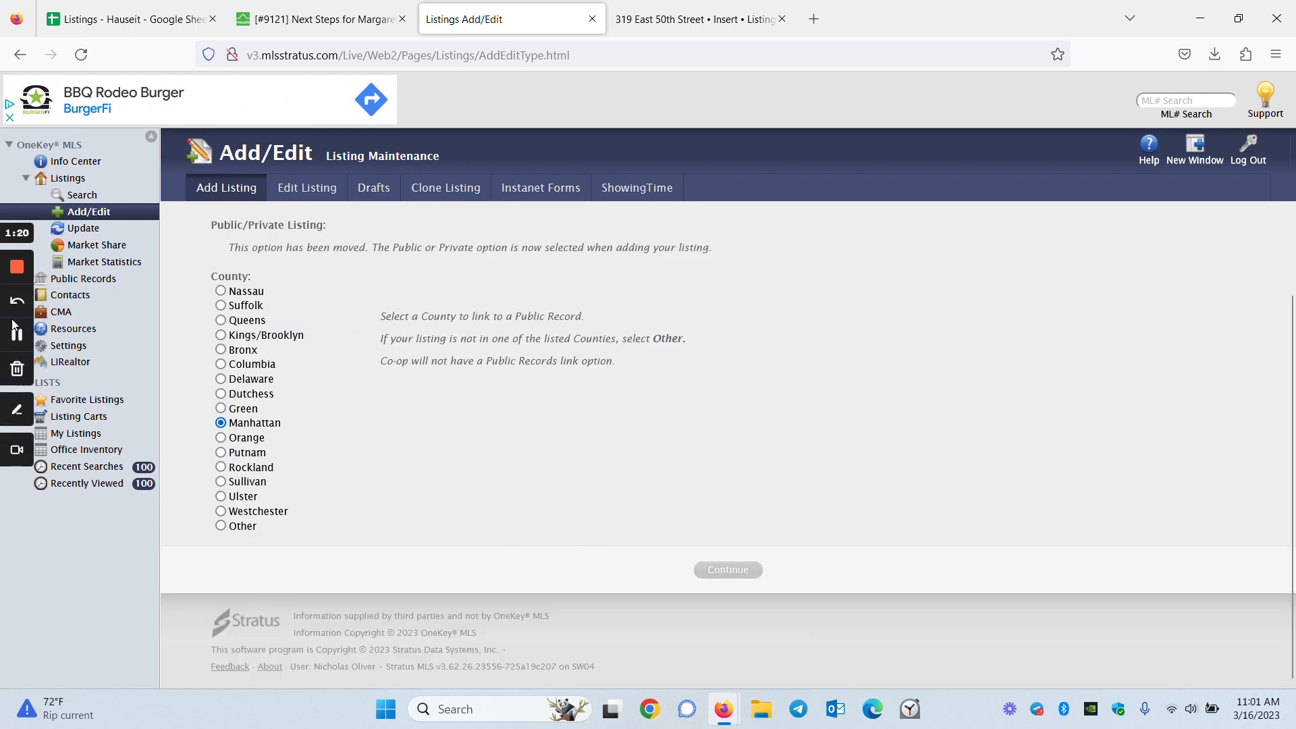
pyautogui.click(17, 331)
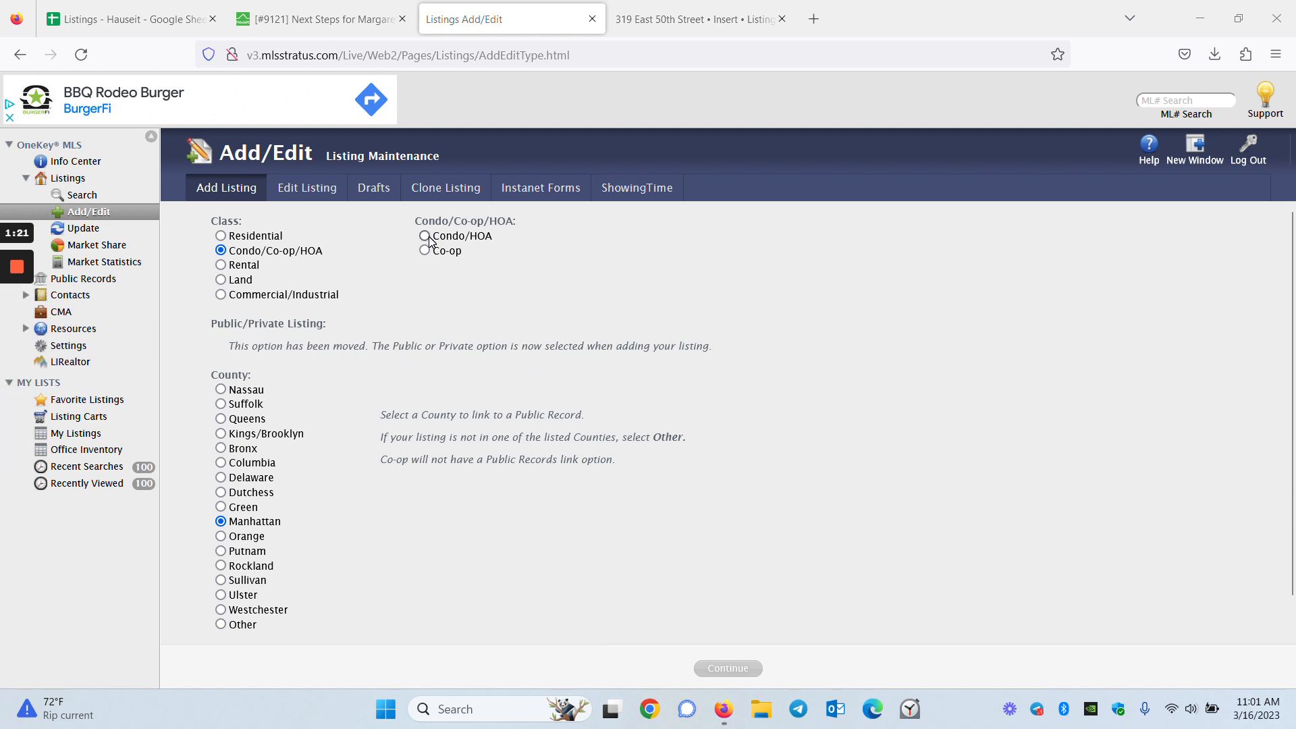
pyautogui.click(431, 239)
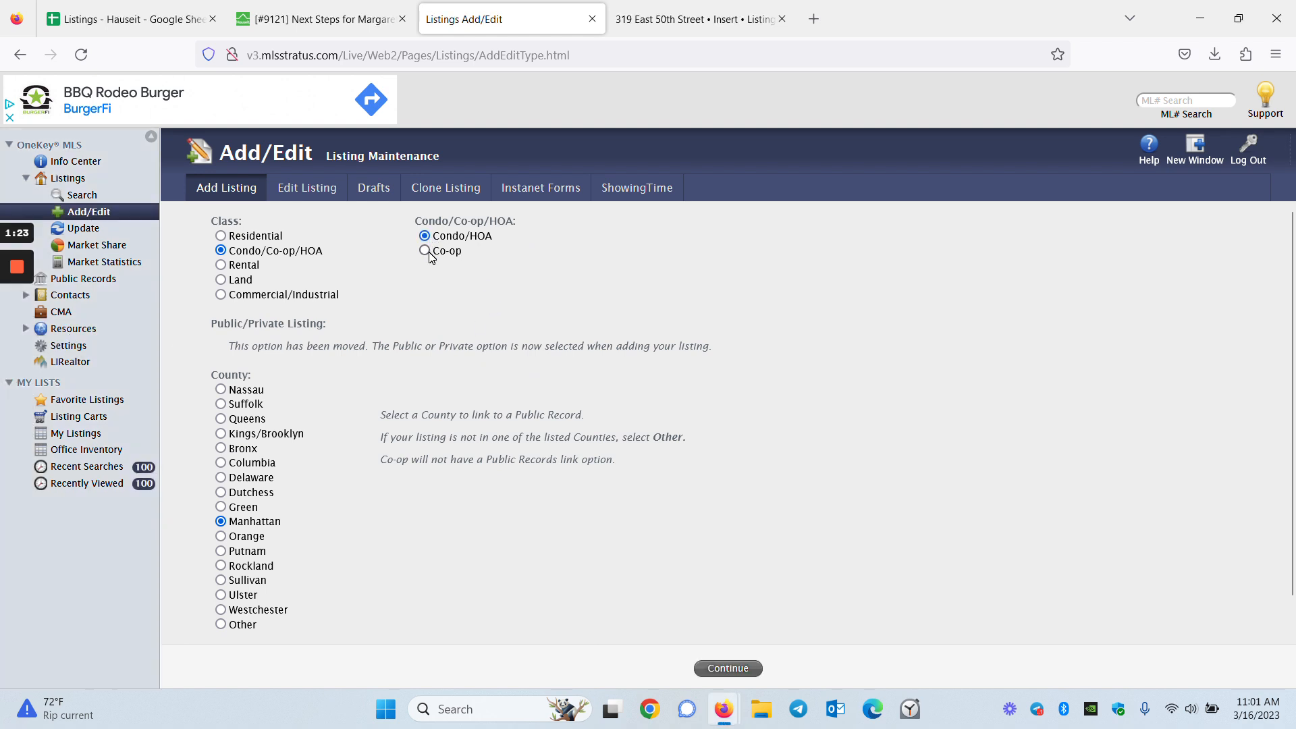
pyautogui.click(321, 9)
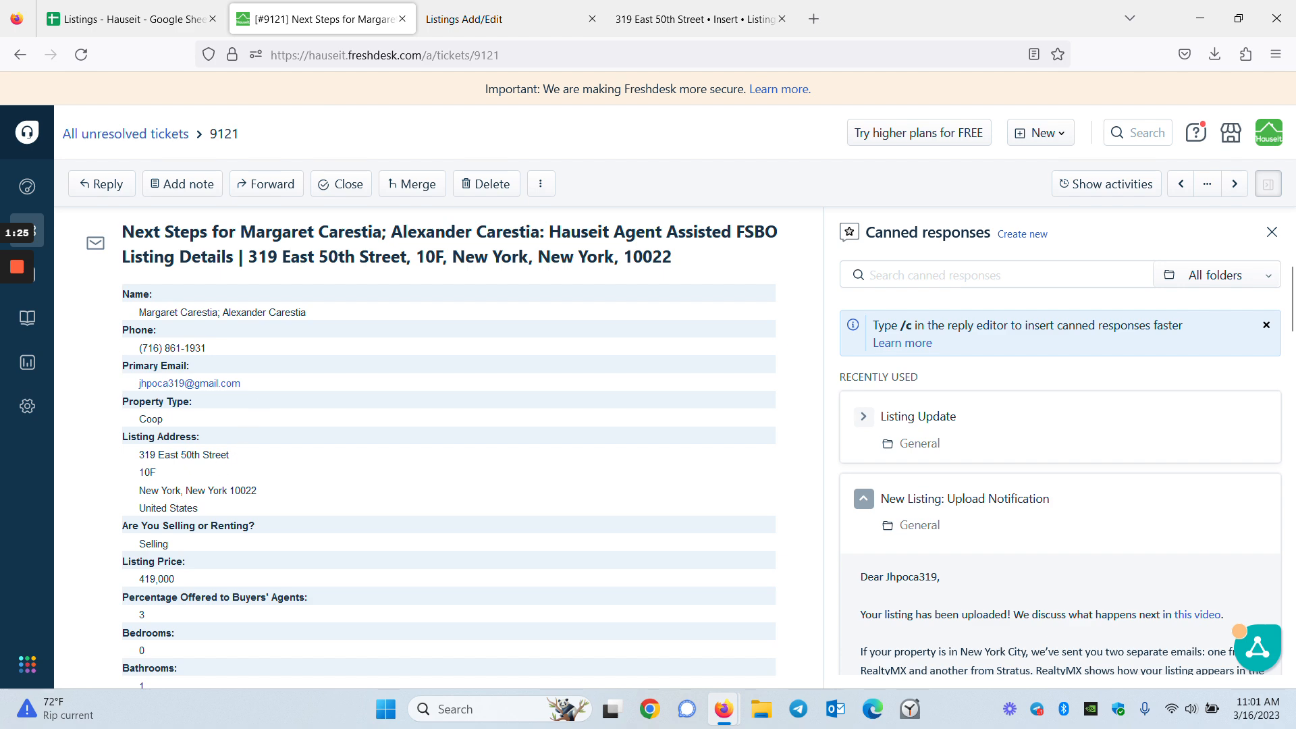
pyautogui.click(500, 19)
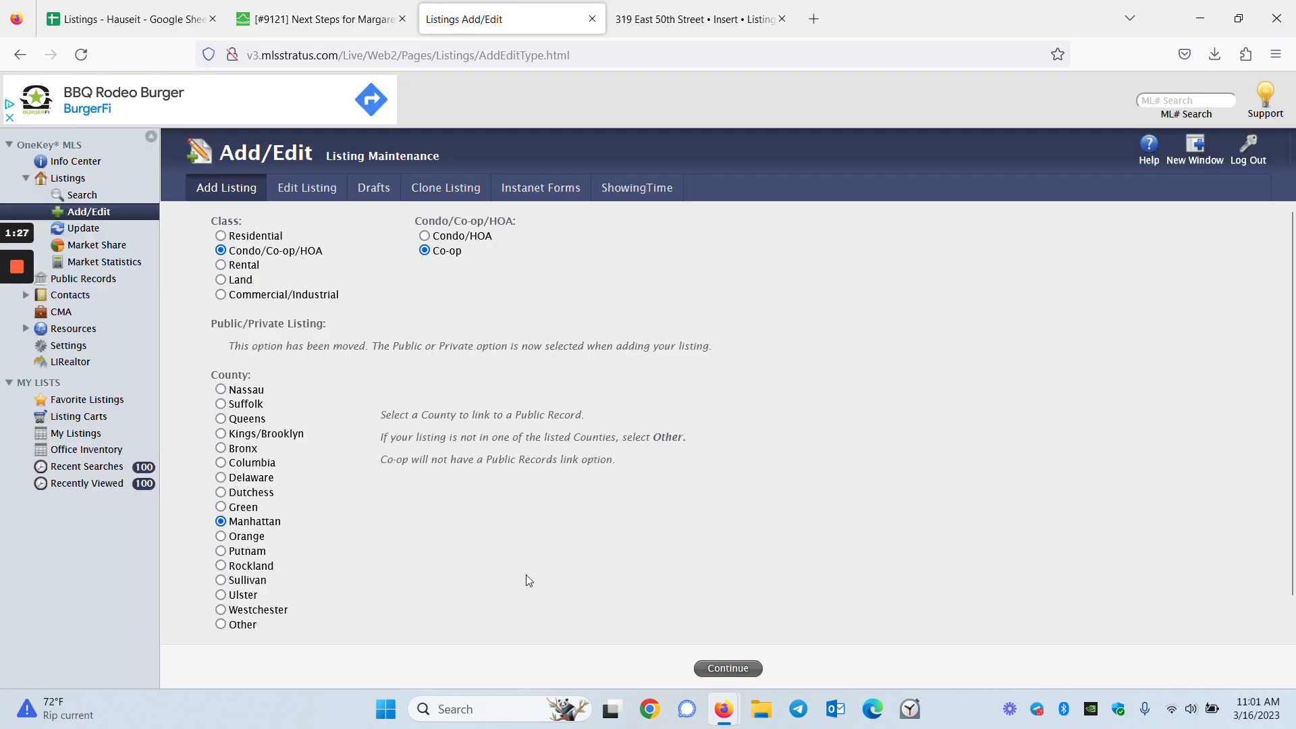
pyautogui.click(736, 667)
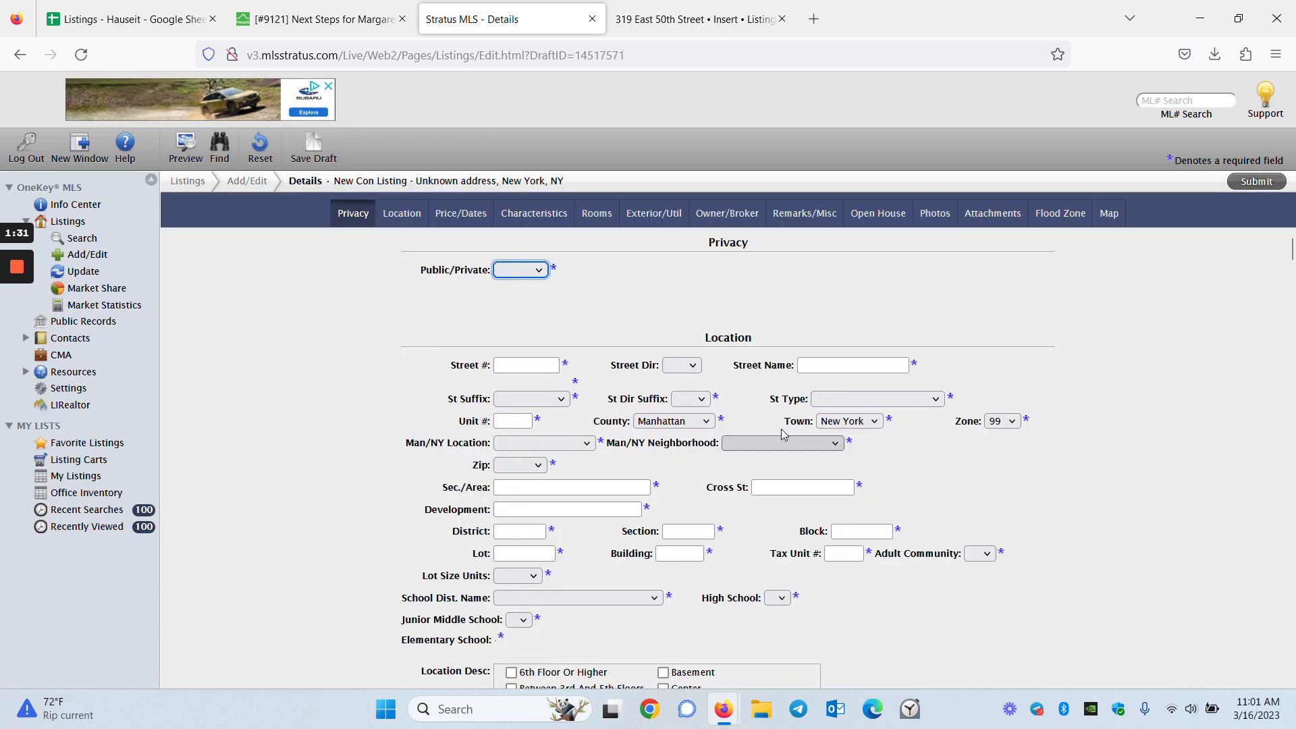
pyautogui.click(520, 270)
pyautogui.click(513, 324)
pyautogui.scroll(-1, 452, 344)
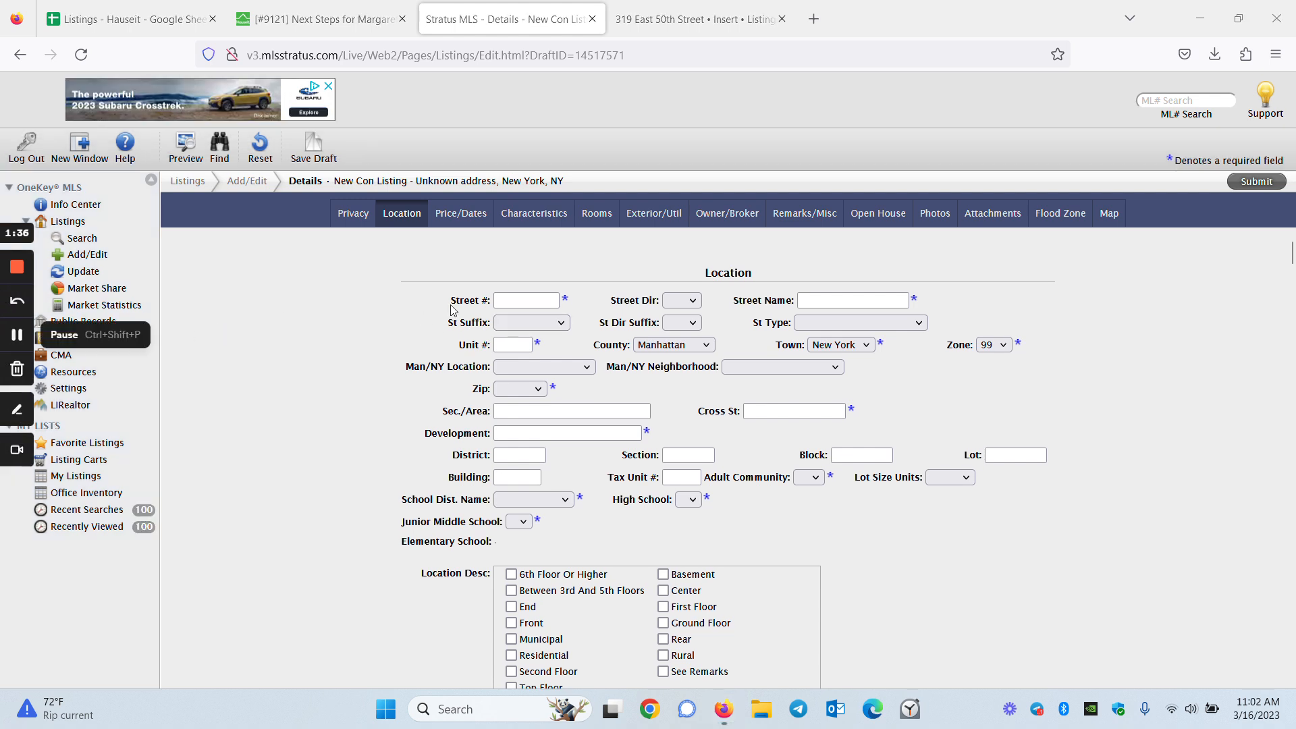
pyautogui.click(518, 301)
pyautogui.hotkey('ctrl', 'v')
pyautogui.moveTo(515, 300); pyautogui.dragTo(548, 299)
pyautogui.press('BackSpace')
pyautogui.click(683, 300)
pyautogui.click(698, 338)
pyautogui.press('Tab')
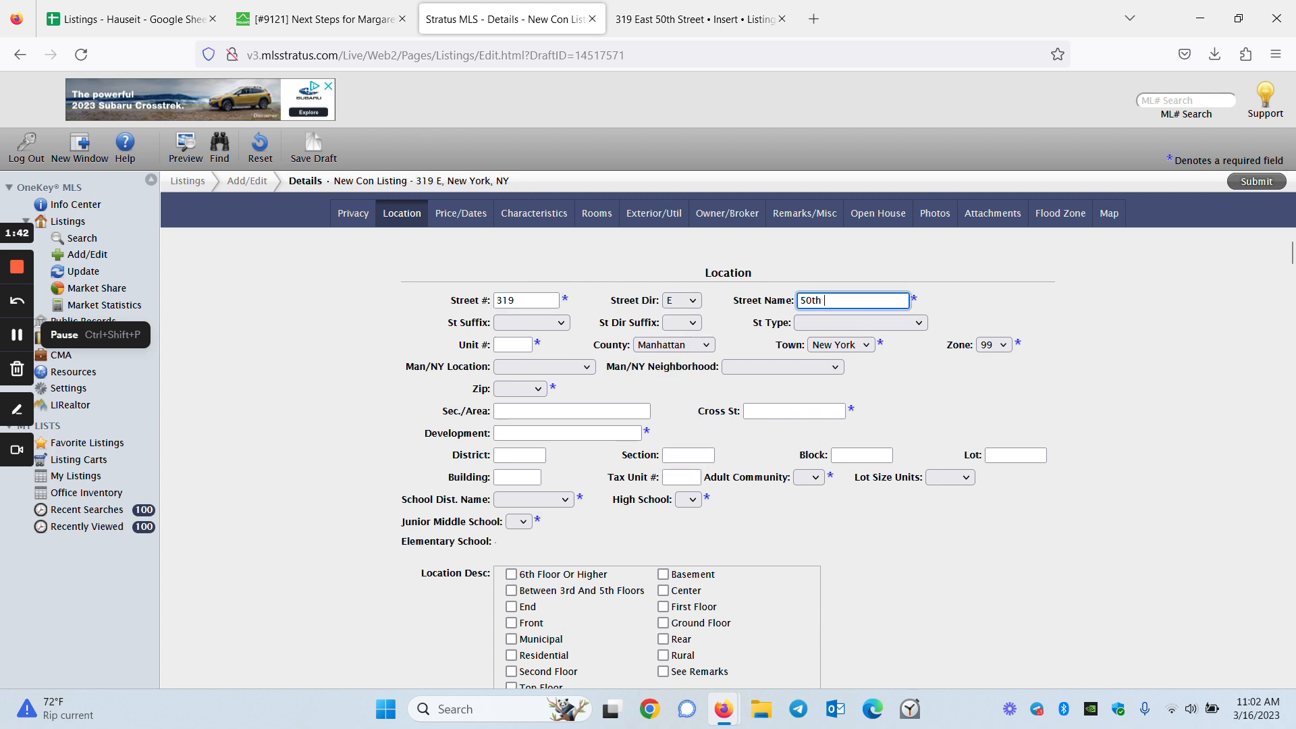
pyautogui.click(998, 309)
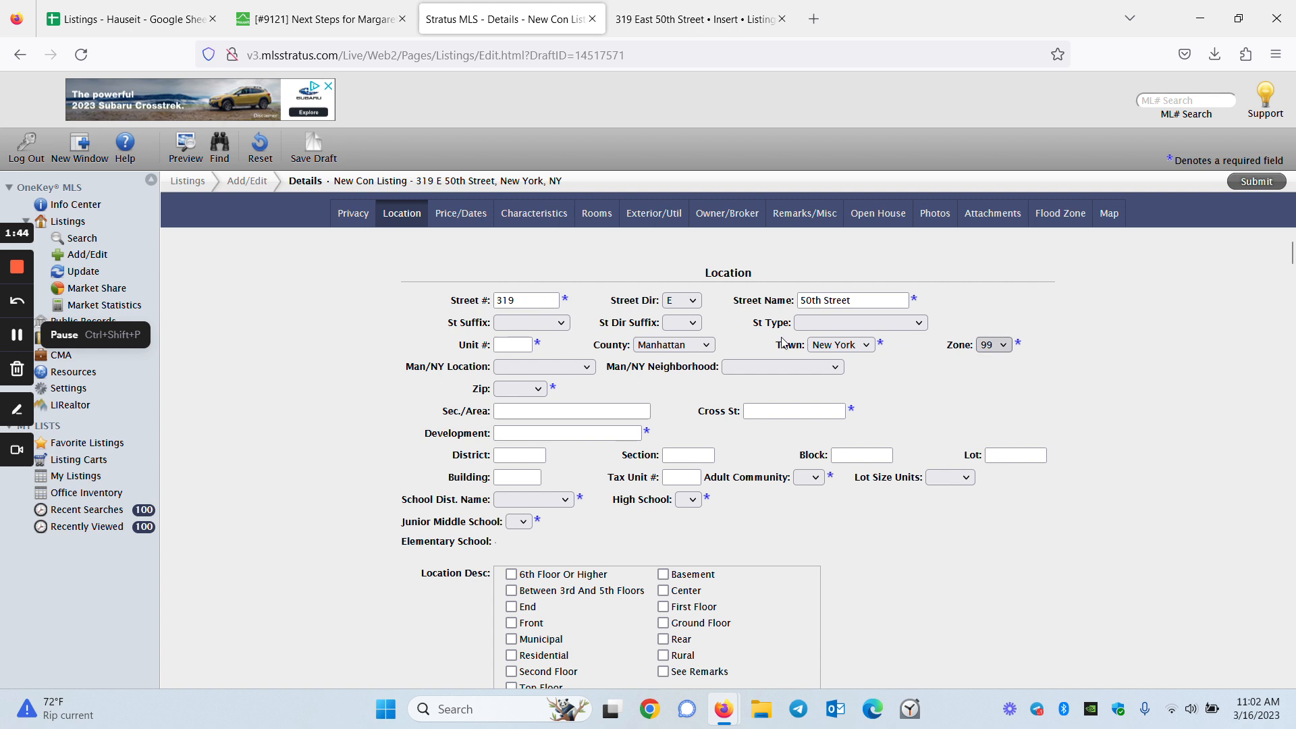
pyautogui.moveTo(824, 300); pyautogui.dragTo(850, 299)
pyautogui.press('BackSpace')
pyautogui.click(947, 321)
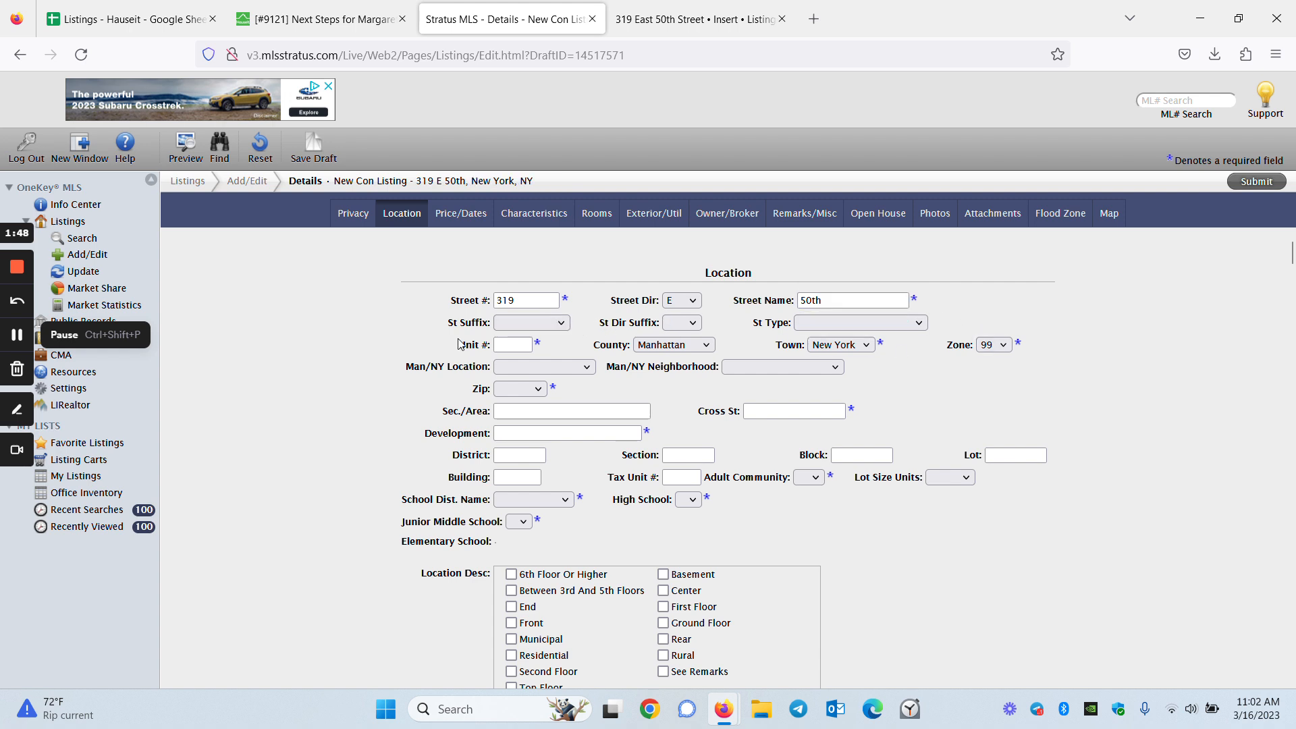
pyautogui.click(531, 323)
pyautogui.scroll(-5, 534, 548)
pyautogui.scroll(-5, 534, 548)
pyautogui.click(521, 511)
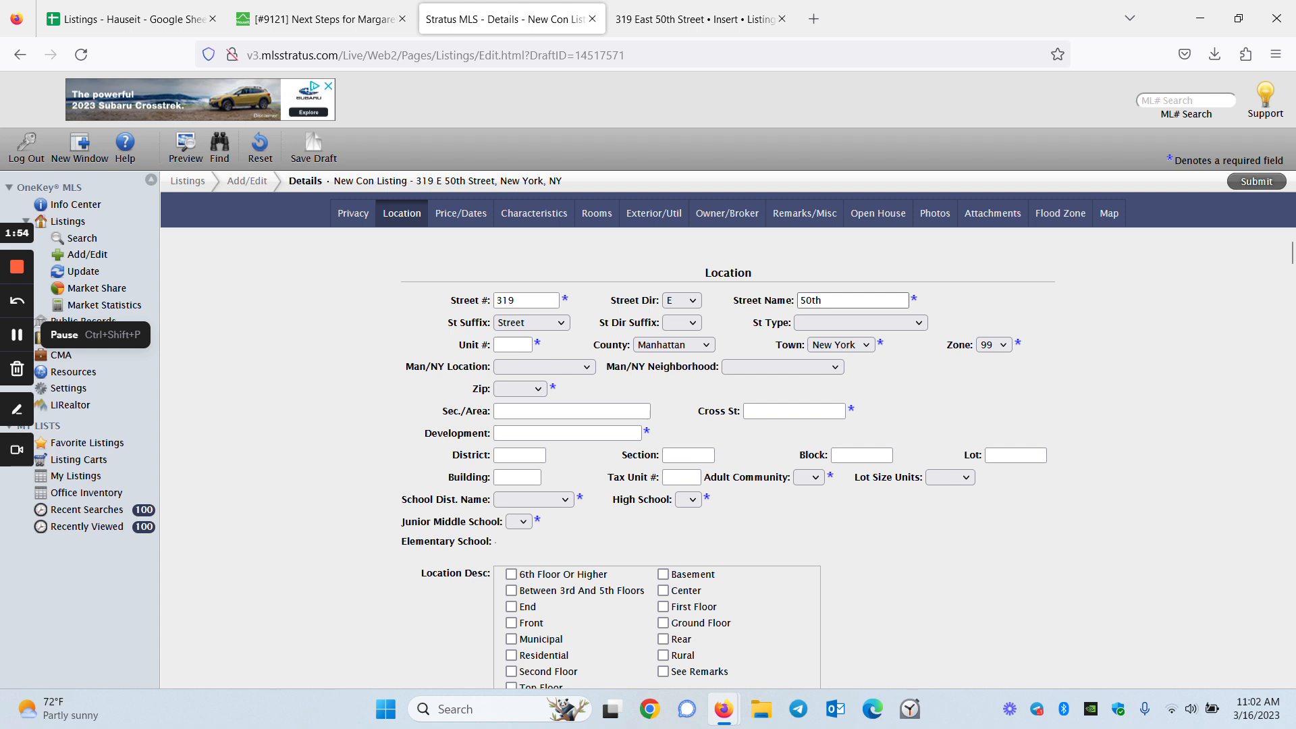
pyautogui.click(695, 323)
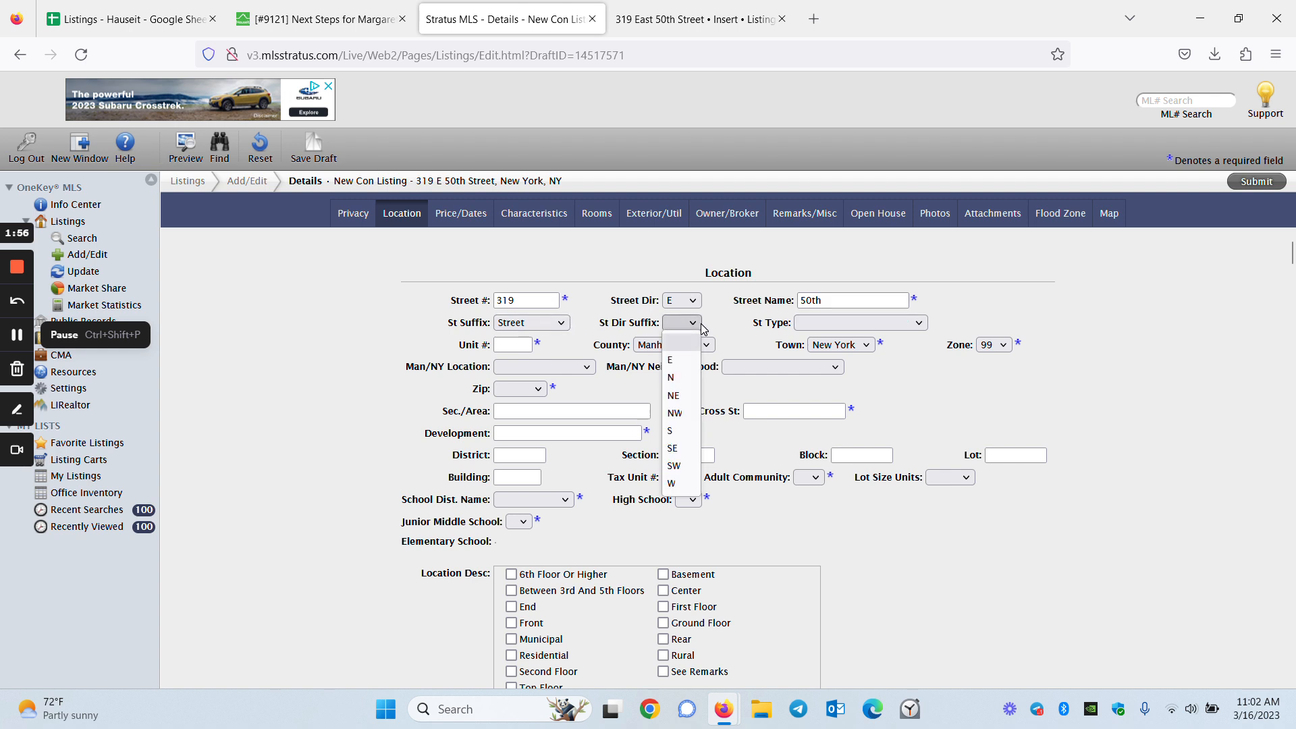
pyautogui.click(721, 330)
pyautogui.click(799, 324)
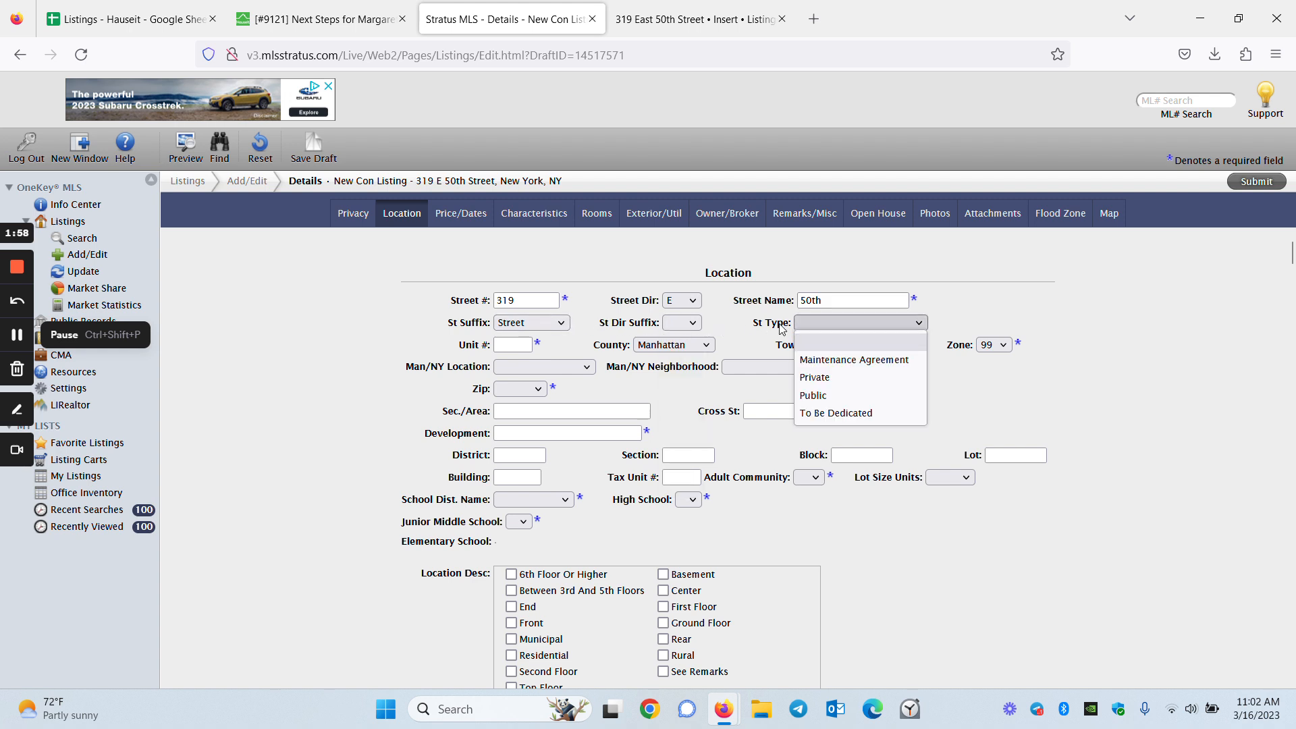
pyautogui.click(778, 330)
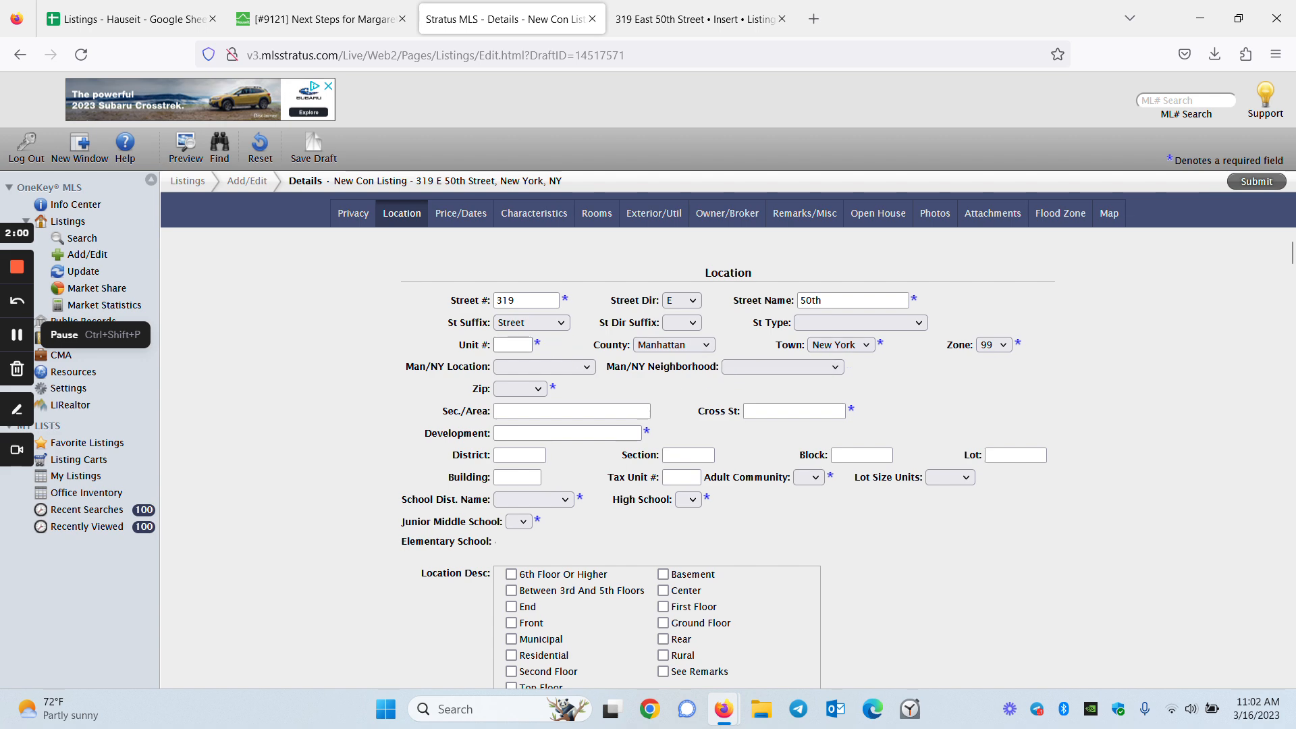
pyautogui.click(317, 19)
pyautogui.moveTo(159, 490); pyautogui.dragTo(151, 480)
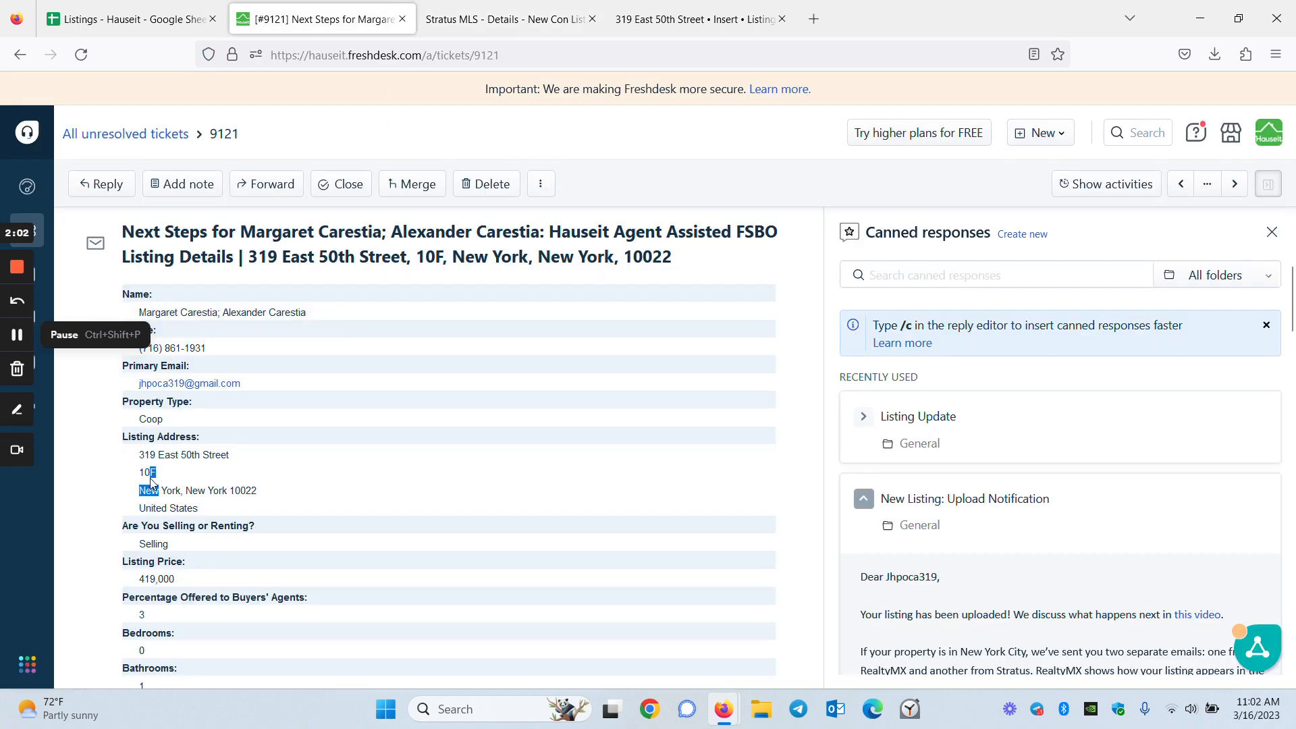
pyautogui.click(148, 472)
pyautogui.doubleClick(153, 471)
pyautogui.hotkey('ctrl', 'c')
pyautogui.keyDown('ctrl'); pyautogui.click(321, 329); pyautogui.keyUp('ctrl')
pyautogui.click(506, 18)
pyautogui.hotkey('ctrl', 'v')
pyautogui.click(318, 19)
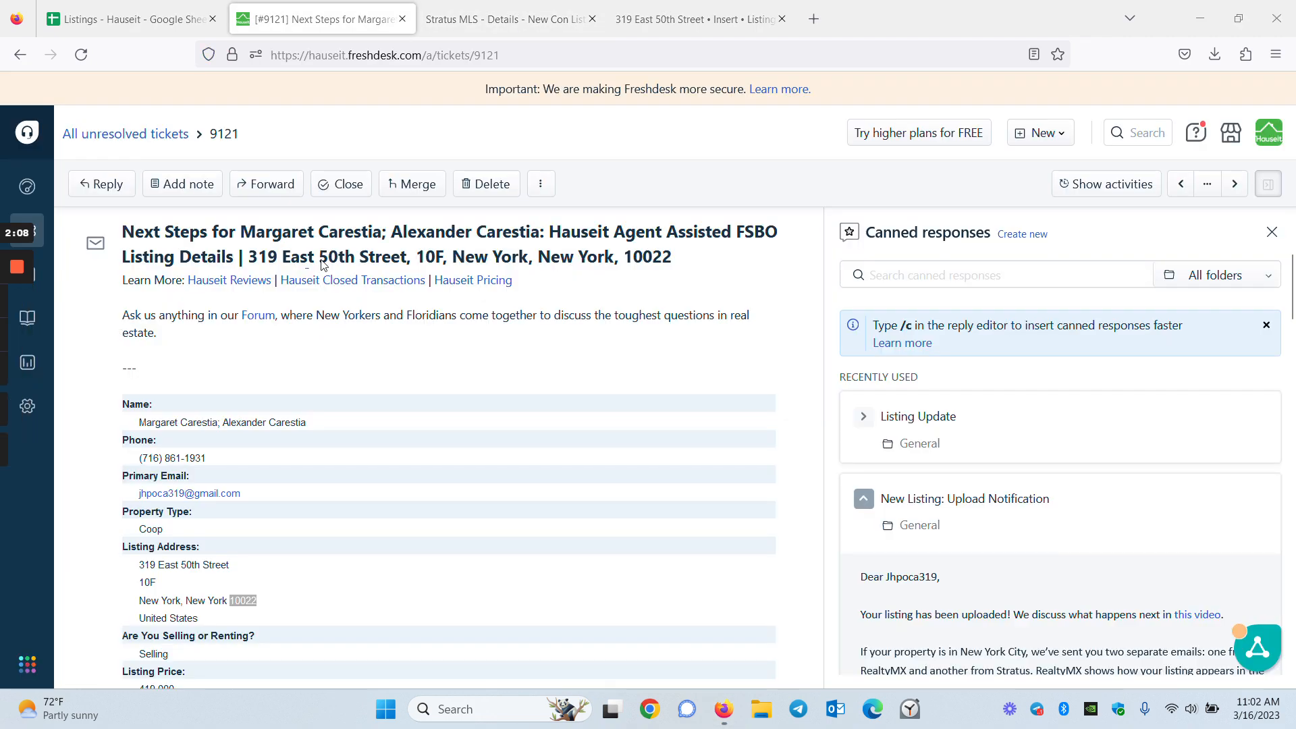
# Set the zip code to 10022, start the Development field, then check the ticket's listing description
pyautogui.click(492, 5)
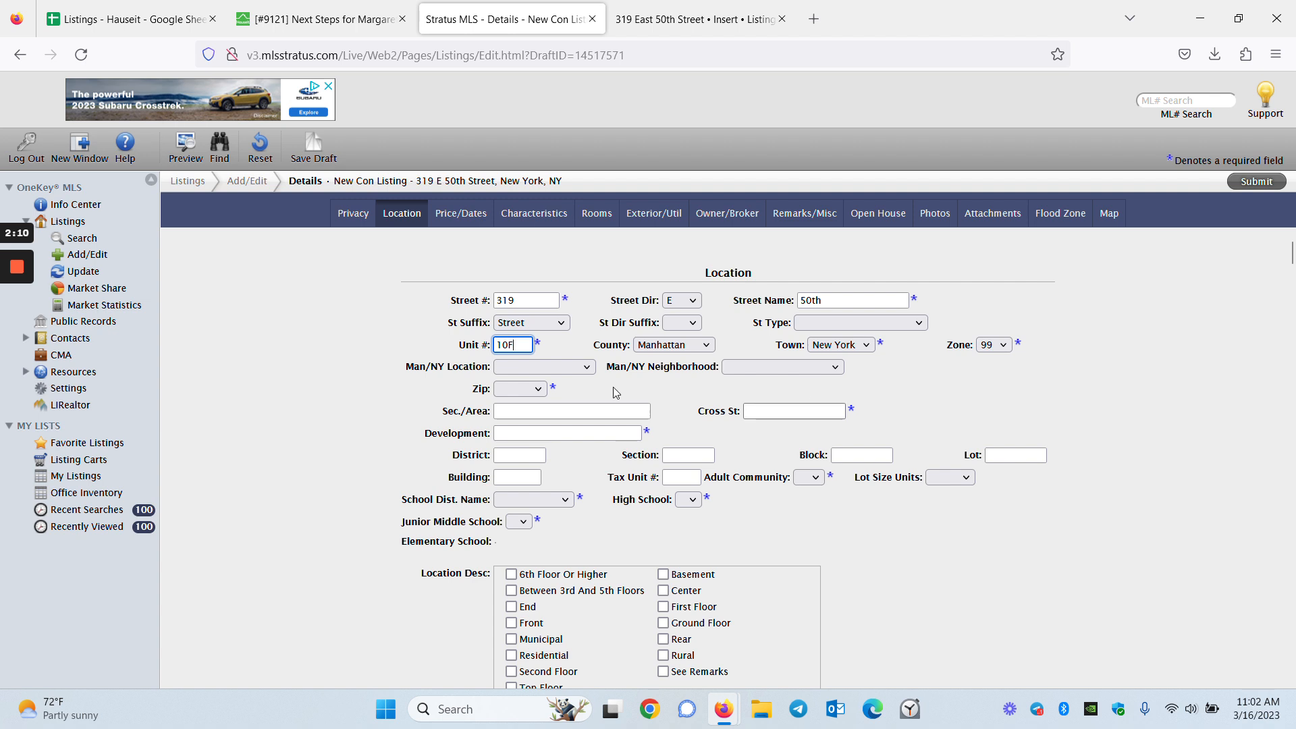
pyautogui.click(523, 389)
pyautogui.scroll(-6, 522, 299)
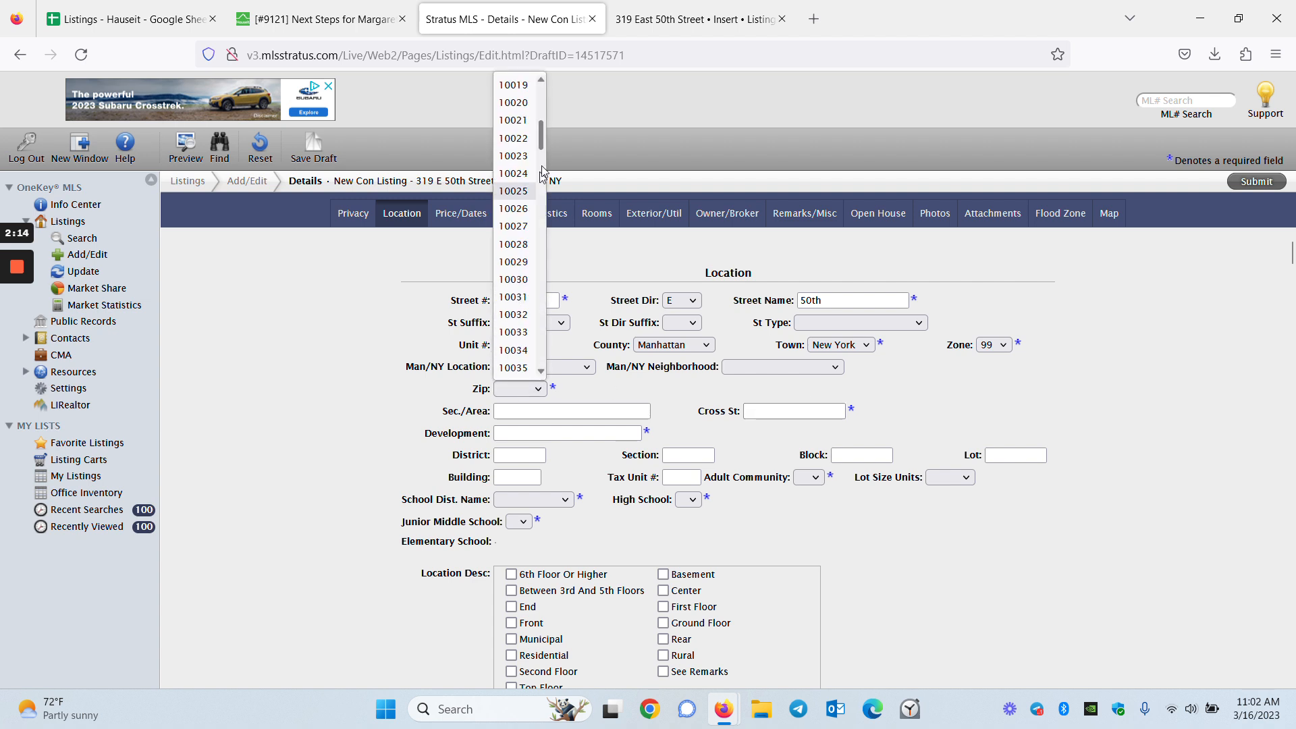
pyautogui.click(520, 138)
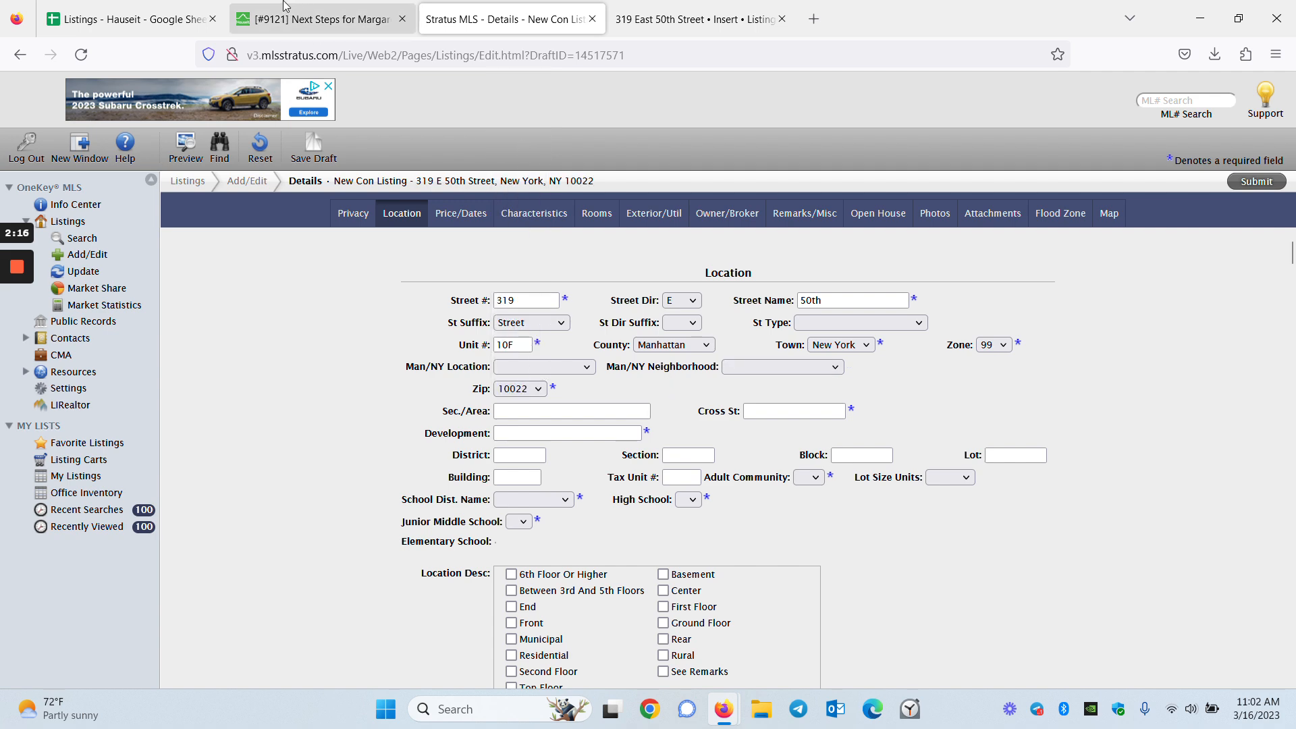
pyautogui.click(304, 13)
pyautogui.click(419, 9)
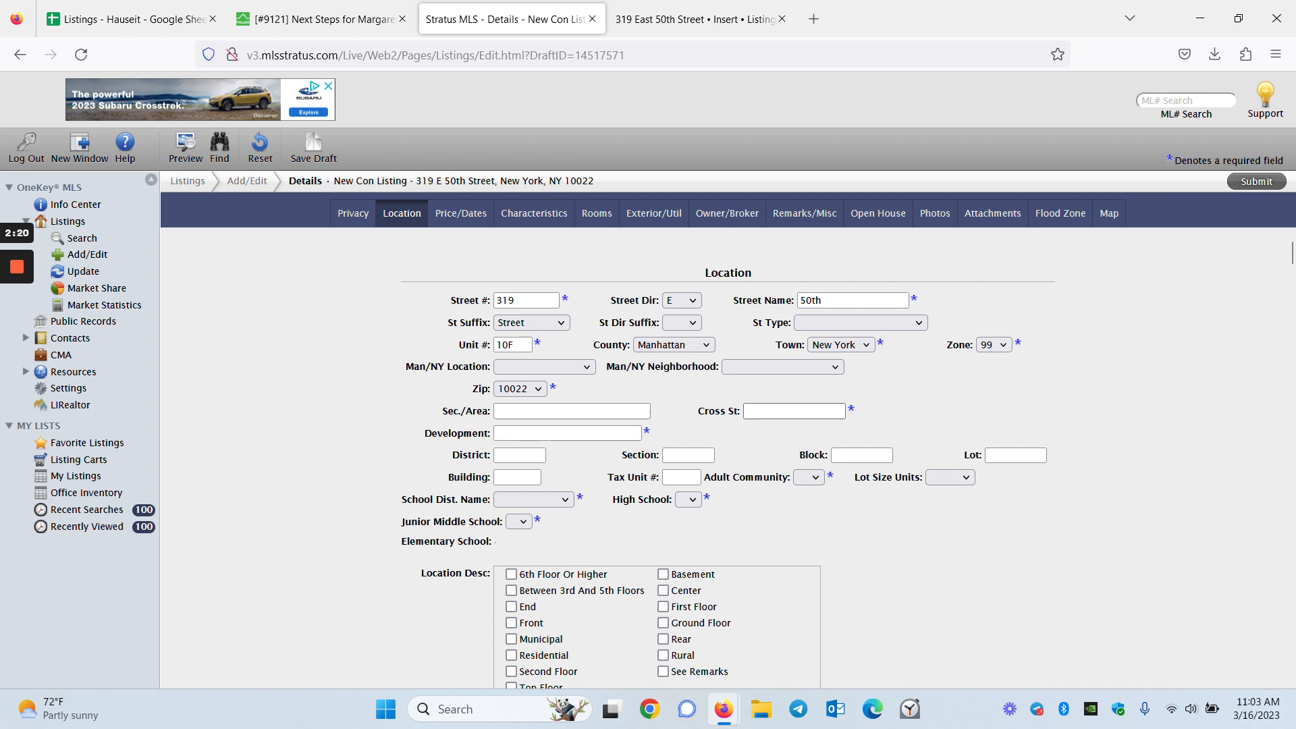
pyautogui.press('Tab')
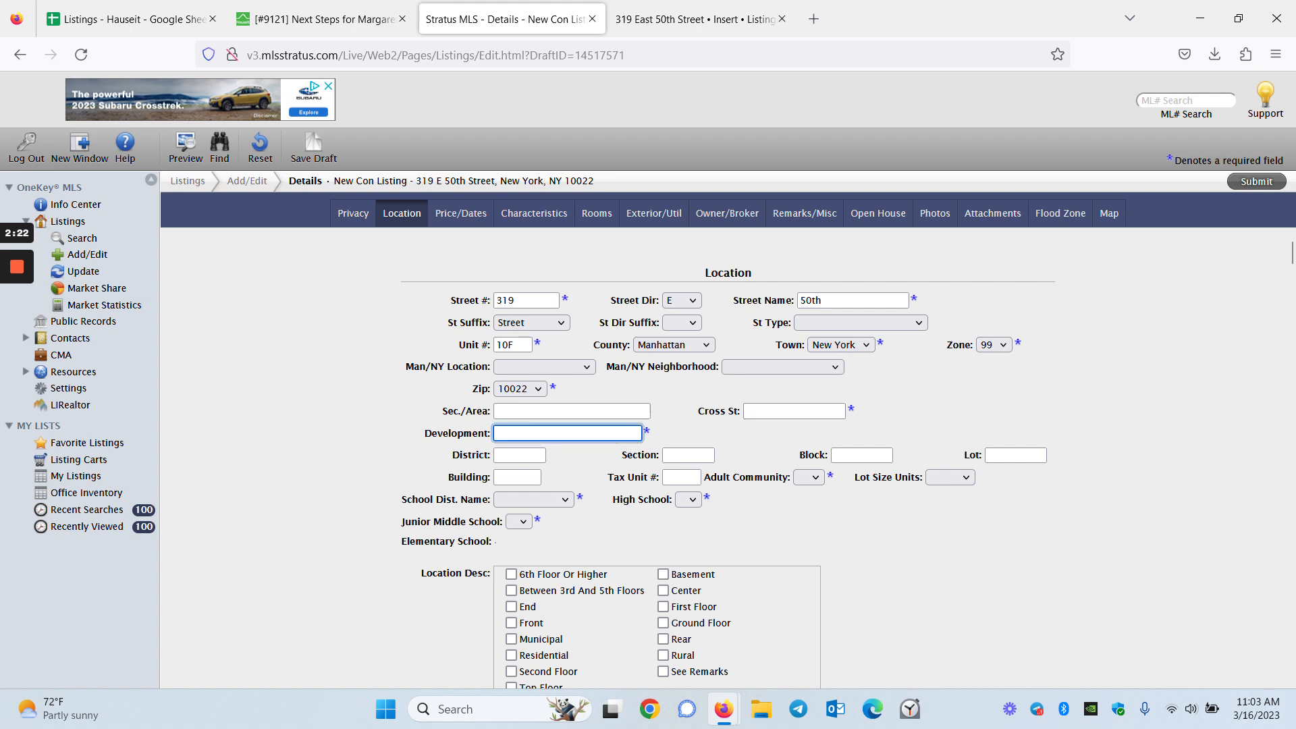
pyautogui.click(17, 301)
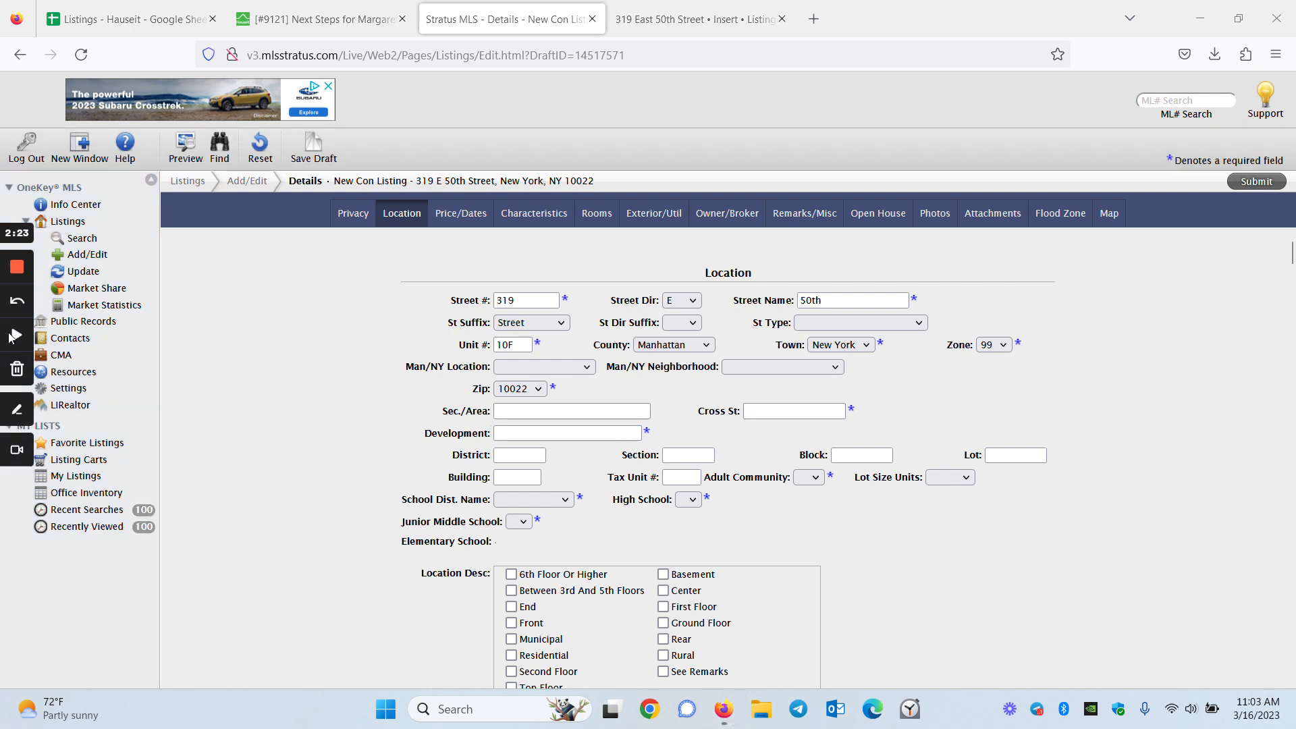
pyautogui.click(552, 438)
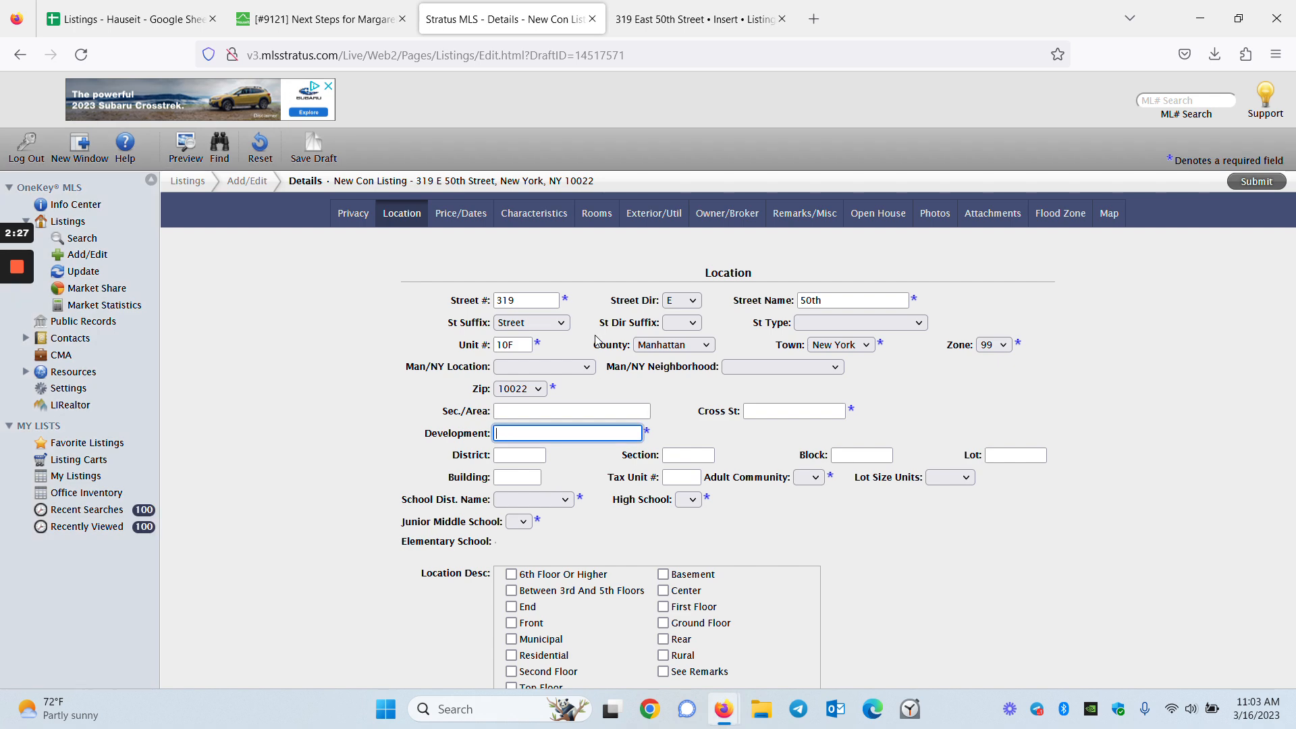
pyautogui.click(317, 19)
pyautogui.scroll(-10, 483, 506)
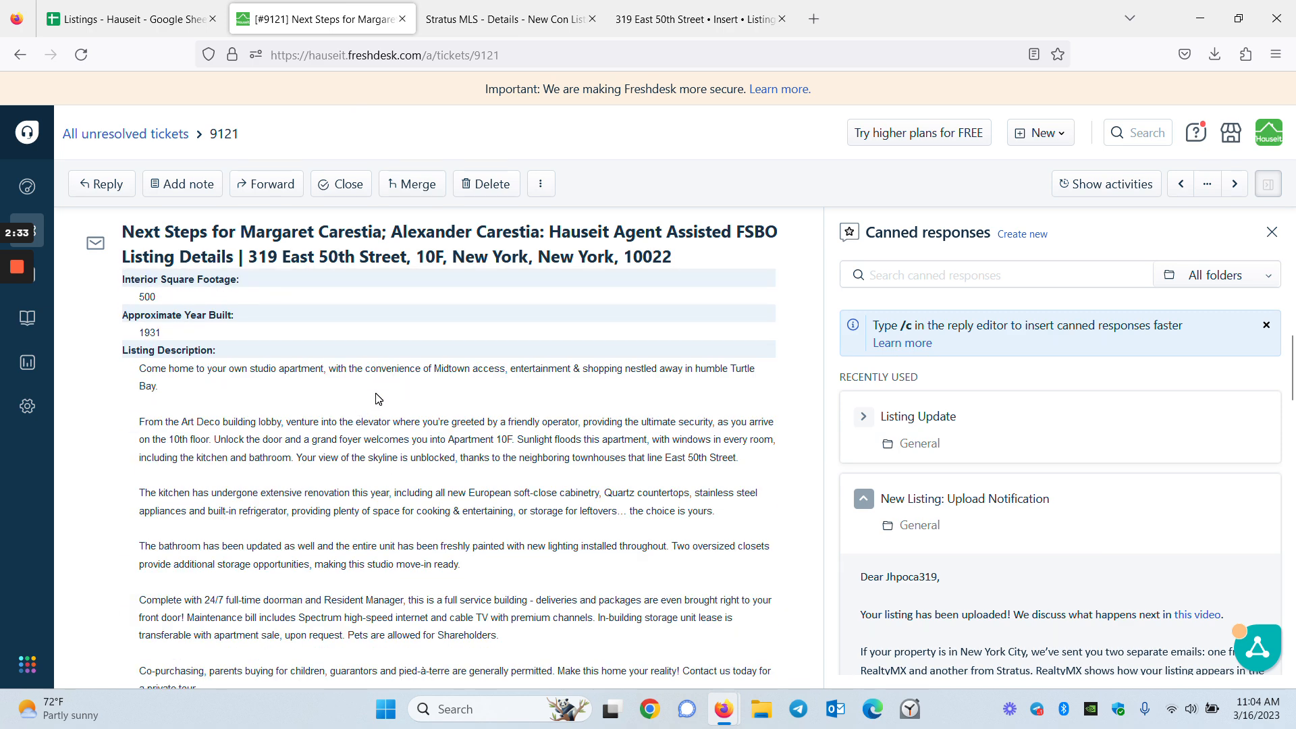
pyautogui.scroll(-2, 376, 398)
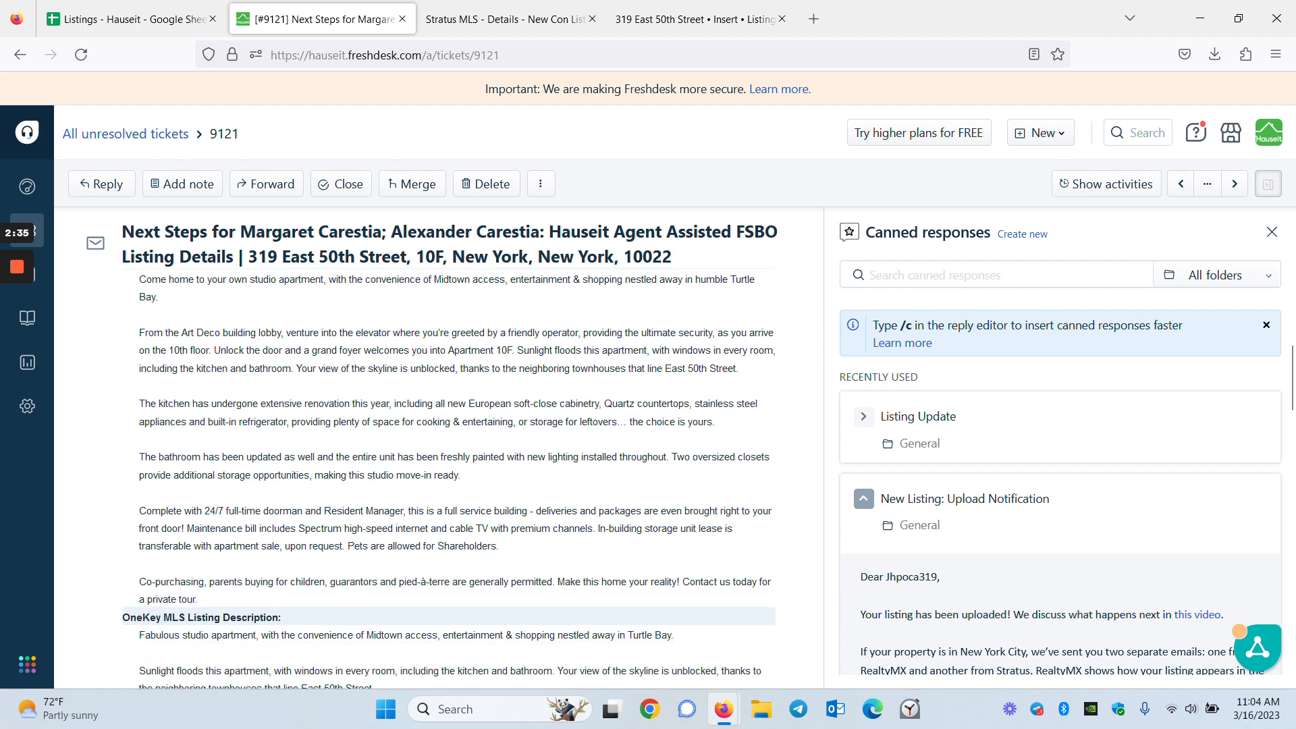
pyautogui.scroll(10, 388, 395)
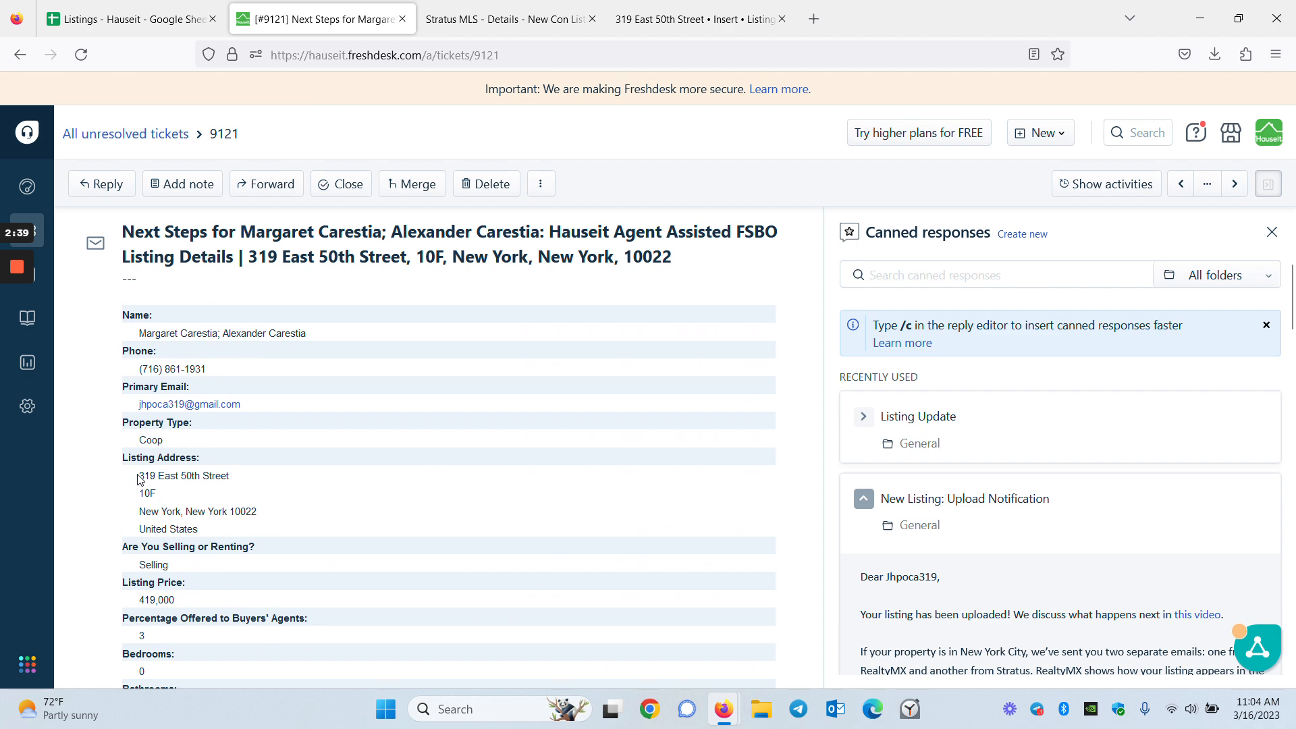
pyautogui.moveTo(139, 476); pyautogui.dragTo(236, 484)
pyautogui.hotkey('ctrl', 'c')
pyautogui.click(439, 17)
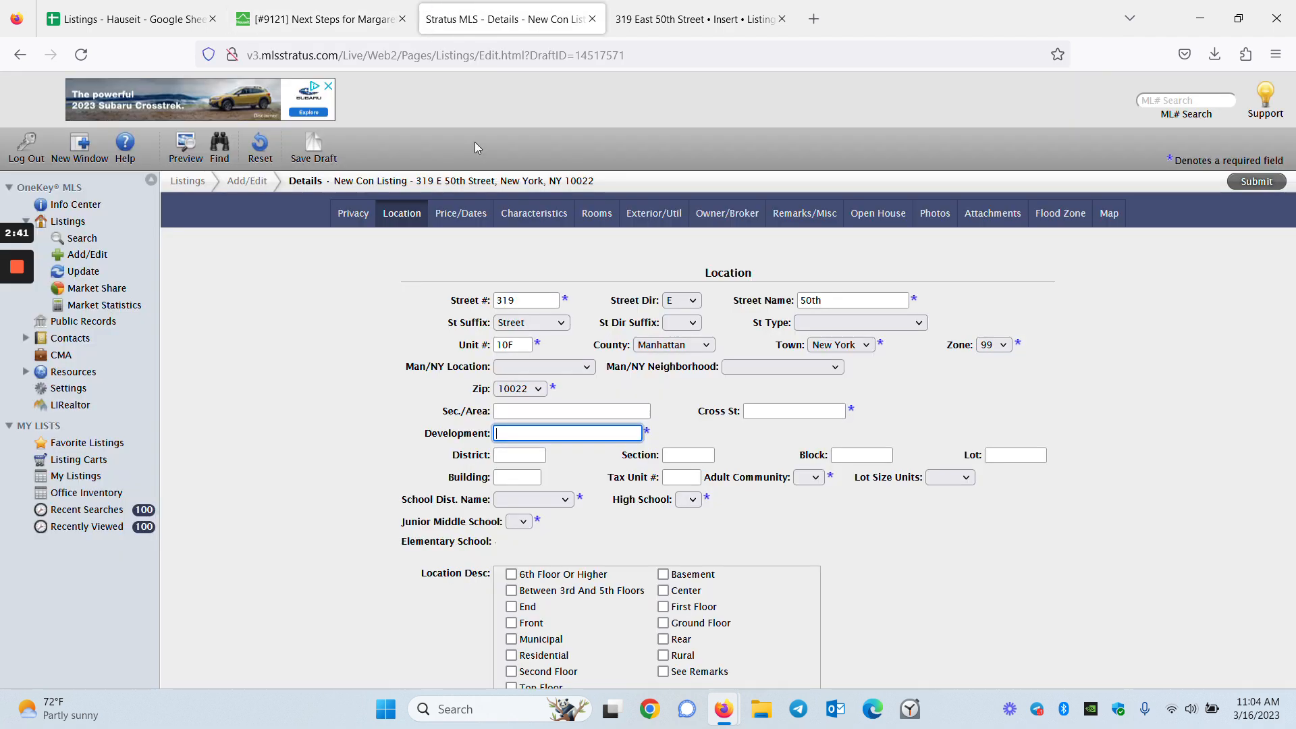
pyautogui.hotkey('ctrl', 'v')
pyautogui.click(719, 431)
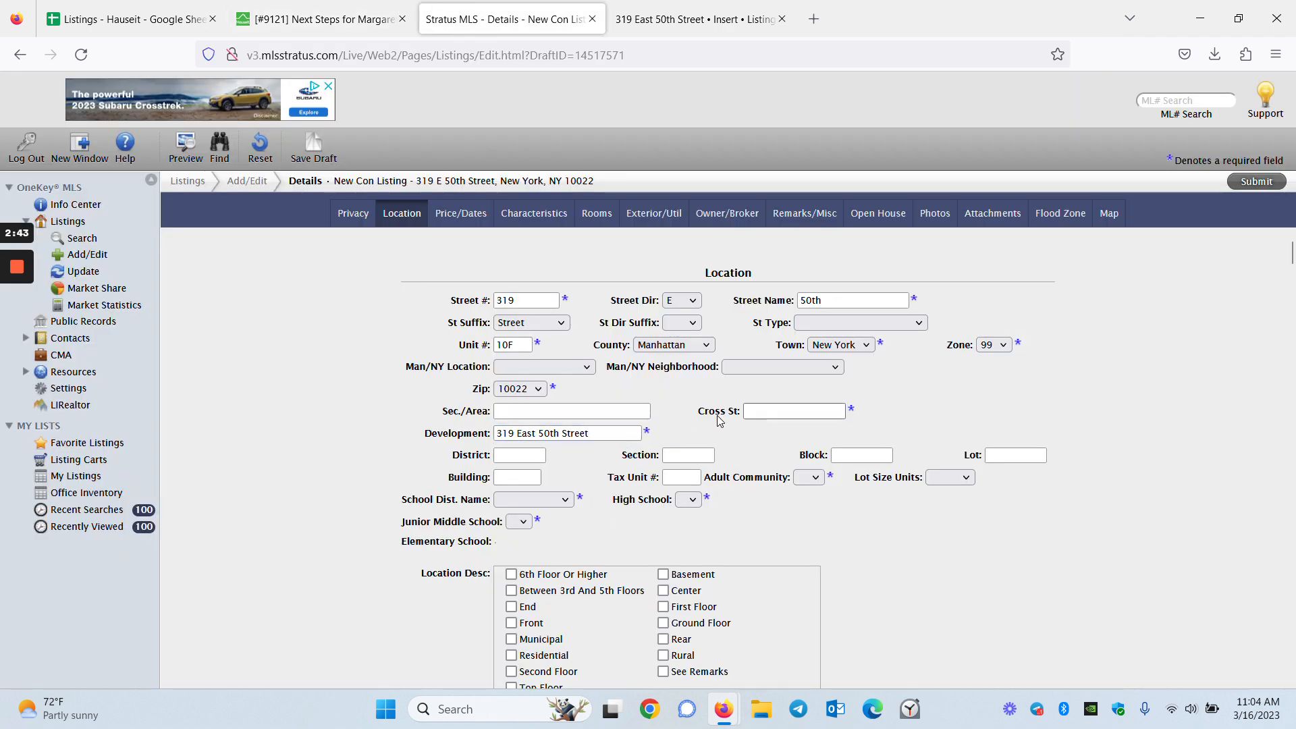
# Paste the street address into a new browser tab to start a web search
pyautogui.click(244, 8)
pyautogui.click(226, 528)
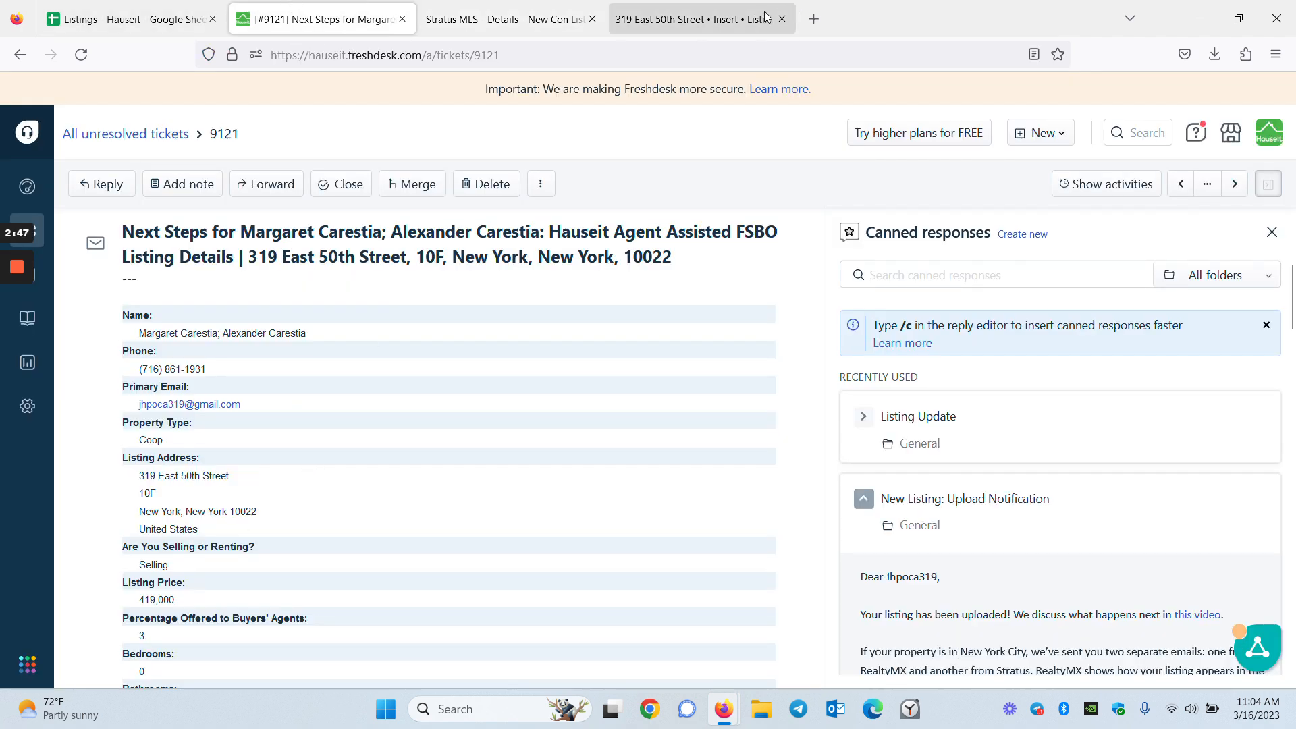
pyautogui.click(814, 19)
pyautogui.hotkey('ctrl', 'v')
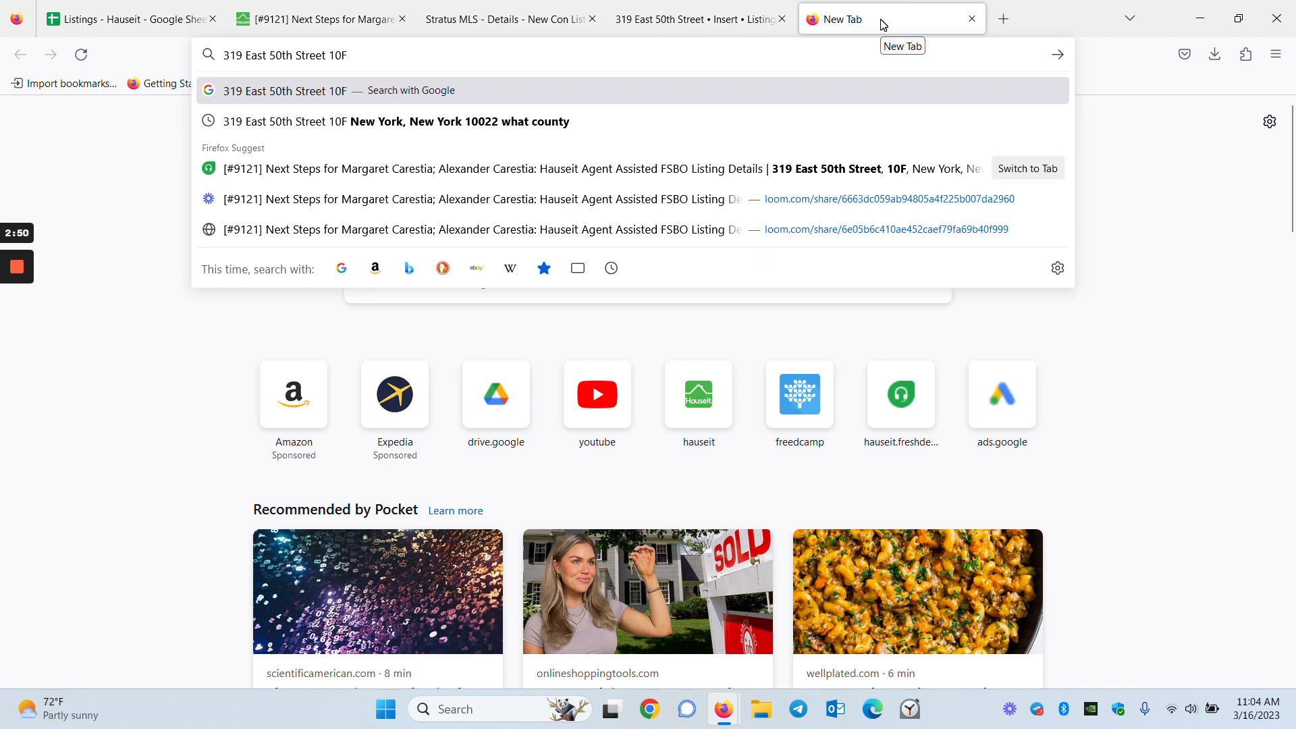
pyautogui.press('Return')
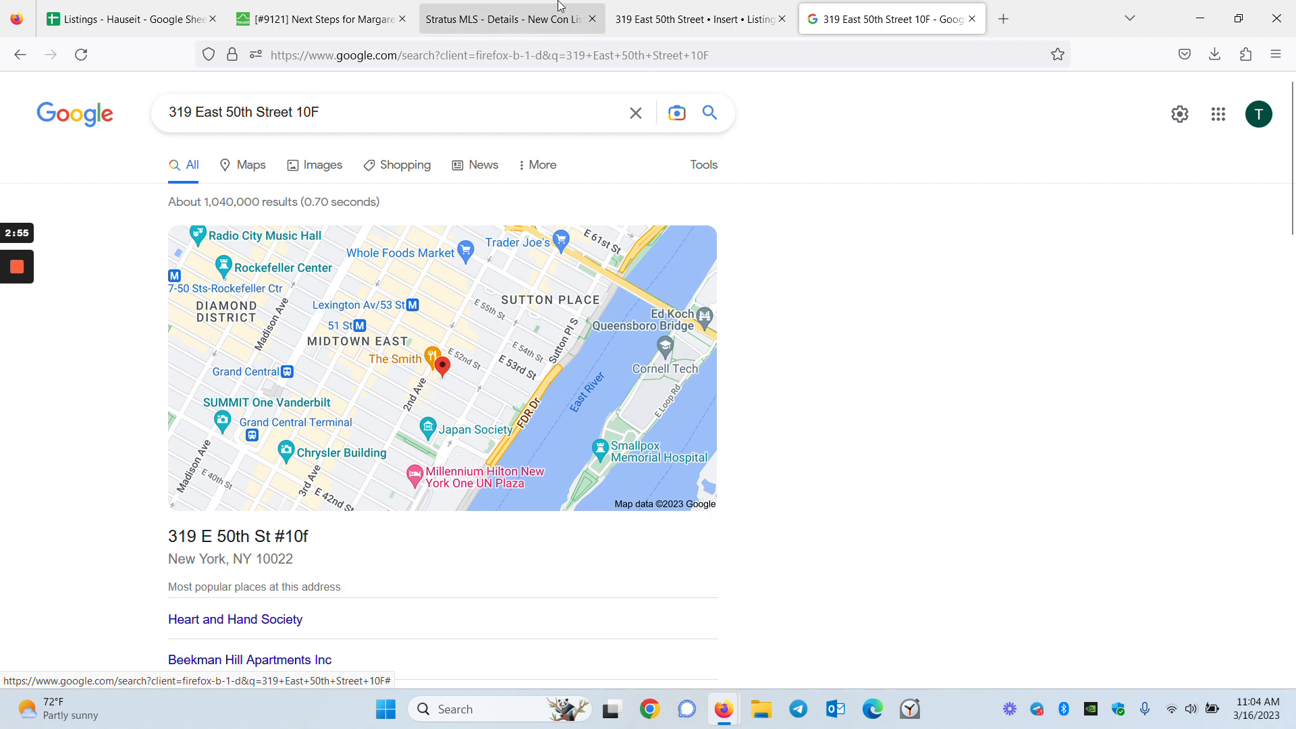
pyautogui.click(972, 18)
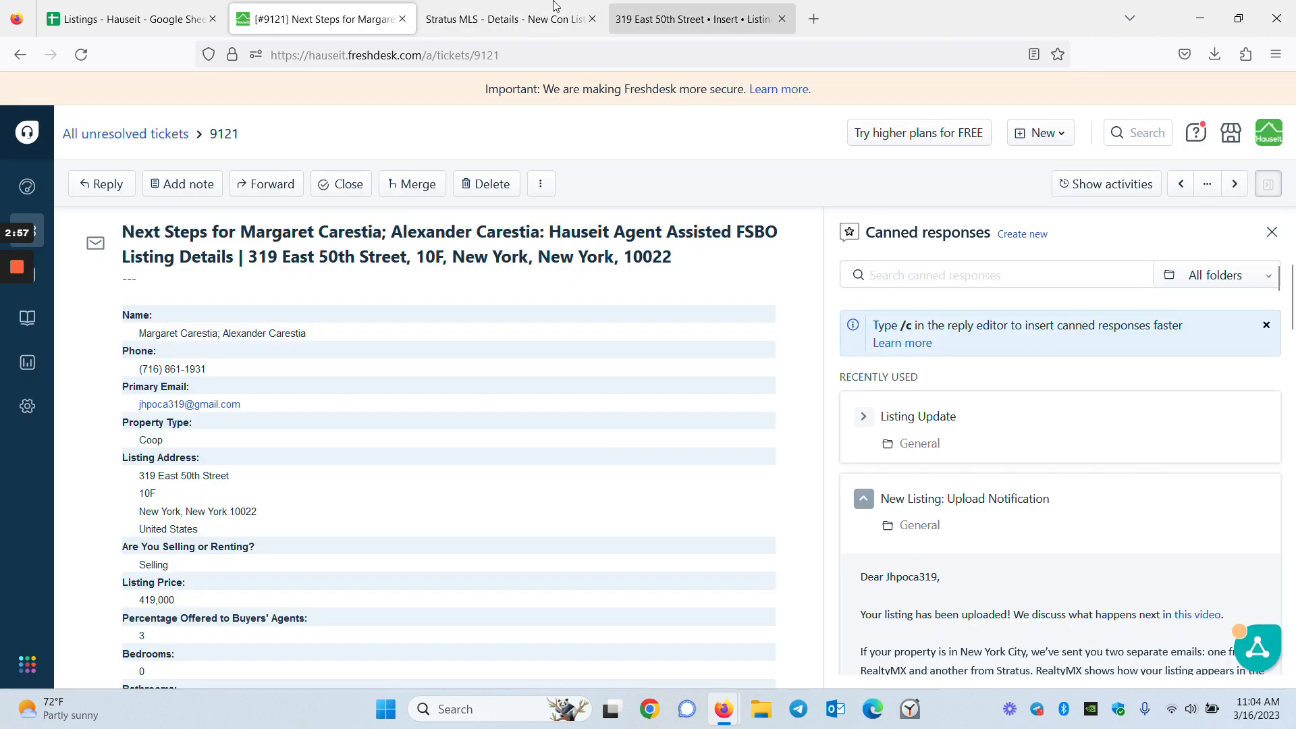
# Enter the cross street 2nd Ave and mark the building as not an adult community
pyautogui.click(506, 18)
pyautogui.click(794, 411)
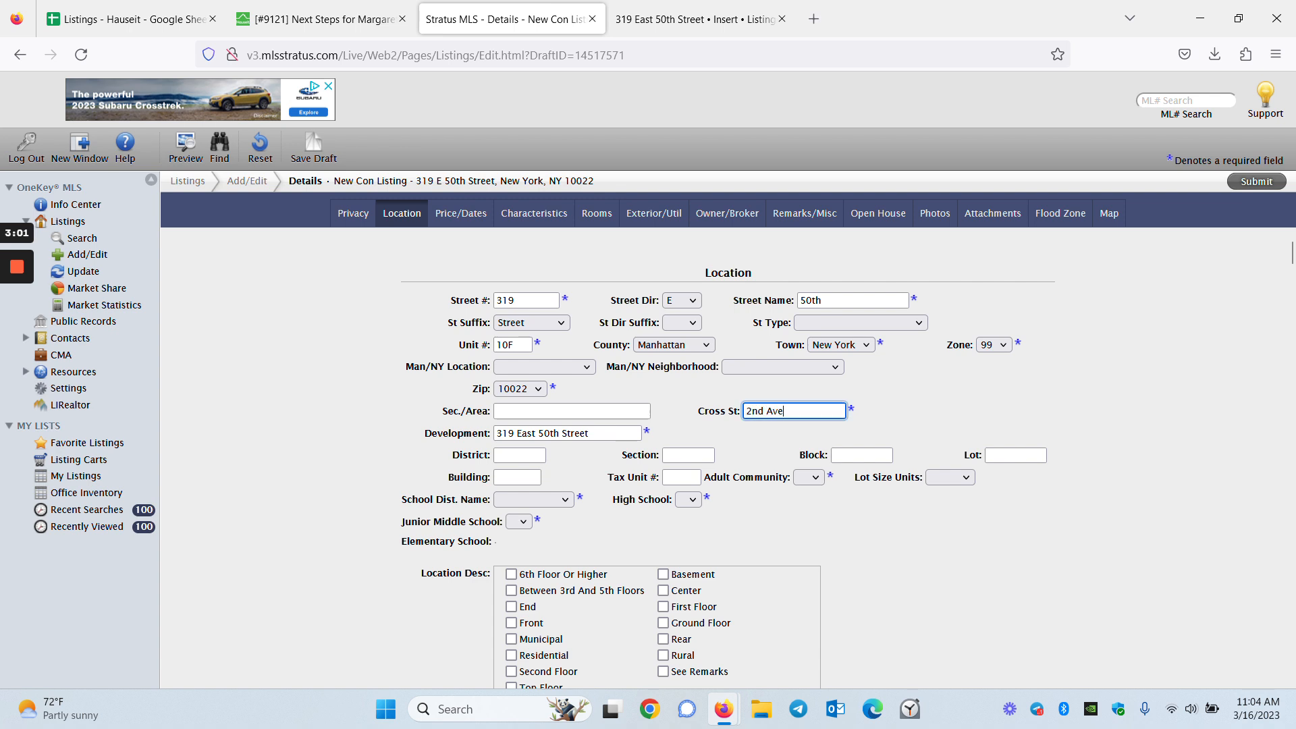
pyautogui.click(889, 548)
pyautogui.click(809, 477)
pyautogui.click(807, 513)
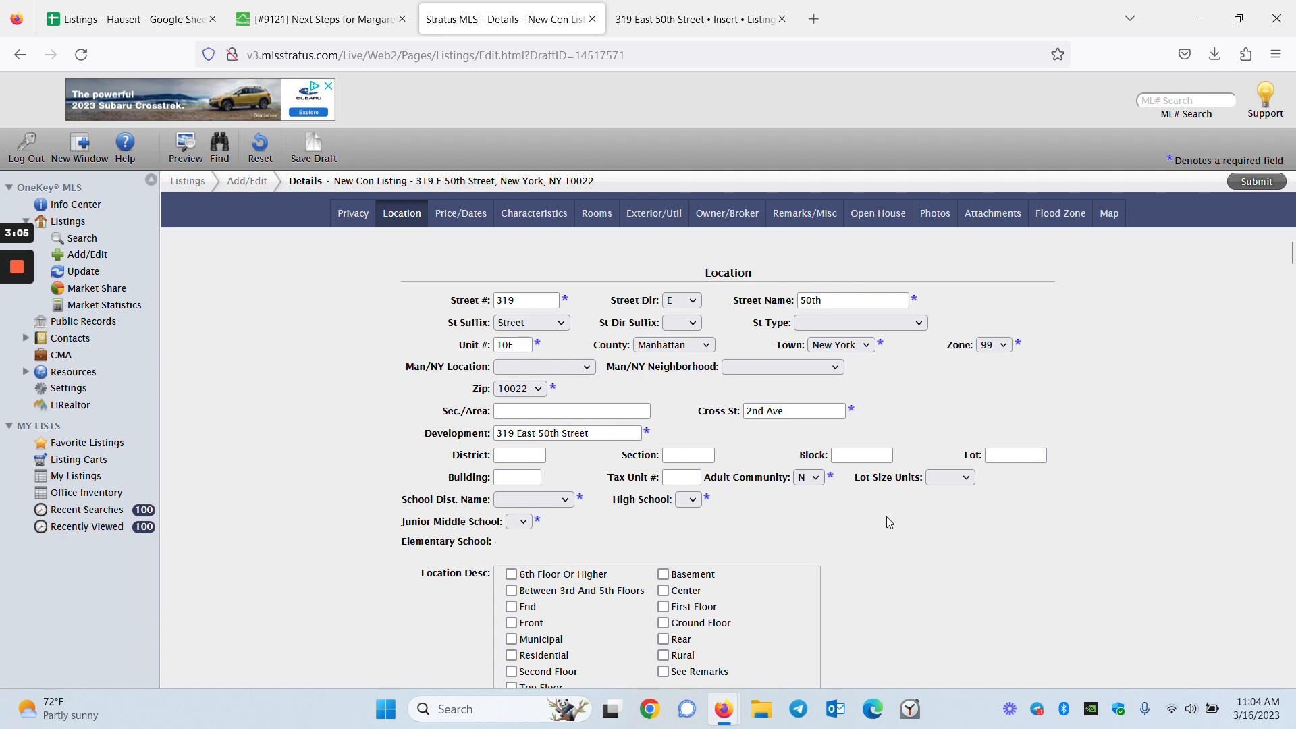
# Check the ticket's school details and browse the school district and school dropdowns
pyautogui.hotkey('ctrl', 'shift', 'Tab')
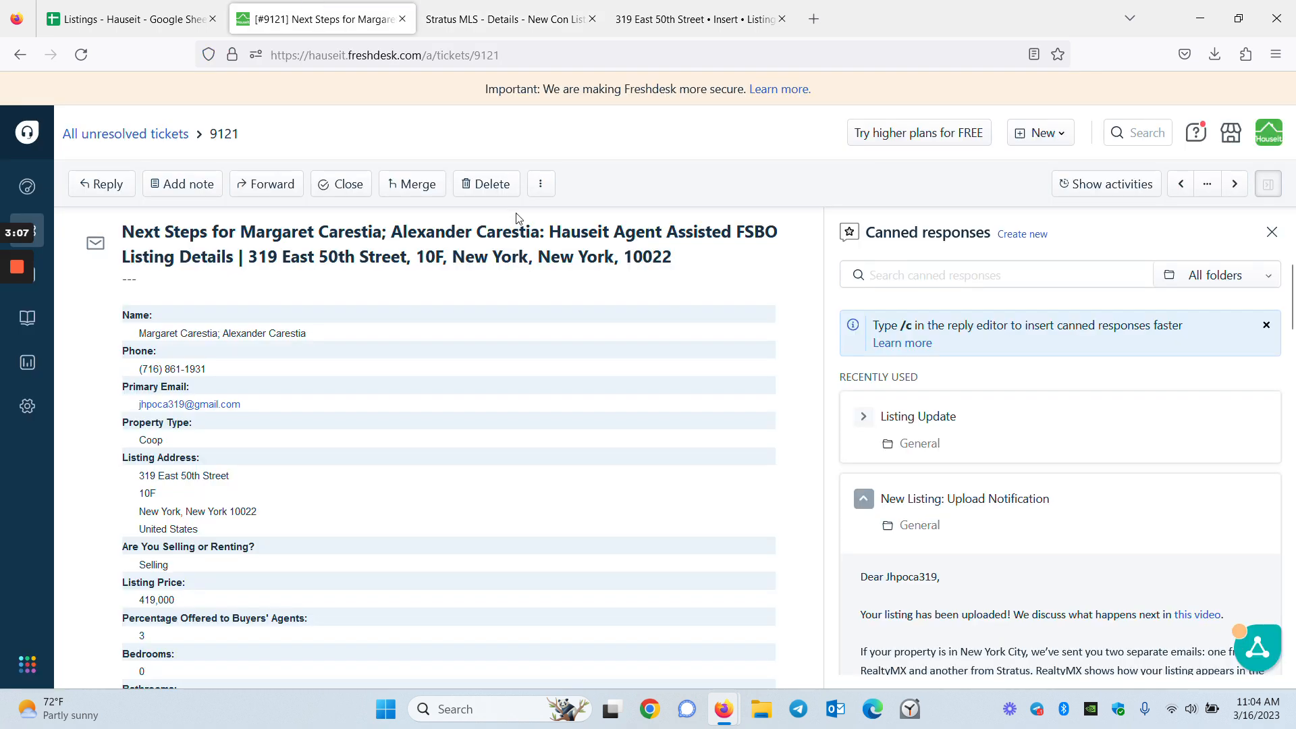
pyautogui.scroll(-6, 645, 491)
pyautogui.scroll(9, 619, 507)
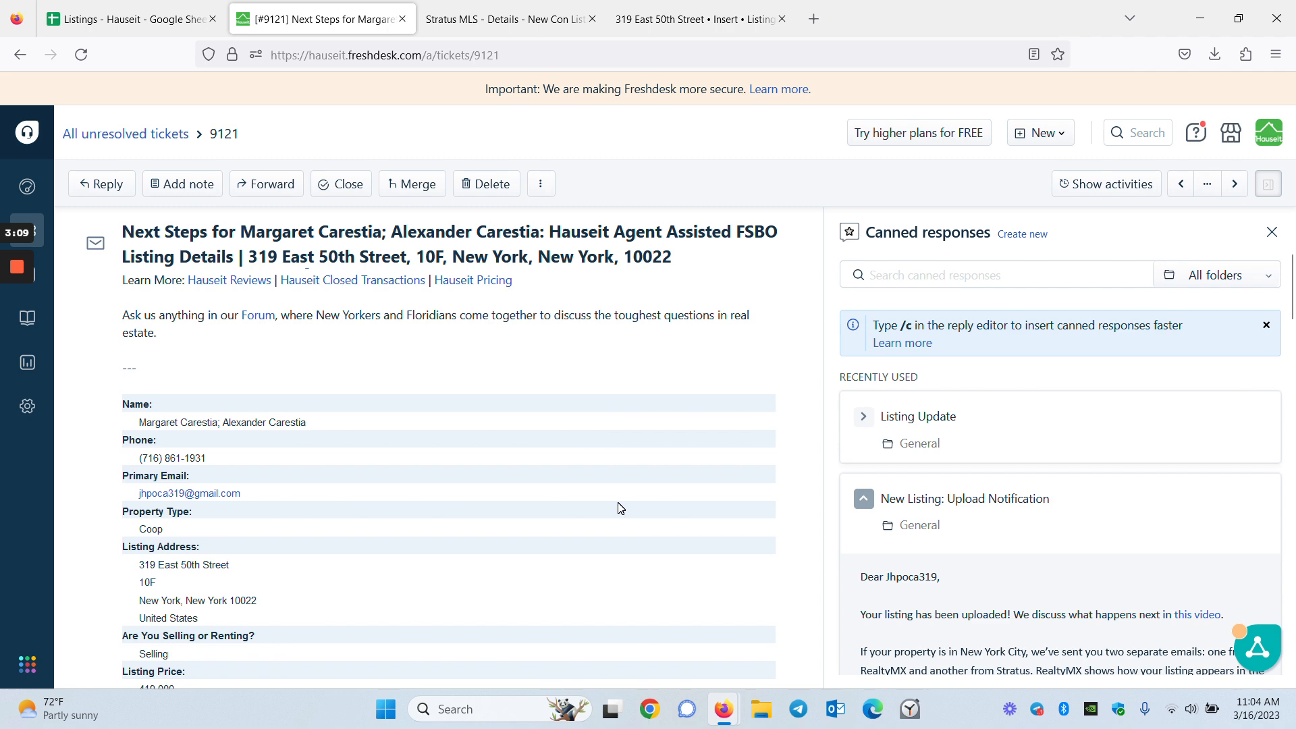
pyautogui.scroll(-10, 622, 512)
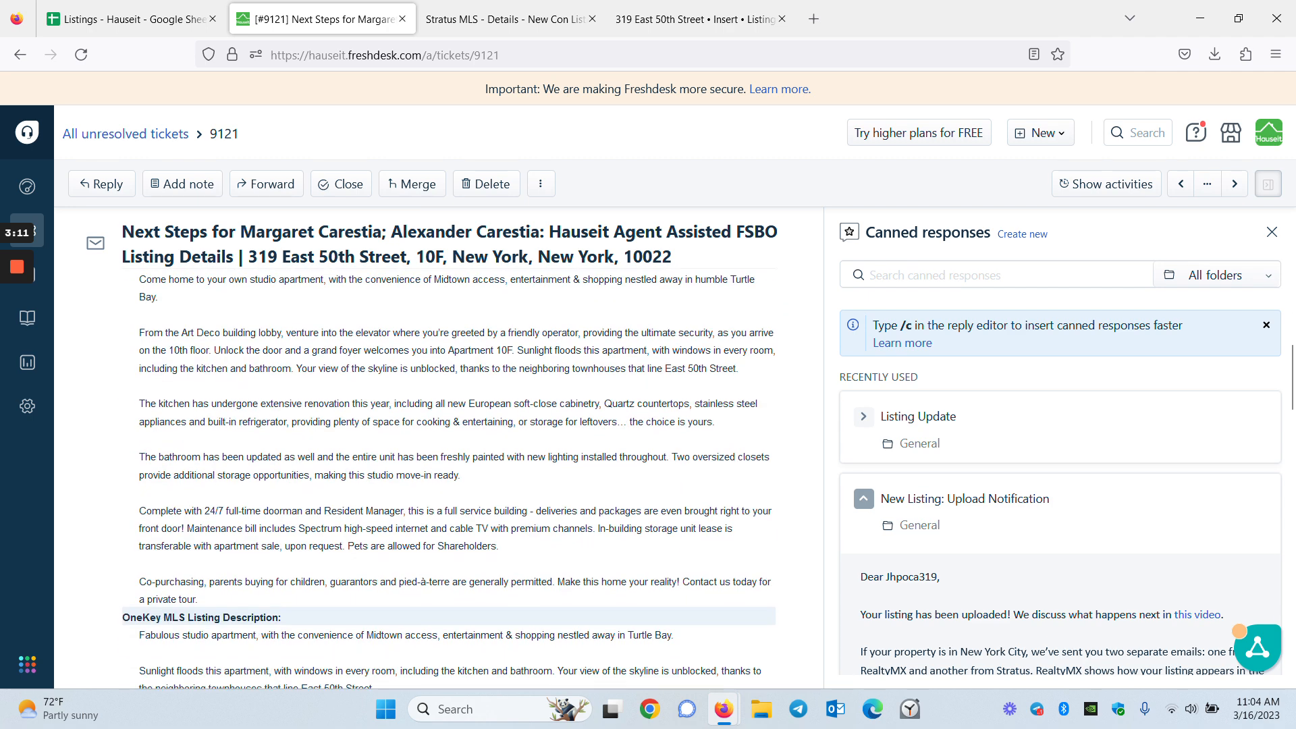
pyautogui.hotkey('ctrl', 'Tab')
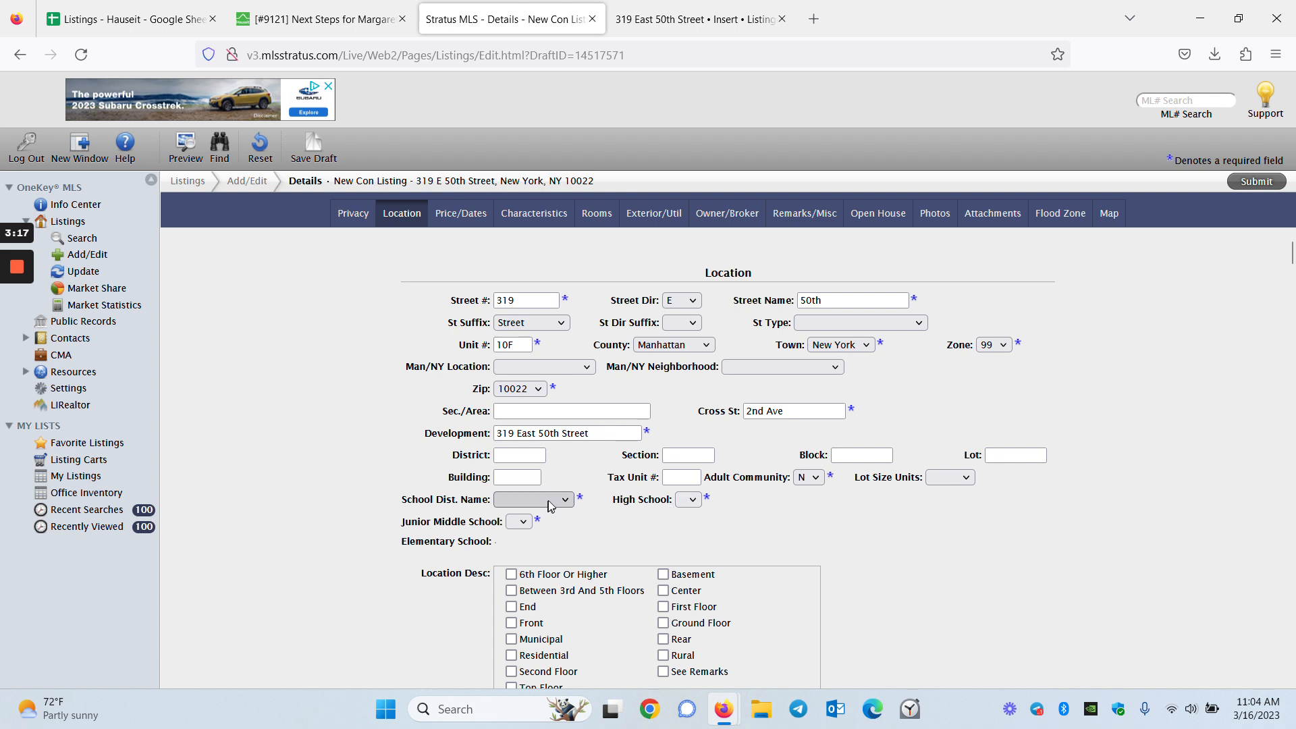
pyautogui.click(687, 499)
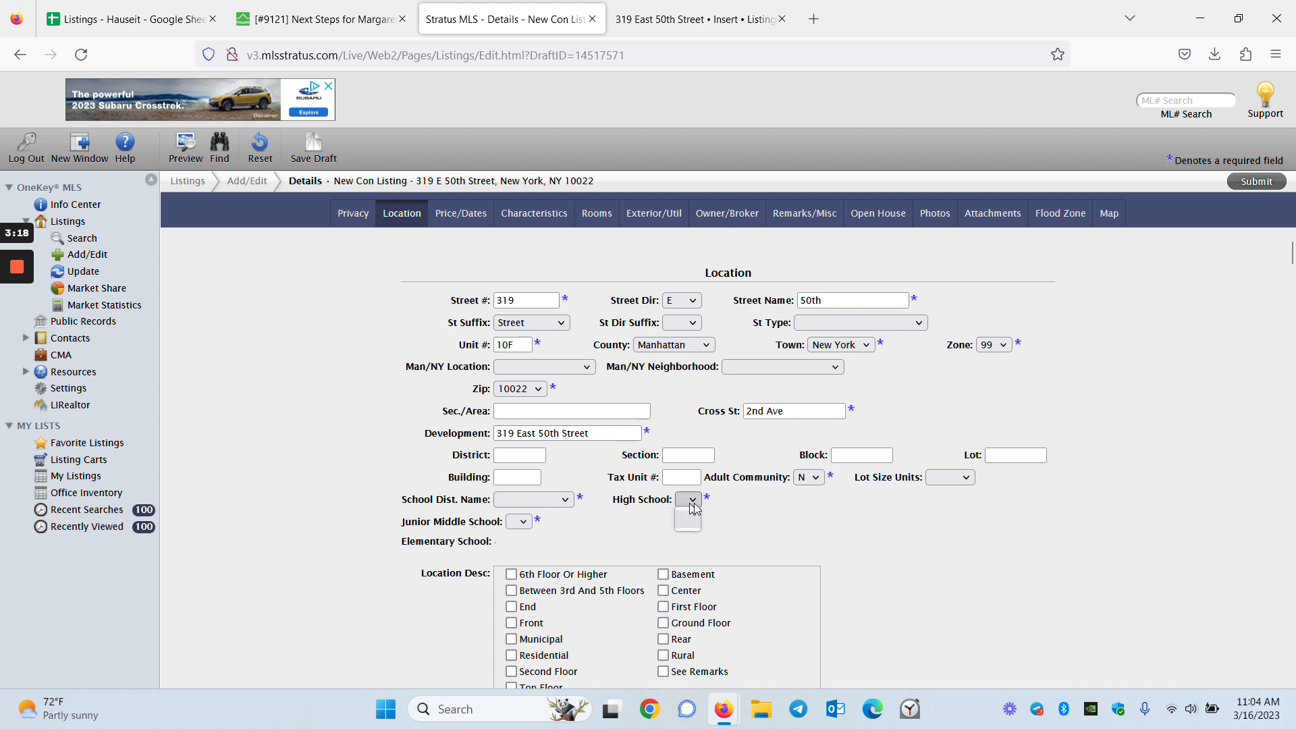
pyautogui.click(533, 499)
pyautogui.click(518, 523)
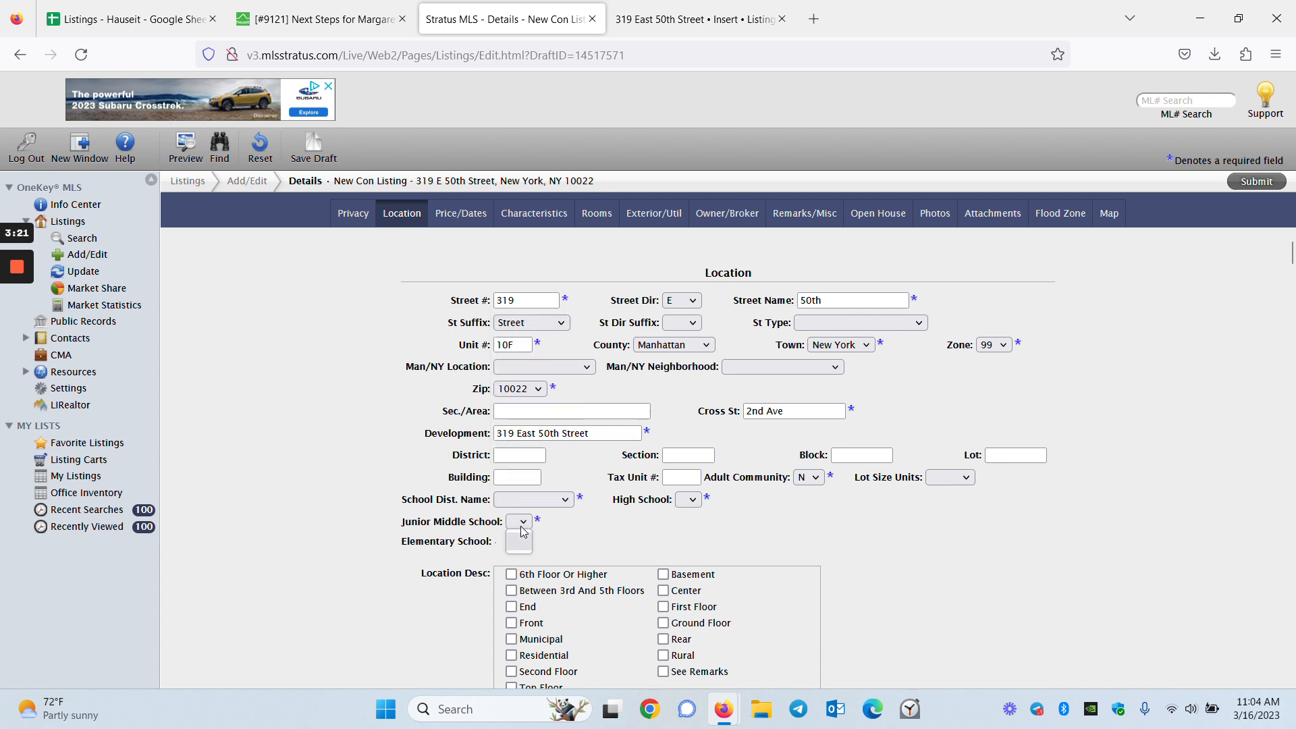
pyautogui.click(513, 526)
pyautogui.click(528, 545)
pyautogui.click(534, 500)
pyautogui.click(340, 13)
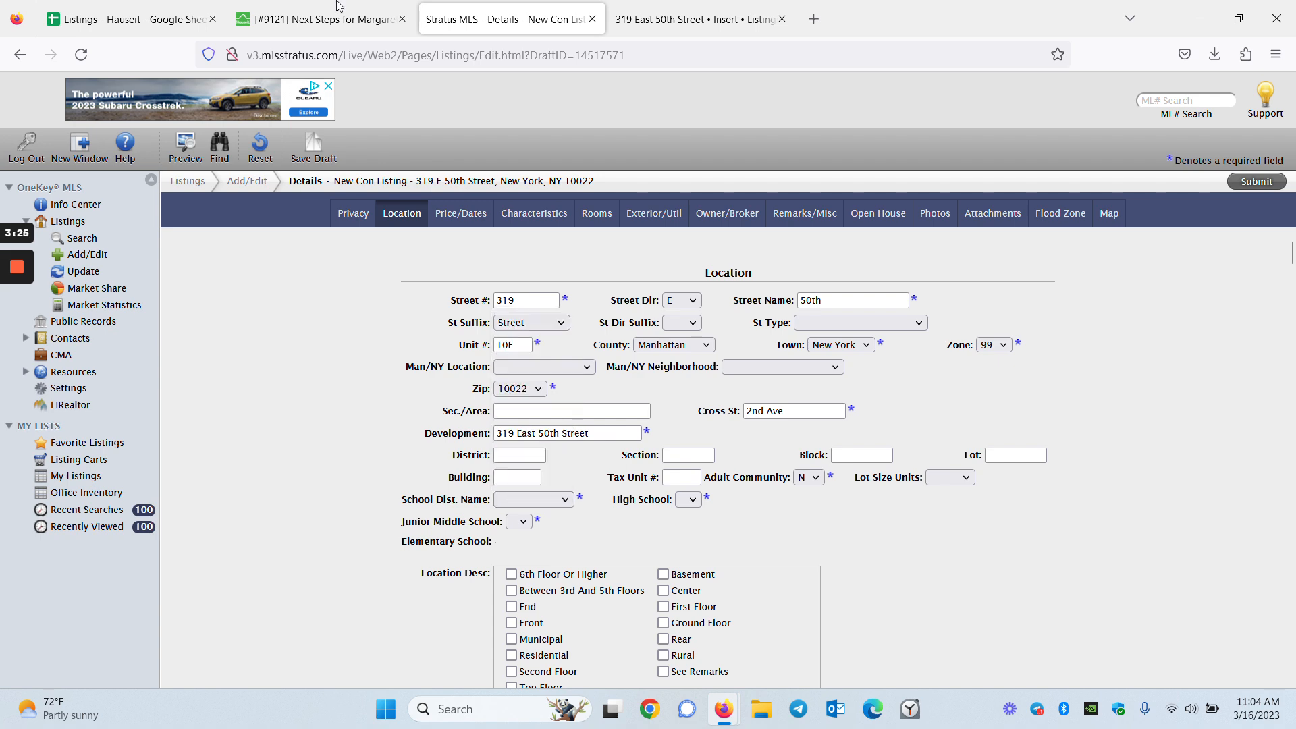
# Choose Manhattan 4 as the school district, matching the ticket
pyautogui.click(340, 15)
pyautogui.scroll(-4, 370, 490)
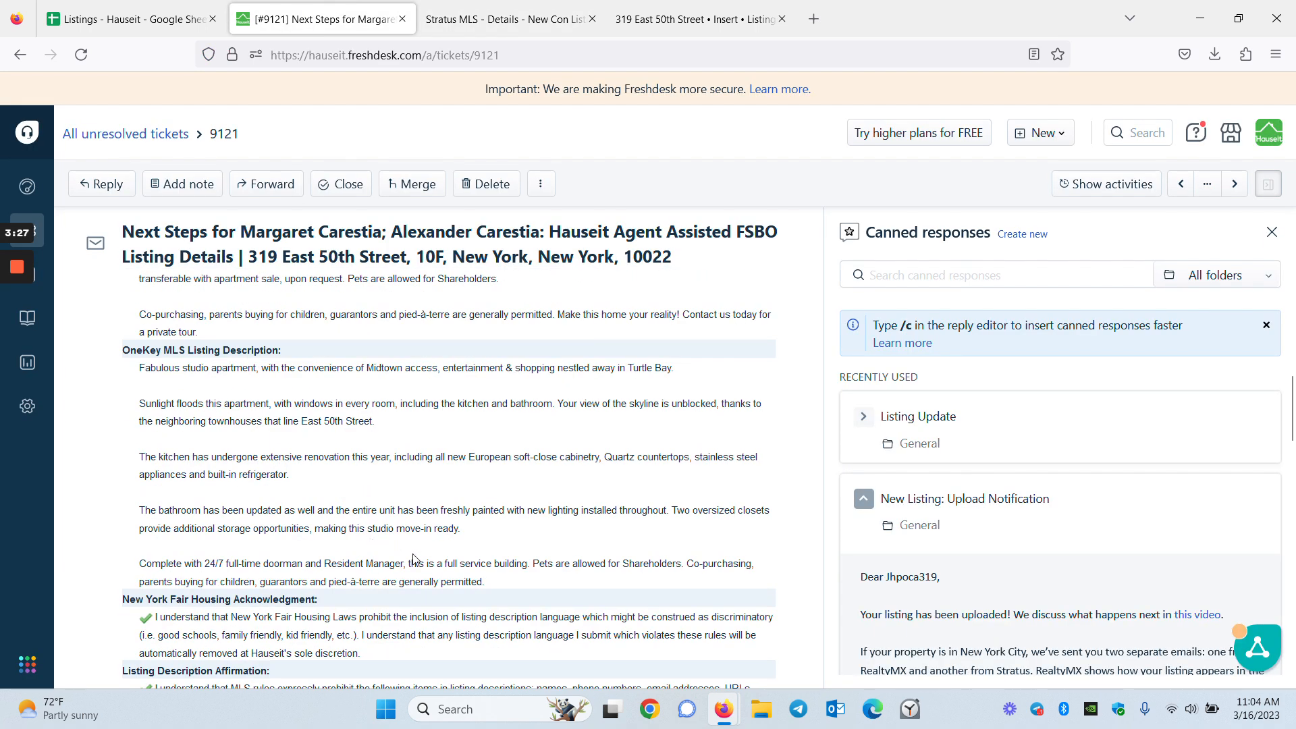
pyautogui.scroll(-10, 512, 574)
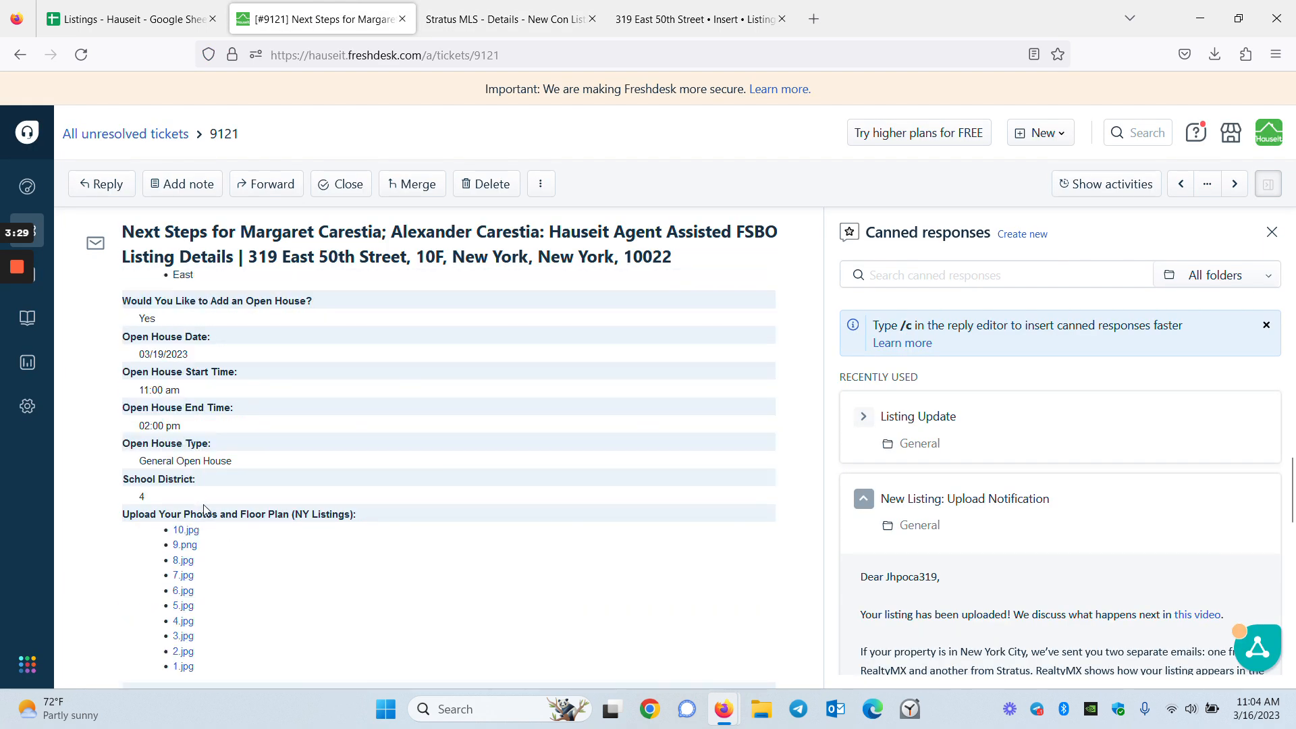
pyautogui.click(499, 15)
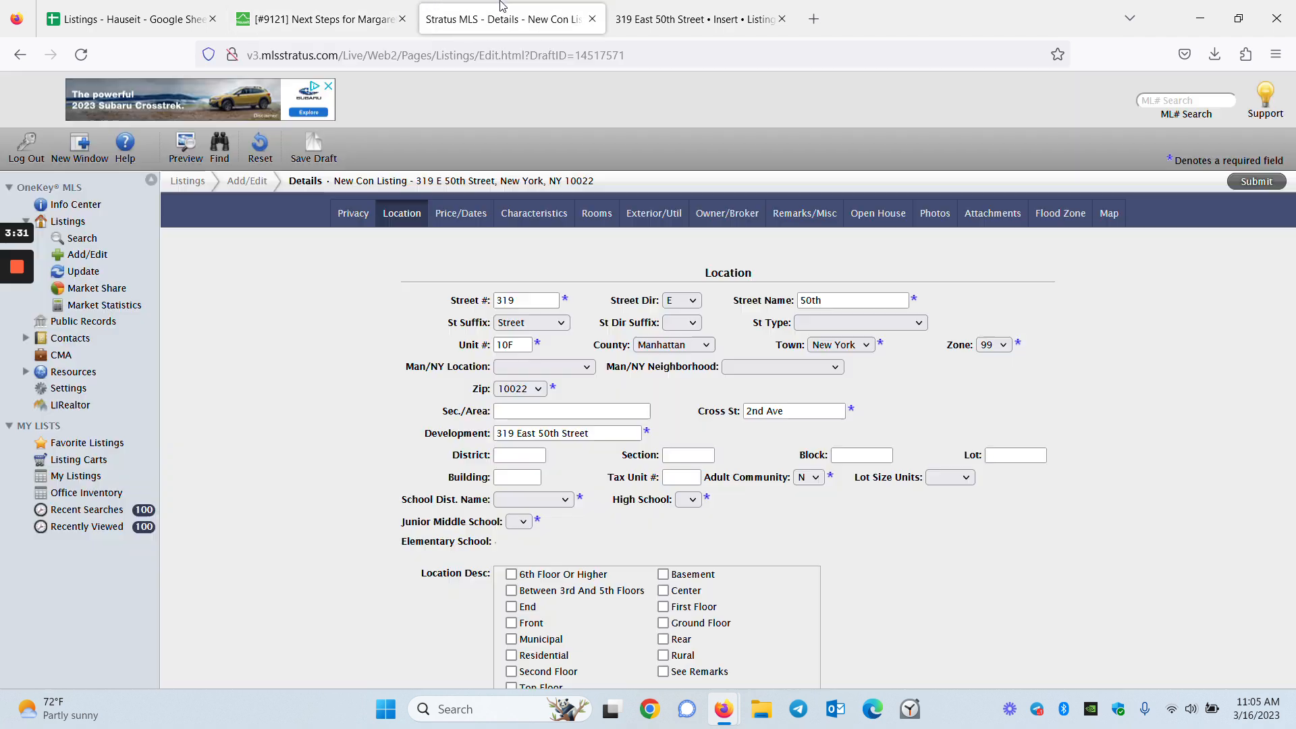
pyautogui.click(534, 501)
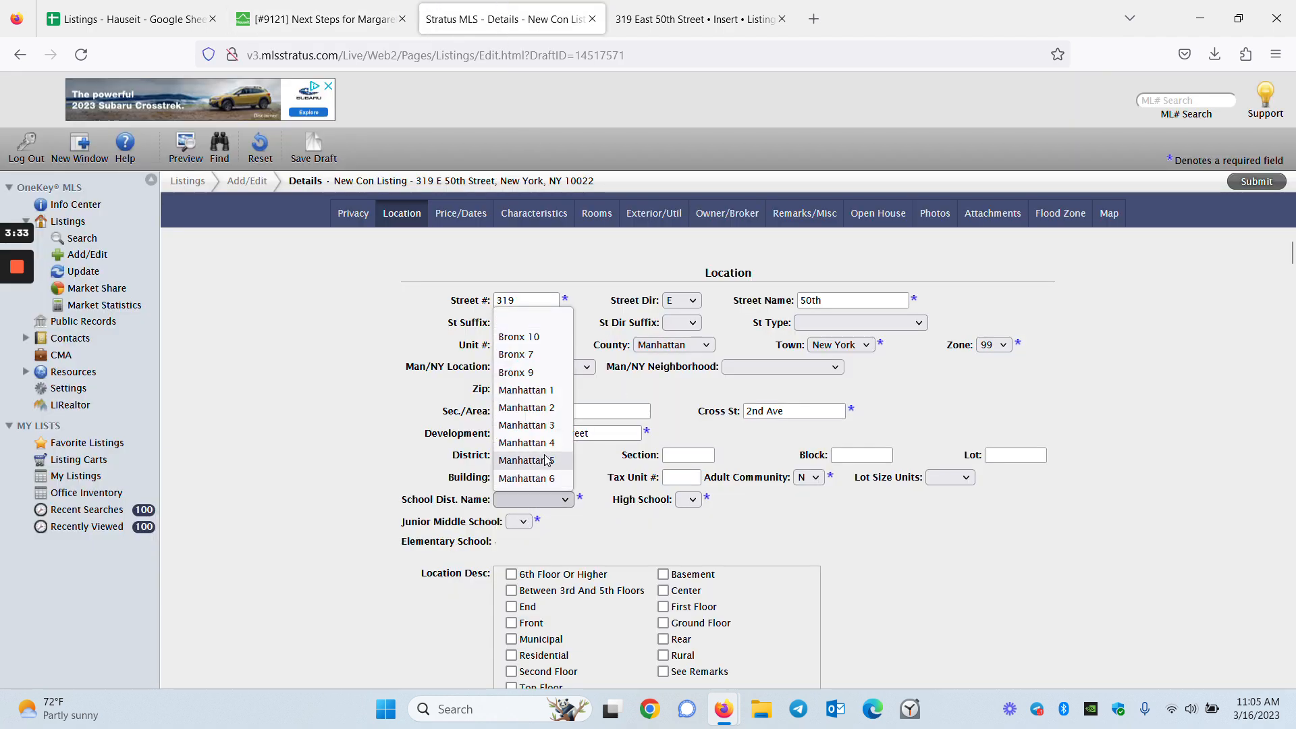
pyautogui.click(527, 442)
pyautogui.click(804, 501)
pyautogui.click(901, 509)
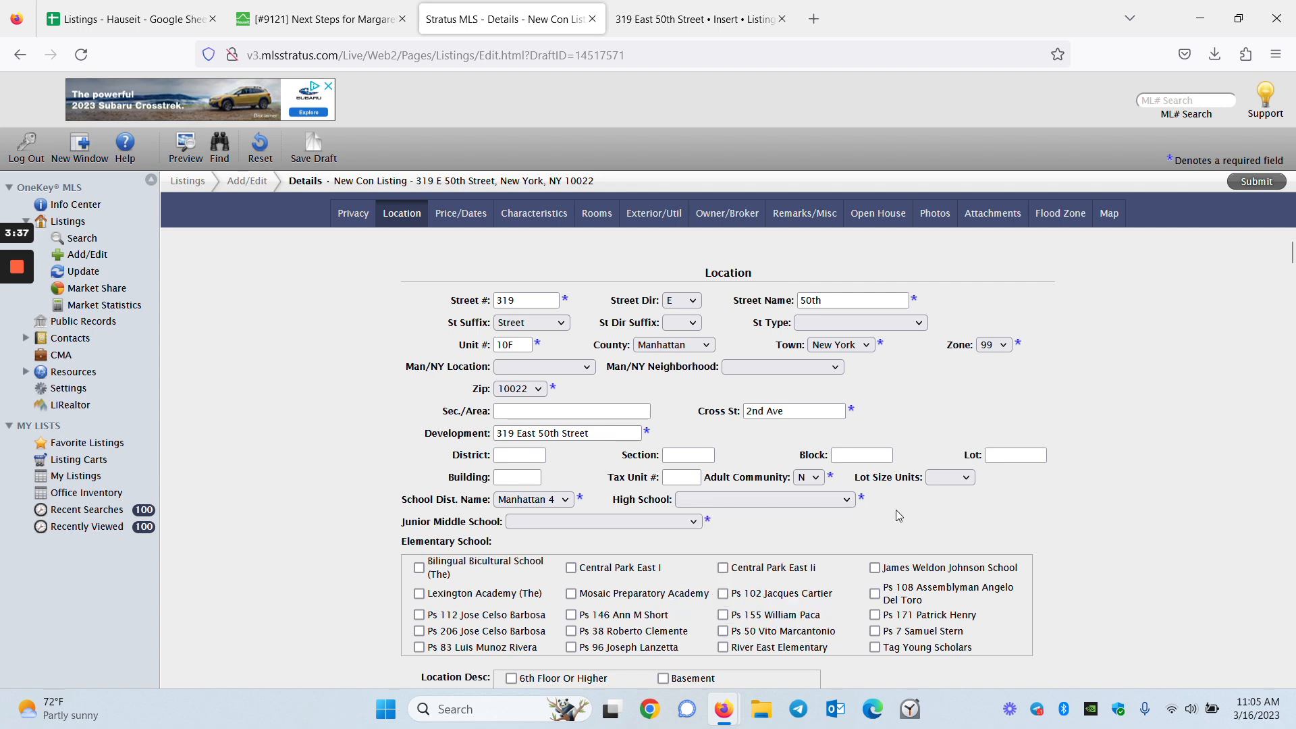
pyautogui.moveTo(16, 399)
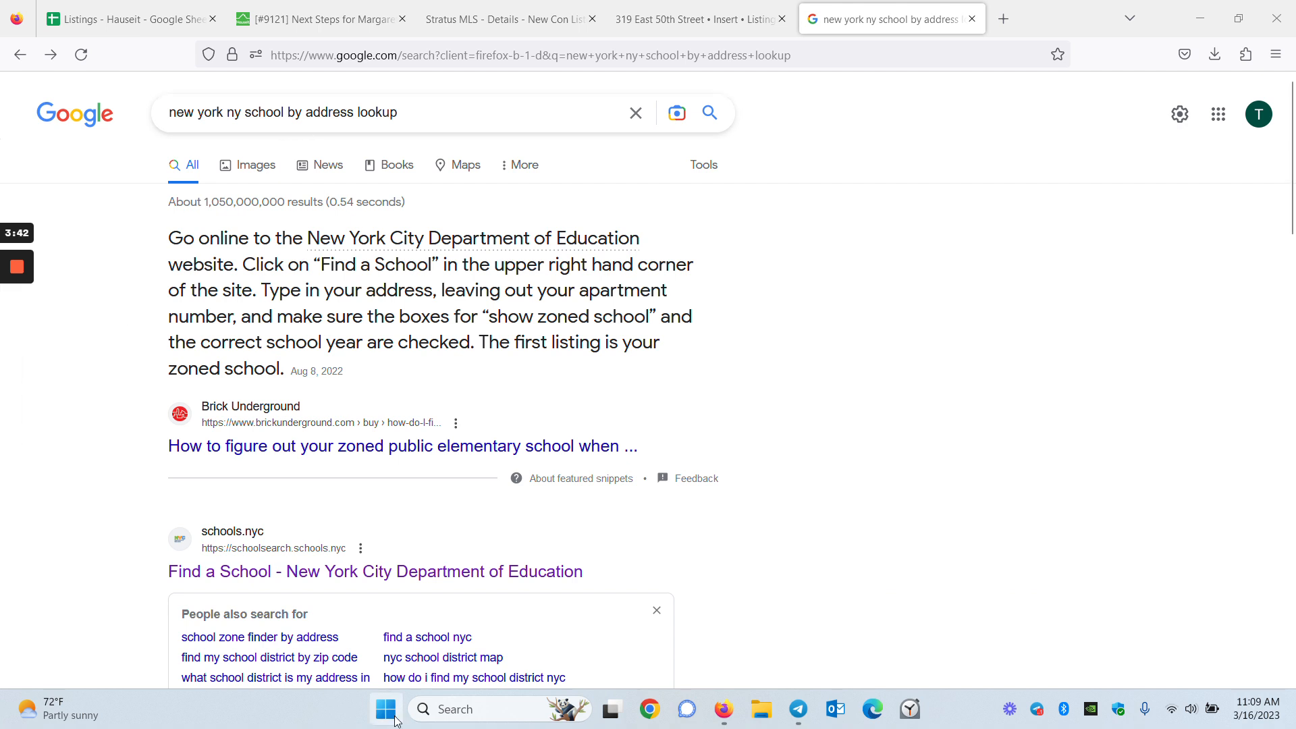
pyautogui.click(343, 573)
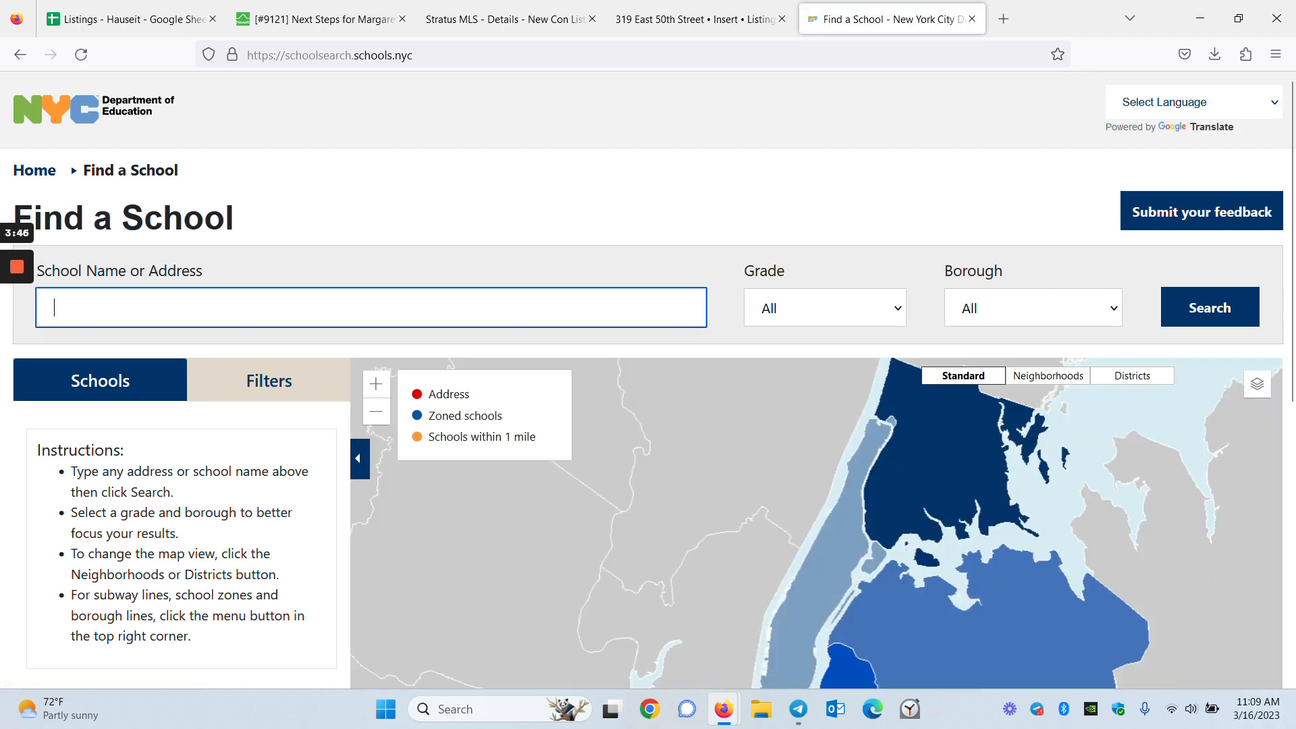
pyautogui.click(1036, 322)
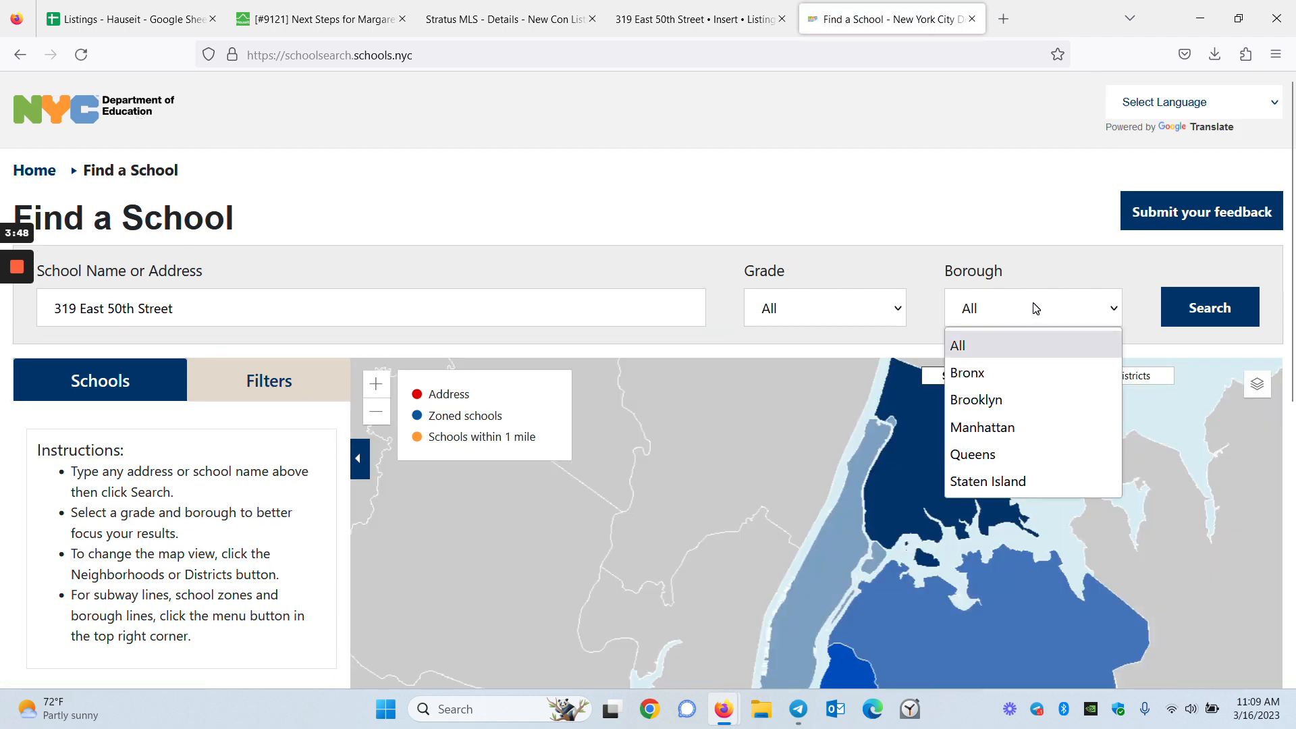
pyautogui.click(1018, 427)
pyautogui.click(1245, 315)
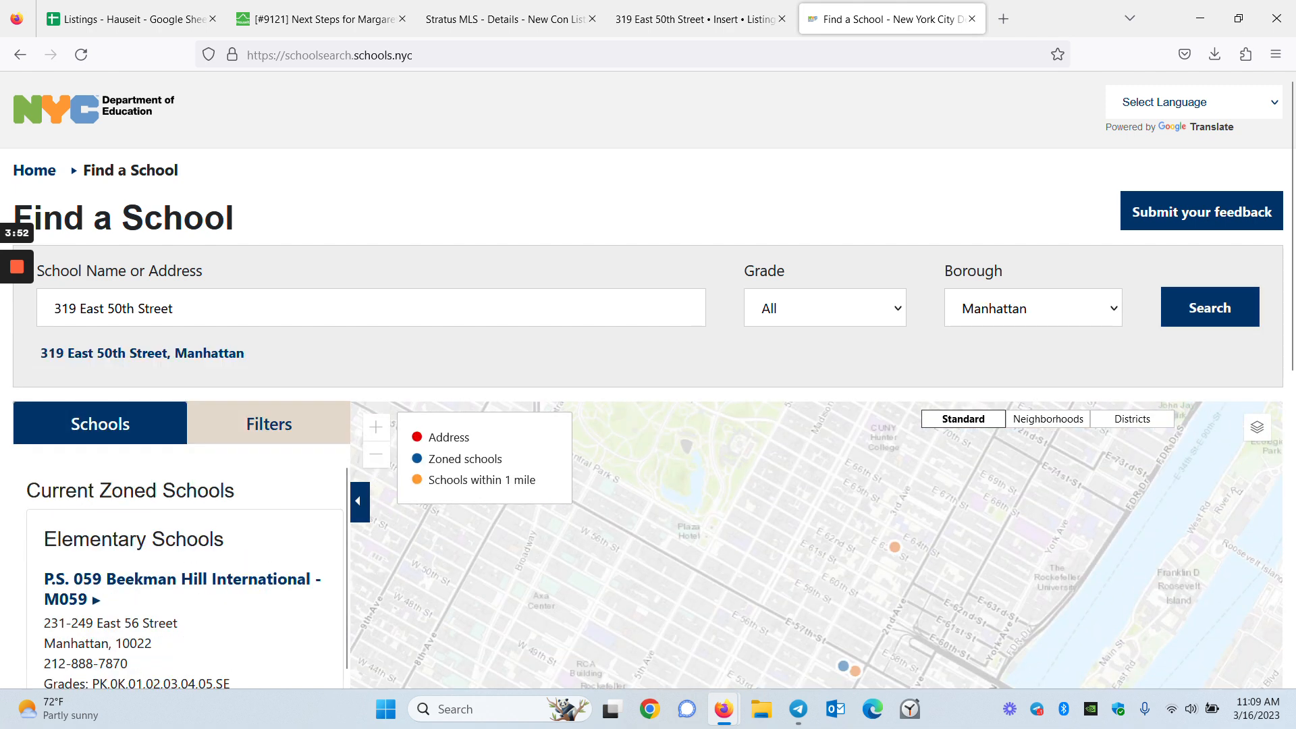
pyautogui.scroll(-3, 222, 536)
pyautogui.scroll(3, 222, 537)
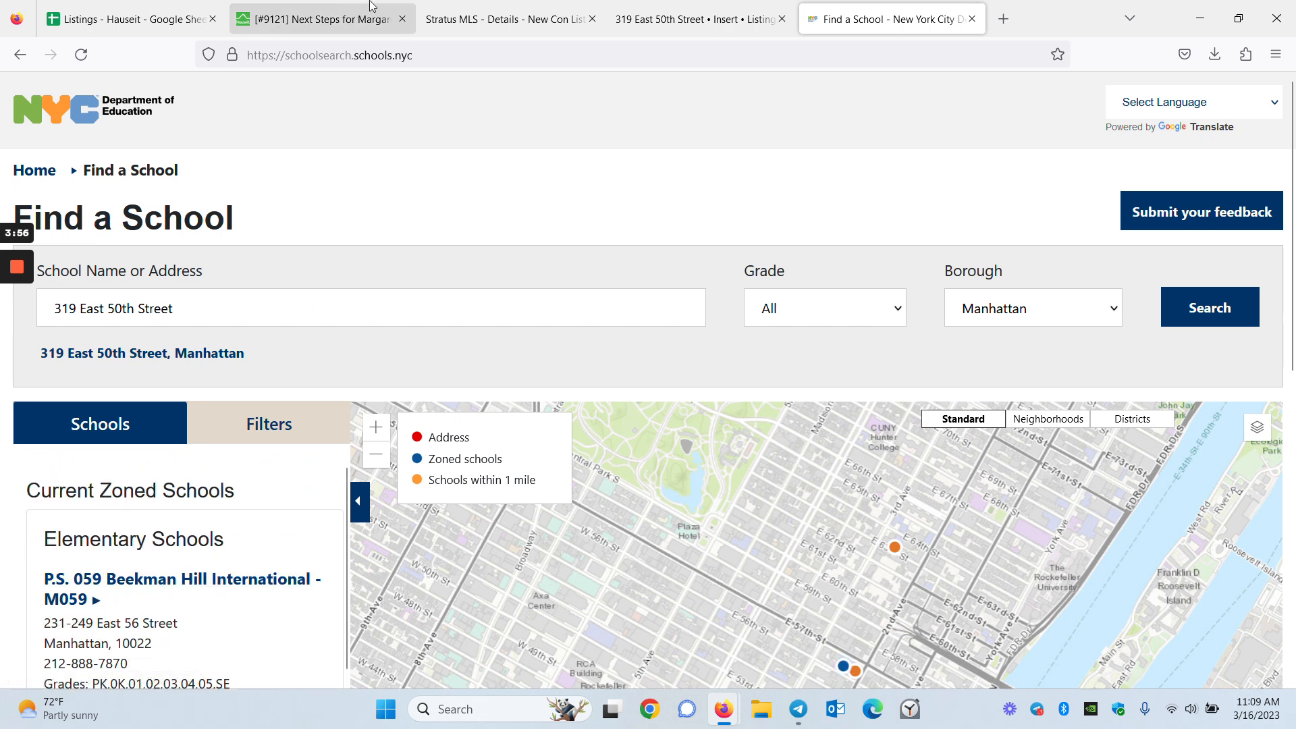
pyautogui.click(499, 19)
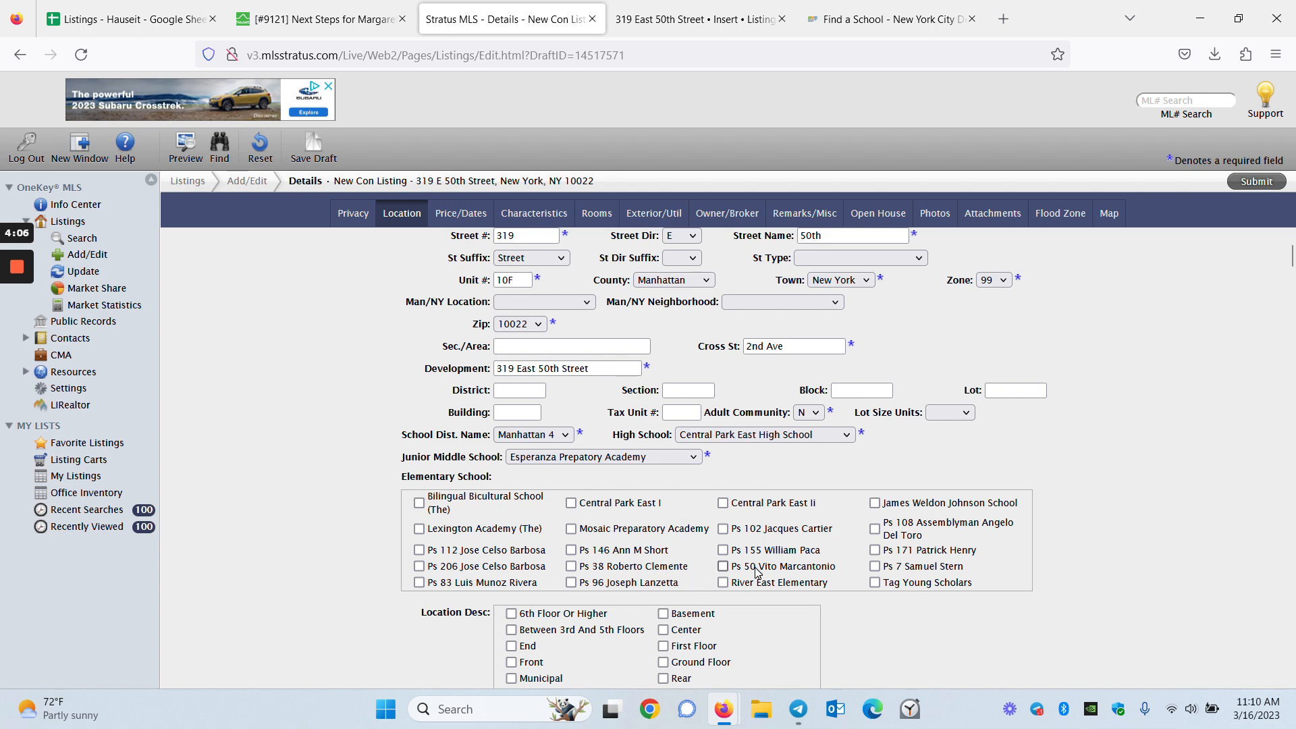
# Place the school finder results beside the Stratus MLS listing draft for comparison
pyautogui.click(790, 7)
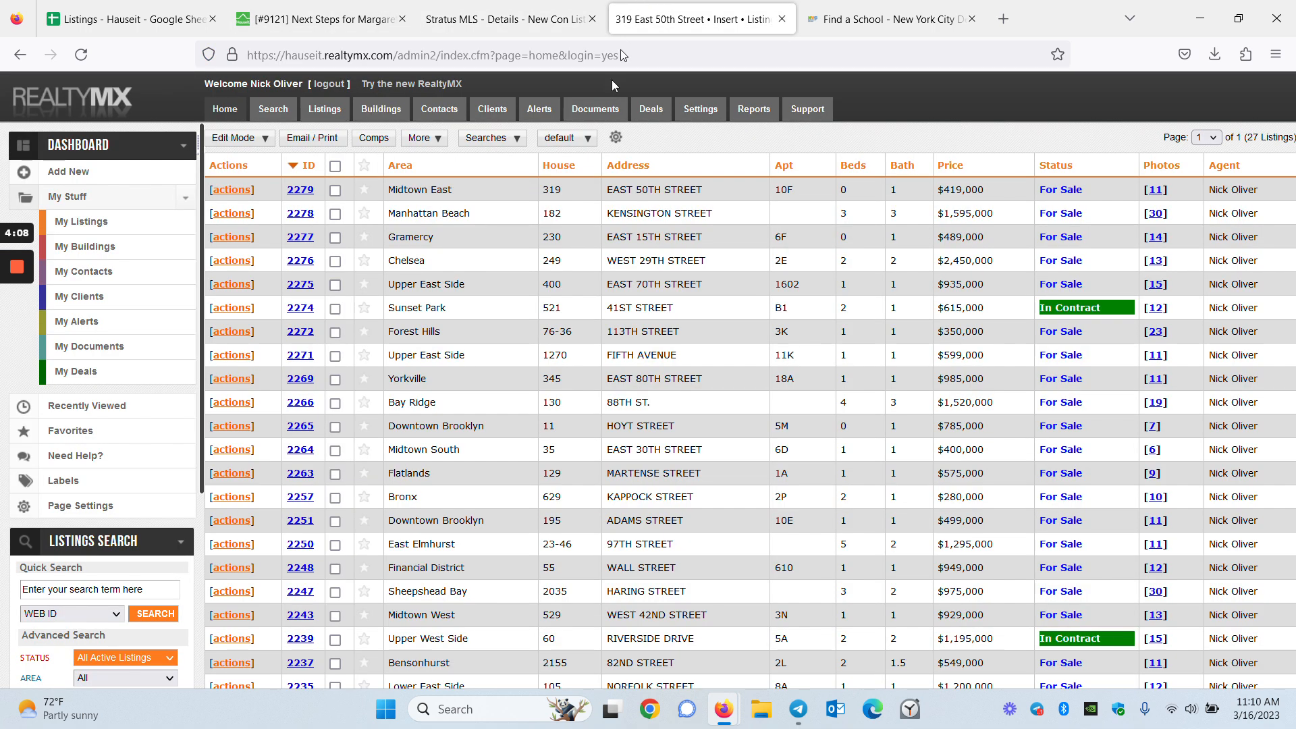
pyautogui.click(820, 8)
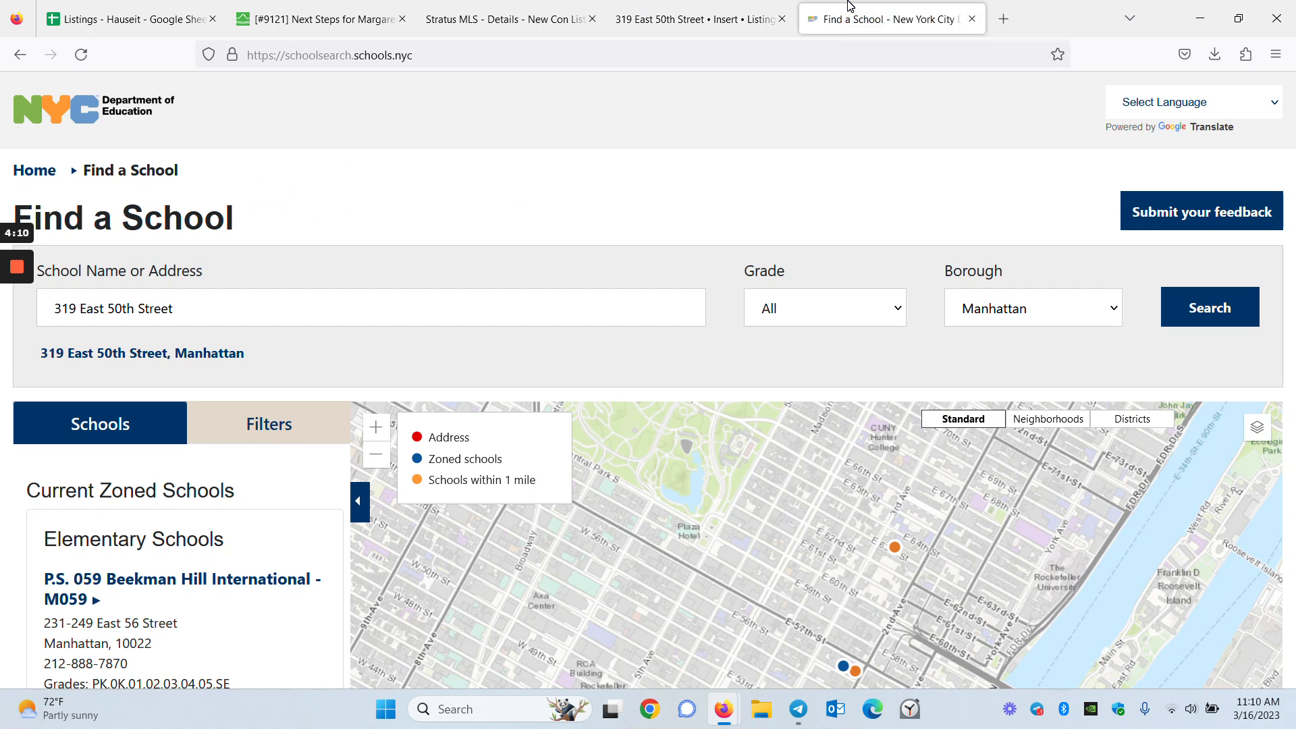
pyautogui.scroll(-2, 298, 507)
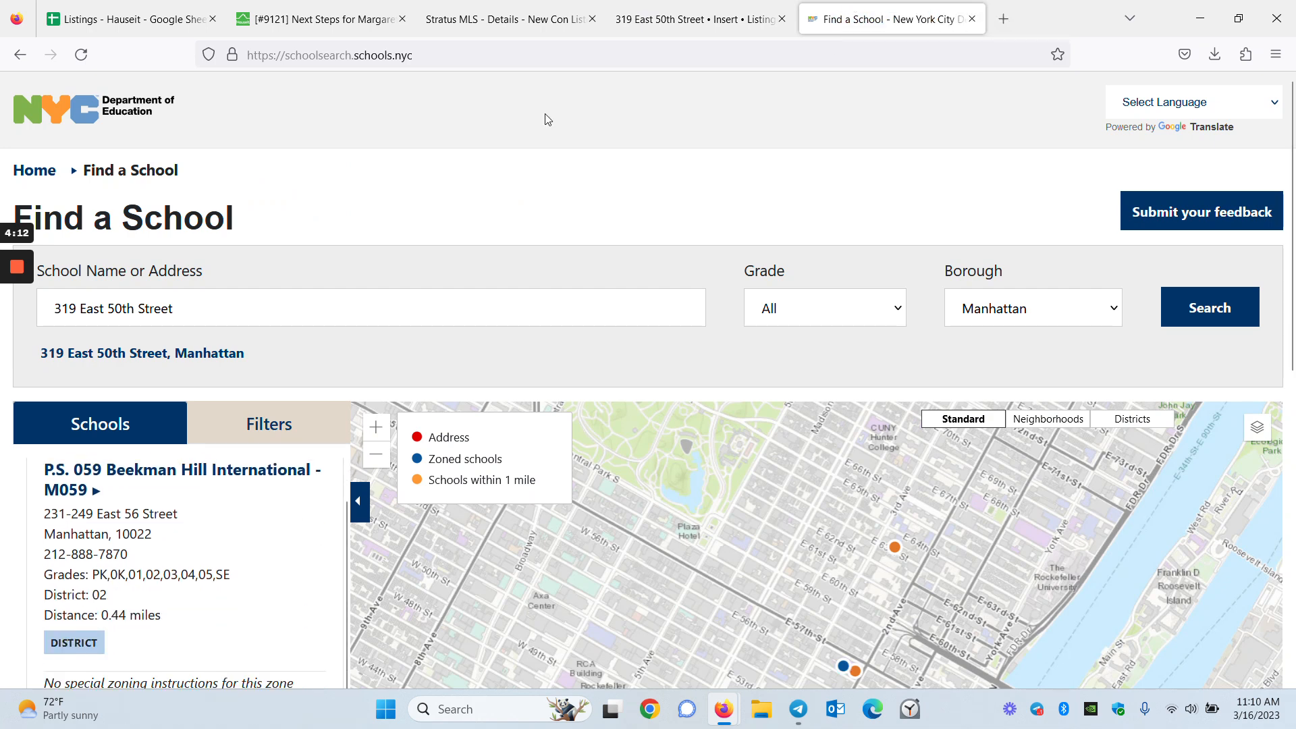
pyautogui.moveTo(920, 18); pyautogui.dragTo(742, 18)
pyautogui.click(513, 19)
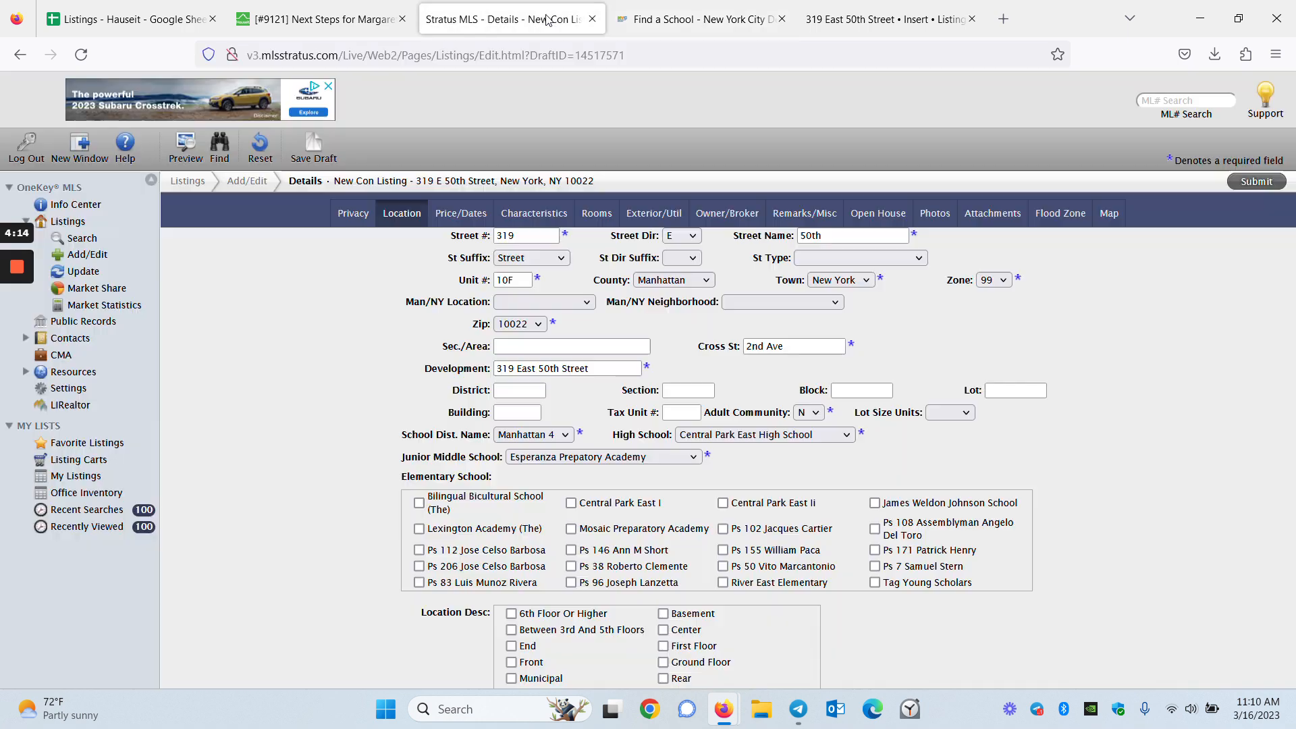
pyautogui.scroll(-1, 698, 552)
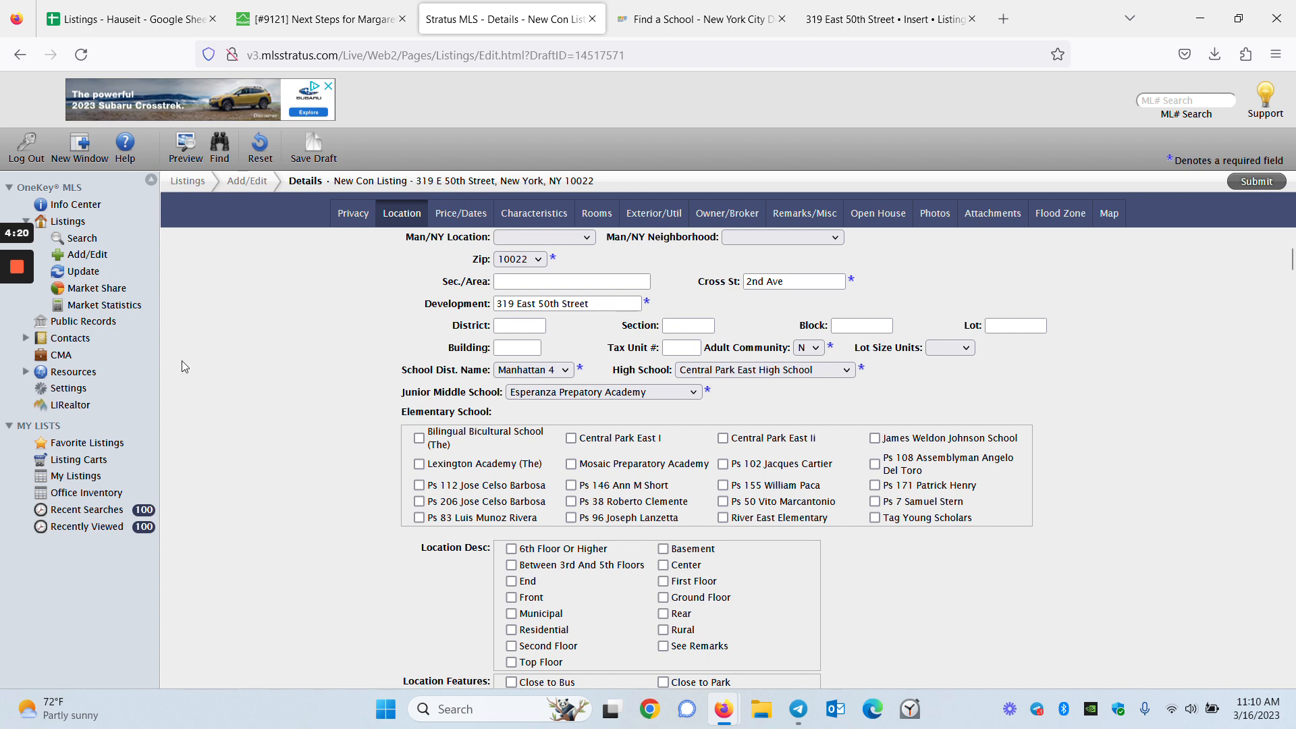
# Compare the draft's junior middle school choices against the District 02 school results
pyautogui.moveTo(7, 302)
pyautogui.click(19, 337)
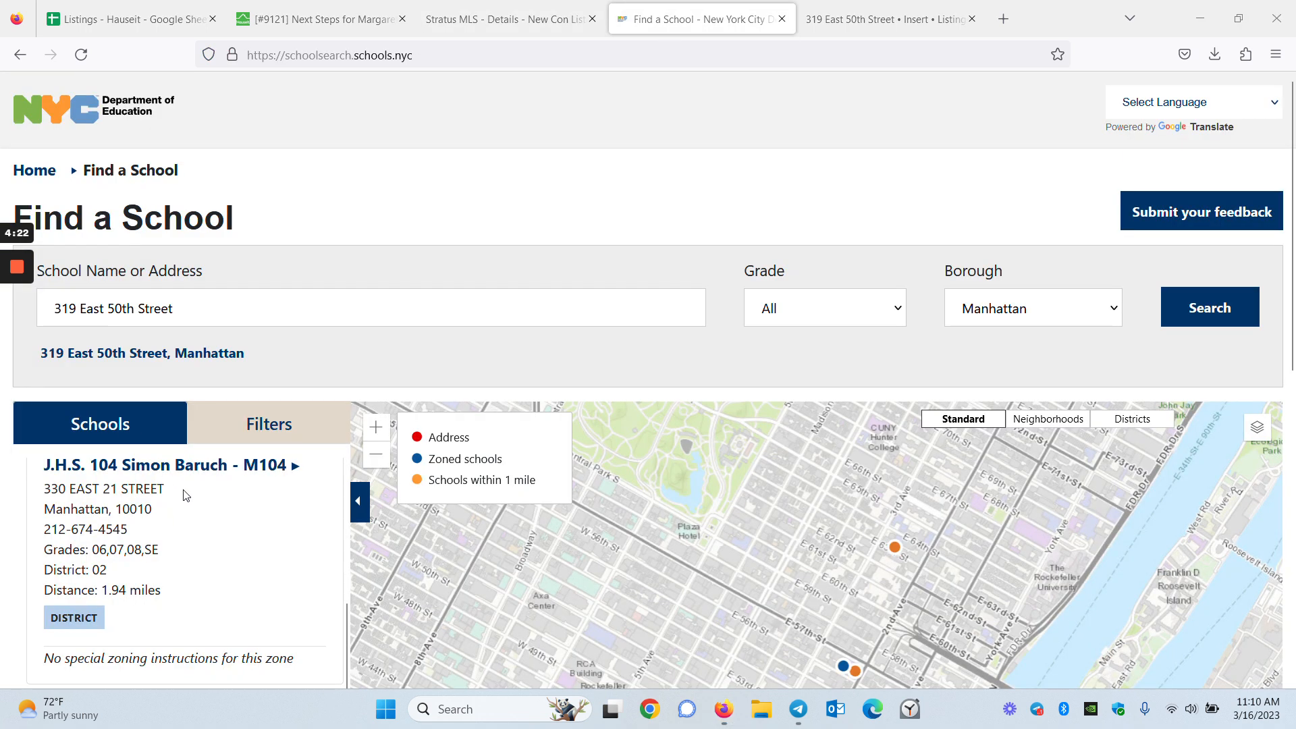
pyautogui.scroll(2, 185, 500)
pyautogui.scroll(-2, 186, 507)
pyautogui.click(567, 19)
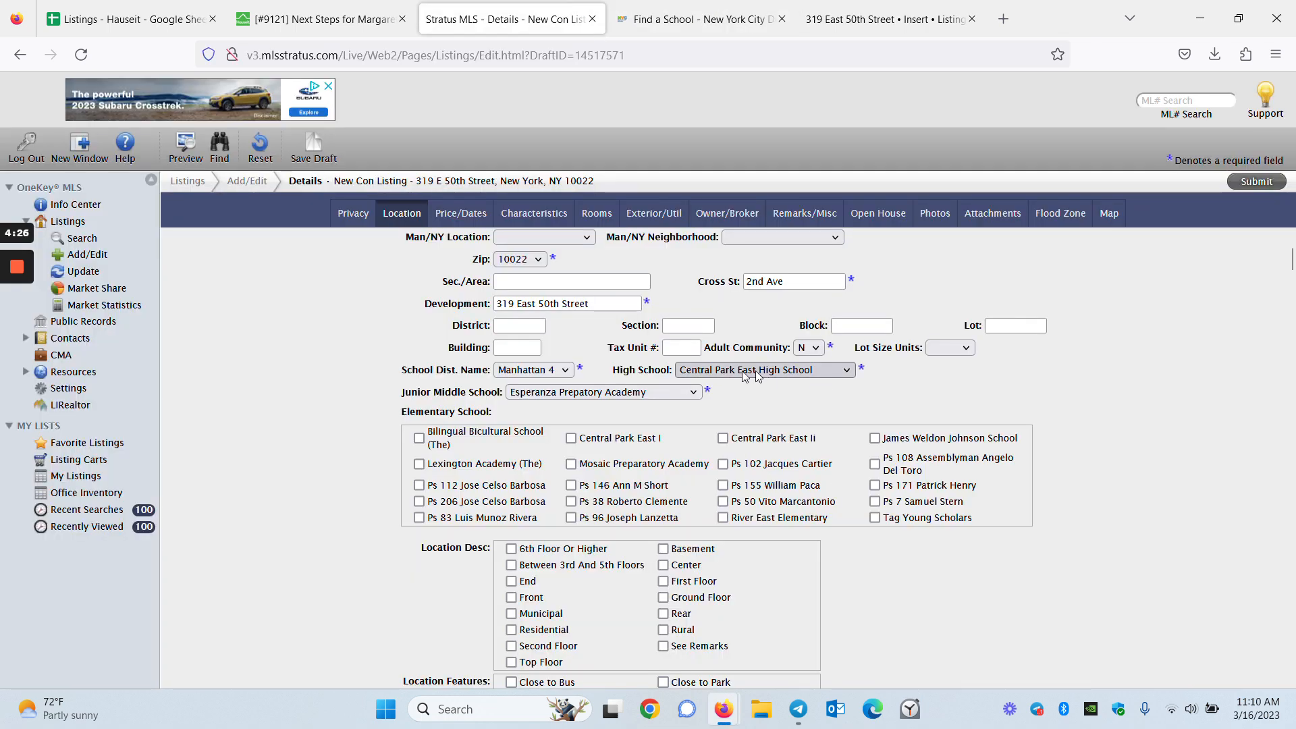
pyautogui.click(580, 392)
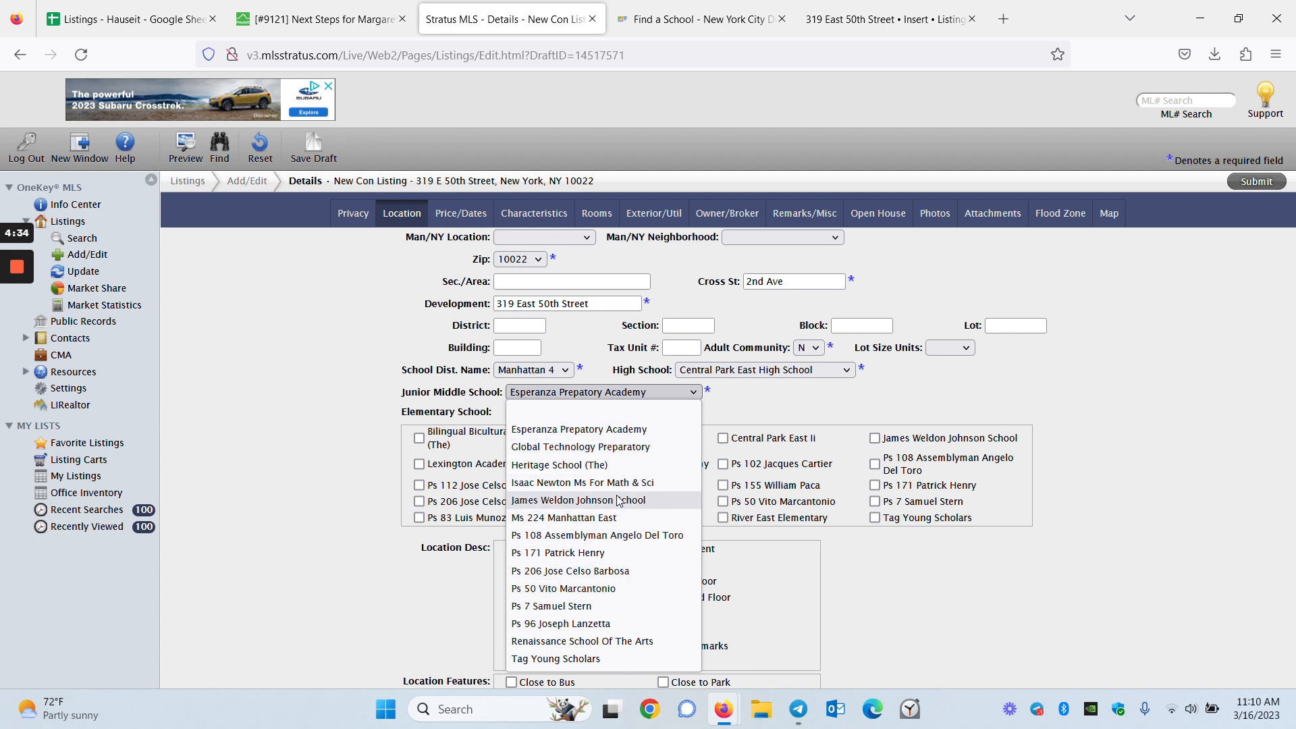
pyautogui.hotkey('ctrl', 'Tab')
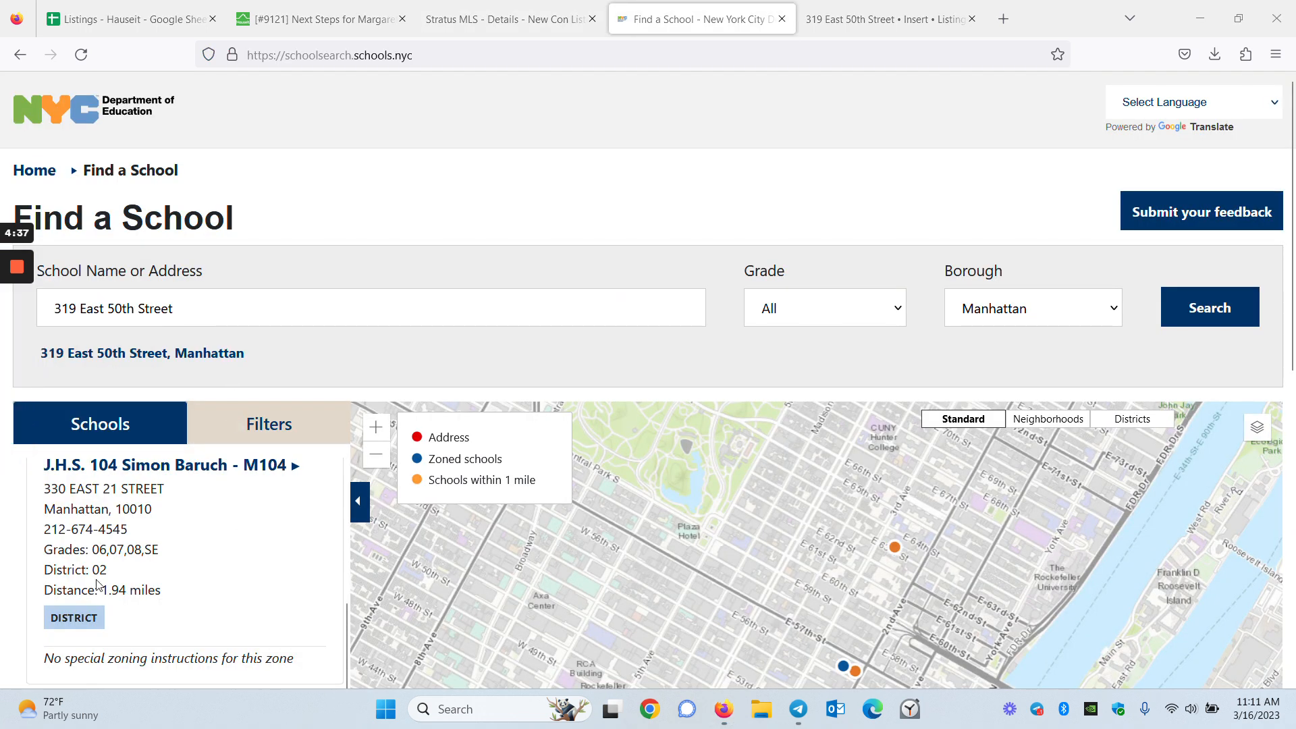
pyautogui.hotkey('ctrl', 'shift', 'Tab')
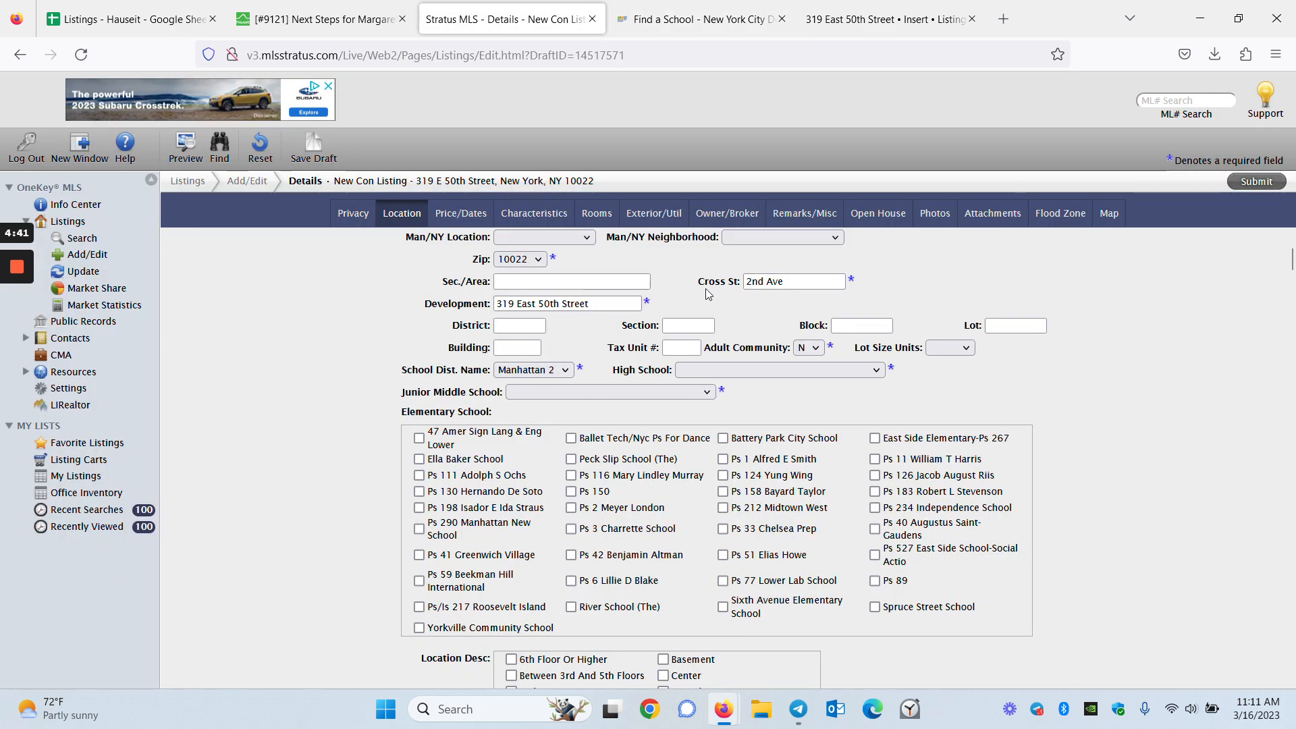
# Keep Manhattan 2 as the school district and choose Jhs 104 Simon Baruch as junior middle school
pyautogui.scroll(2, 559, 351)
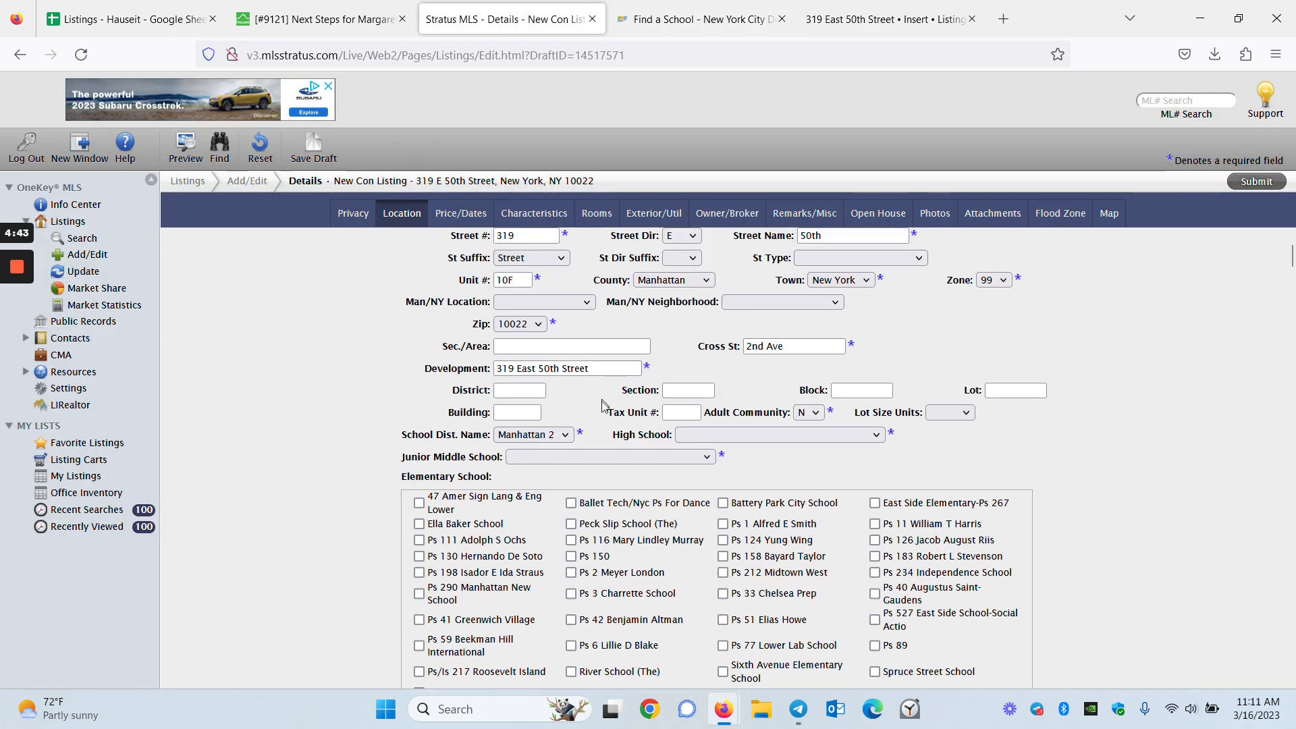
pyautogui.scroll(4, 566, 540)
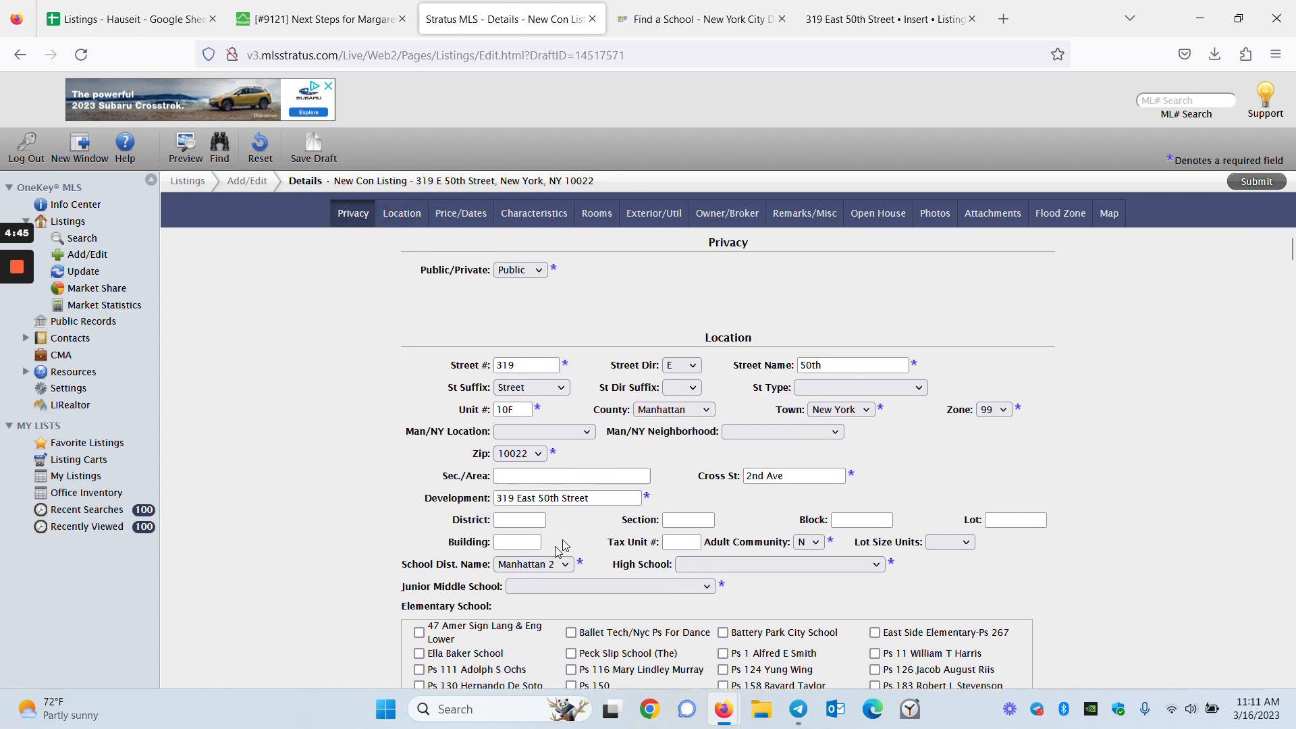
pyautogui.click(540, 564)
pyautogui.scroll(-3, 548, 561)
pyautogui.click(540, 472)
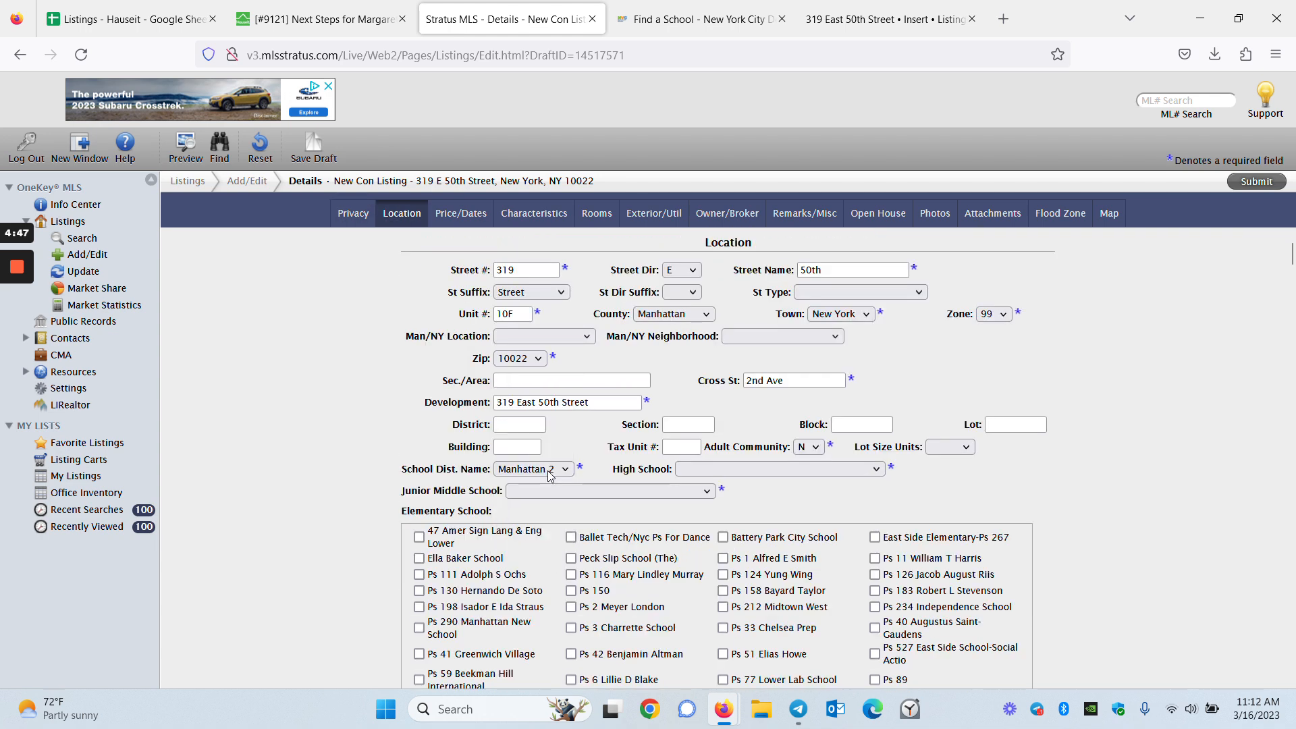
pyautogui.click(599, 491)
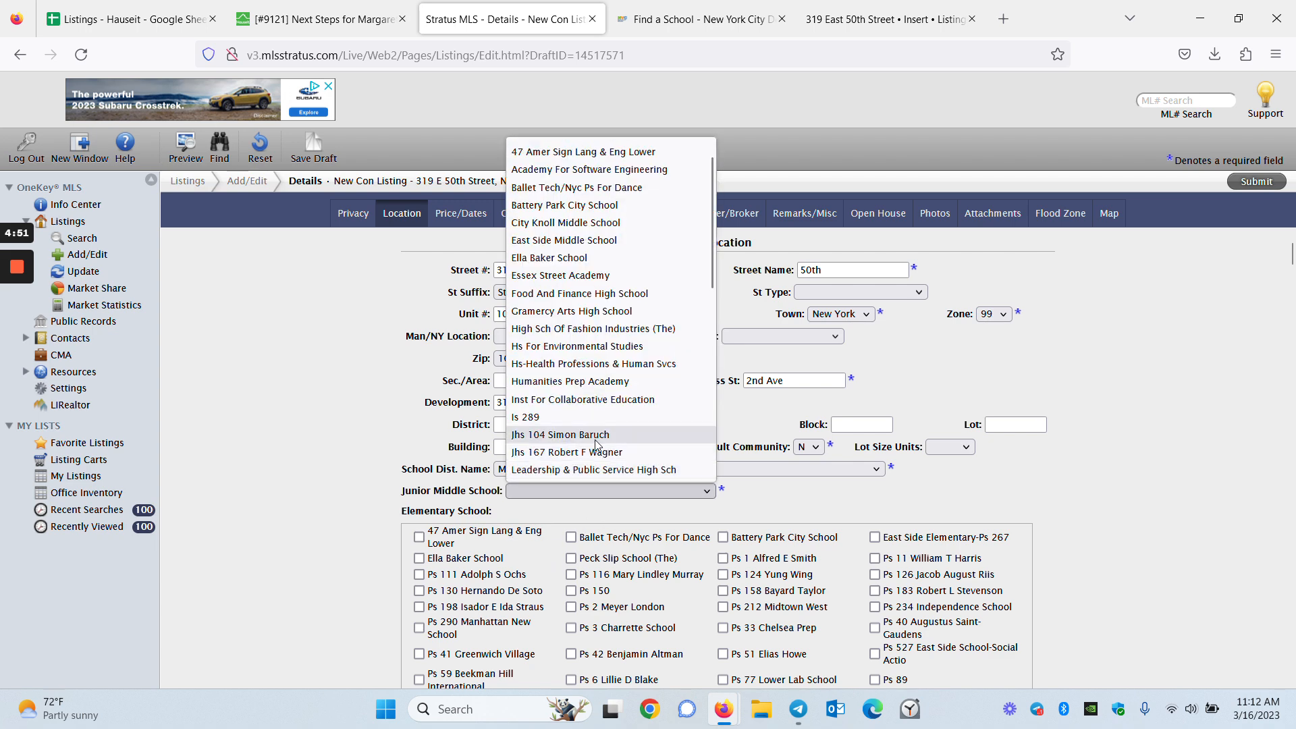
pyautogui.click(599, 435)
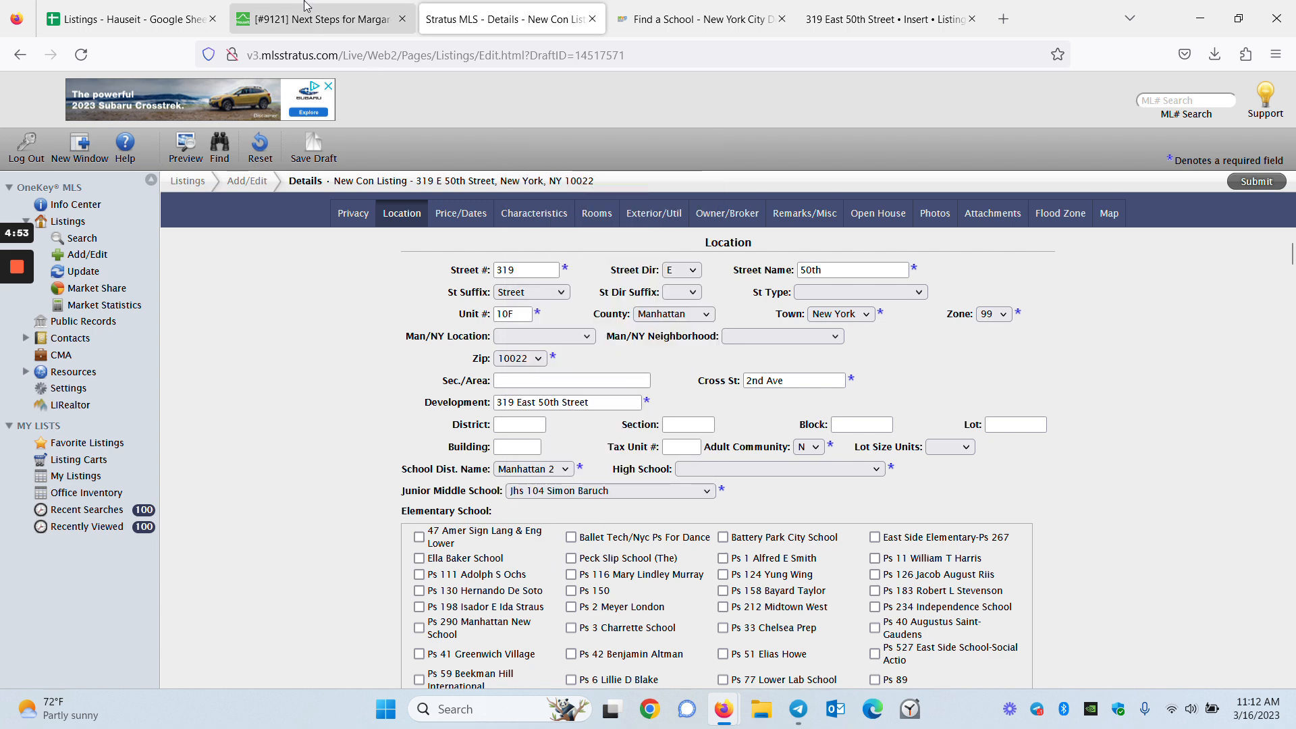
# Recheck the district shown for J.H.S. 104 in the school finder results
pyautogui.click(682, 19)
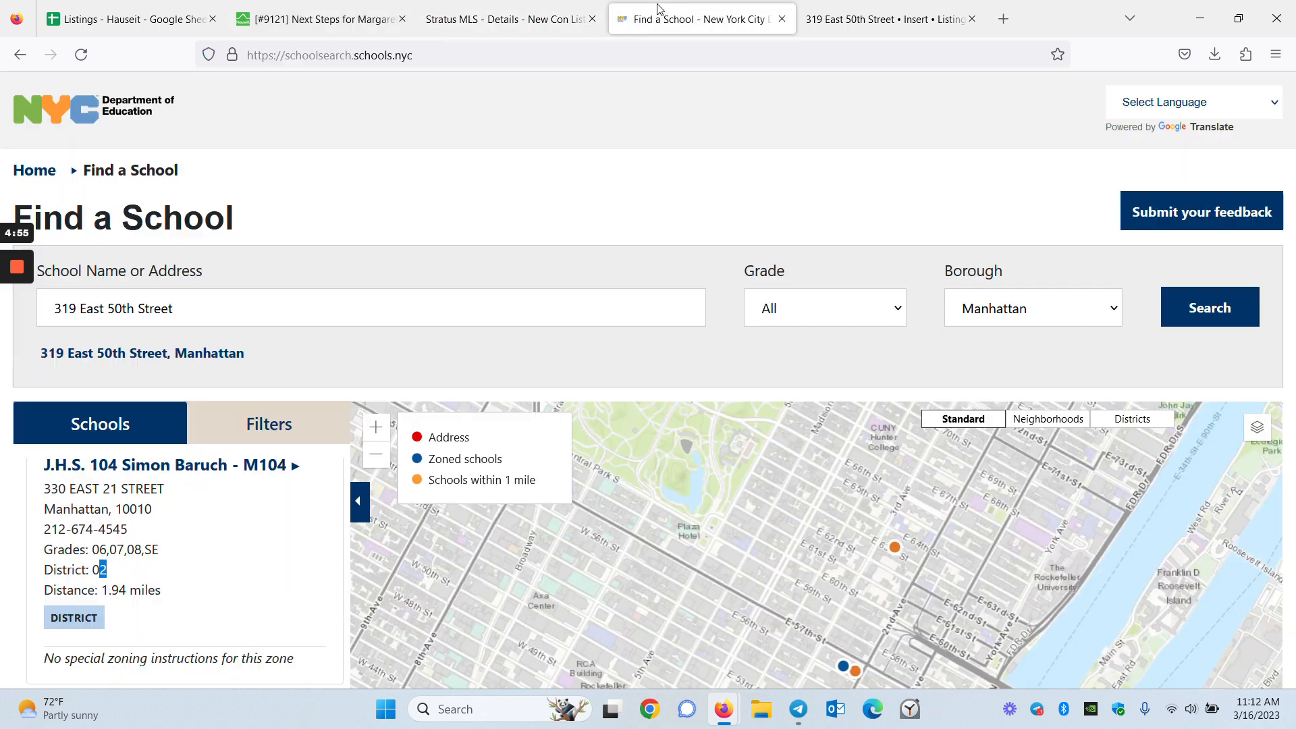
pyautogui.scroll(2, 122, 552)
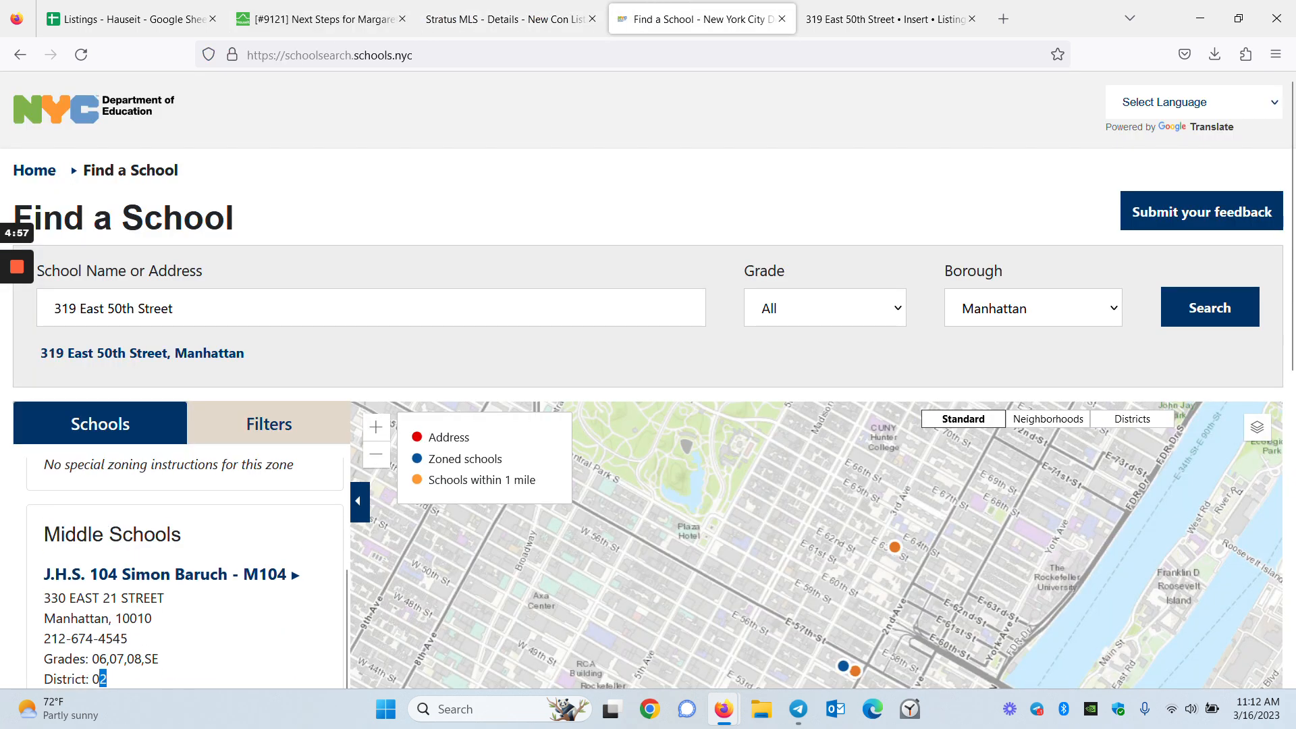
pyautogui.scroll(-3, 187, 563)
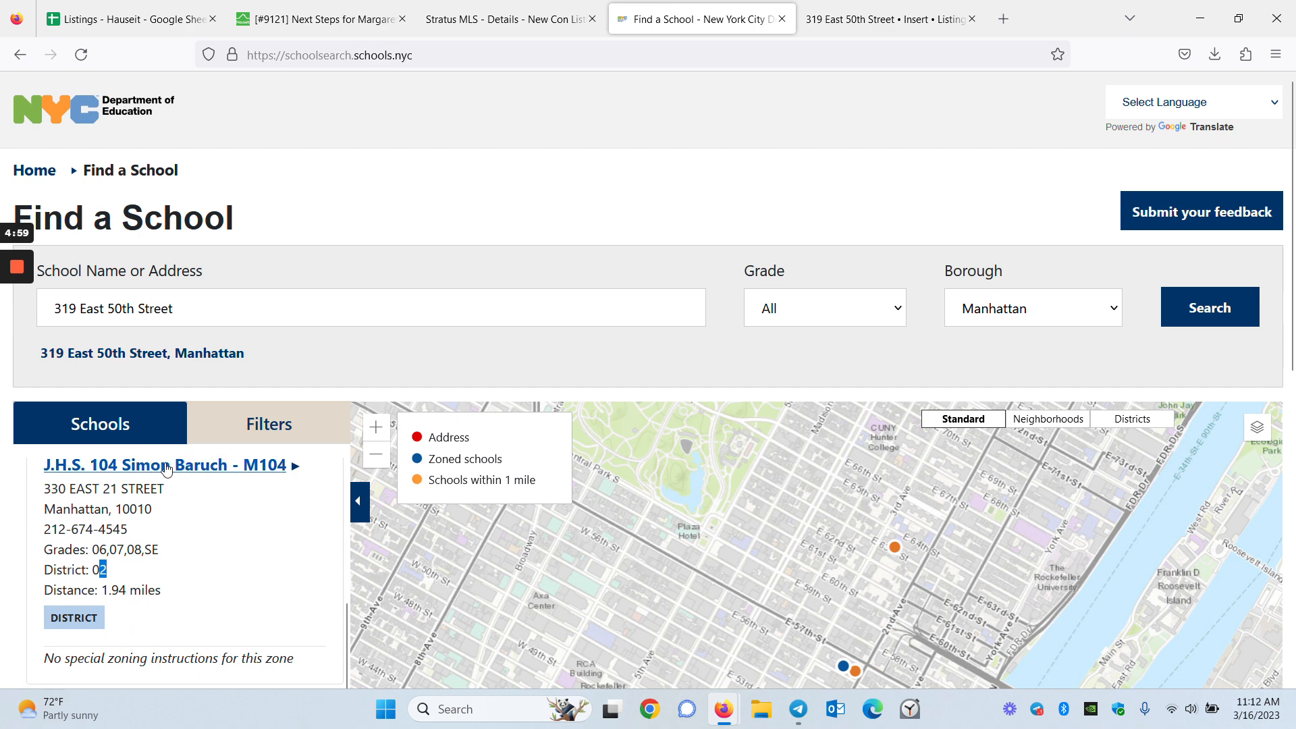
pyautogui.scroll(-2, 179, 582)
pyautogui.scroll(5, 185, 583)
pyautogui.scroll(2, 192, 590)
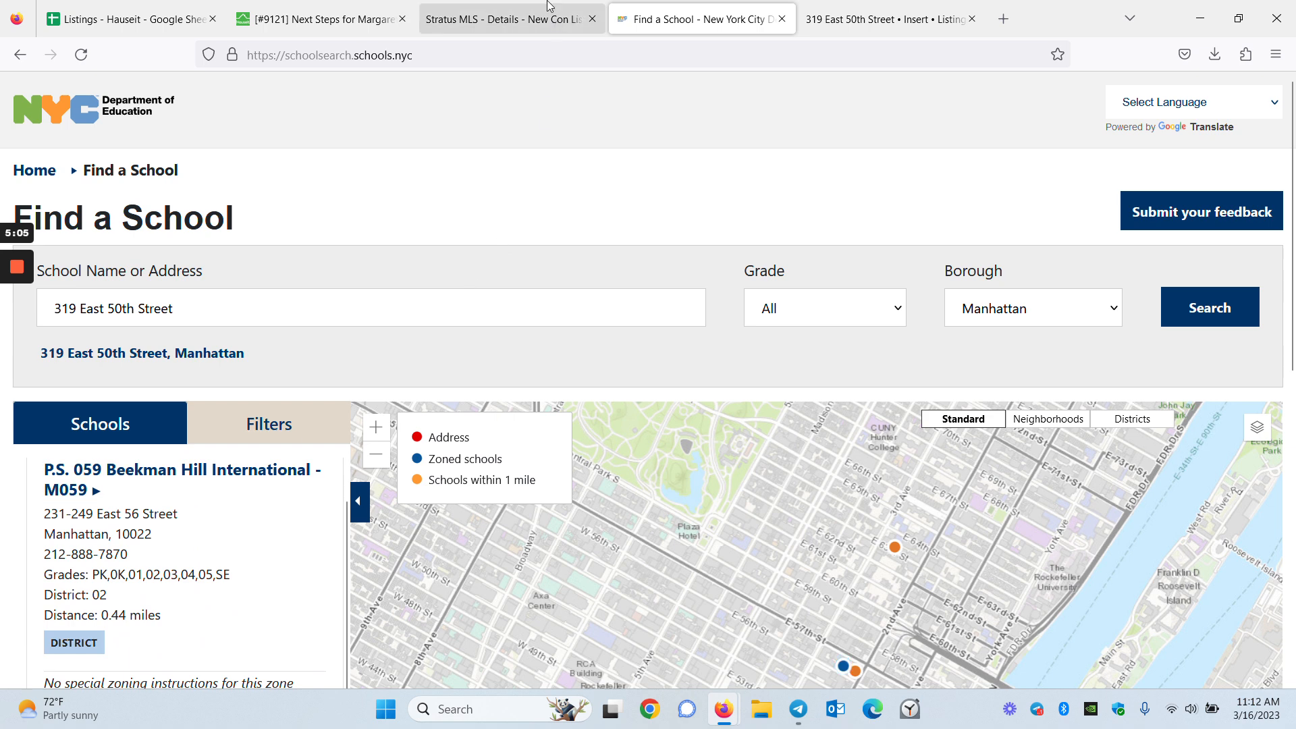
pyautogui.click(503, 19)
pyautogui.scroll(-2, 614, 591)
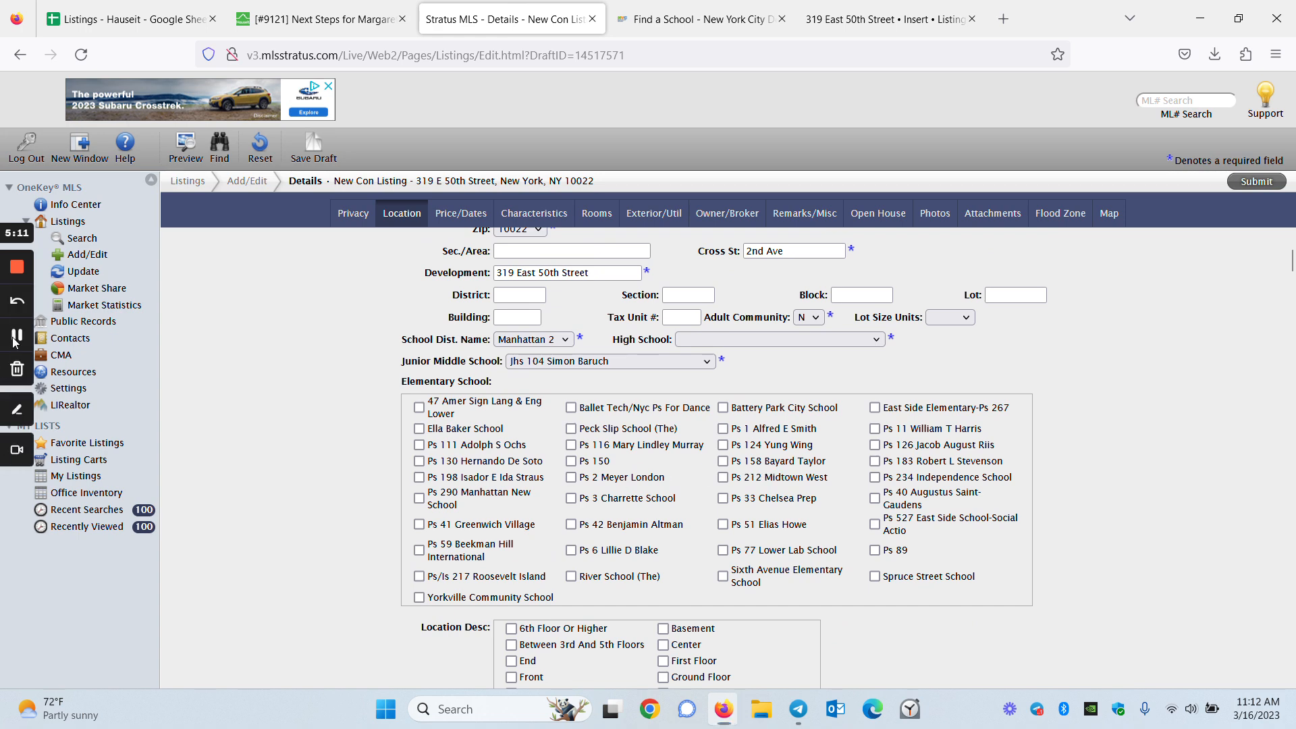
# Mark Ps 59 Beekman Hill International as elementary and Academy For Software Engineering as high school
pyautogui.click(484, 552)
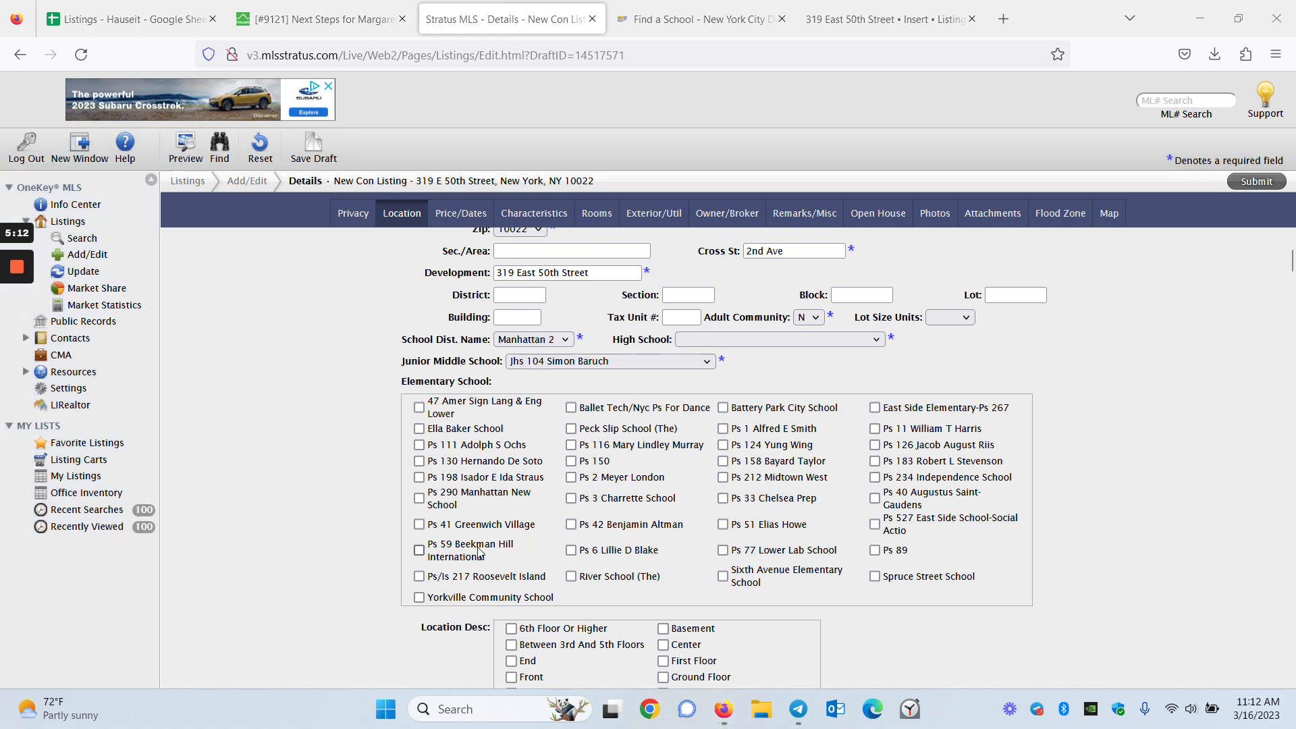
pyautogui.click(759, 339)
pyautogui.scroll(-15, 808, 499)
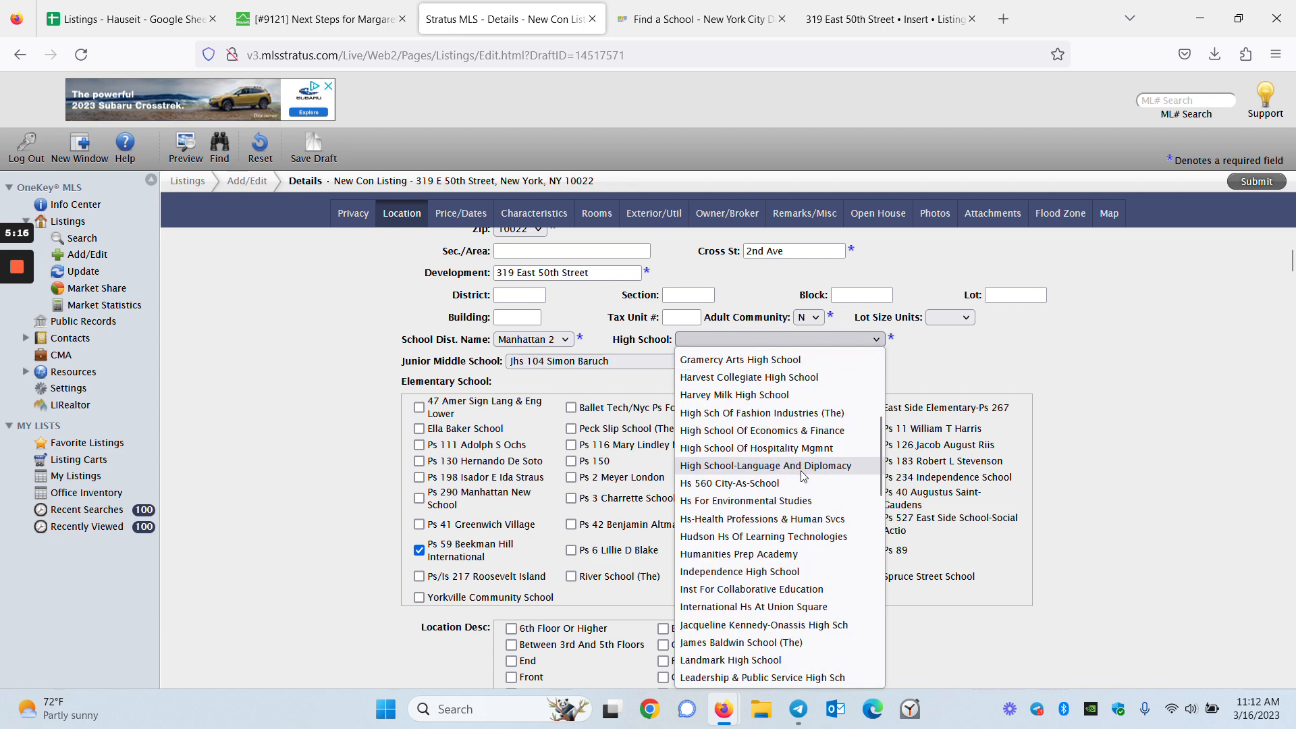
pyautogui.scroll(6, 817, 663)
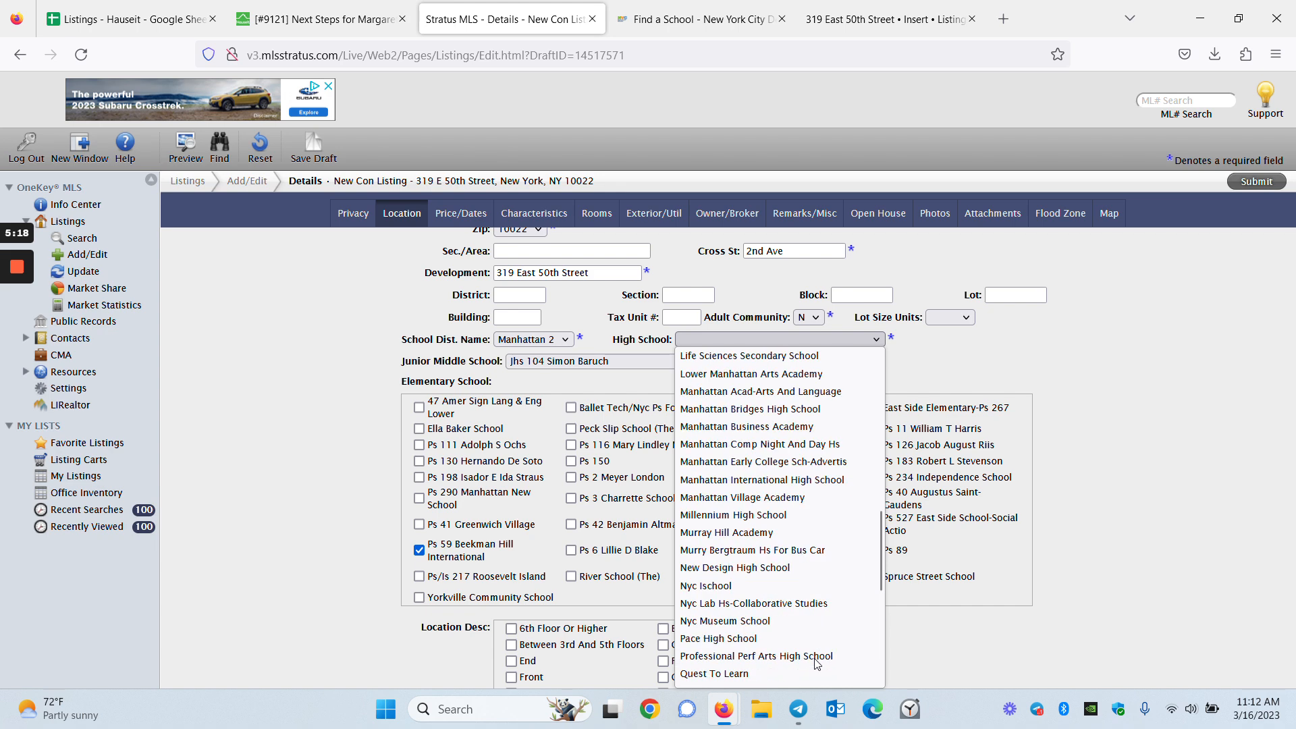
pyautogui.scroll(10, 817, 658)
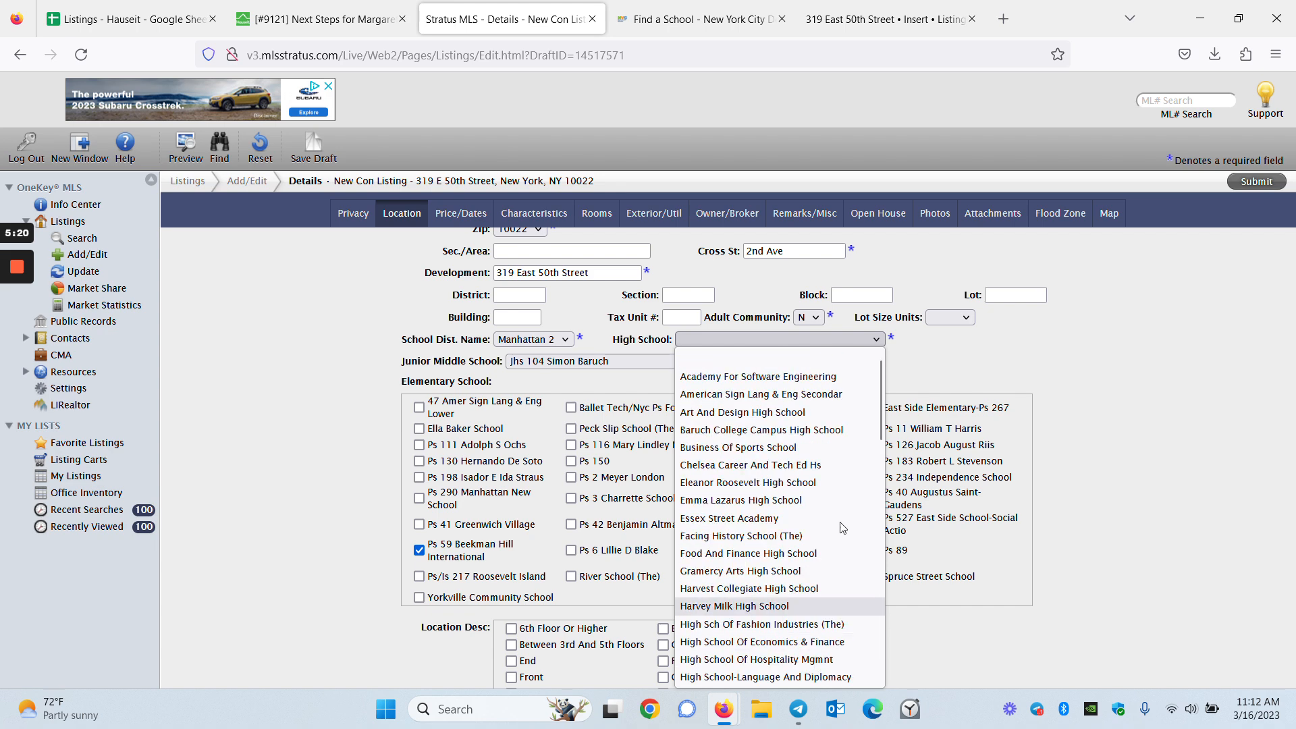
pyautogui.click(825, 382)
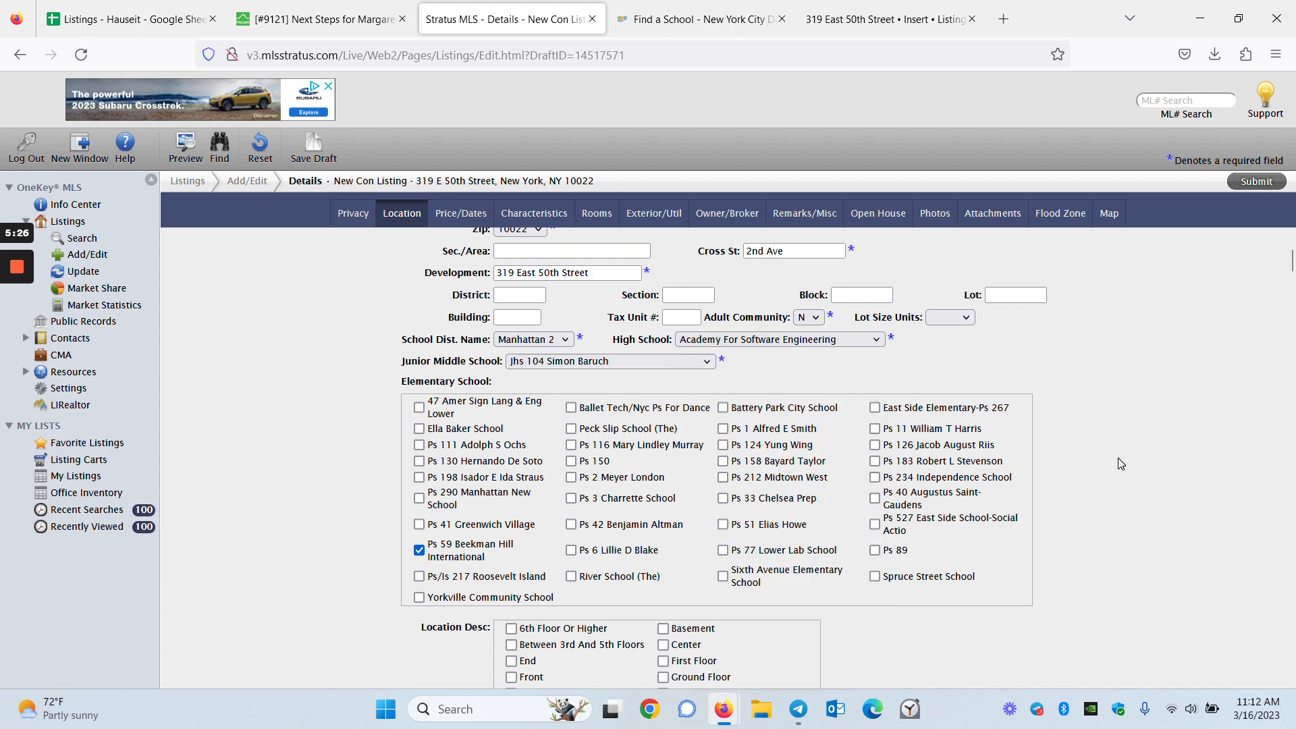
# Move down to the Price/Dates section and bring up the price range choices
pyautogui.scroll(-4, 1116, 460)
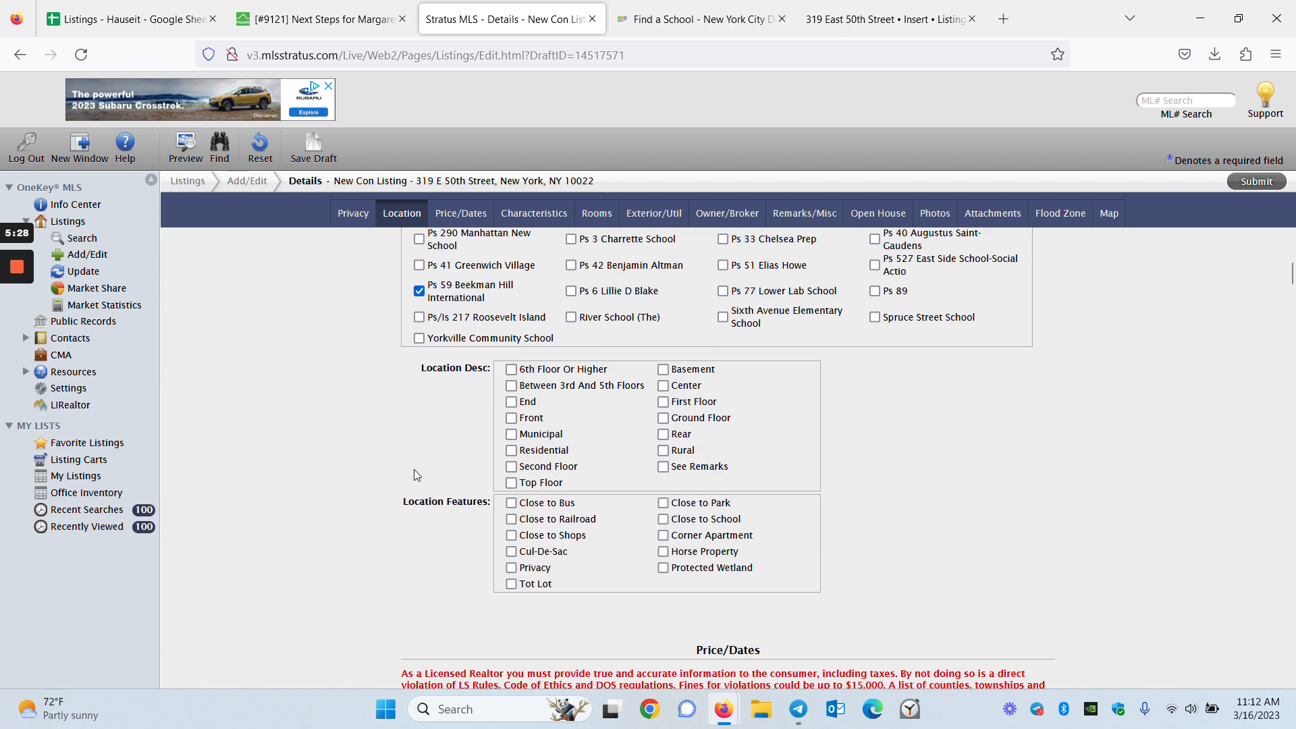
pyautogui.scroll(-1, 437, 487)
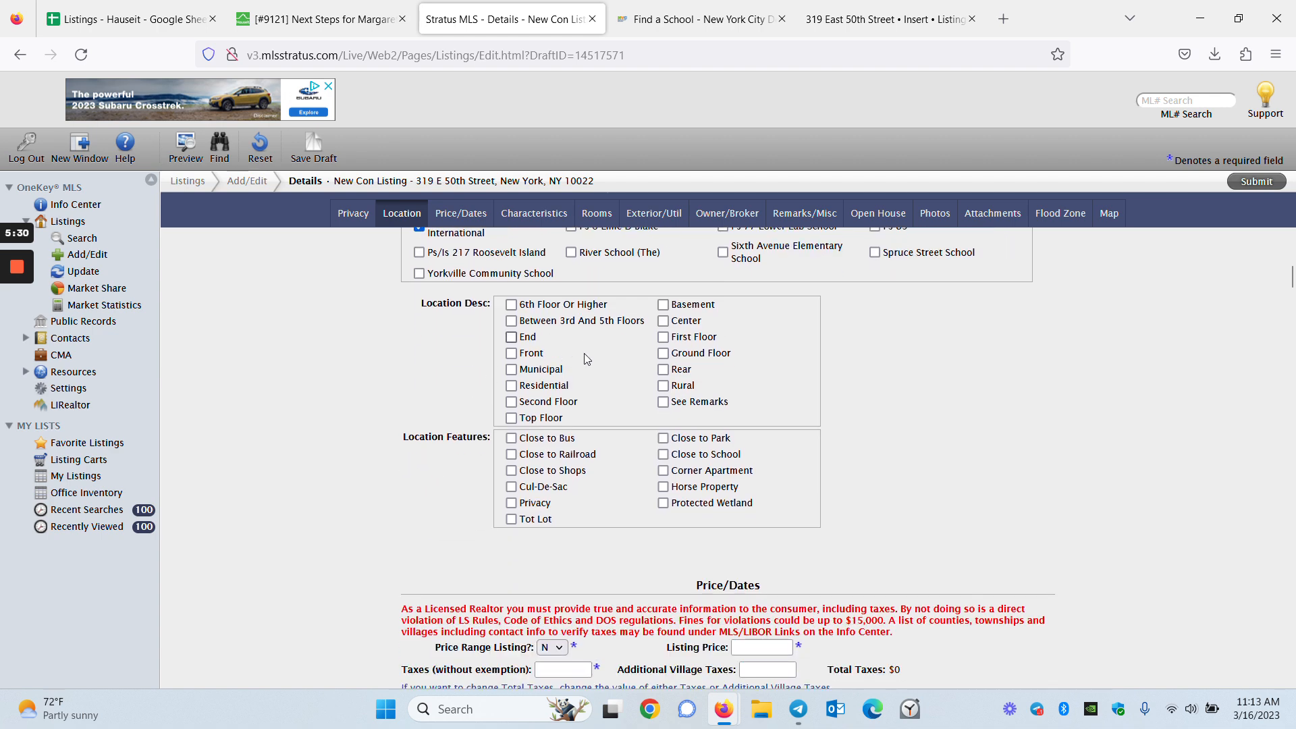
pyautogui.scroll(-3, 586, 352)
pyautogui.click(557, 453)
# Keep price range N and enter the 419000 listing price from the client's ticket
pyautogui.scroll(-2, 559, 456)
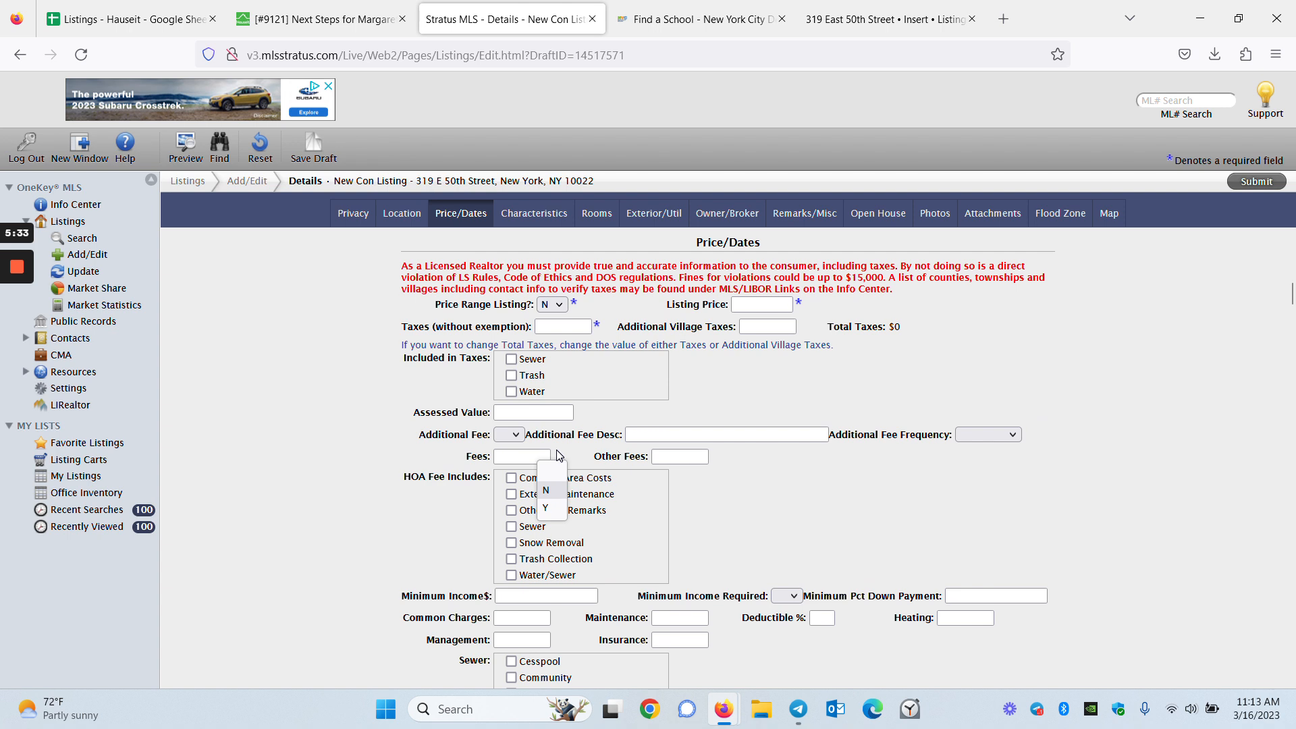
pyautogui.click(363, 382)
pyautogui.click(762, 304)
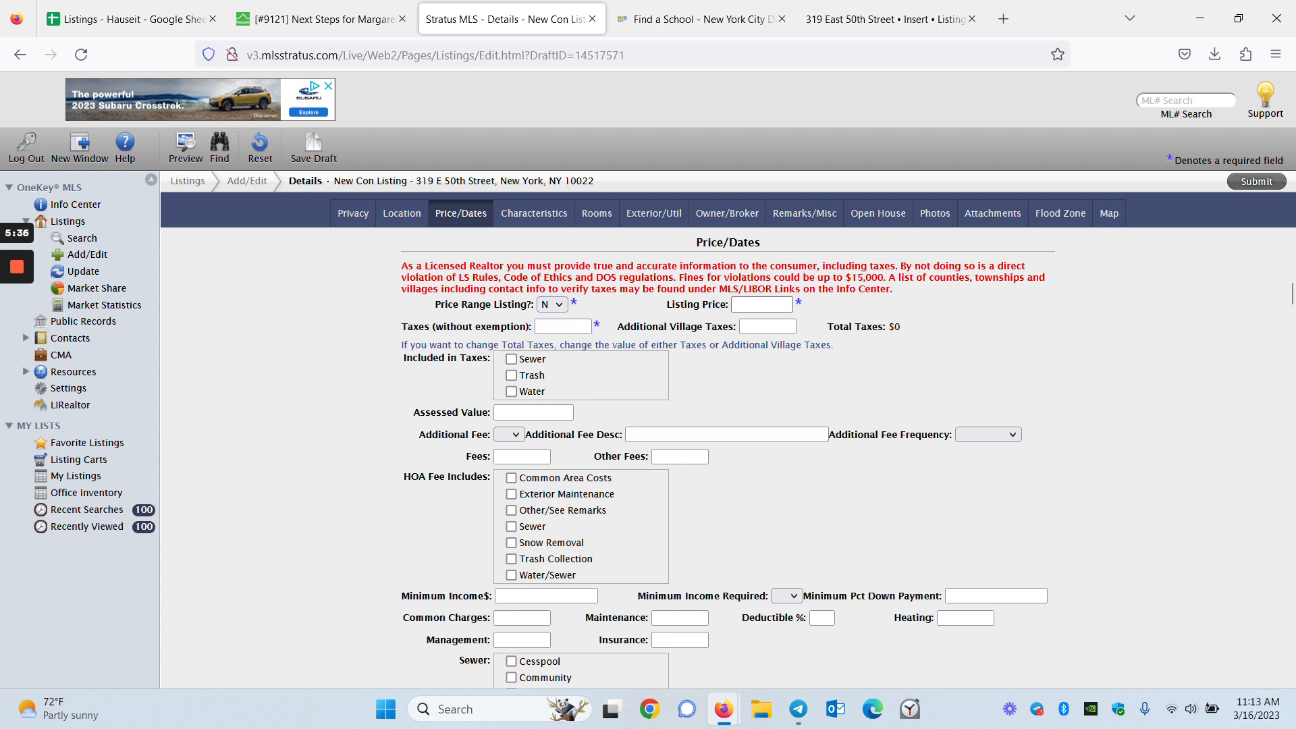
pyautogui.moveTo(13, 372)
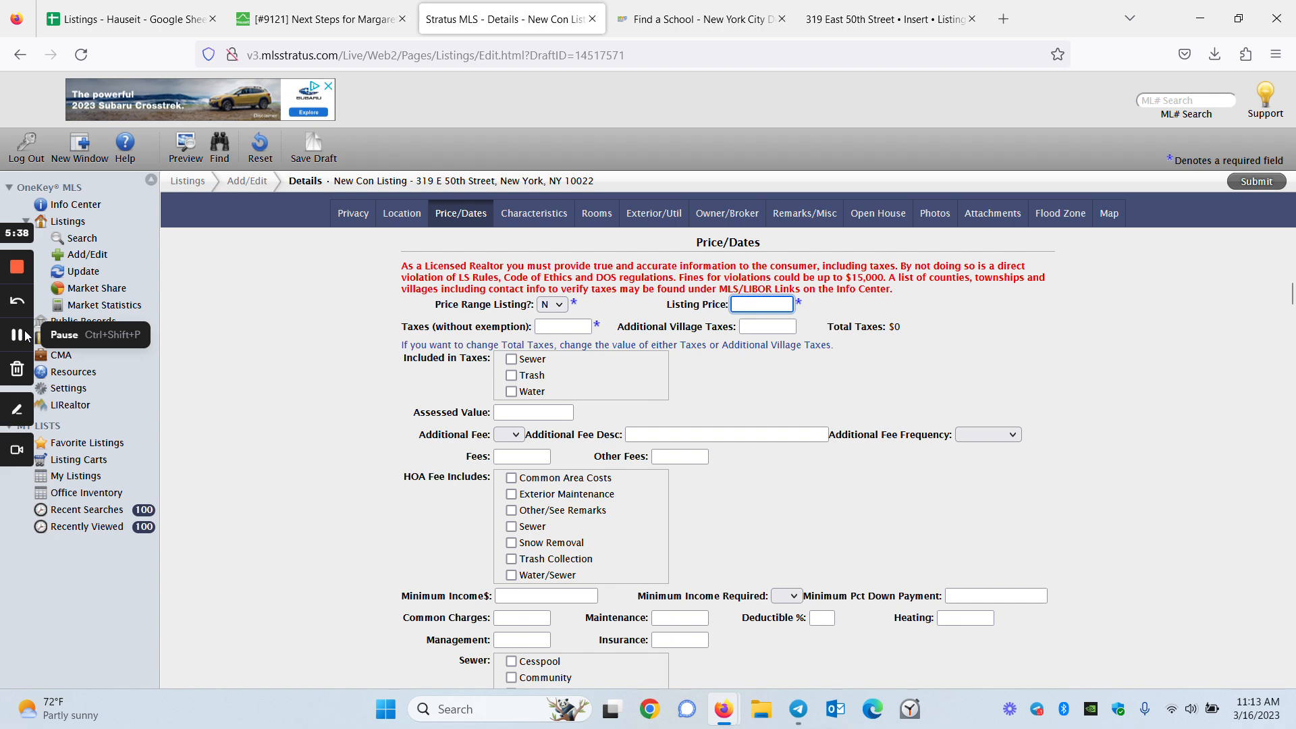
pyautogui.hotkey('ctrl', 'shift', 'Tab')
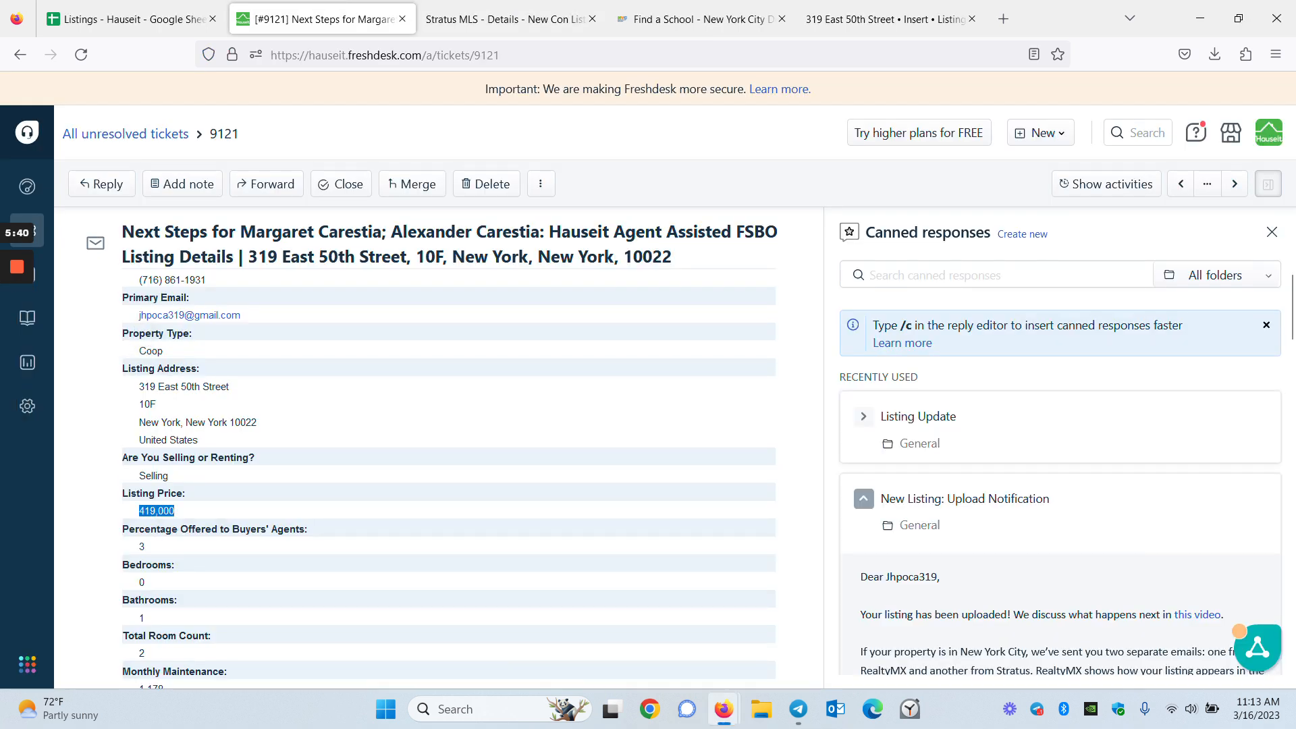
pyautogui.click(513, 19)
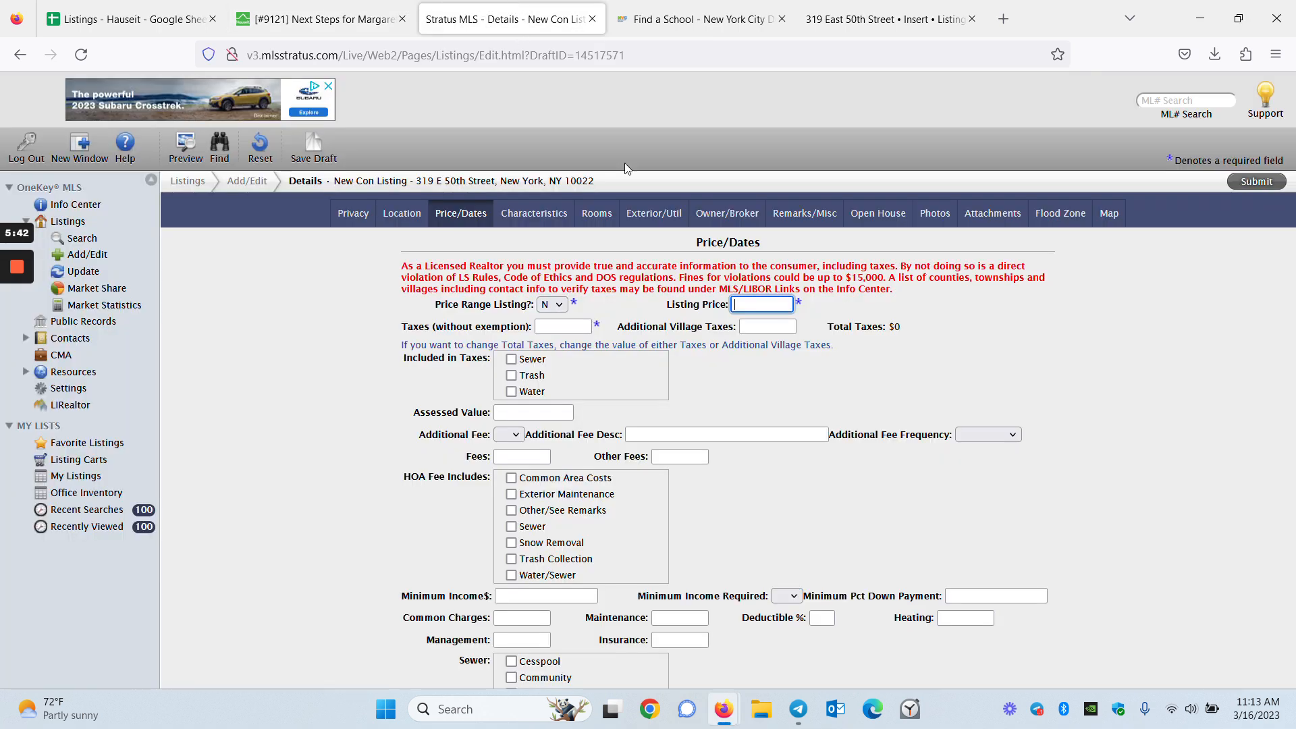
pyautogui.write('419000')
pyautogui.click(864, 320)
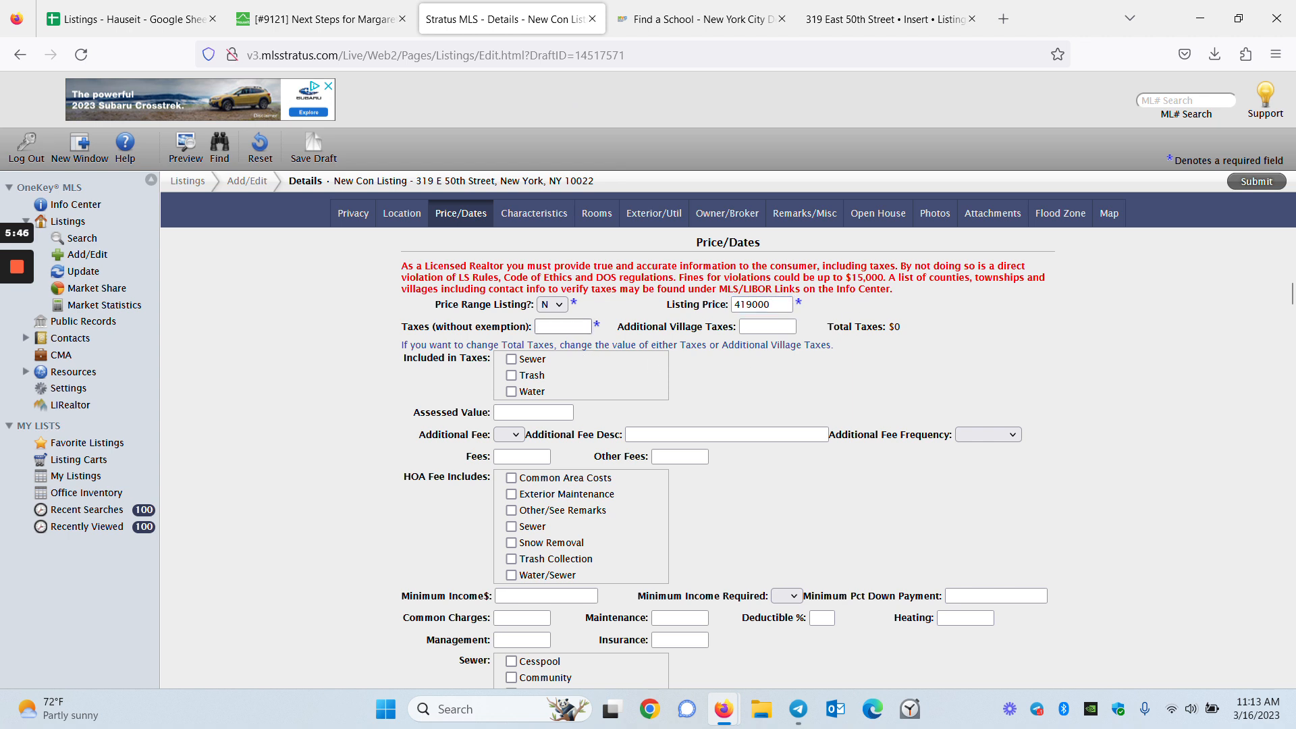
# Enter 0 for taxes and for additional village taxes, dismissing the help note
pyautogui.moveTo(12, 331)
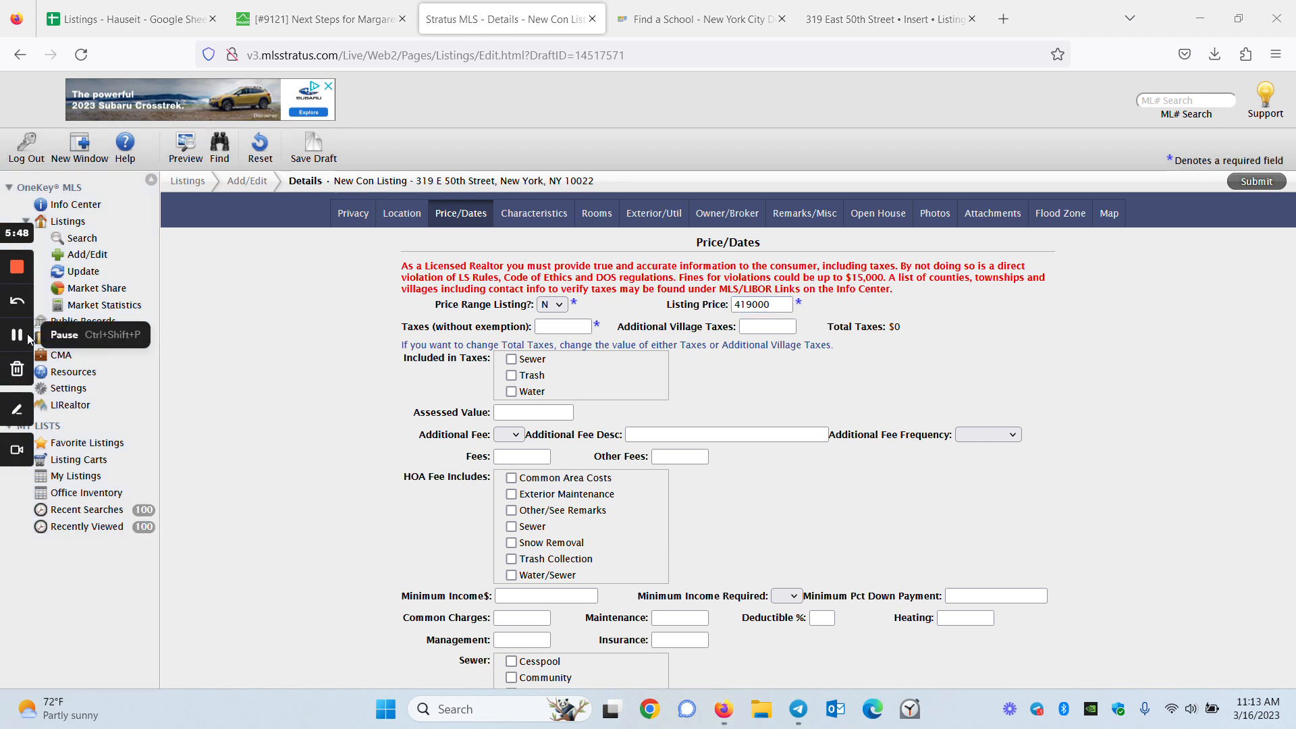
pyautogui.click(572, 324)
pyautogui.write('0')
pyautogui.click(646, 327)
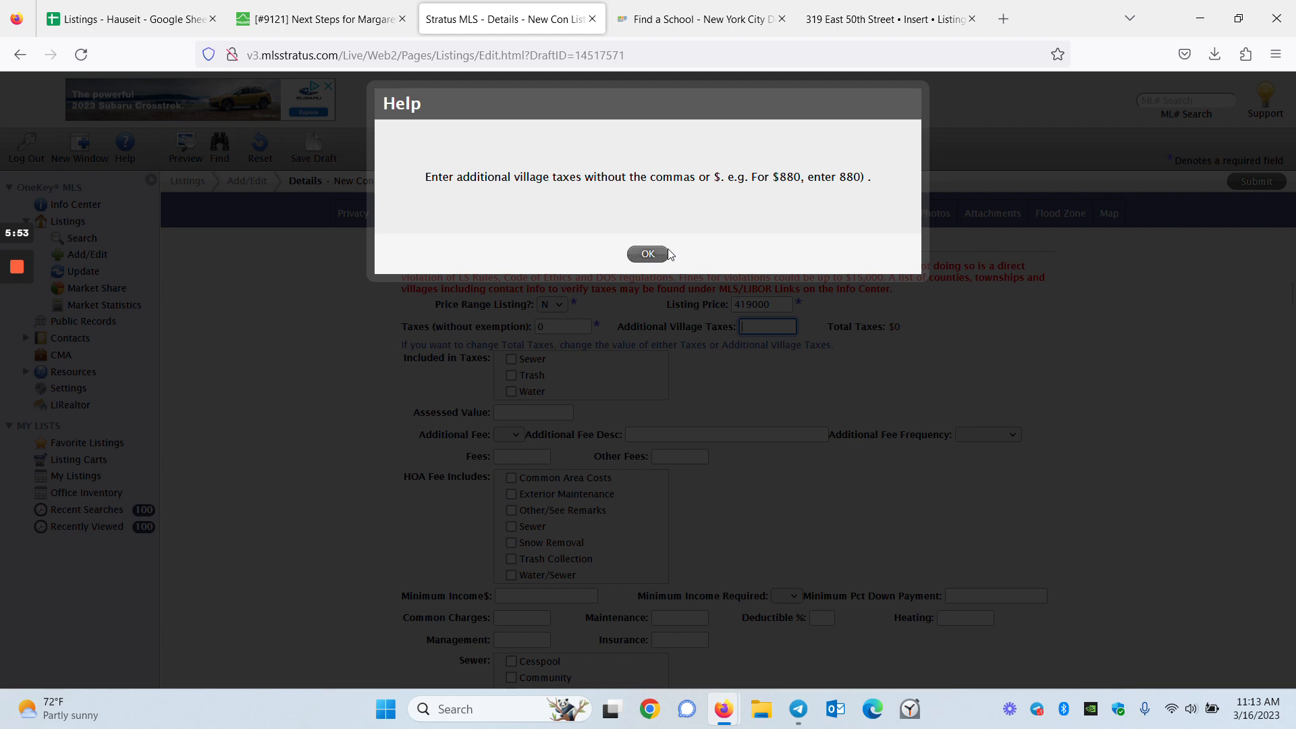
pyautogui.click(649, 254)
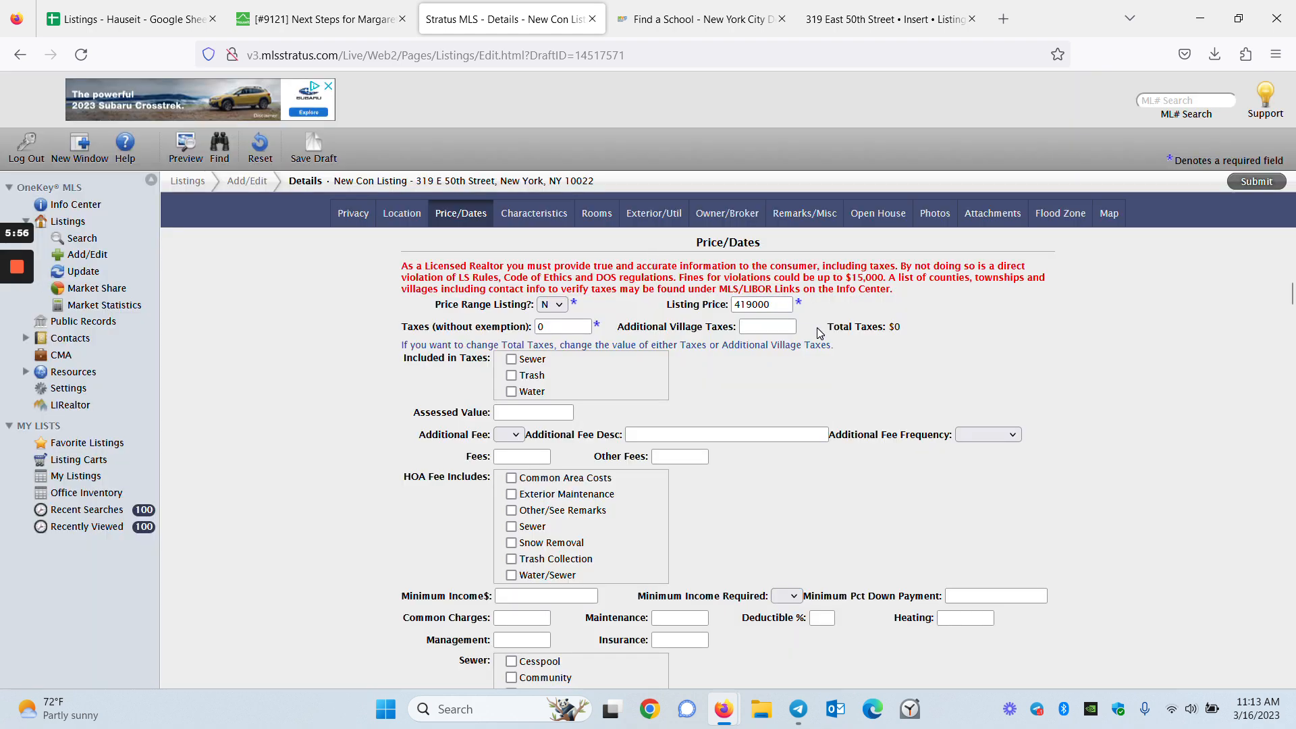
pyautogui.click(769, 327)
pyautogui.click(802, 361)
pyautogui.scroll(-1, 616, 510)
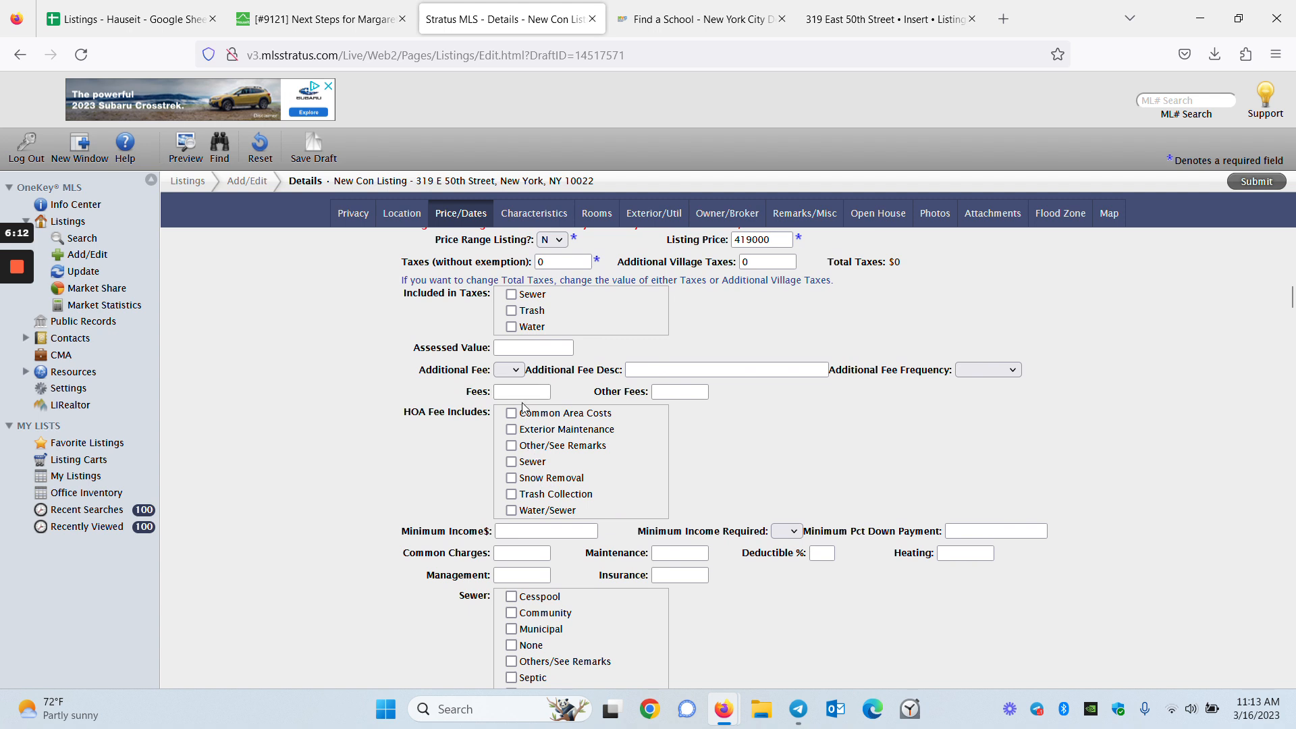
# Enter 1178 as the monthly maintenance, taken from the client's ticket
pyautogui.scroll(-1, 14, 337)
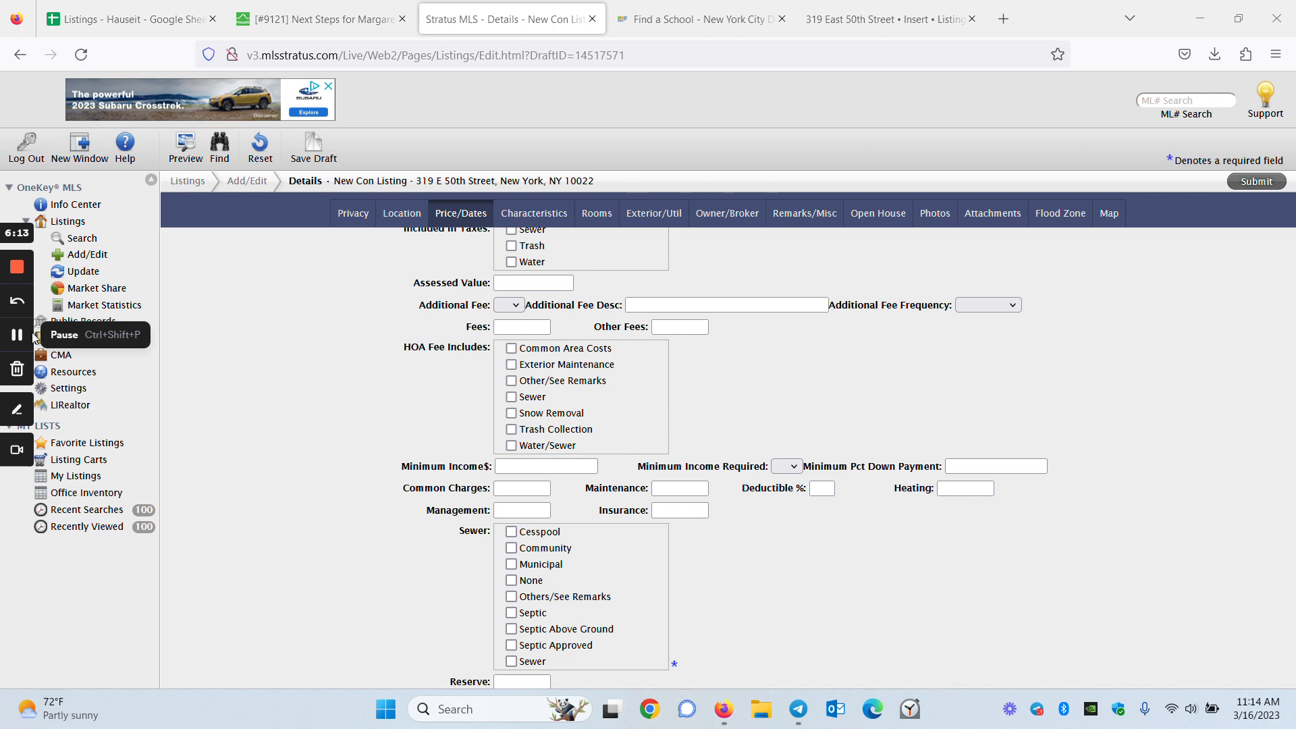
pyautogui.click(365, 6)
pyautogui.scroll(-4, 419, 333)
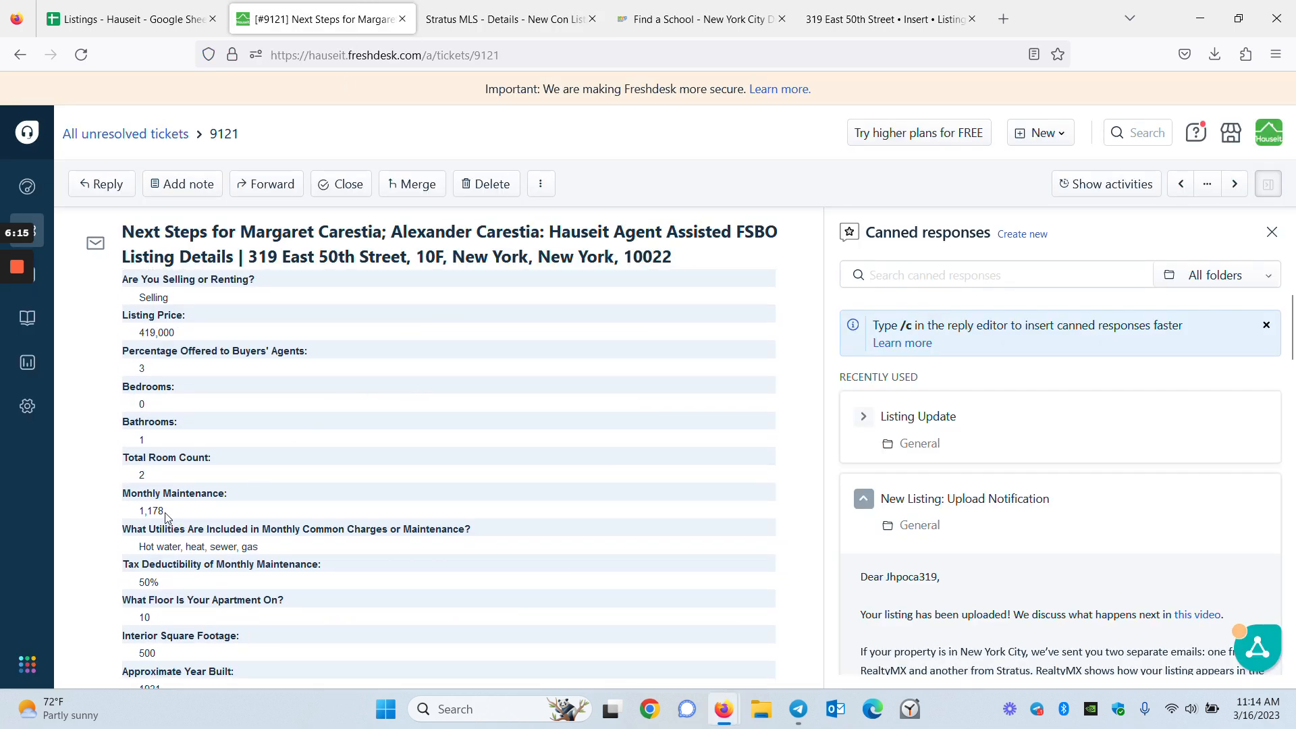
pyautogui.click(506, 19)
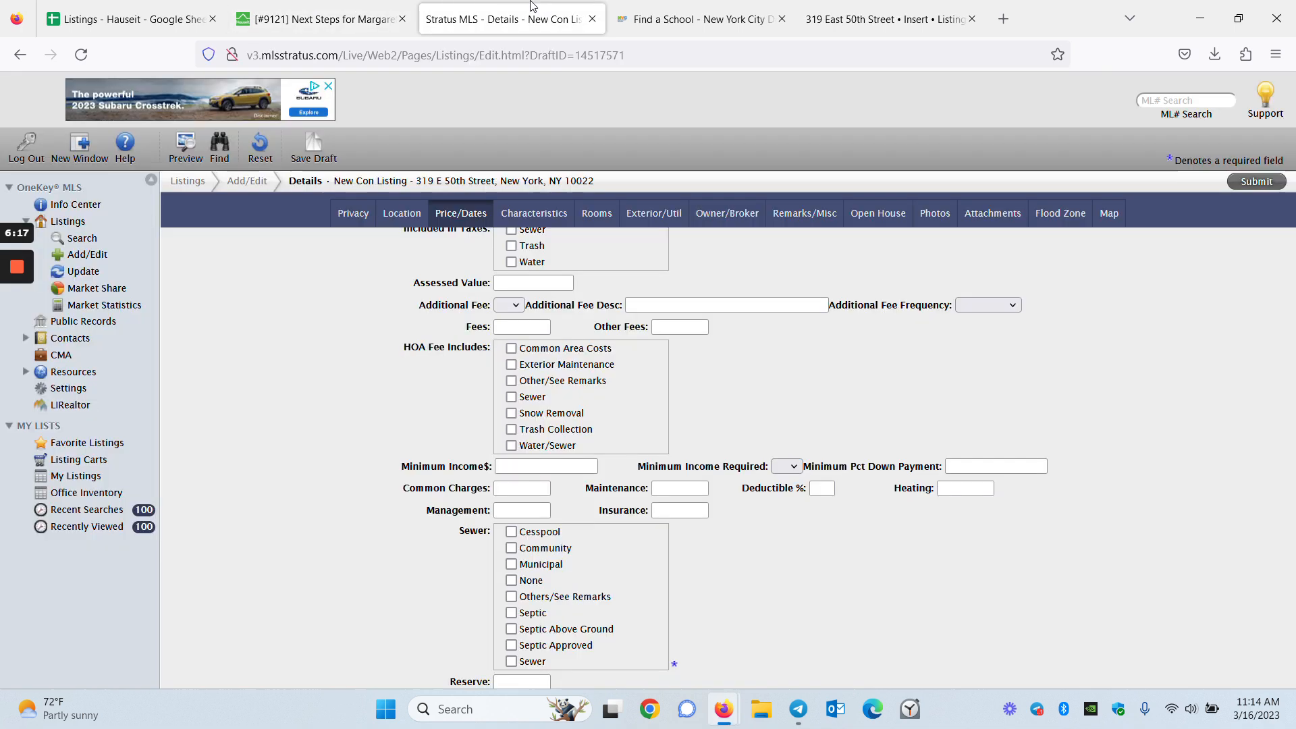
pyautogui.click(679, 488)
pyautogui.write('1178')
pyautogui.click(769, 526)
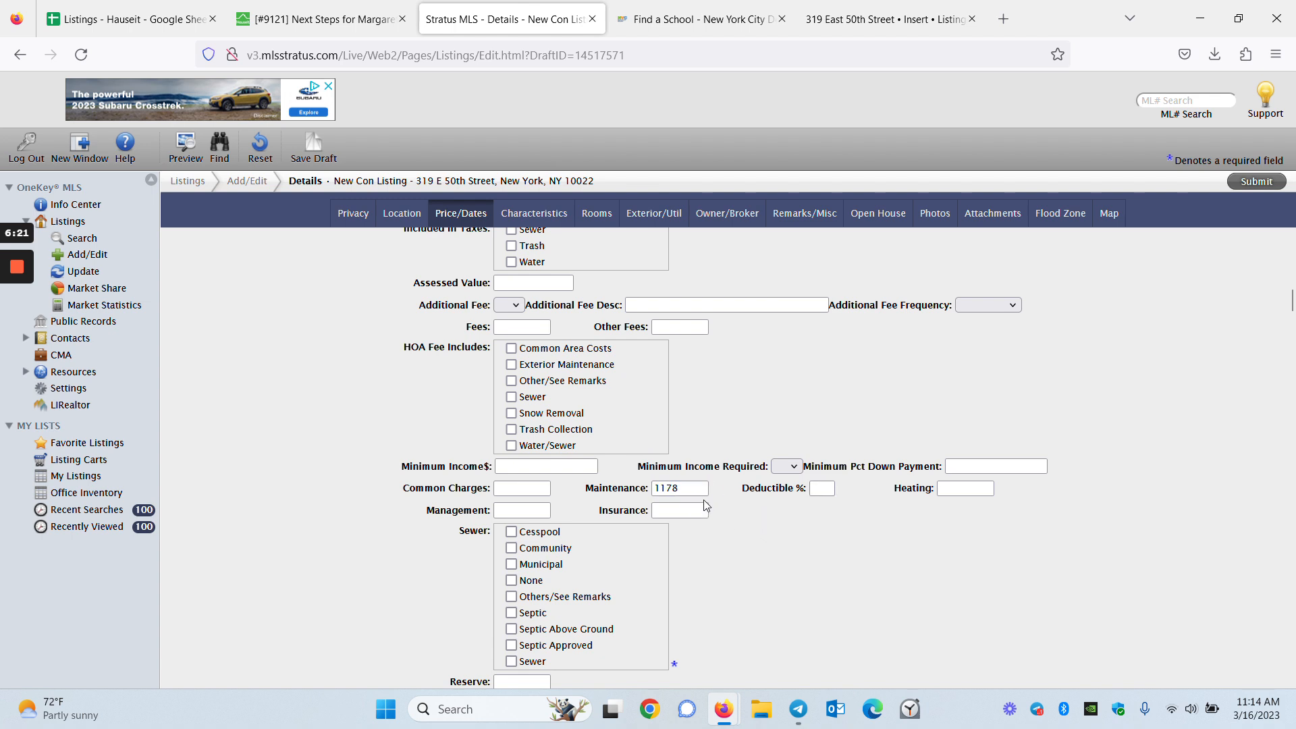
pyautogui.click(681, 489)
pyautogui.click(728, 492)
pyautogui.click(682, 489)
pyautogui.click(734, 506)
# Recheck the common charges and taxes, then set the deductible to 50%
pyautogui.click(522, 489)
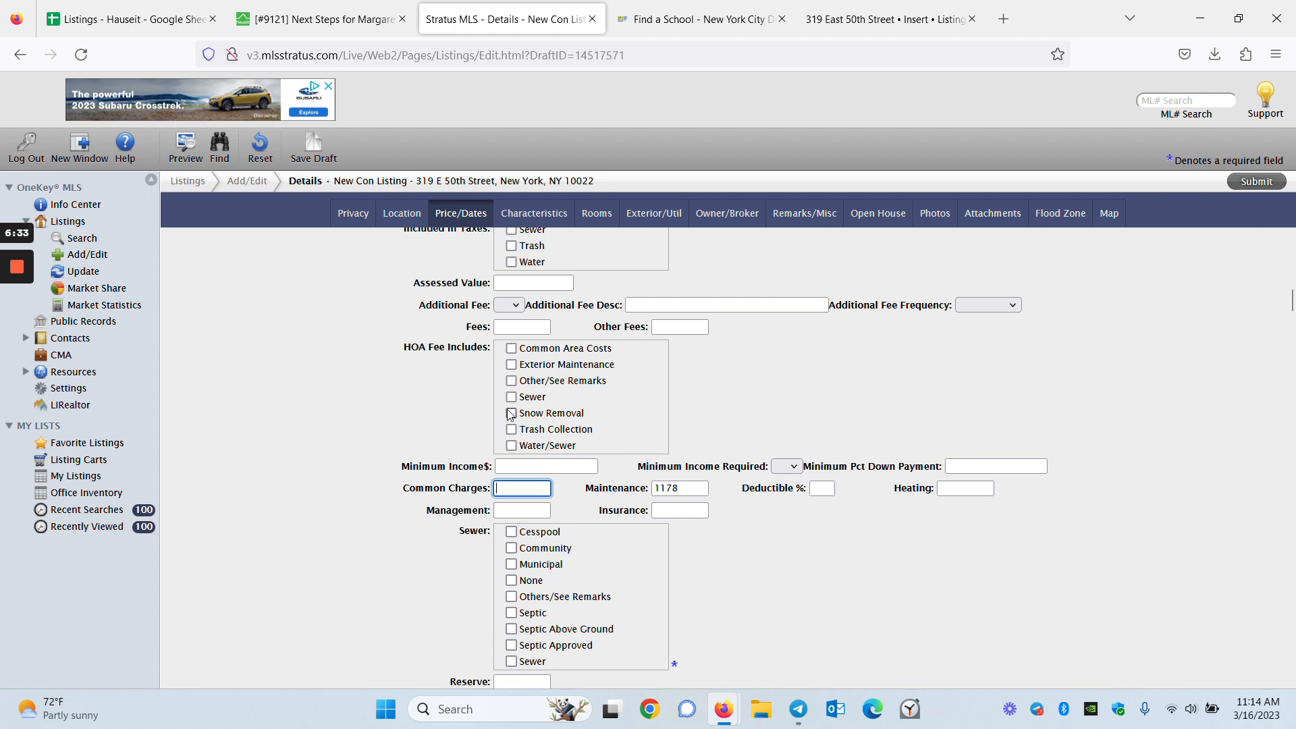
pyautogui.scroll(2, 511, 412)
pyautogui.scroll(2, 510, 293)
pyautogui.click(553, 325)
pyautogui.click(399, 586)
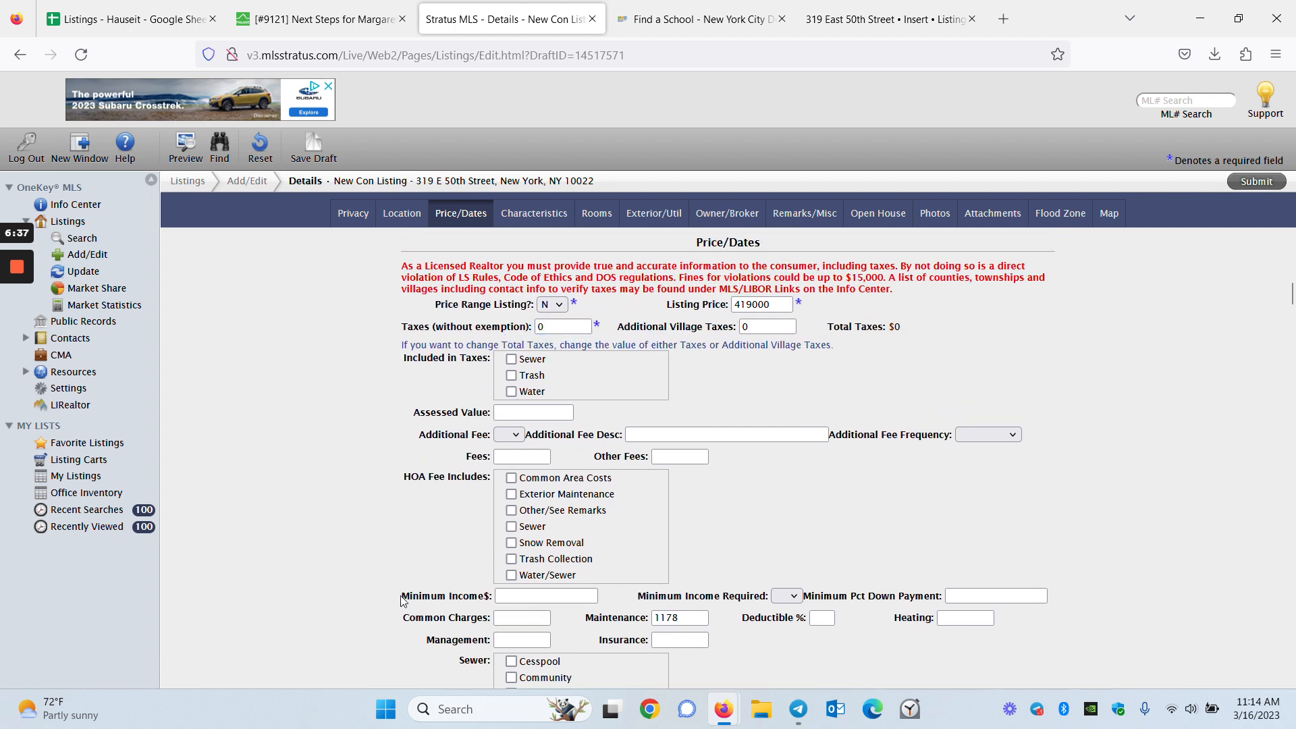
pyautogui.scroll(-2, 776, 614)
pyautogui.click(821, 552)
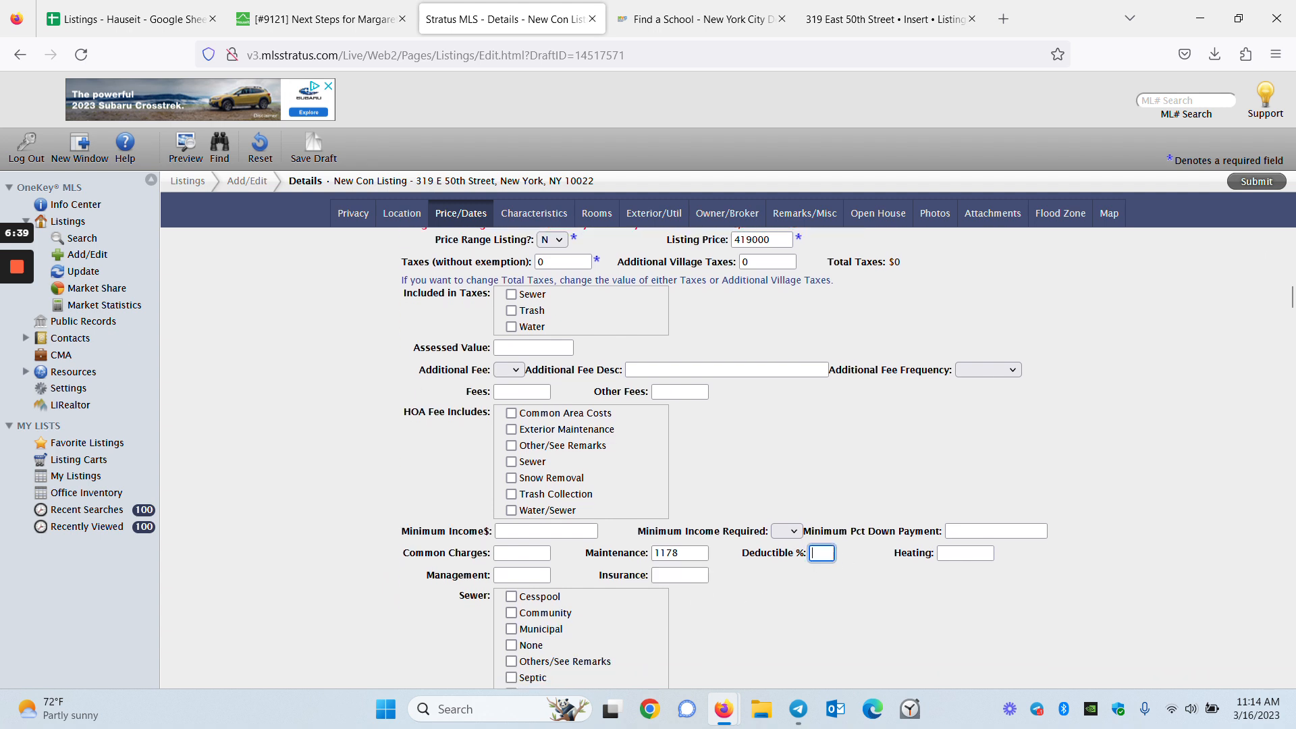
pyautogui.click(884, 578)
# Enter a 20% minimum down payment
pyautogui.scroll(-1, 629, 621)
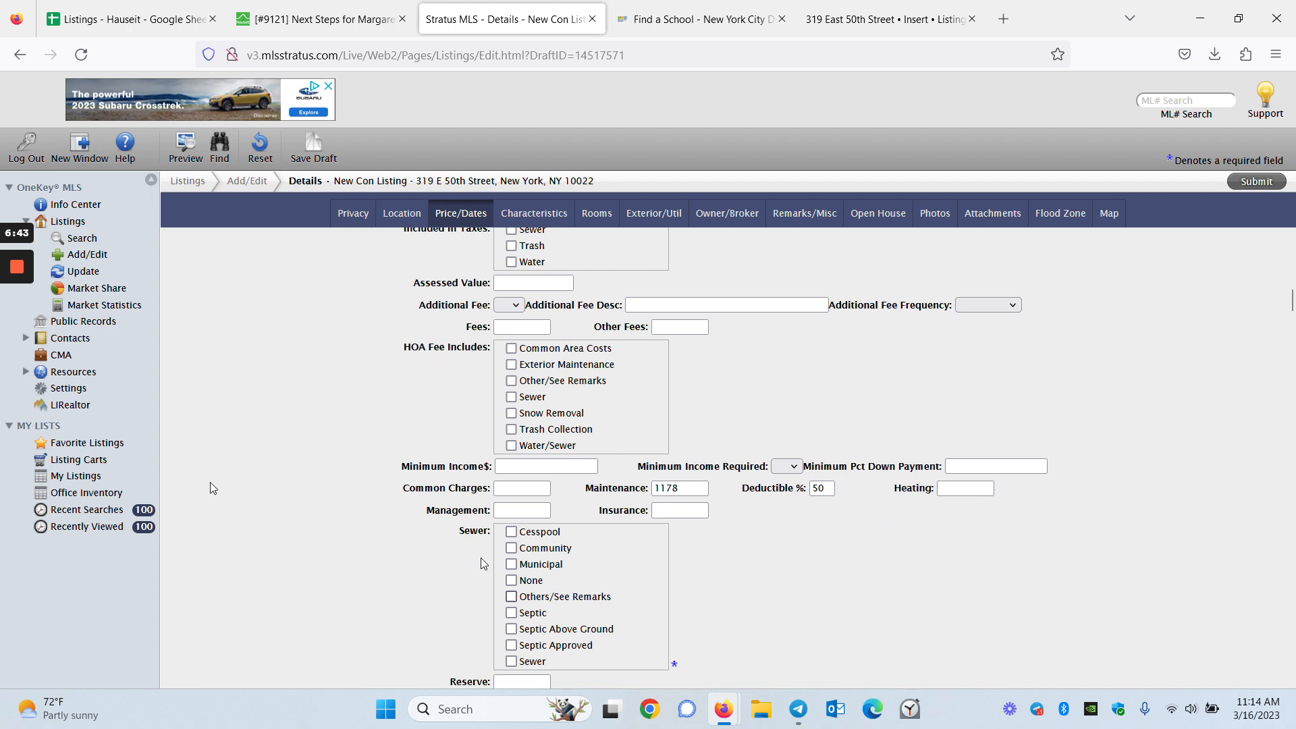
pyautogui.moveTo(17, 270)
pyautogui.click(17, 334)
pyautogui.click(974, 466)
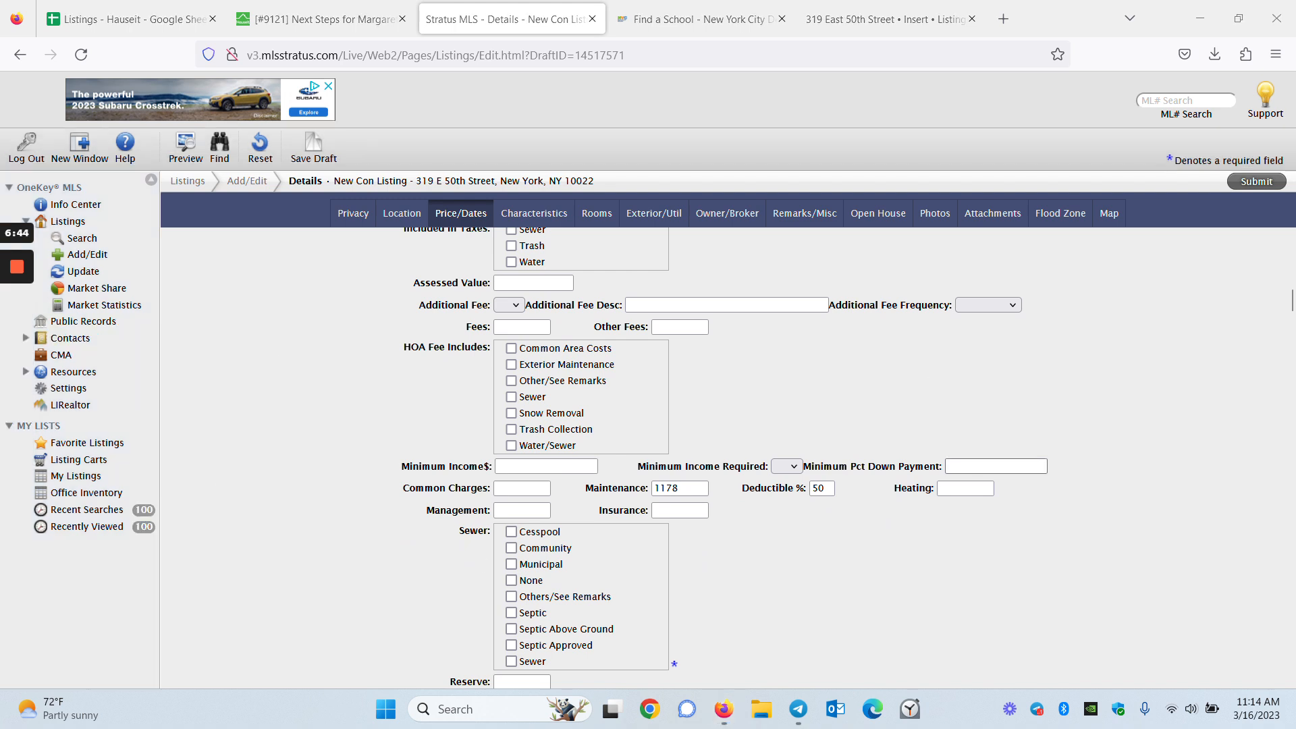
pyautogui.write('20')
pyautogui.click(987, 530)
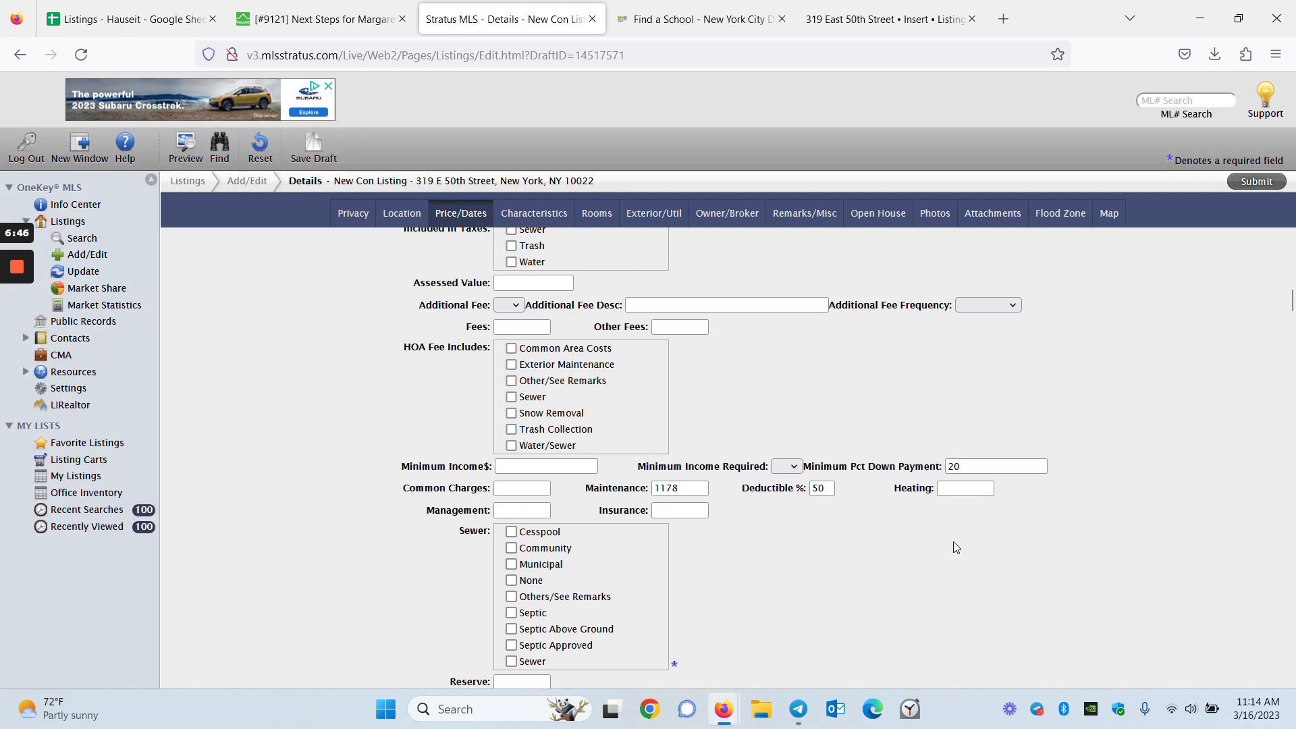
pyautogui.moveTo(12, 337)
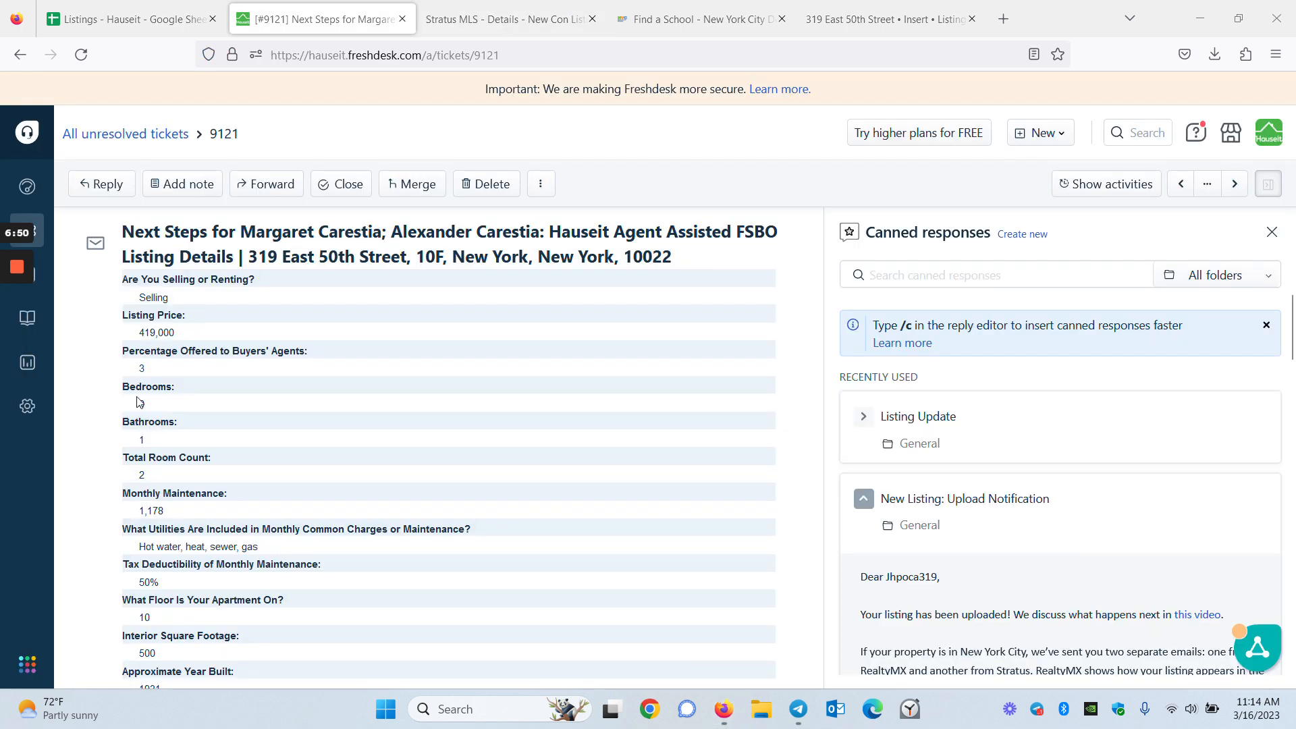
pyautogui.moveTo(4, 311)
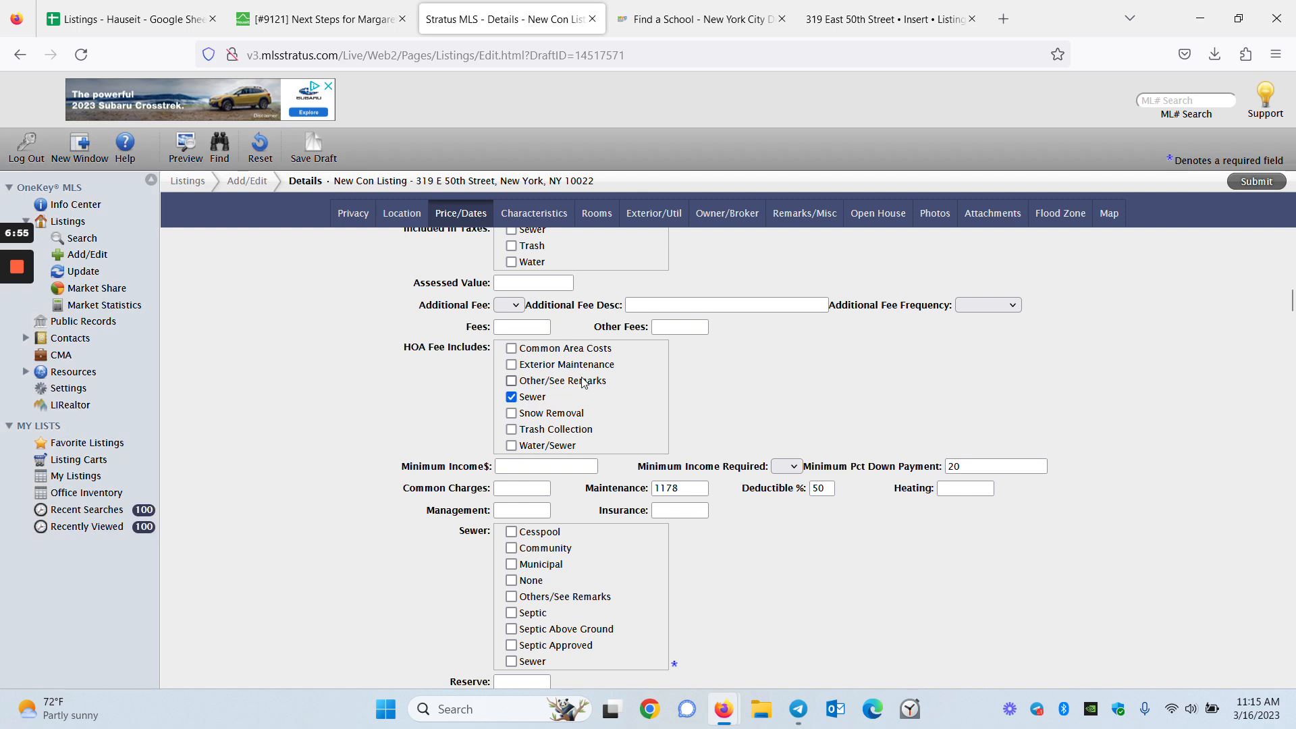
pyautogui.scroll(-1, 584, 382)
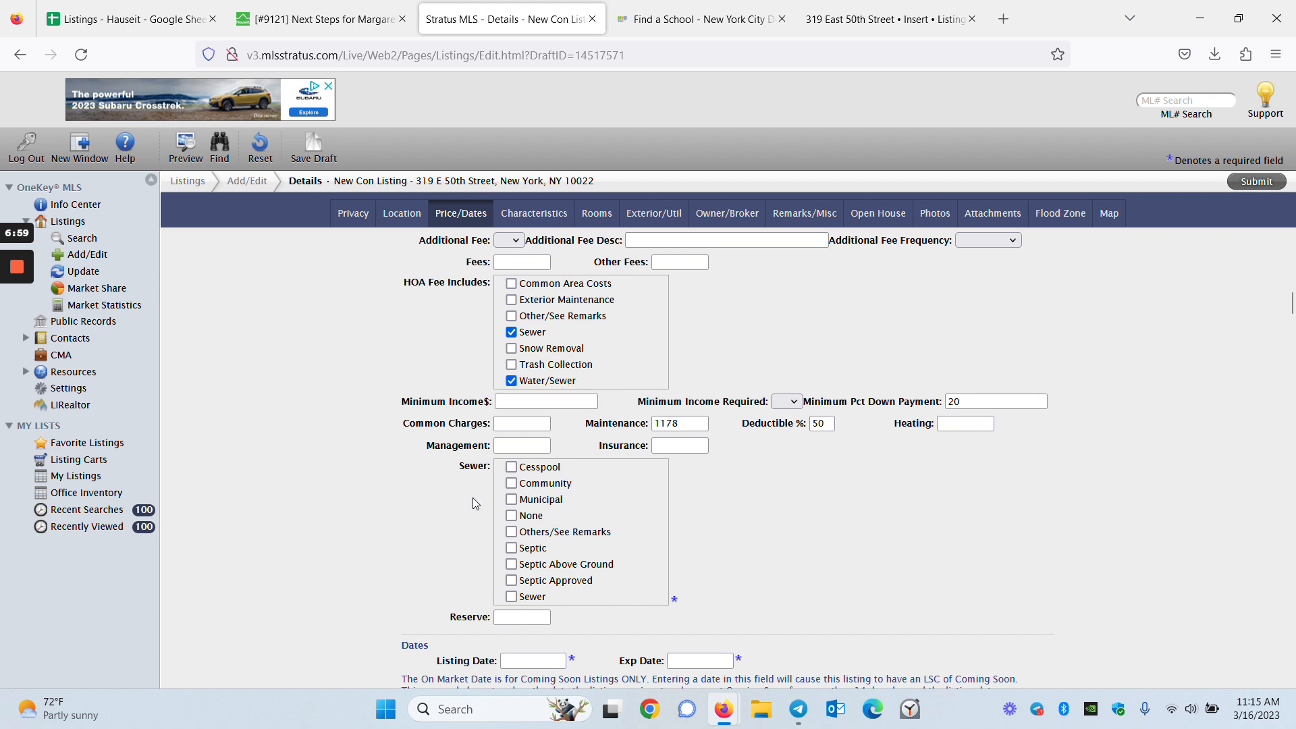
pyautogui.scroll(-1, 509, 517)
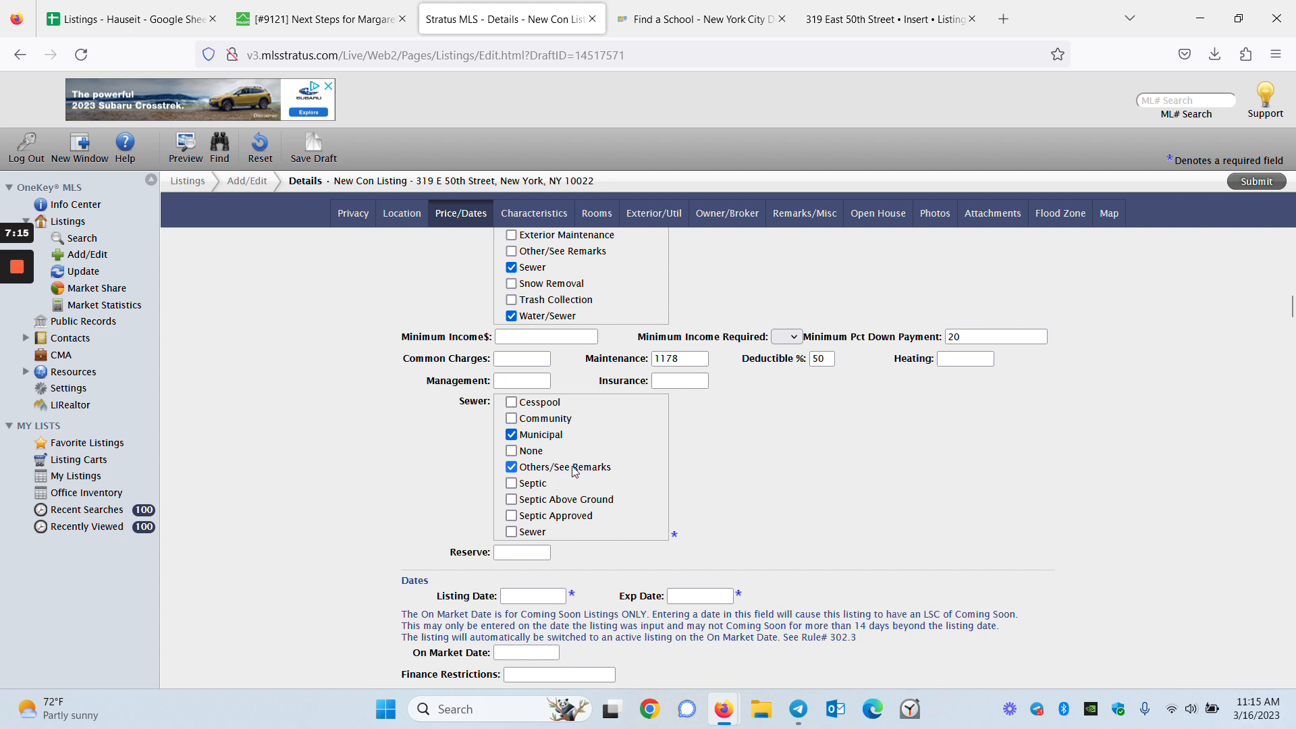
# Uncheck Others/See Remarks for sewer and set the listing date to 3/16/2023
pyautogui.click(580, 473)
pyautogui.scroll(-2, 926, 533)
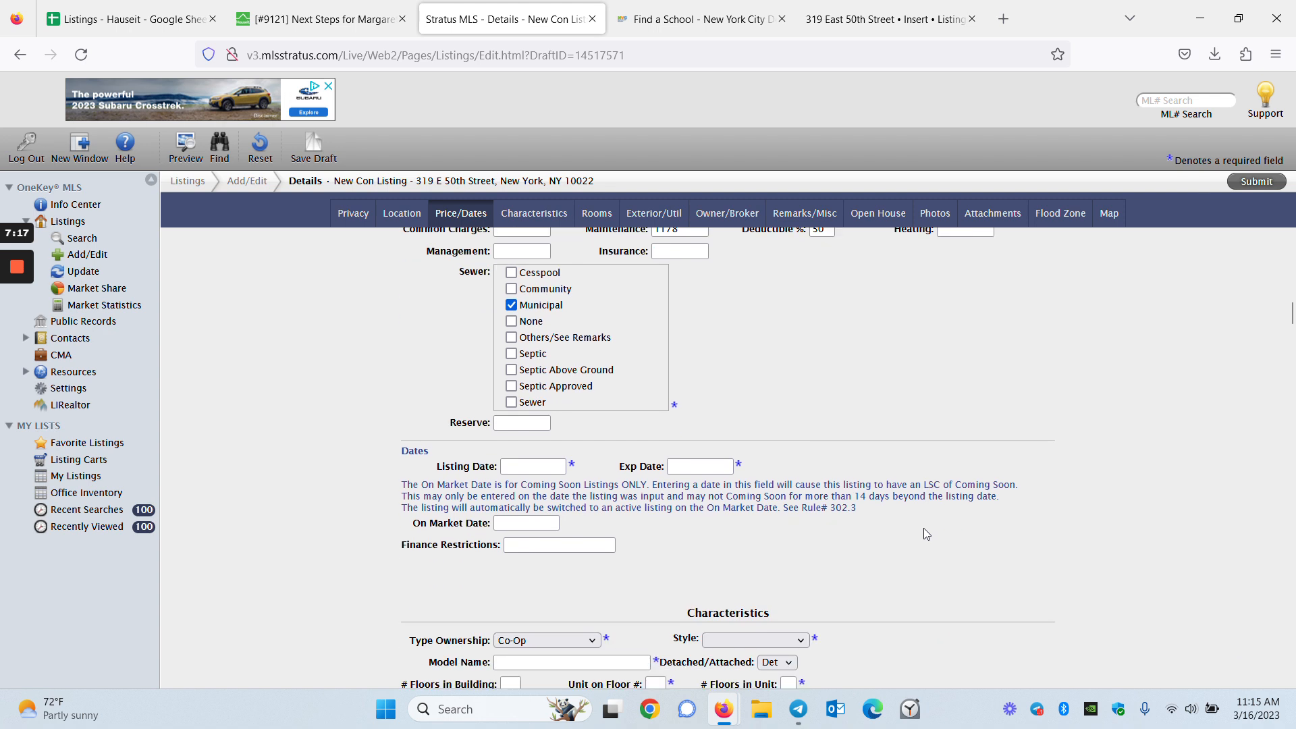
pyautogui.click(533, 466)
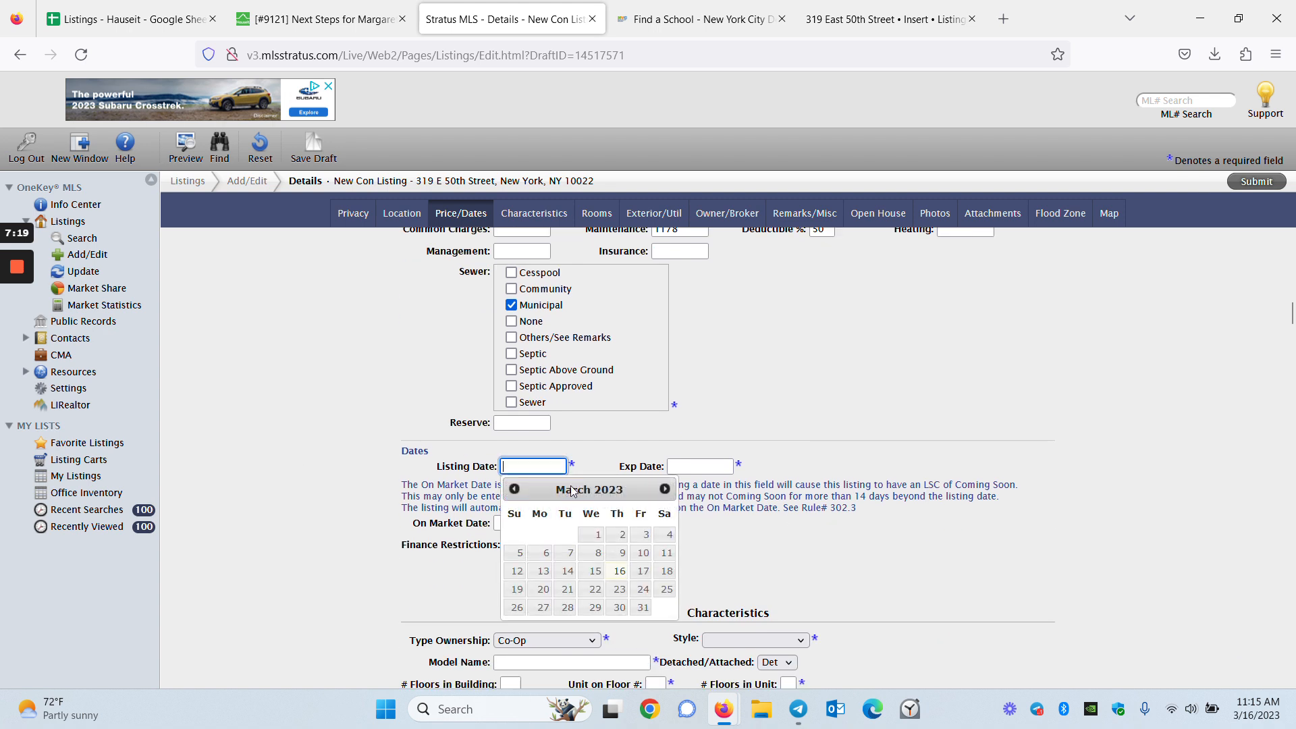
pyautogui.click(619, 571)
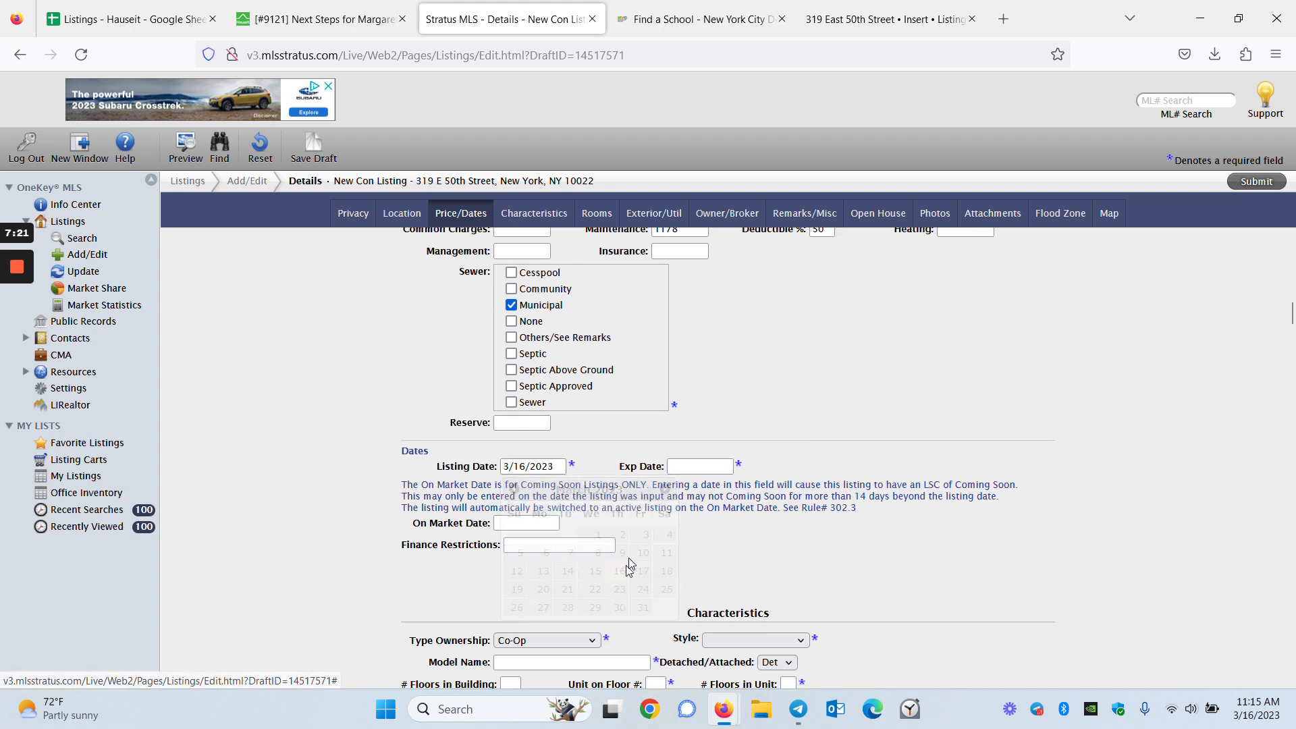
# Set the expiration date to 3/16/2024, correcting an initial April 2023 pick
pyautogui.click(698, 466)
pyautogui.click(831, 489)
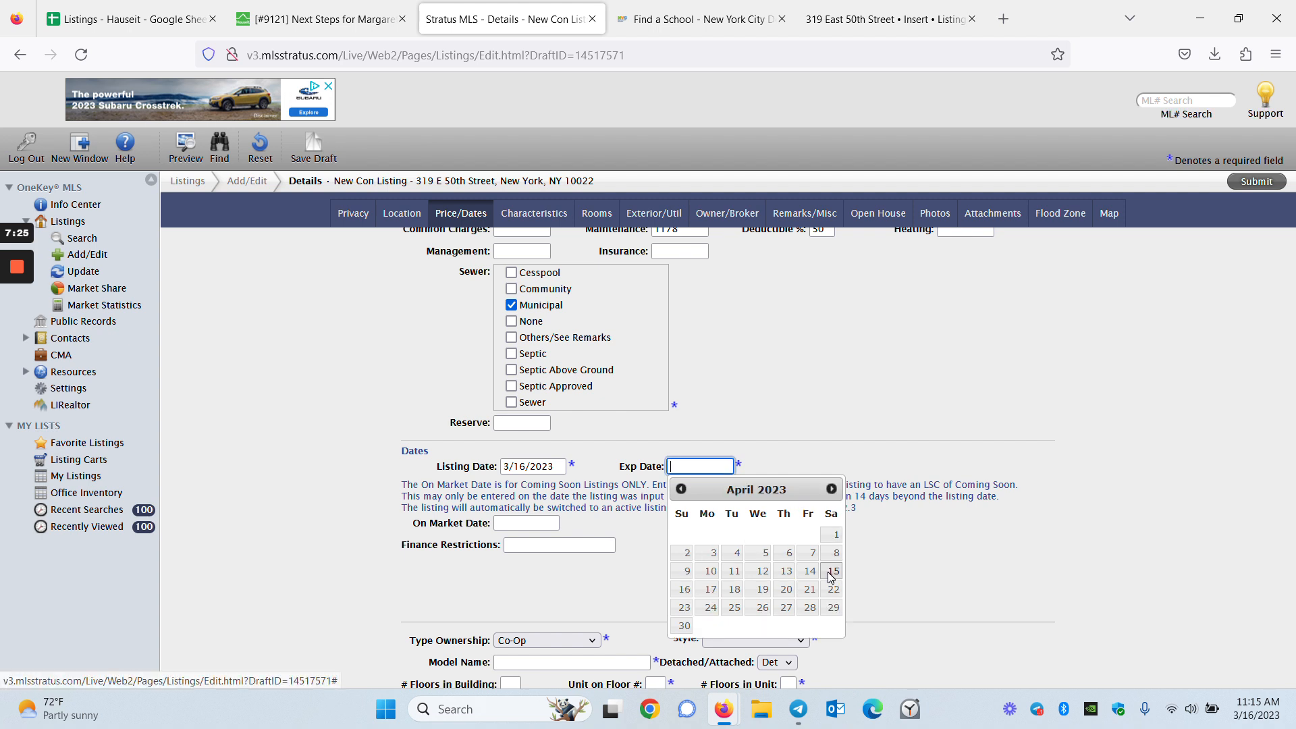
pyautogui.click(684, 589)
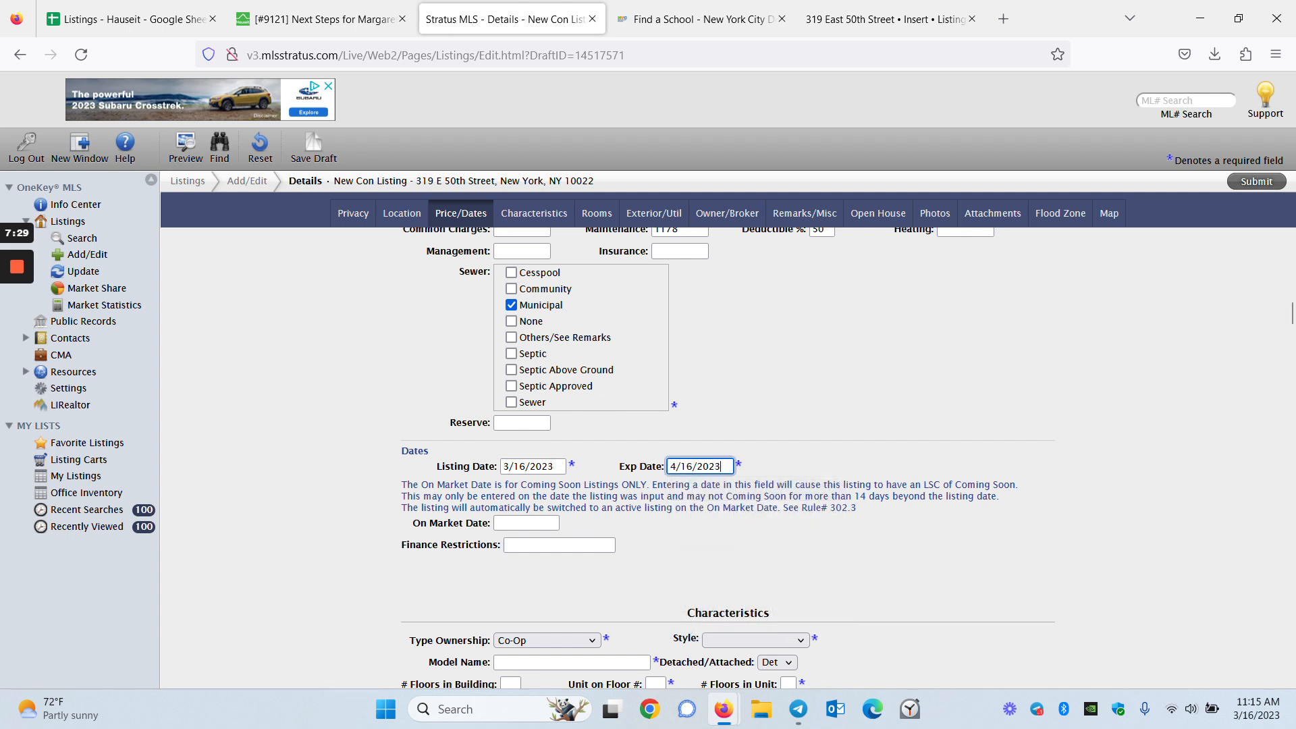
pyautogui.click(702, 466)
pyautogui.click(831, 488)
pyautogui.click(831, 489)
pyautogui.click(831, 488)
pyautogui.click(831, 489)
pyautogui.click(830, 489)
pyautogui.click(831, 488)
pyautogui.click(831, 489)
pyautogui.click(831, 488)
pyautogui.click(831, 489)
pyautogui.click(831, 489)
pyautogui.click(831, 489)
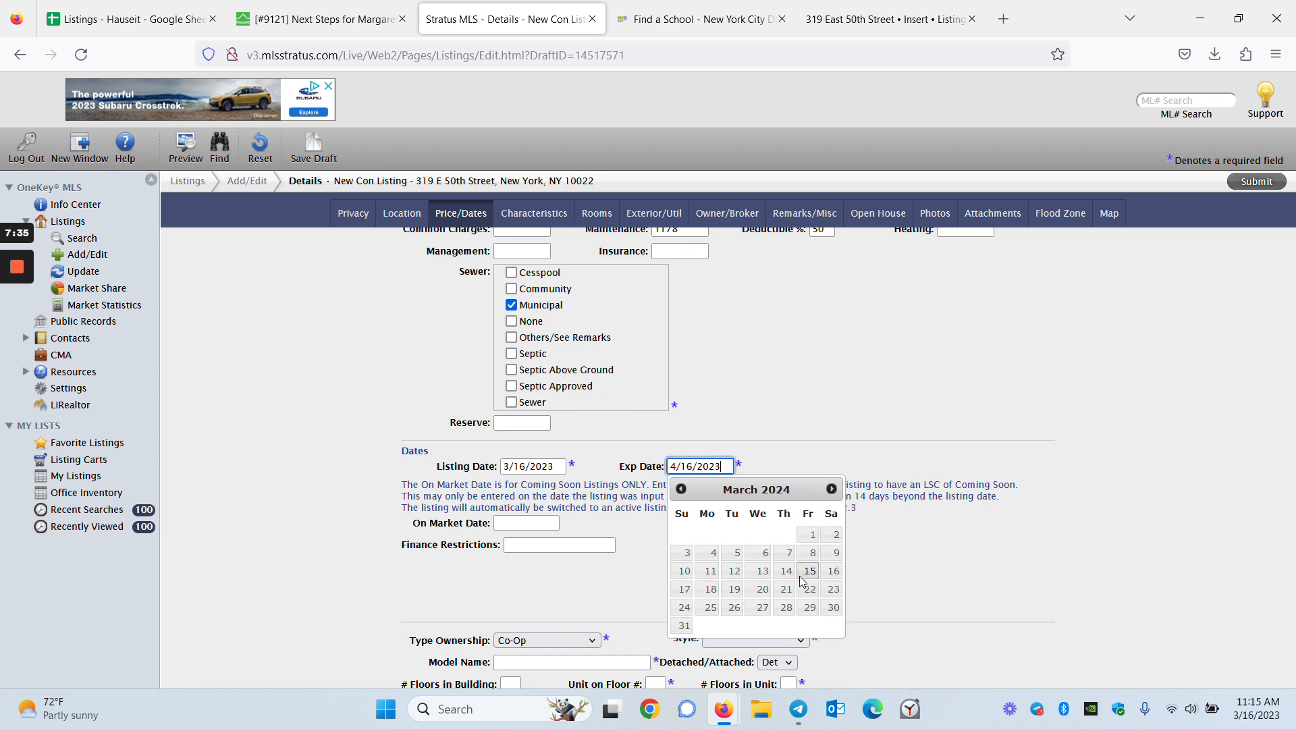
pyautogui.click(833, 571)
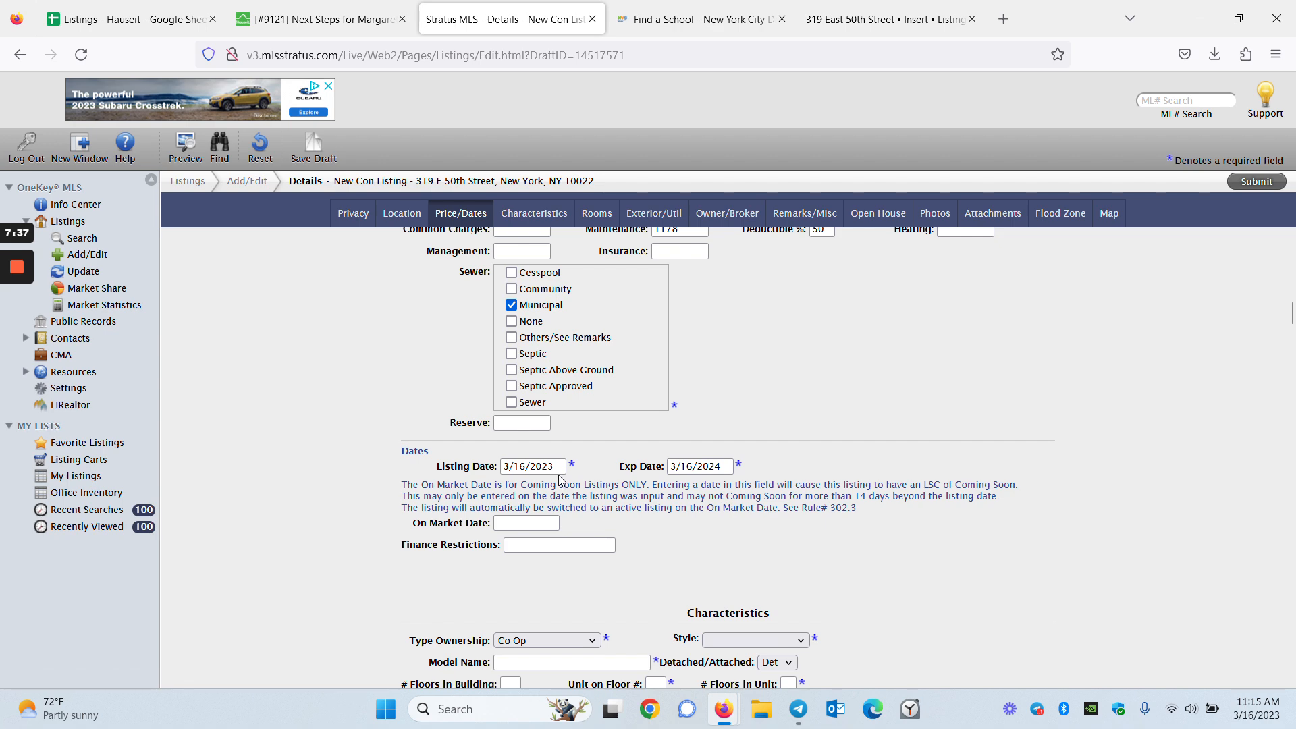
# Choose Mid Rise as the building style
pyautogui.scroll(-3, 648, 520)
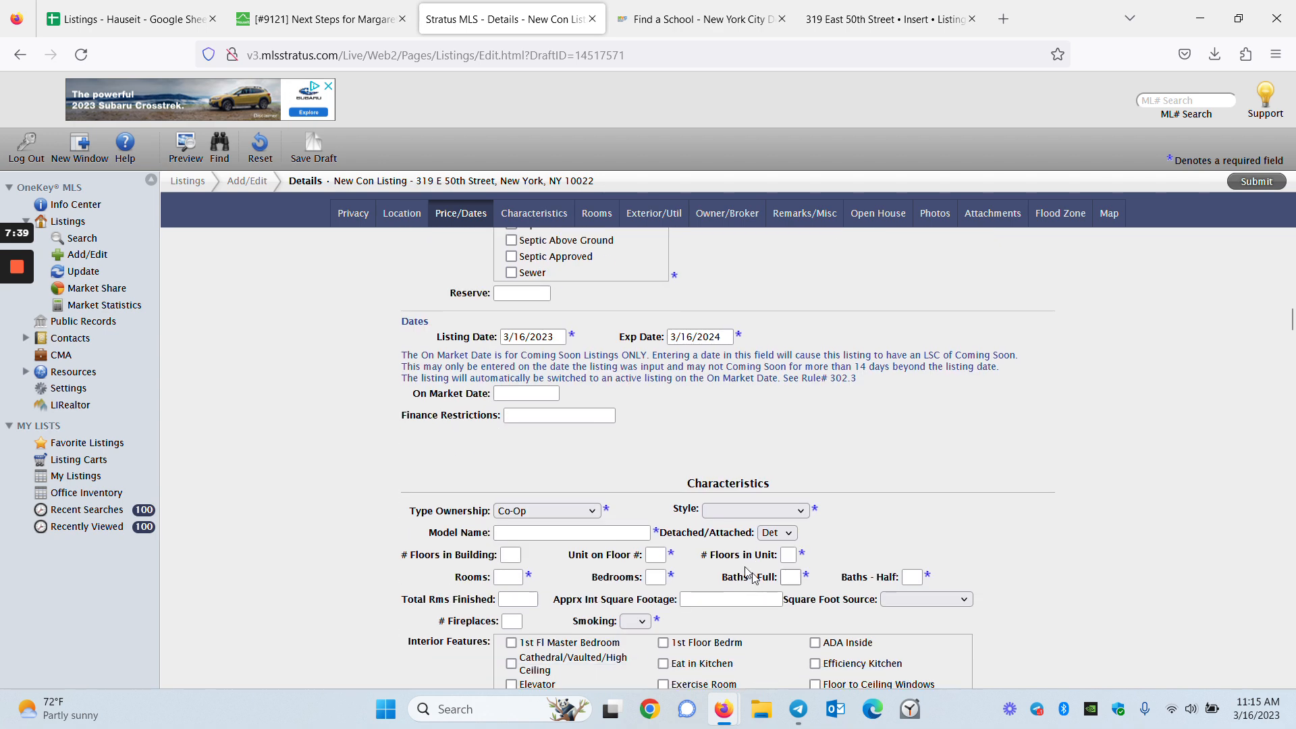
pyautogui.scroll(-3, 641, 494)
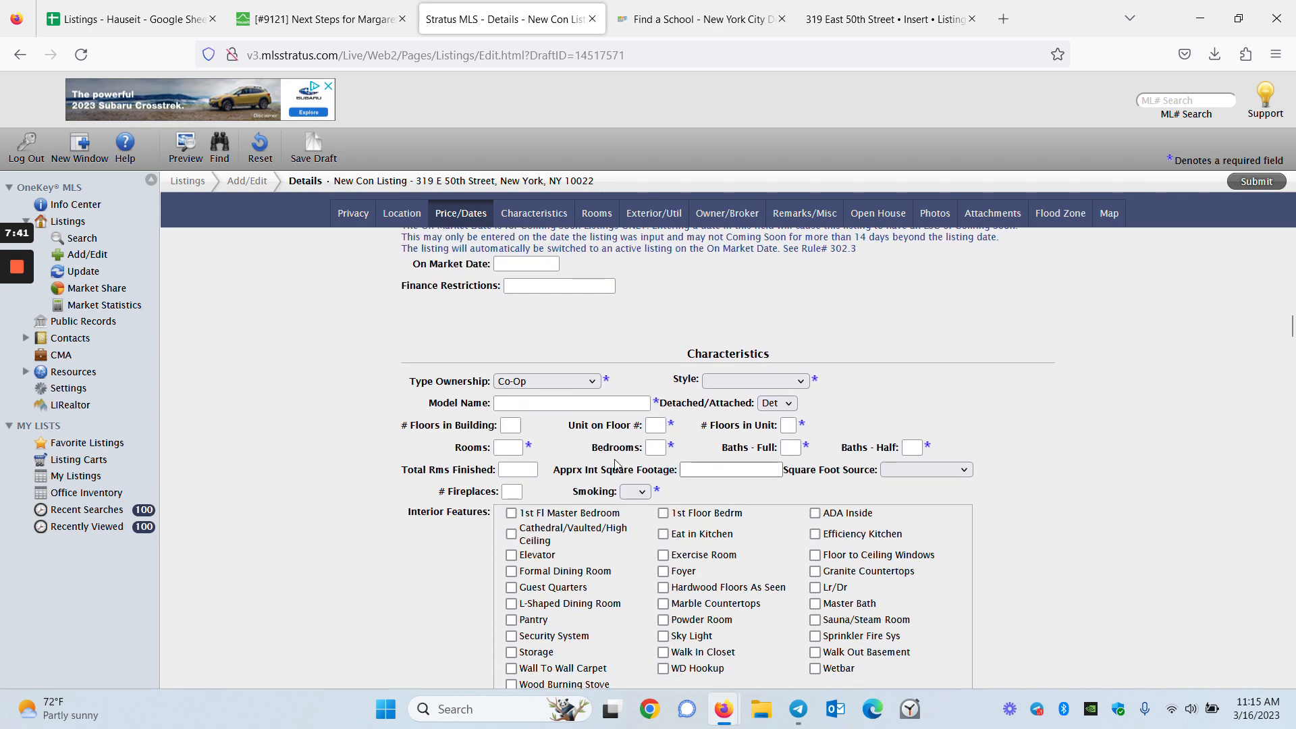
pyautogui.click(741, 379)
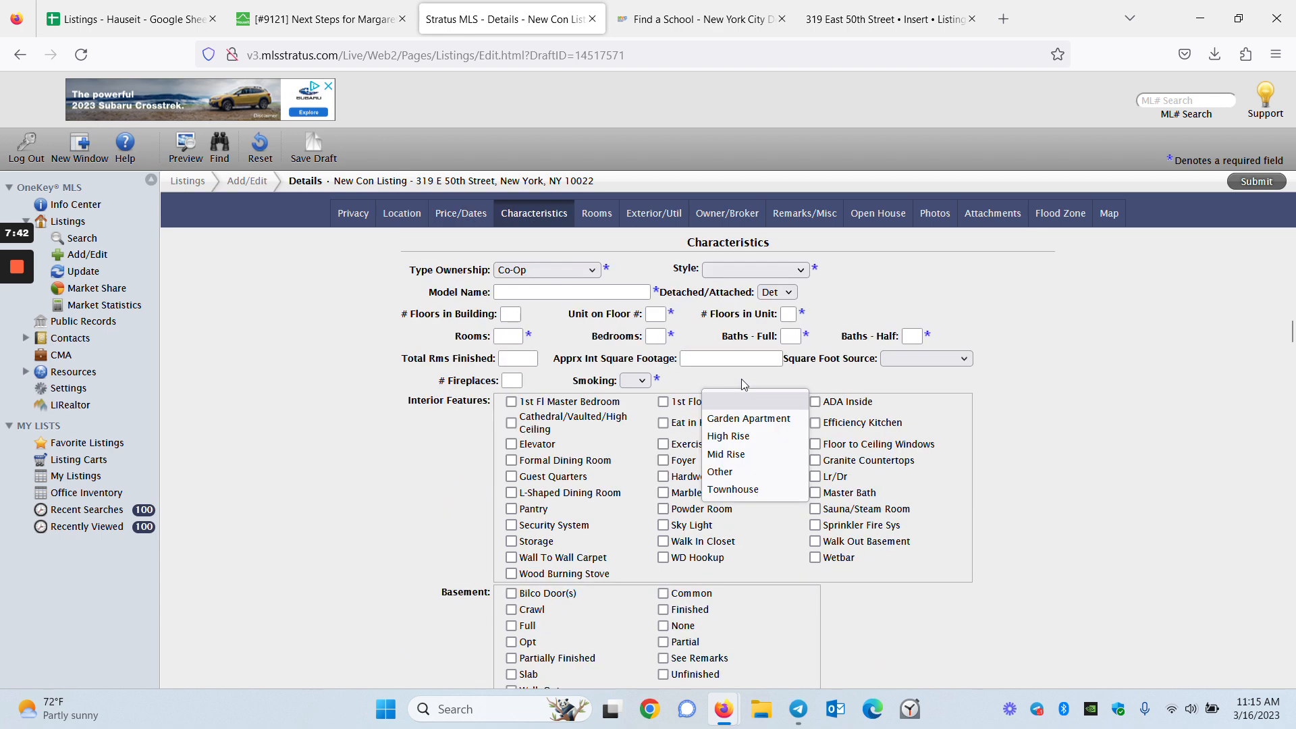
pyautogui.click(798, 271)
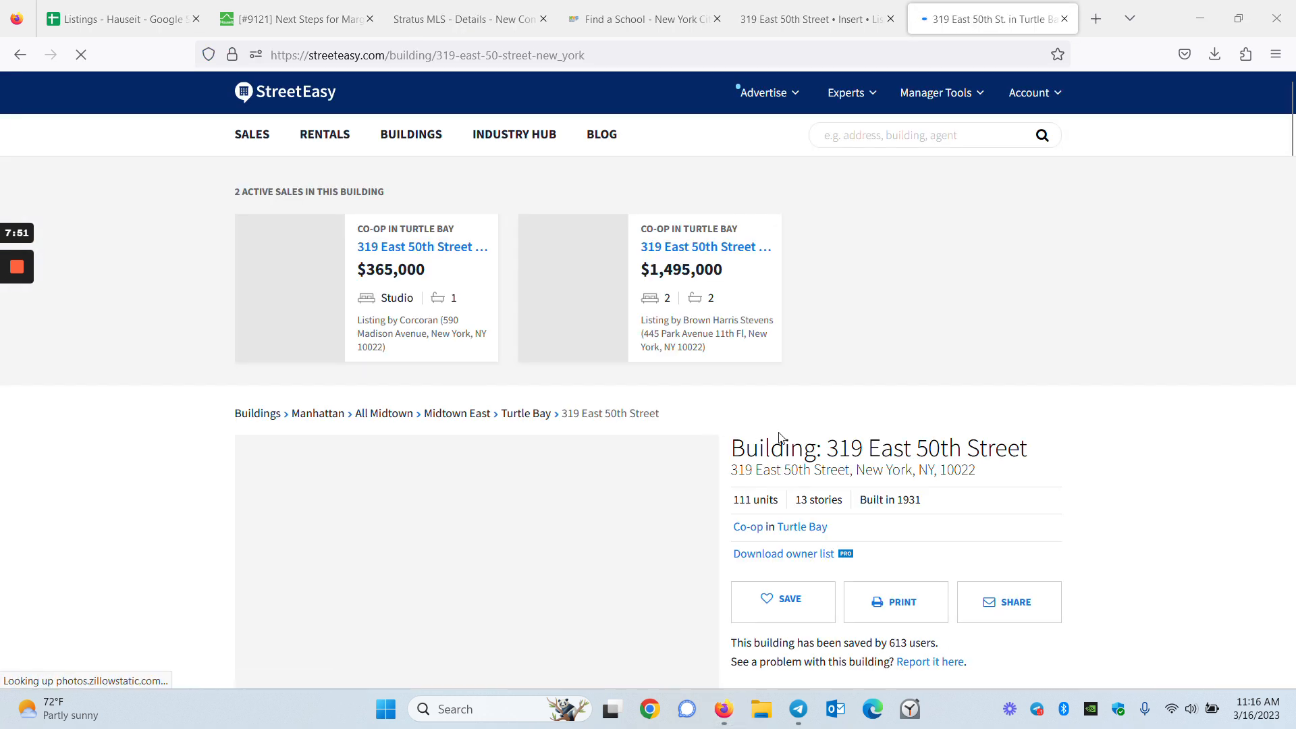
pyautogui.scroll(-3, 776, 436)
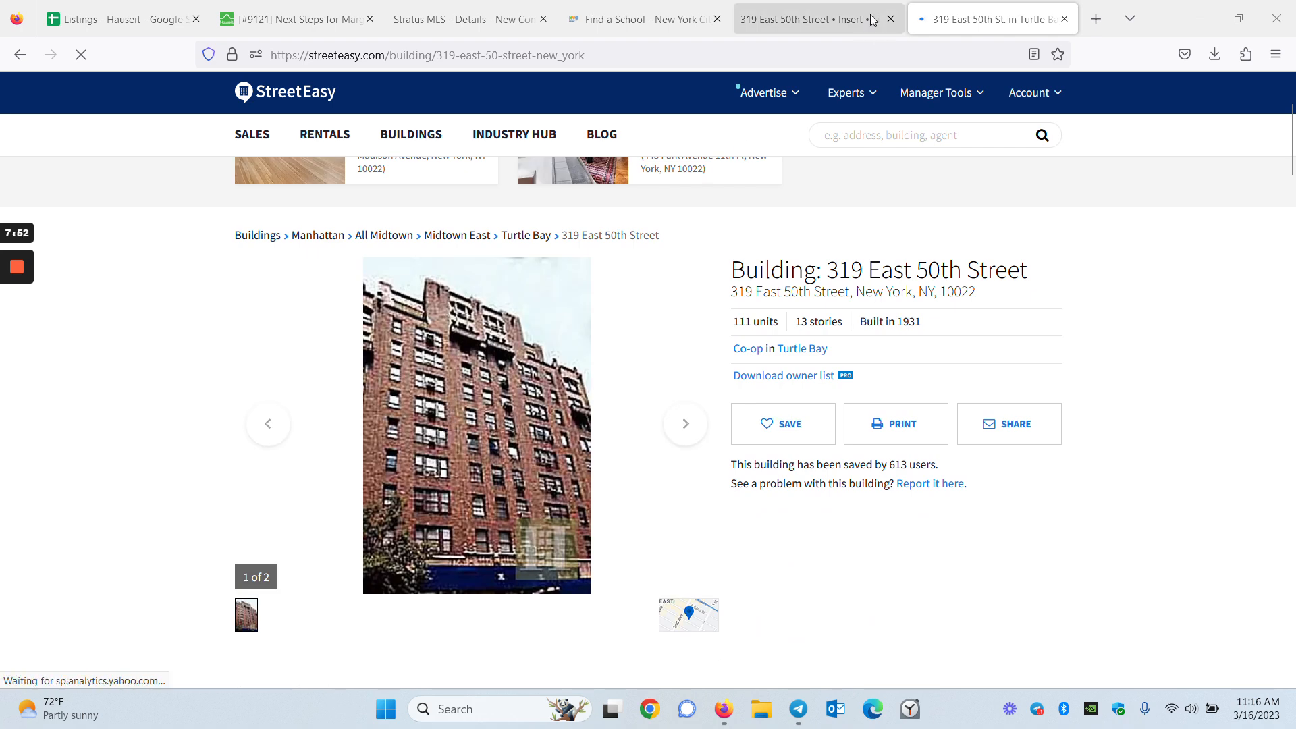
pyautogui.click(870, 19)
pyautogui.click(640, 16)
pyautogui.click(518, 12)
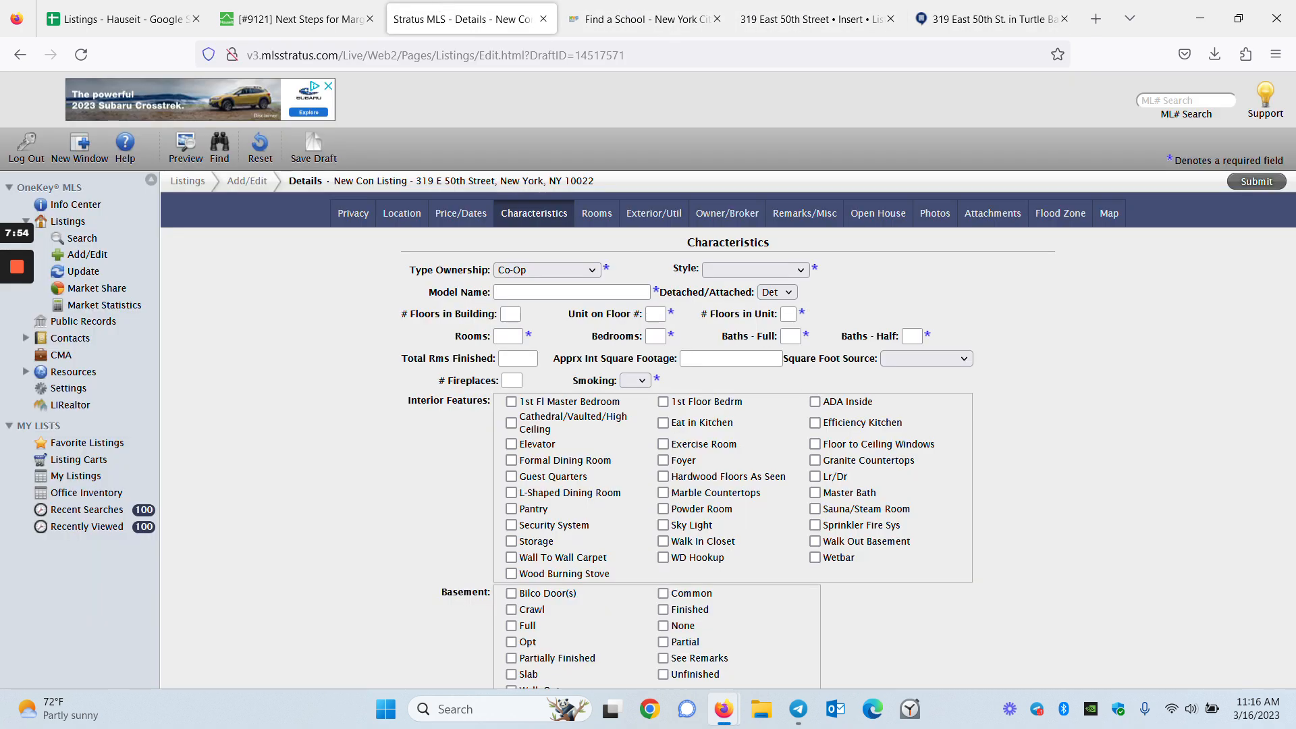
pyautogui.click(760, 270)
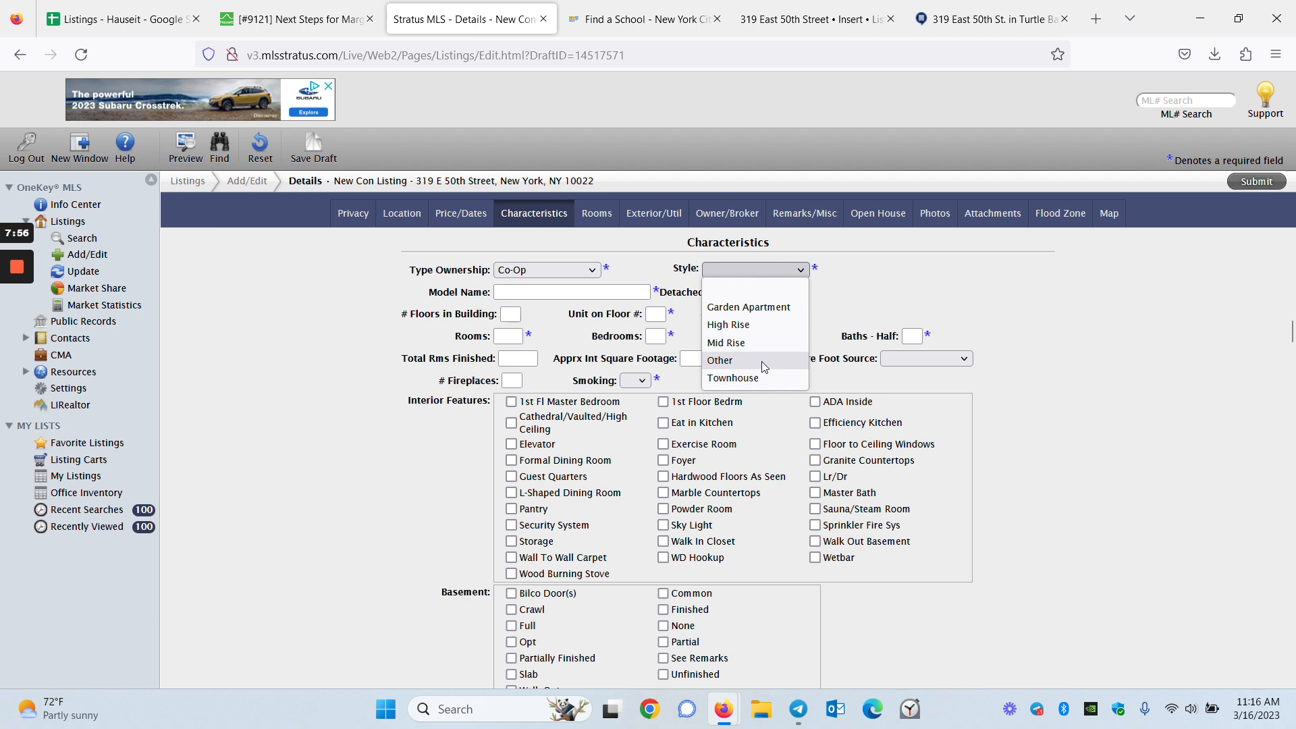
pyautogui.click(726, 343)
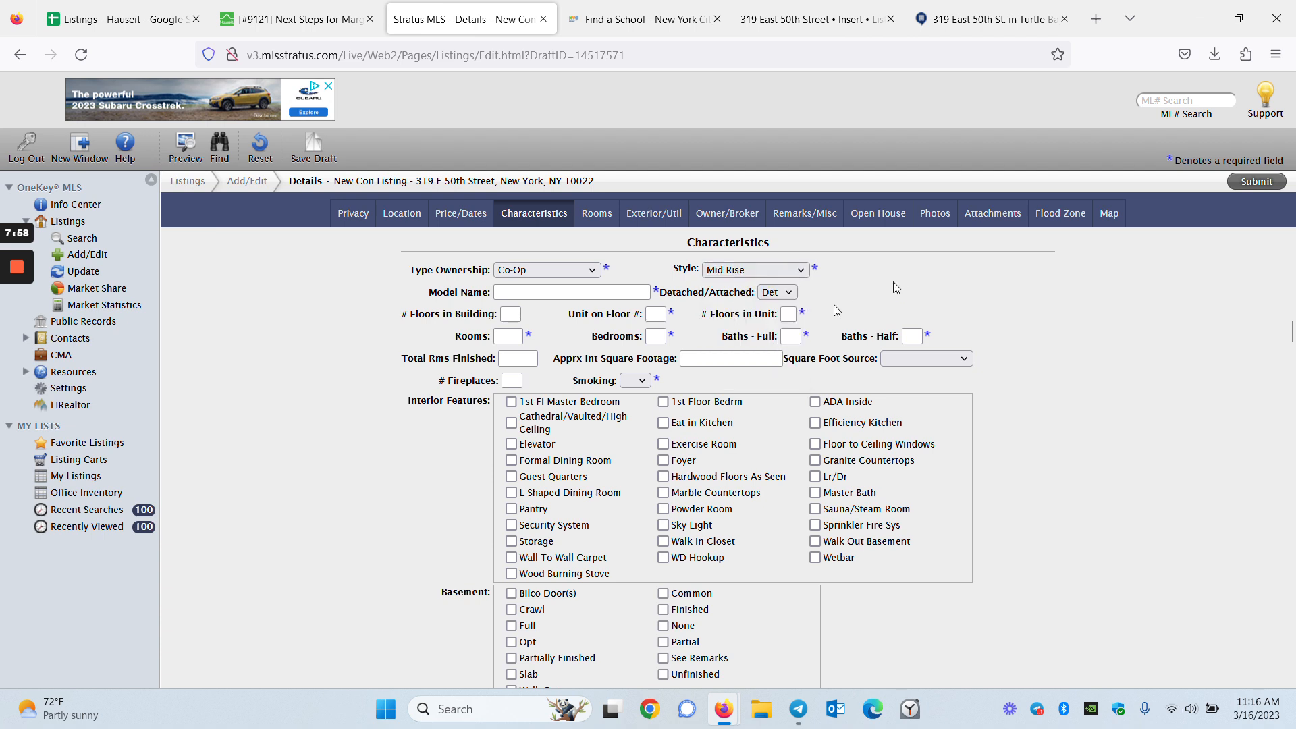
# Fill in model name and 2 rooms, then 0 bedrooms, 1 full bath and 0 half baths
pyautogui.click(572, 292)
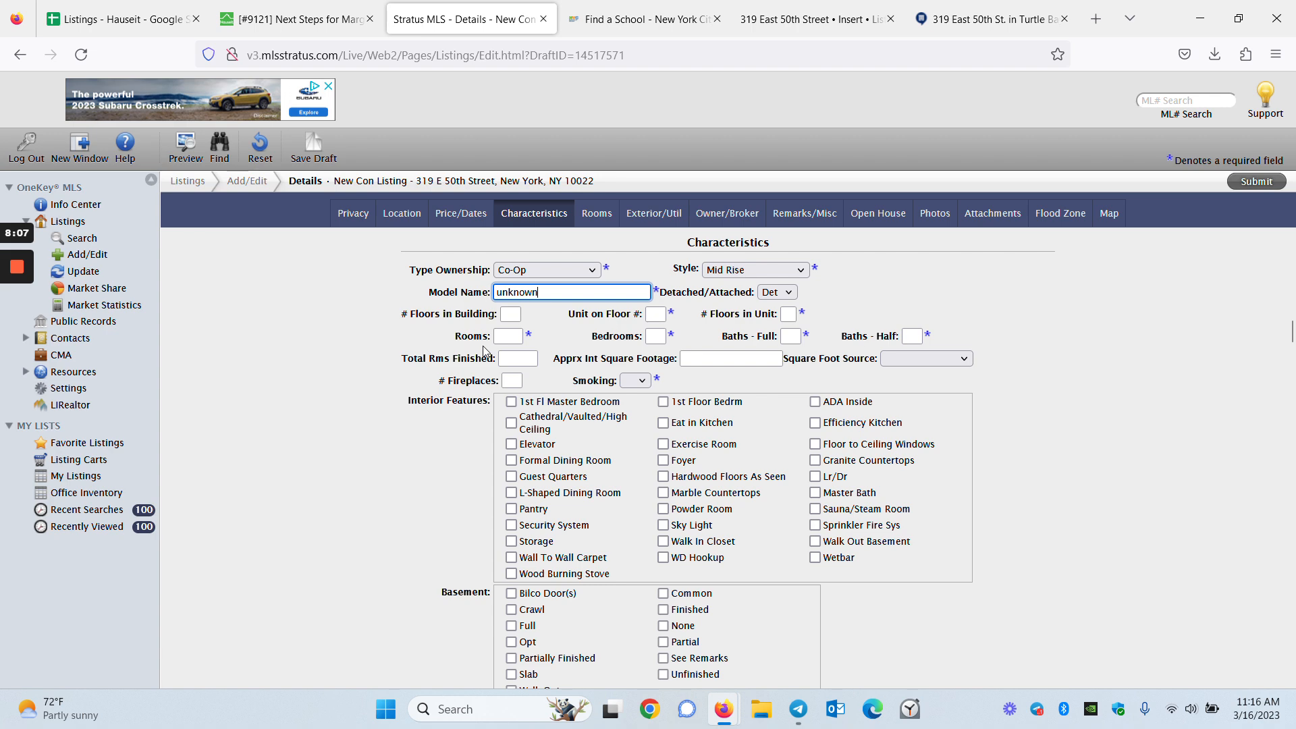
pyautogui.click(508, 336)
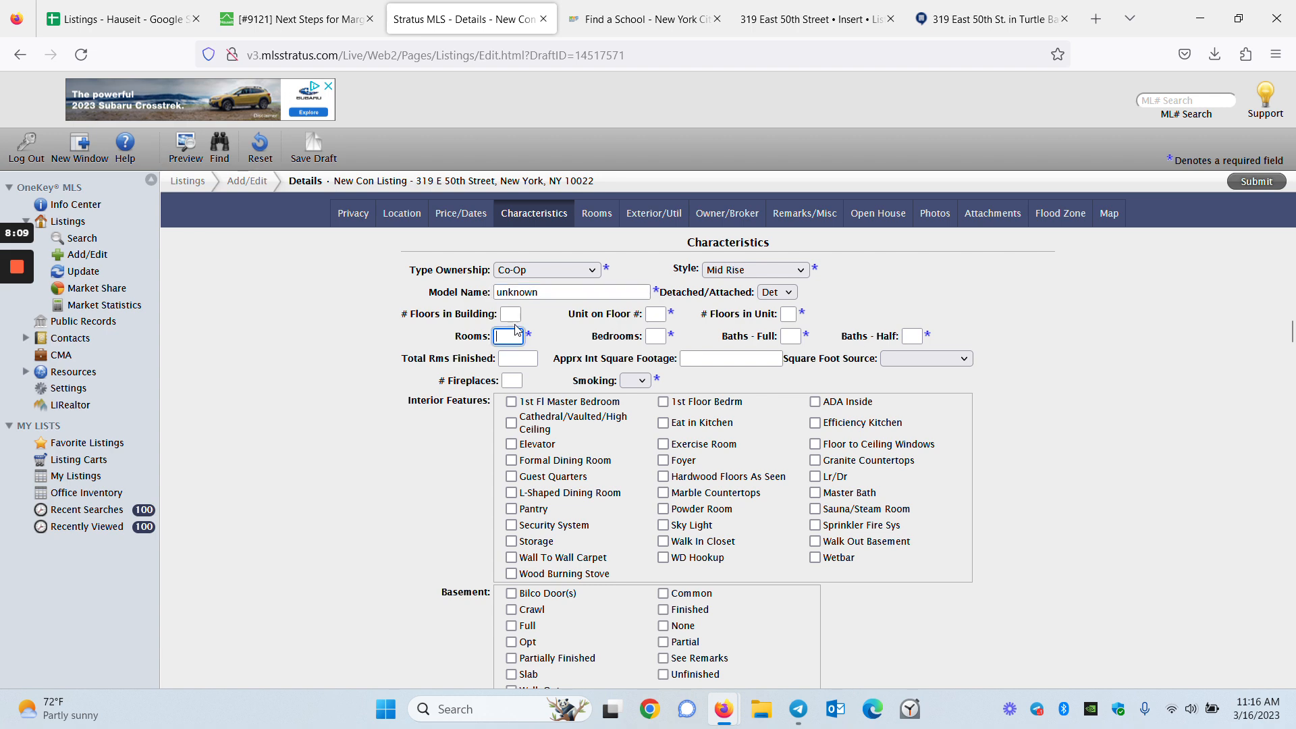
pyautogui.hotkey('ctrl', 'shift', 'Tab')
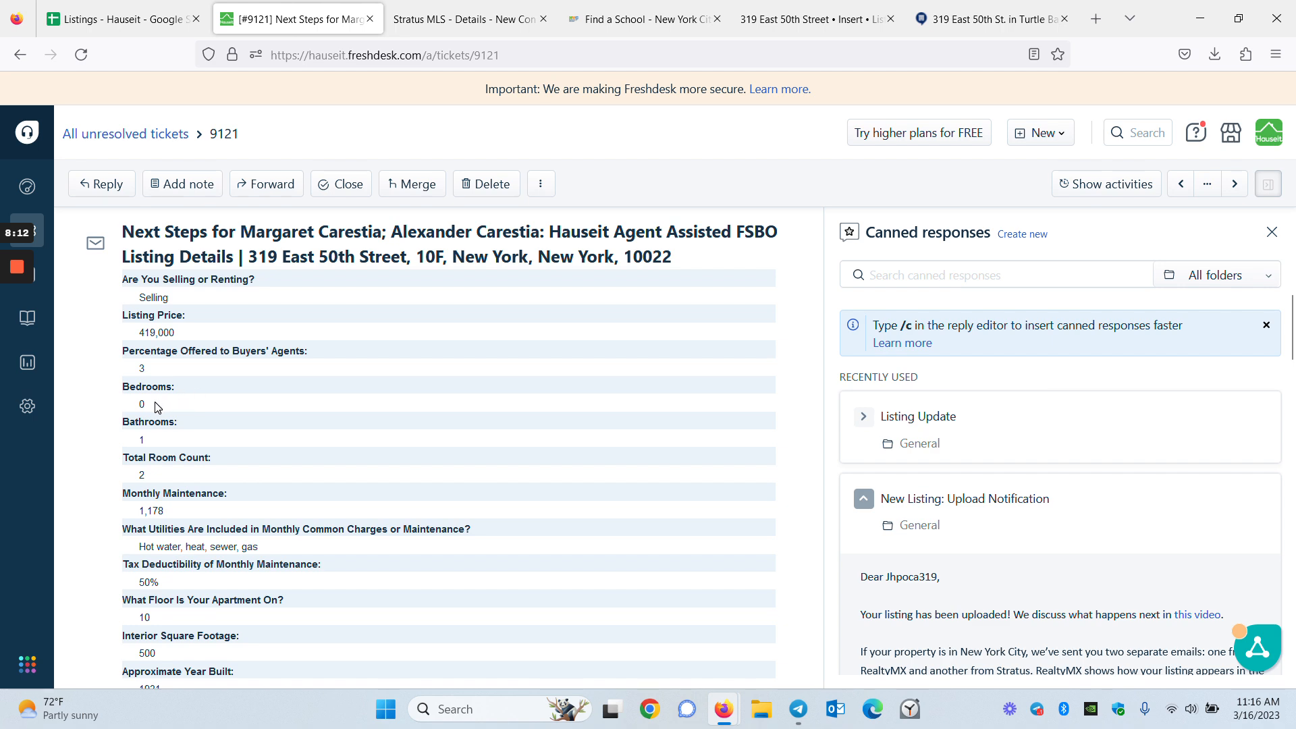
pyautogui.hotkey('ctrl', 'Tab')
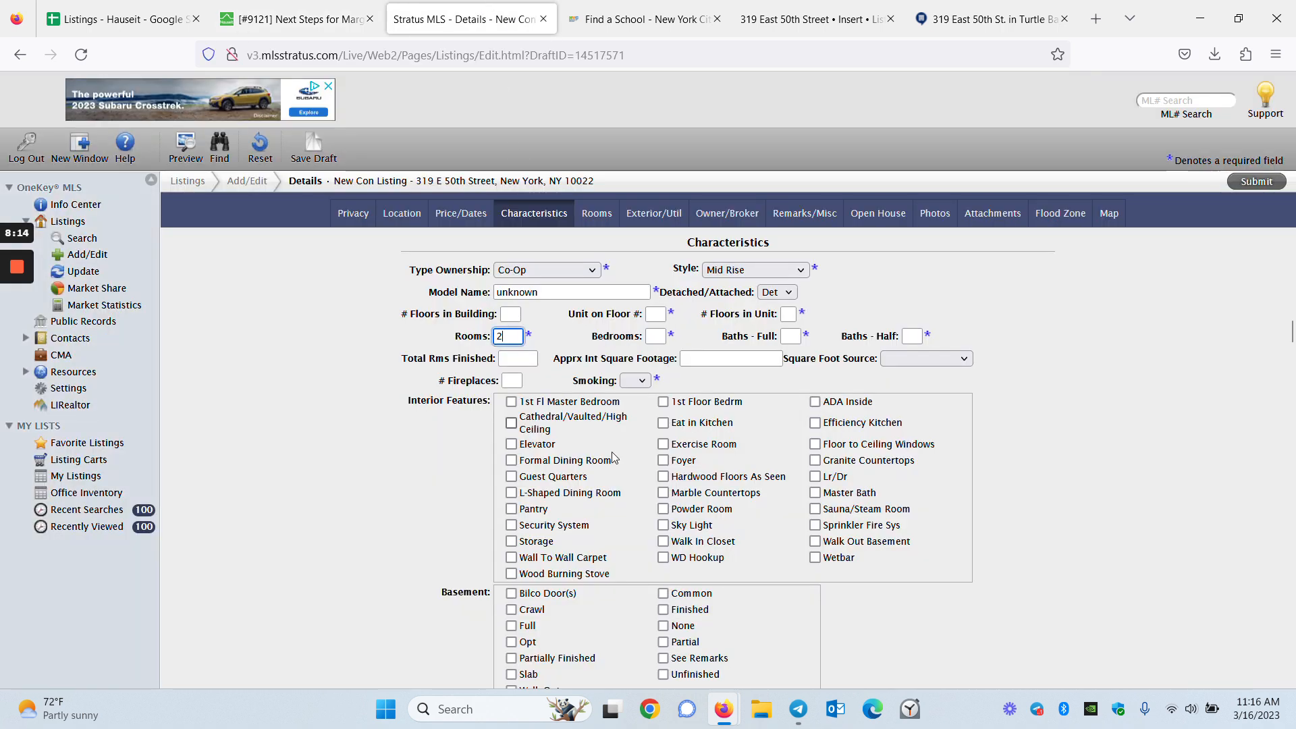
pyautogui.click(654, 336)
pyautogui.write('0')
pyautogui.press('Tab')
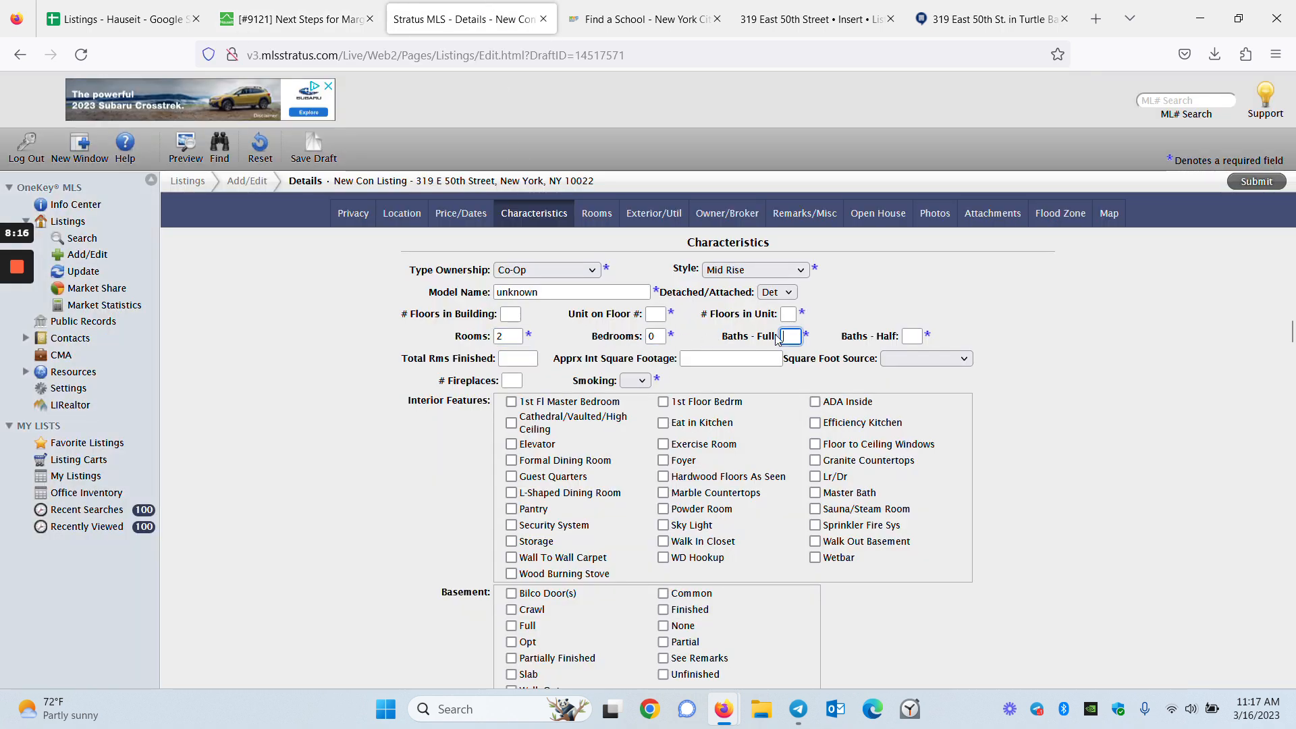
pyautogui.write('1')
pyautogui.press('Tab')
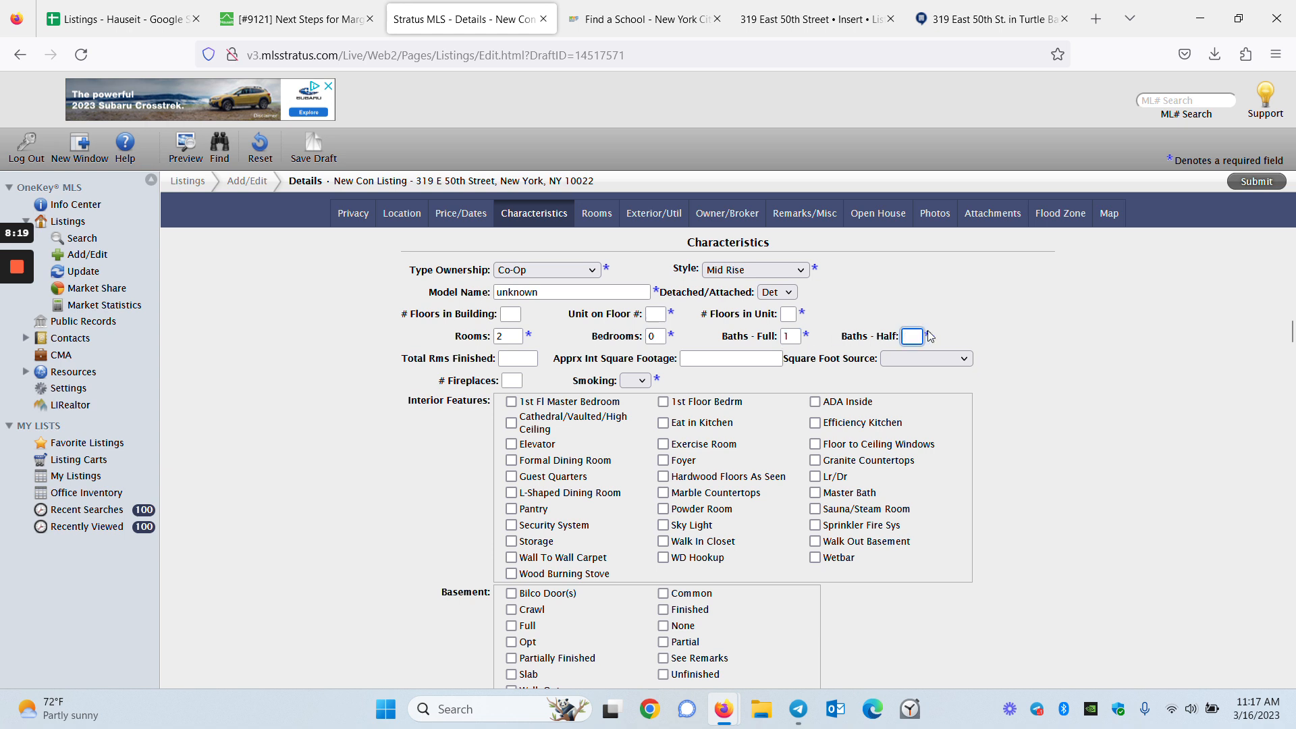
pyautogui.write('0')
pyautogui.press('Tab')
# Enter 500 sq ft interior area and mark the unit non-smoking
pyautogui.click(694, 359)
pyautogui.click(869, 382)
pyautogui.click(635, 381)
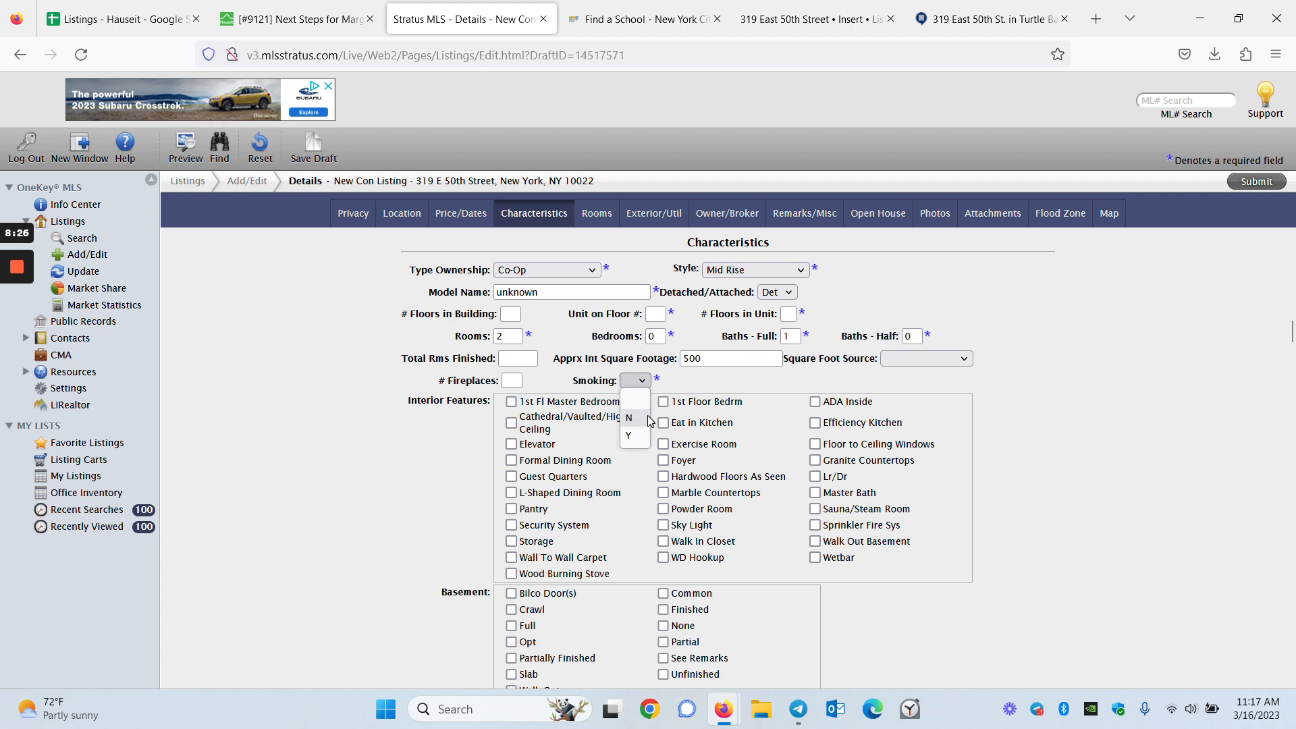
pyautogui.click(635, 418)
# Mark both Basement and Attic as See Remarks
pyautogui.scroll(-2, 756, 382)
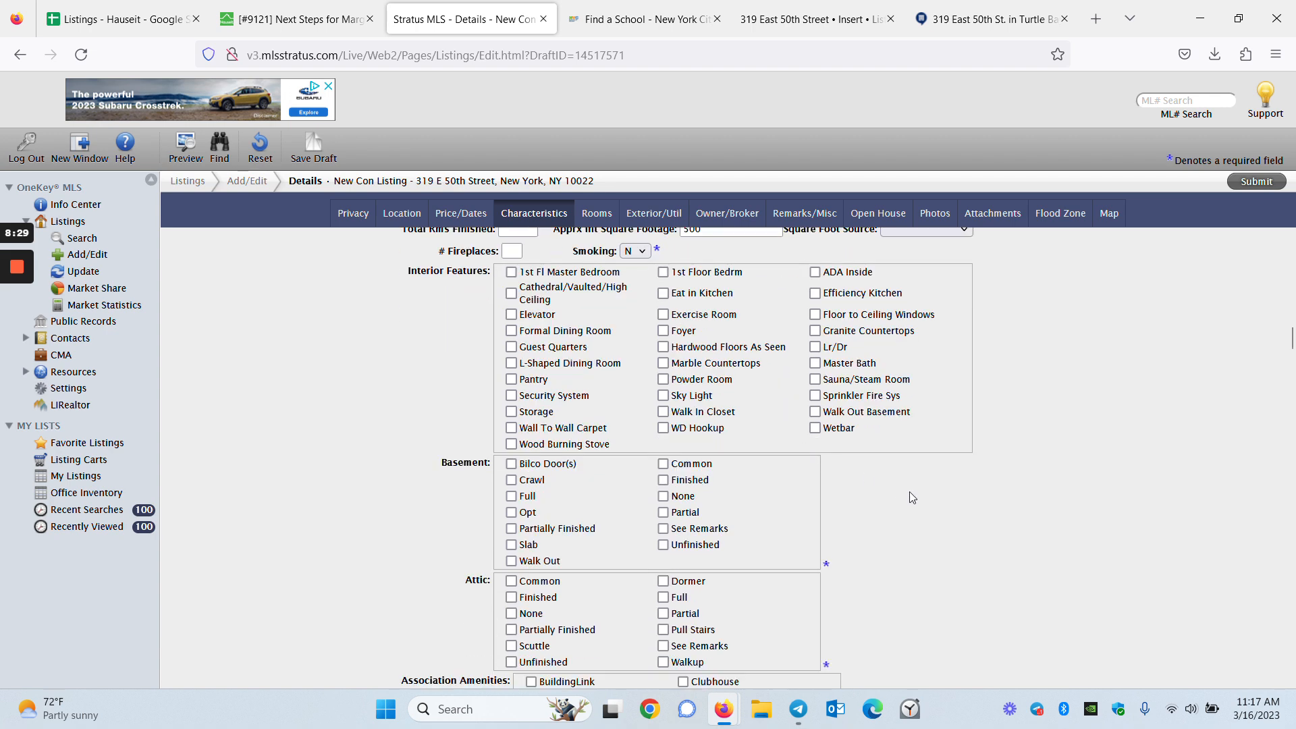
pyautogui.scroll(-2, 912, 498)
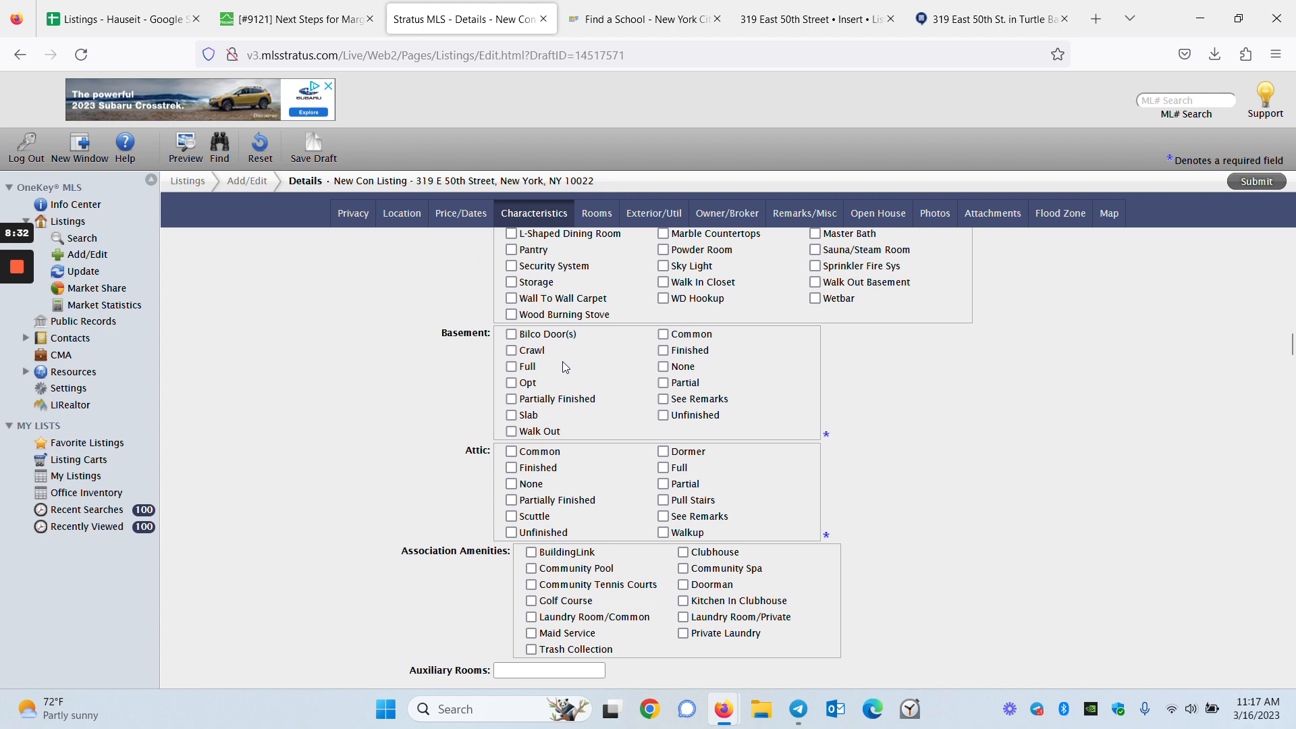
pyautogui.click(674, 404)
pyautogui.click(664, 517)
pyautogui.scroll(-2, 940, 530)
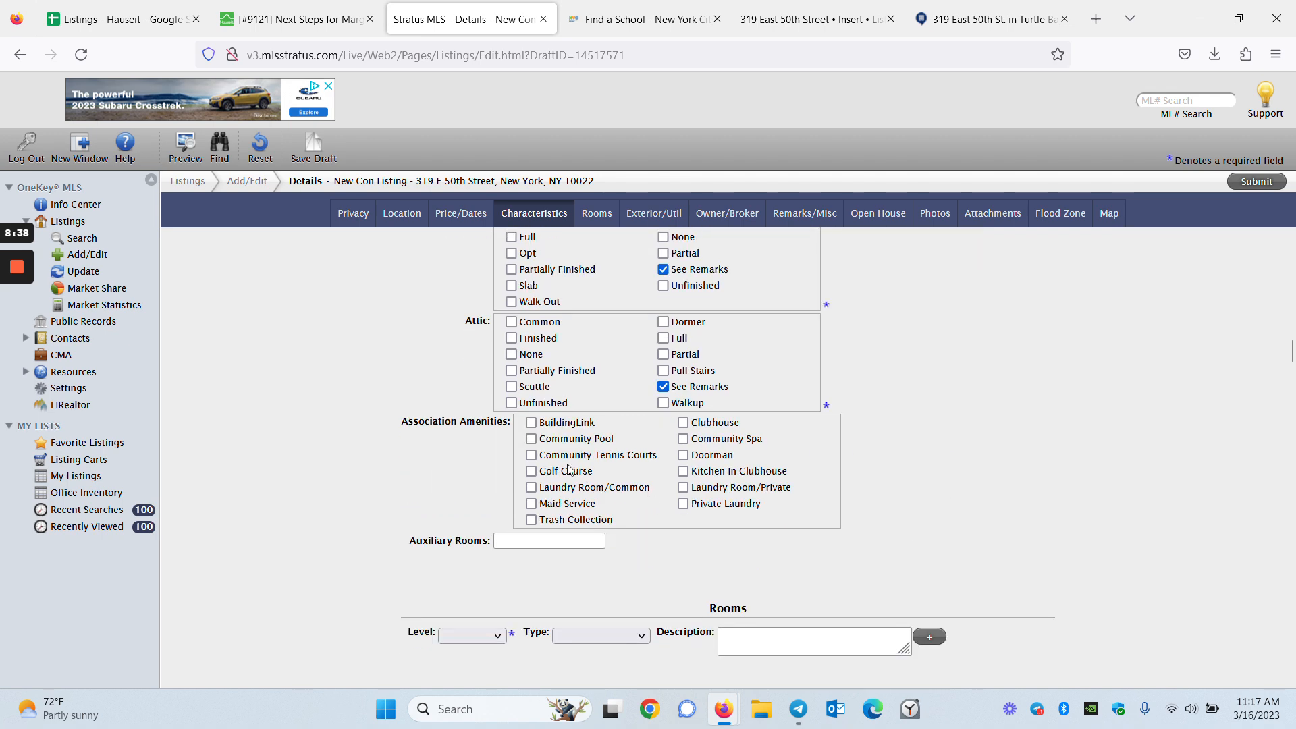
pyautogui.scroll(-2, 653, 559)
pyautogui.click(495, 517)
# Set the new room's level to Other
pyautogui.click(352, 462)
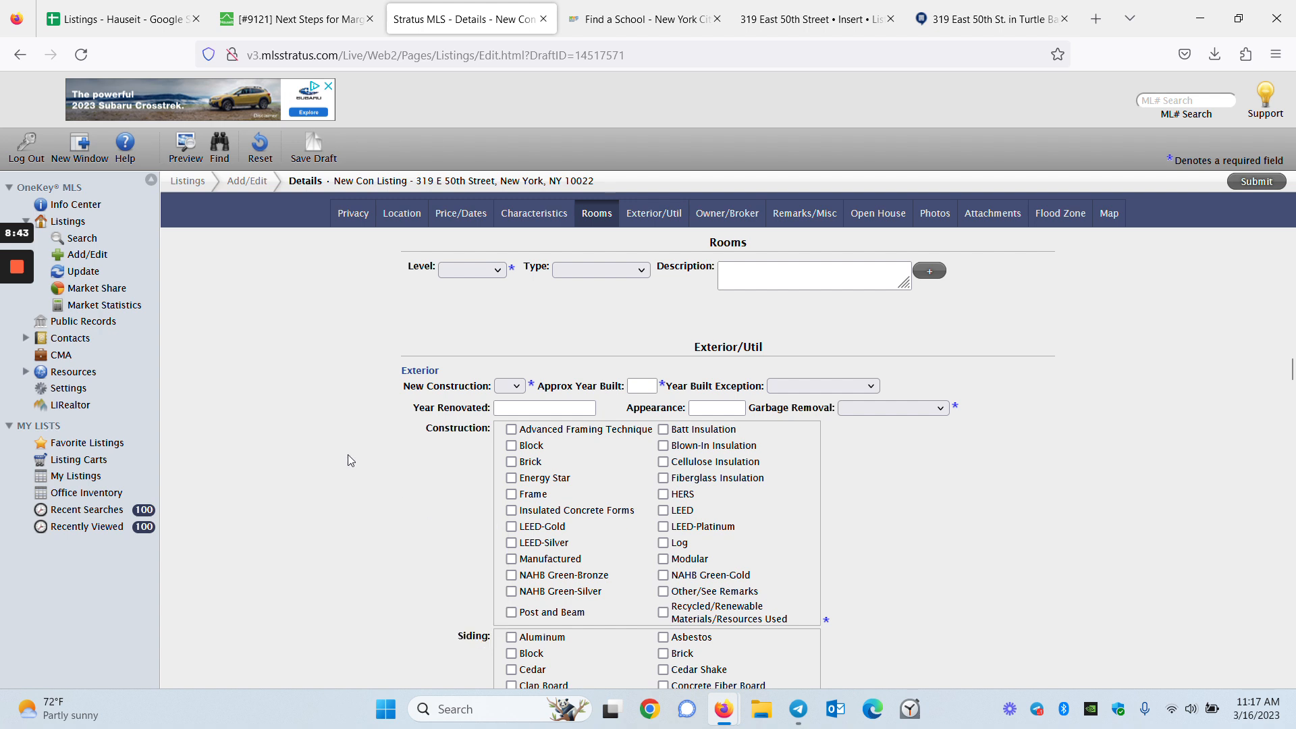
pyautogui.scroll(3, 378, 451)
pyautogui.click(482, 468)
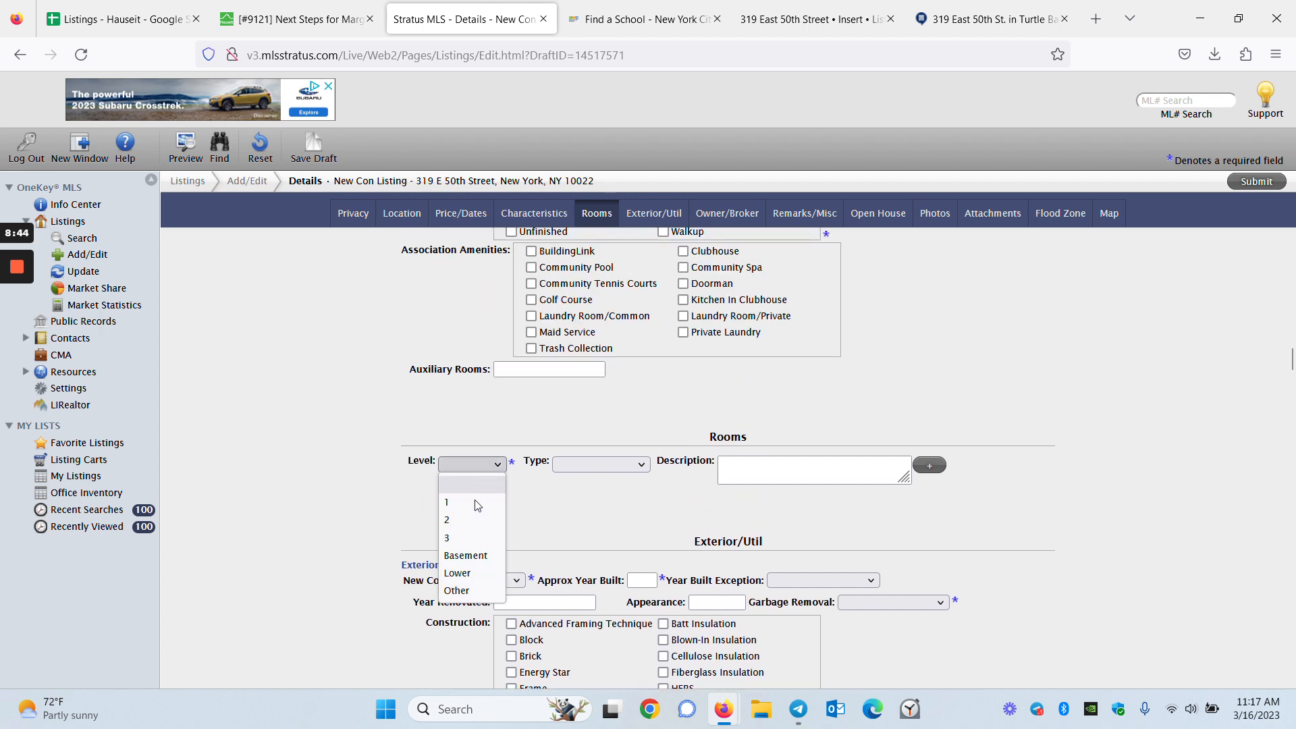
pyautogui.click(457, 591)
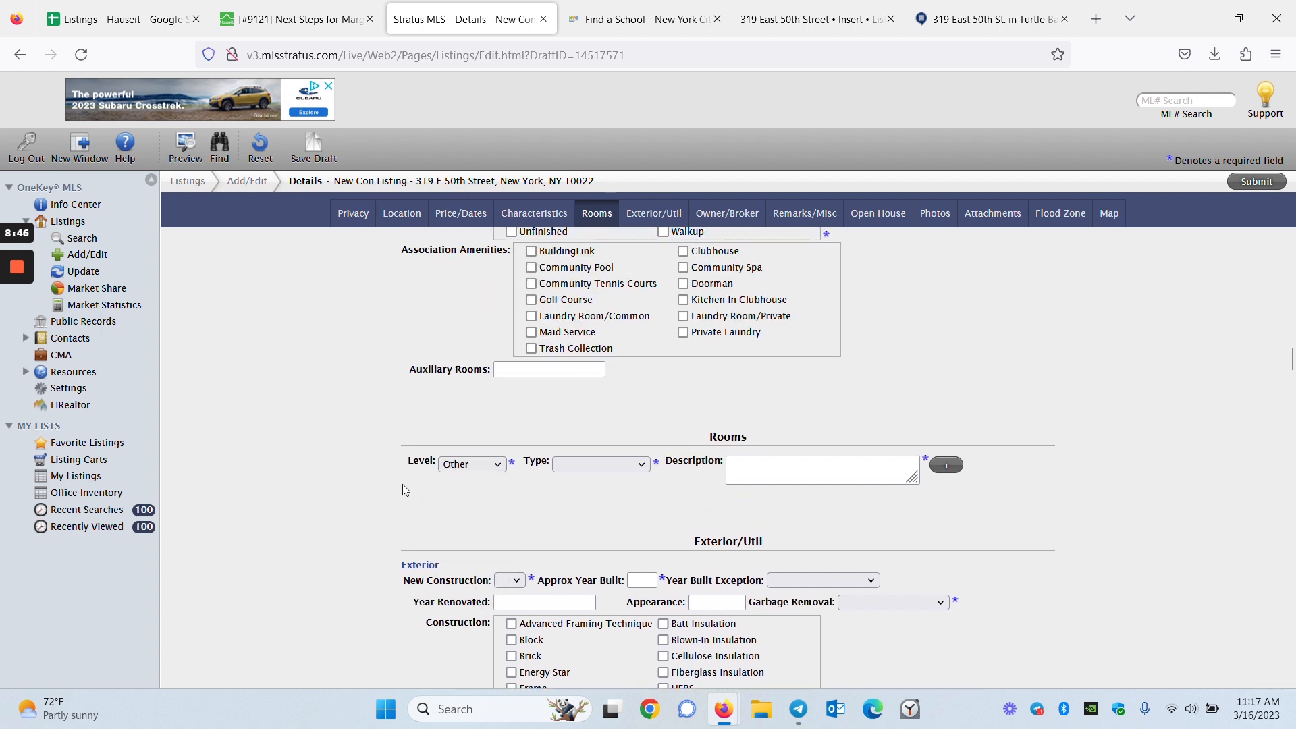
pyautogui.click(602, 464)
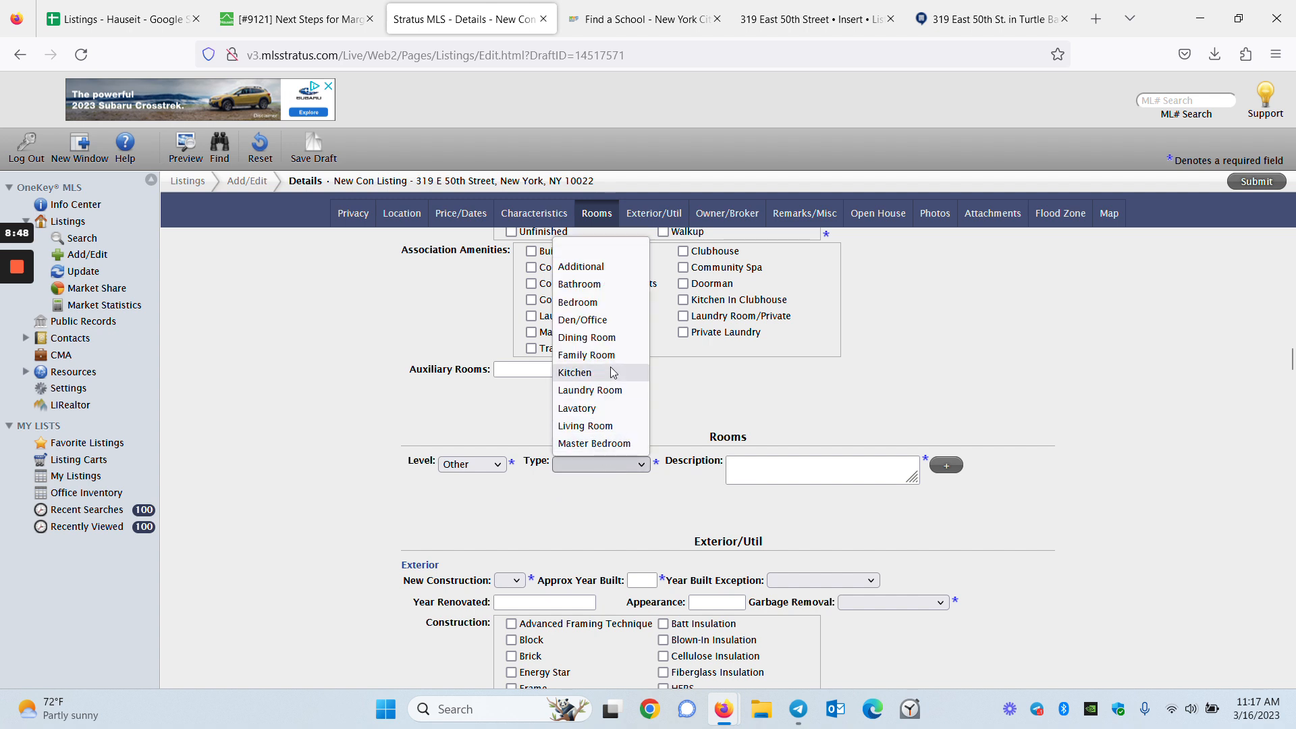
pyautogui.click(720, 545)
pyautogui.moveTo(15, 273)
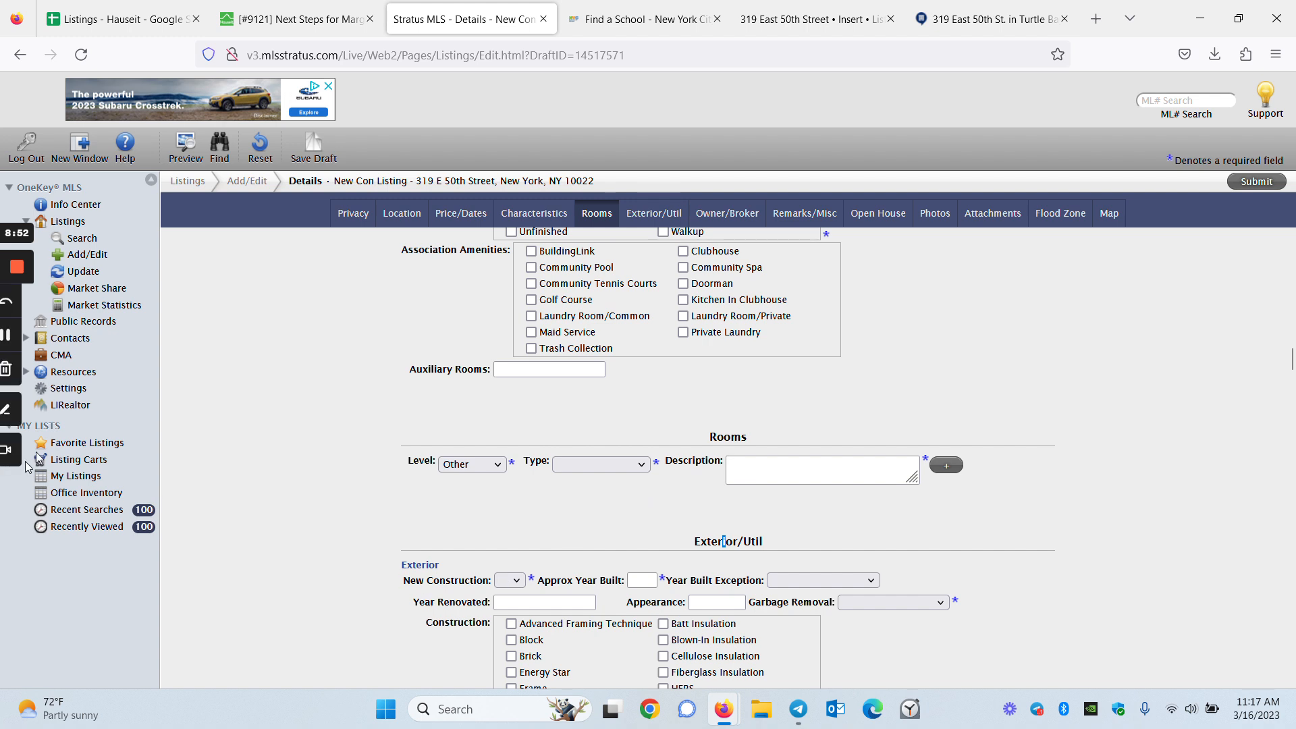
pyautogui.click(16, 334)
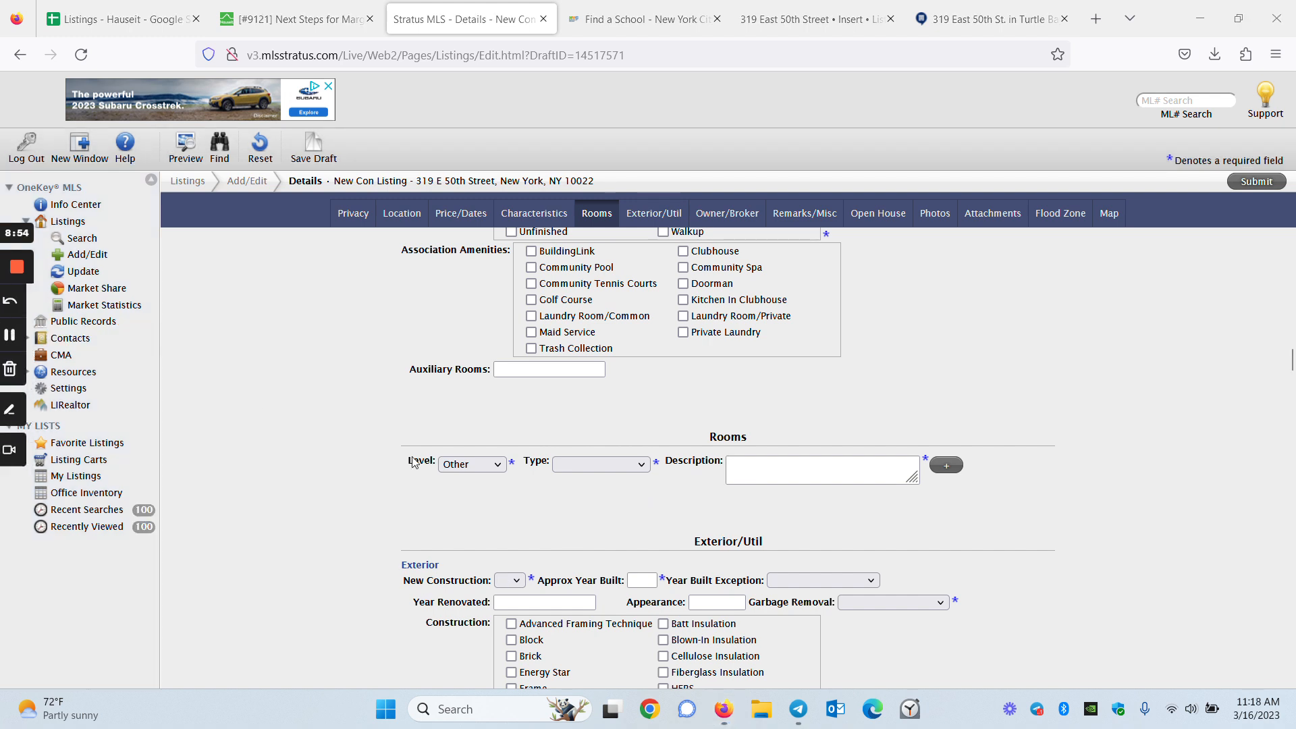
# Keep level Other, set the room type to Additional and describe it as 'unknown'
pyautogui.click(472, 464)
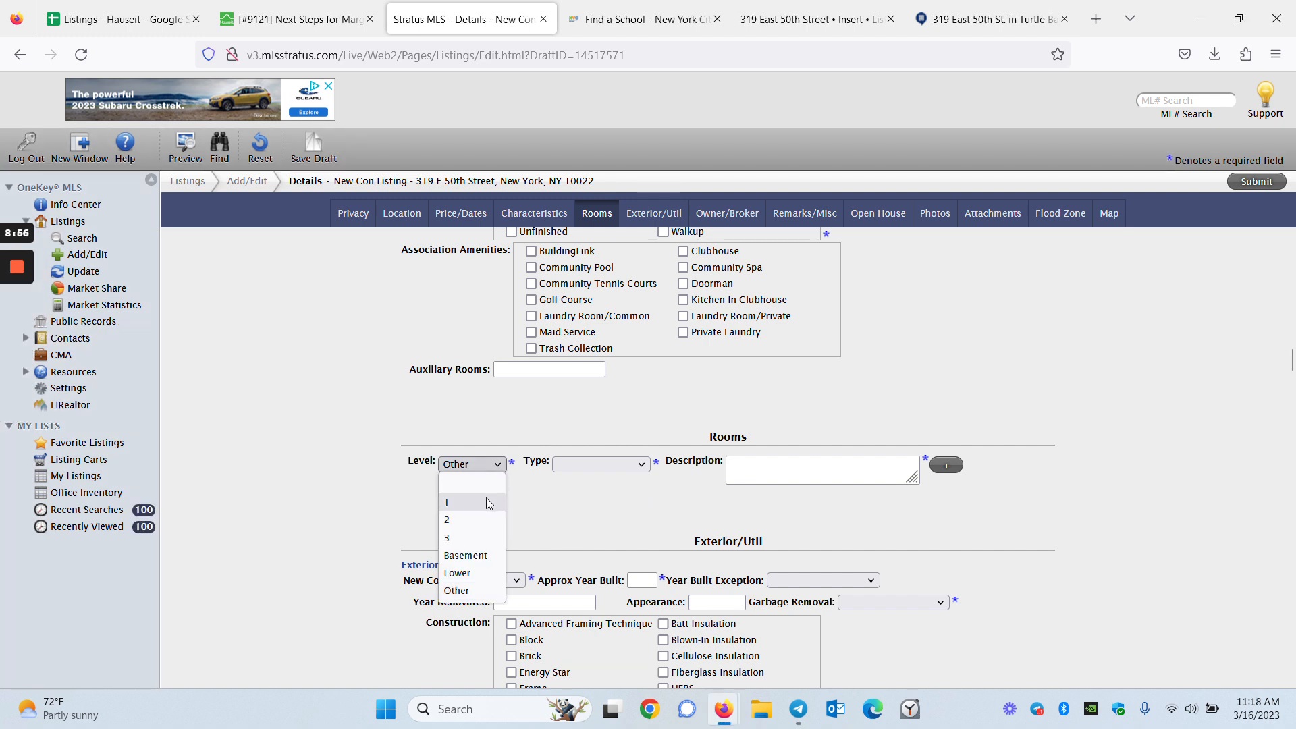
pyautogui.click(501, 589)
pyautogui.click(646, 472)
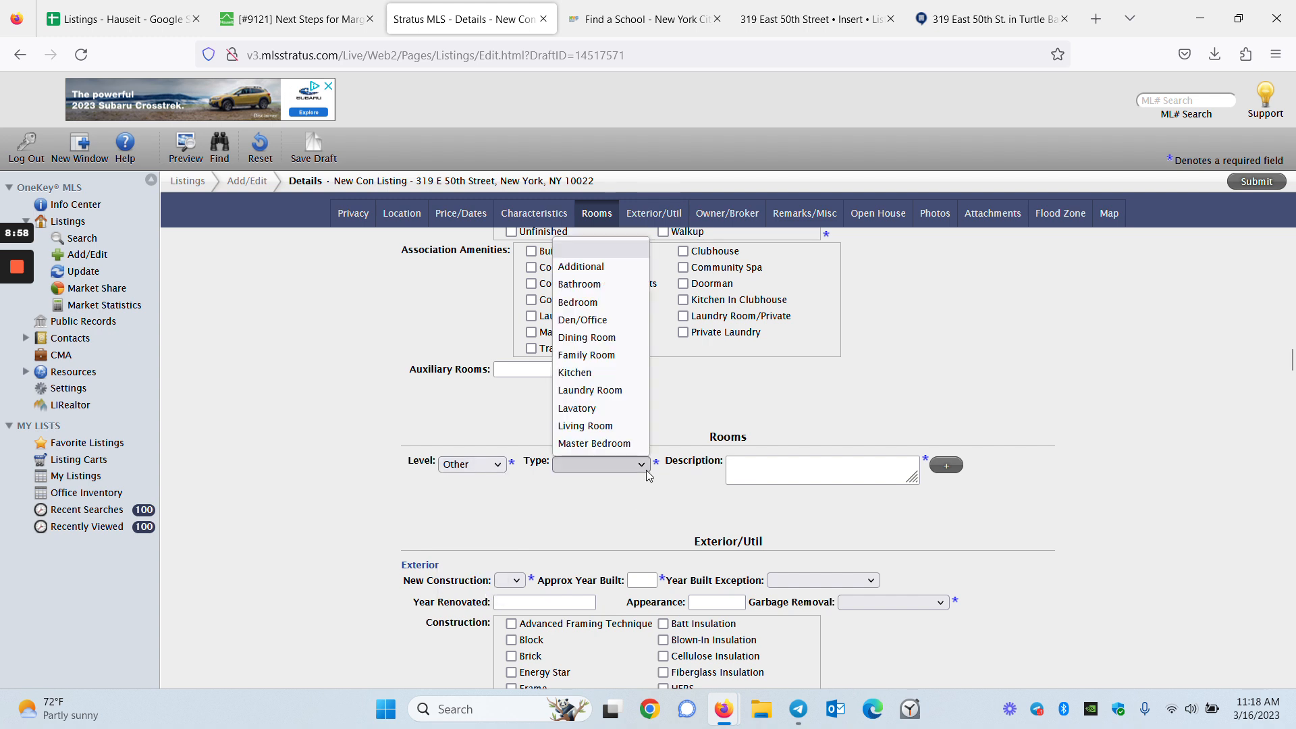
pyautogui.click(621, 266)
pyautogui.click(816, 470)
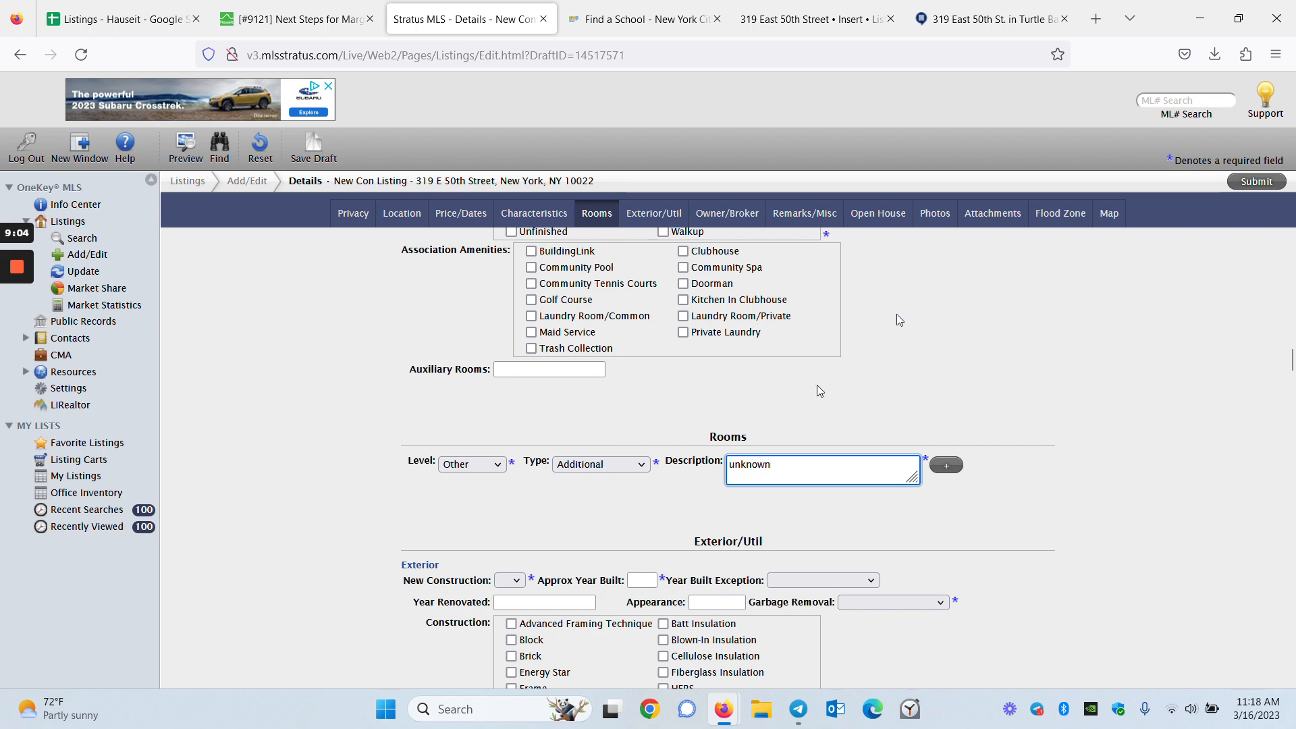
pyautogui.click(1131, 507)
pyautogui.scroll(-2, 1131, 508)
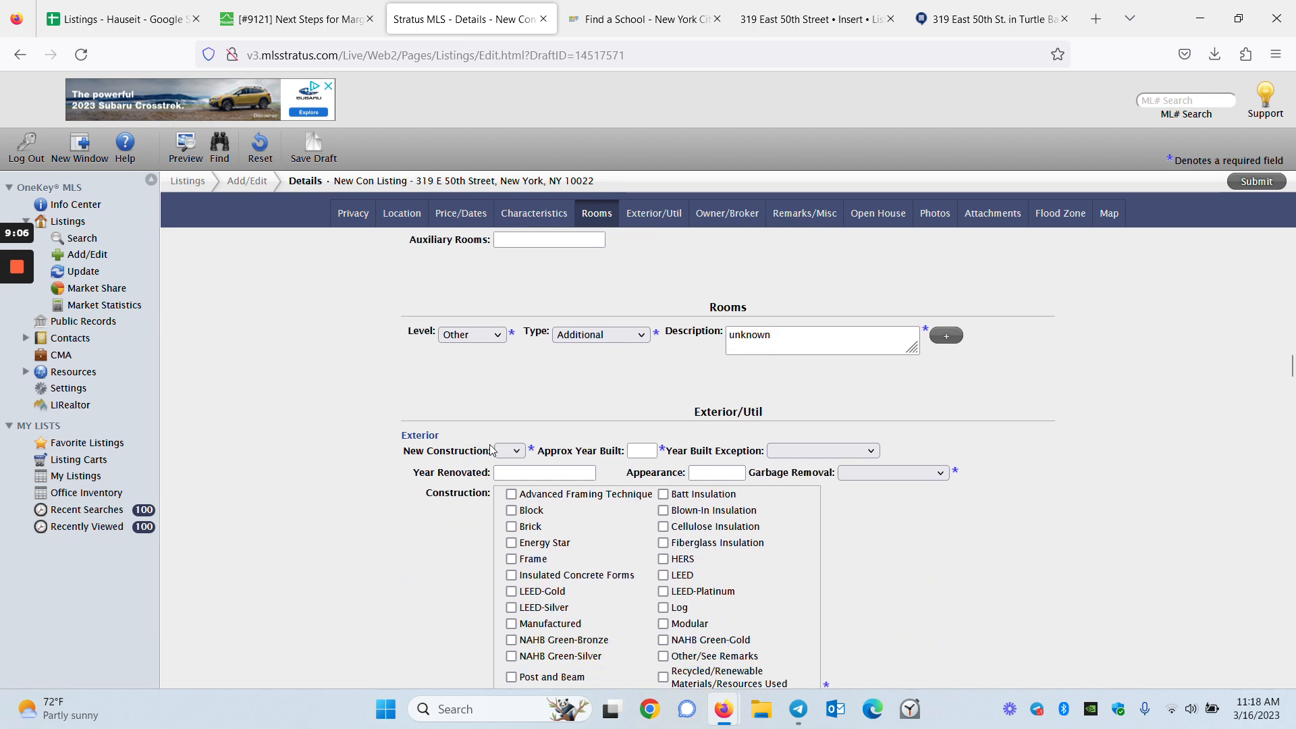
# Set New Construction to N
pyautogui.scroll(-3, 483, 450)
pyautogui.click(511, 282)
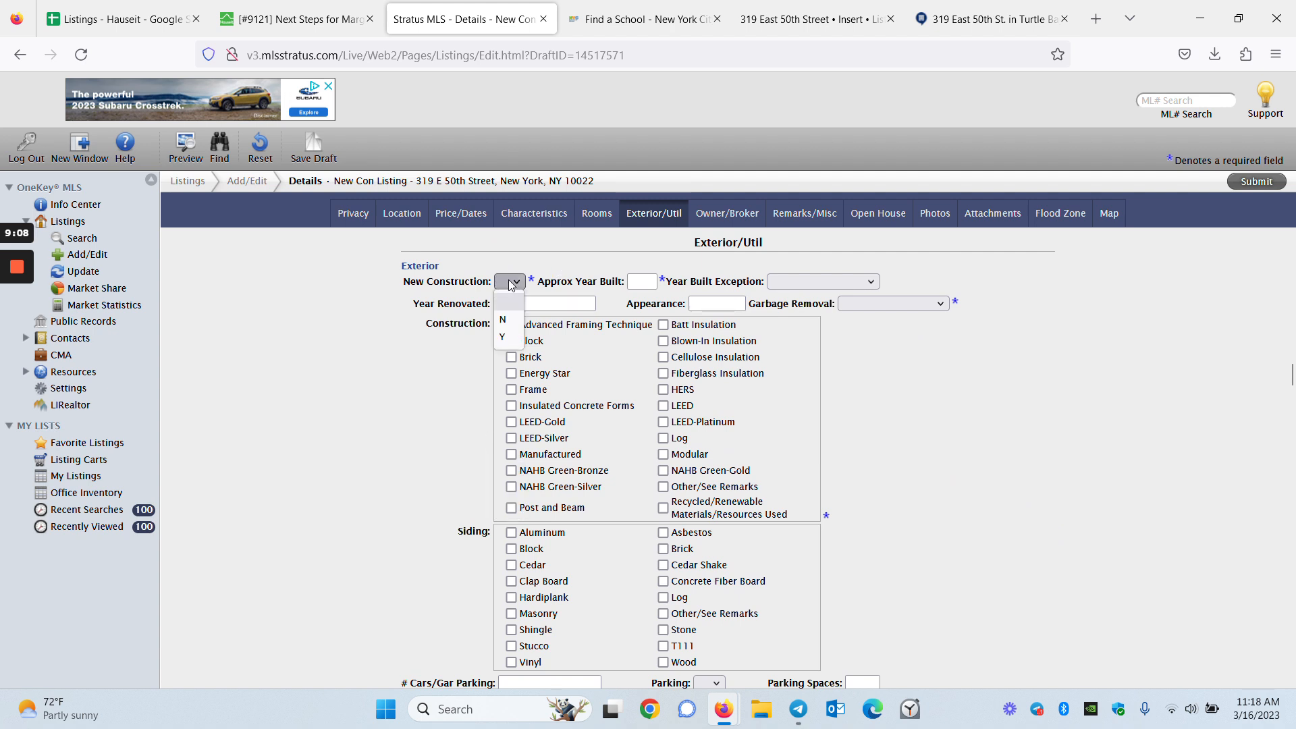
pyautogui.click(511, 321)
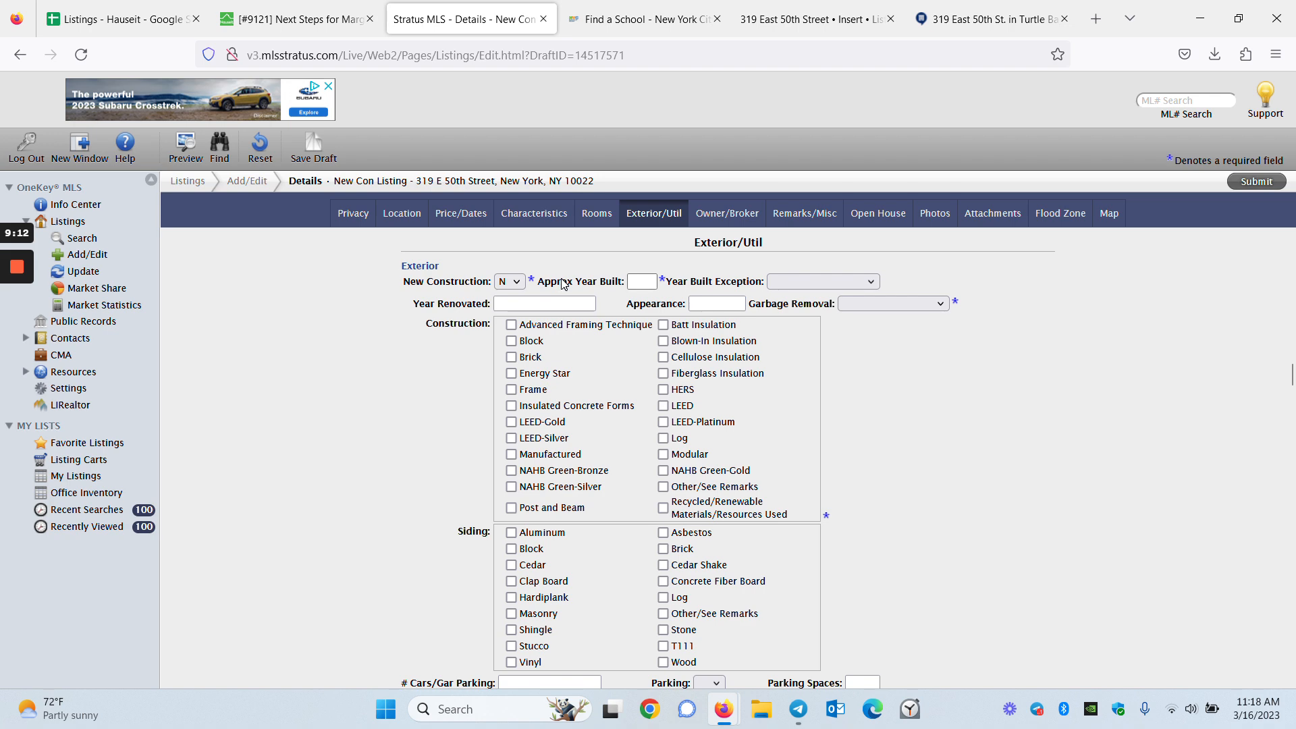
# Copy the 1931 year built from the ticket into Approx Year Built
pyautogui.click(297, 19)
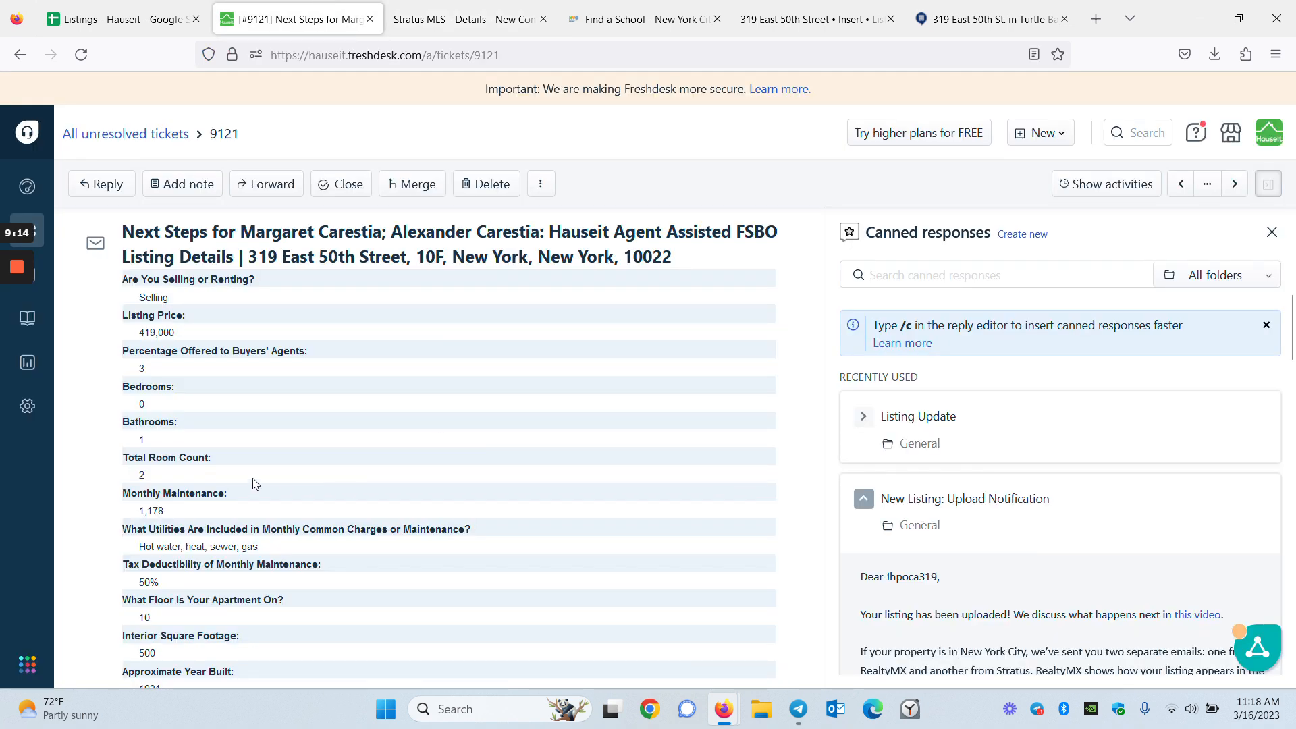
pyautogui.scroll(-3, 176, 419)
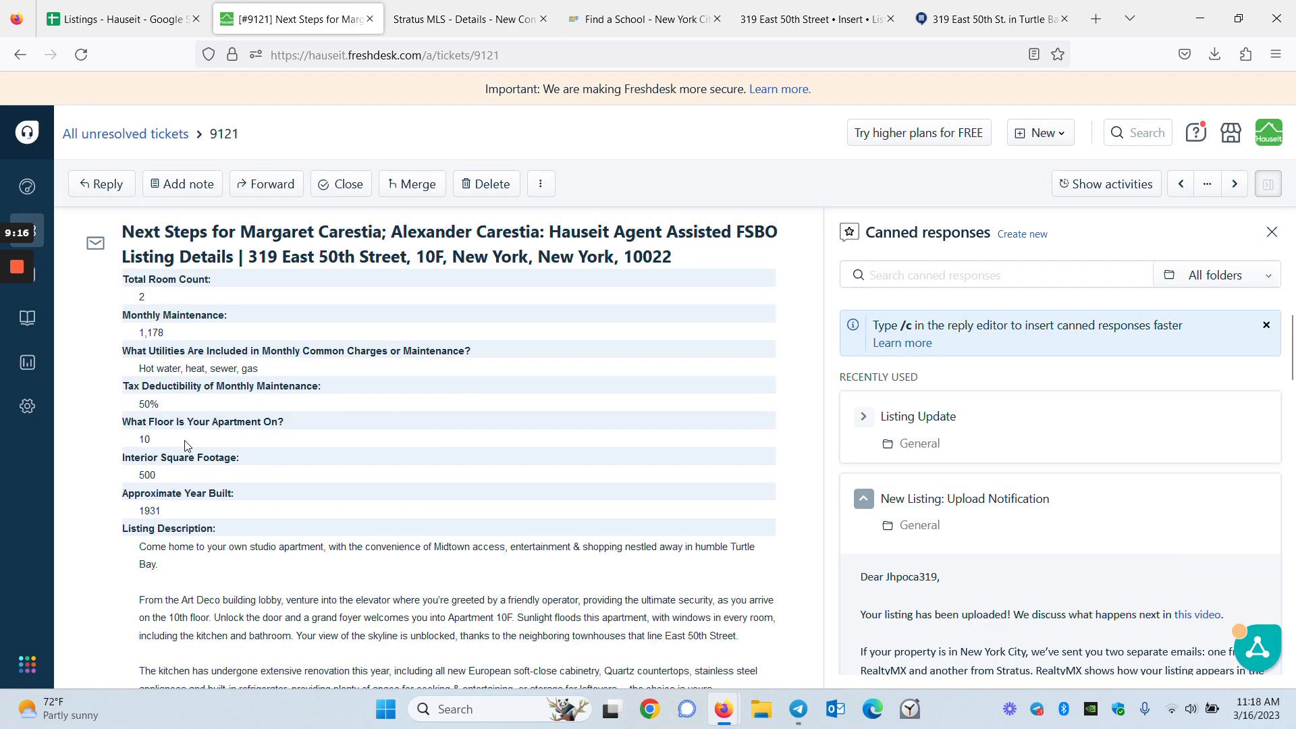
pyautogui.doubleClick(150, 510)
pyautogui.hotkey('ctrl', 'c')
pyautogui.click(466, 19)
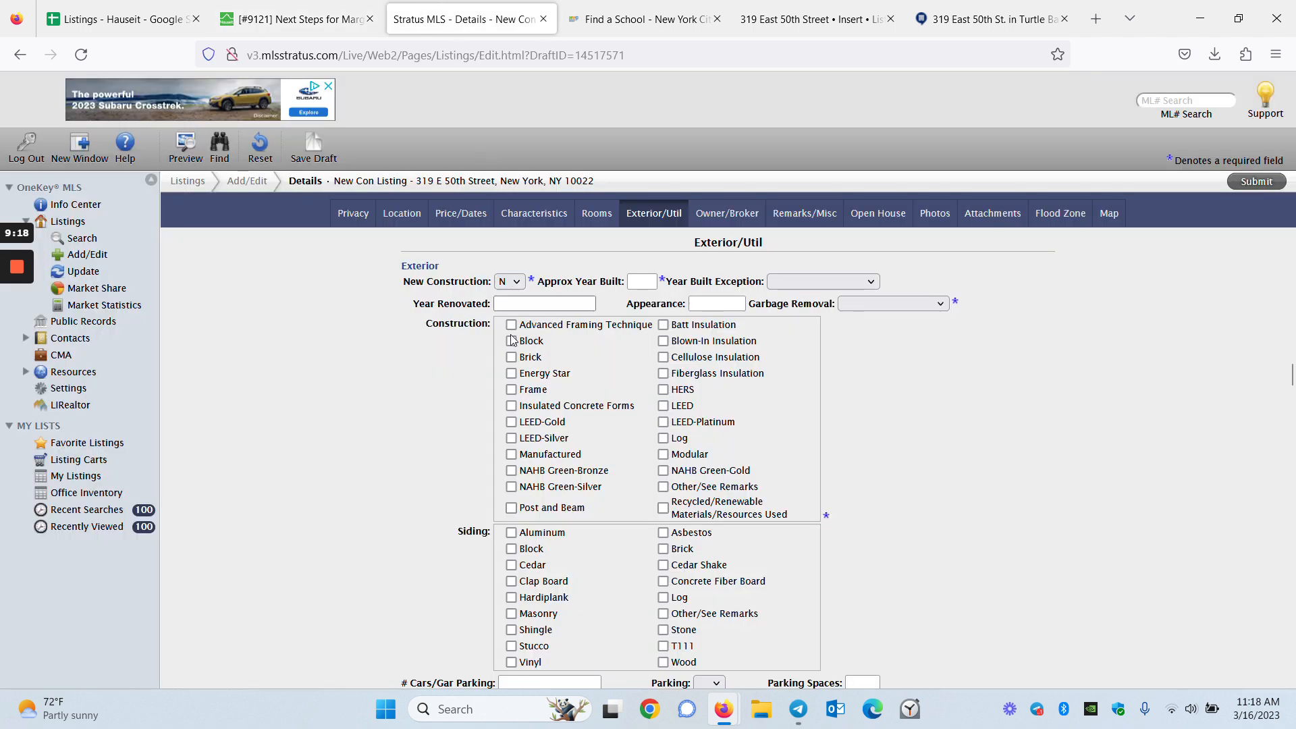
pyautogui.click(641, 282)
pyautogui.hotkey('ctrl', 'v')
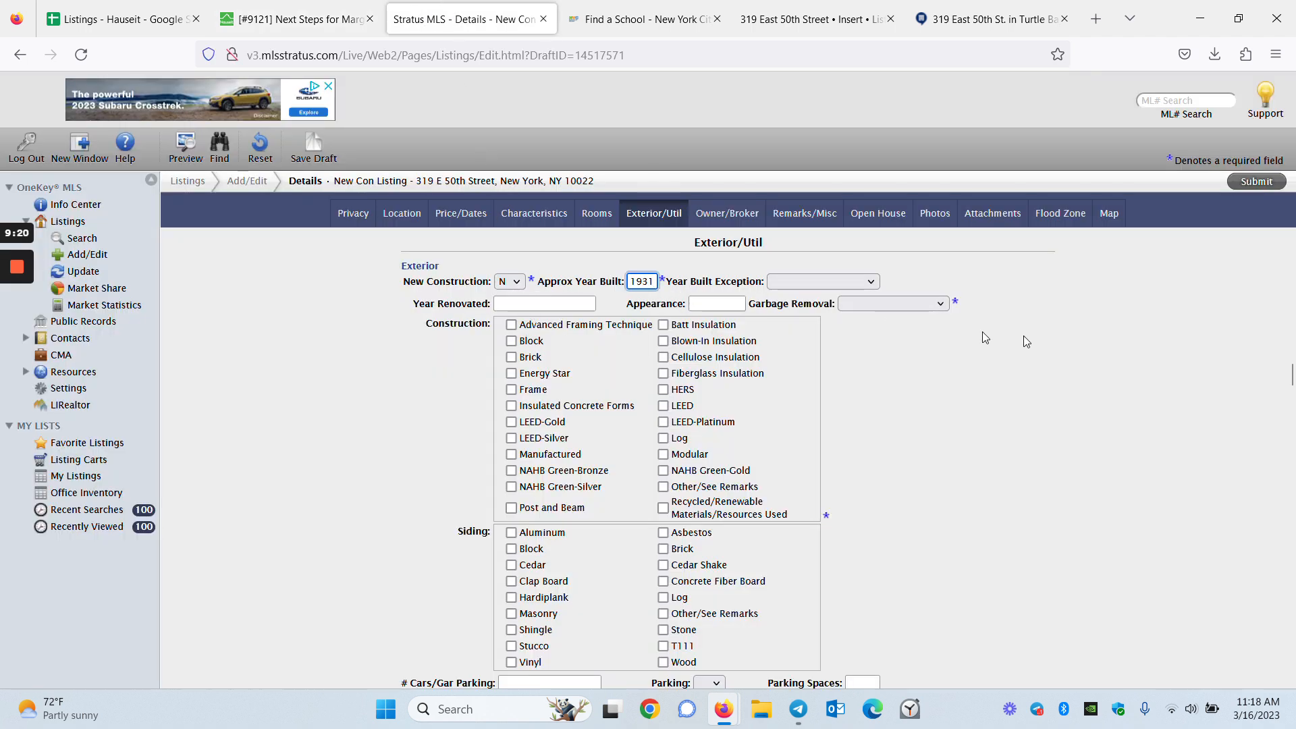
# Set Garbage Removal to Other/See Remarks
pyautogui.click(894, 303)
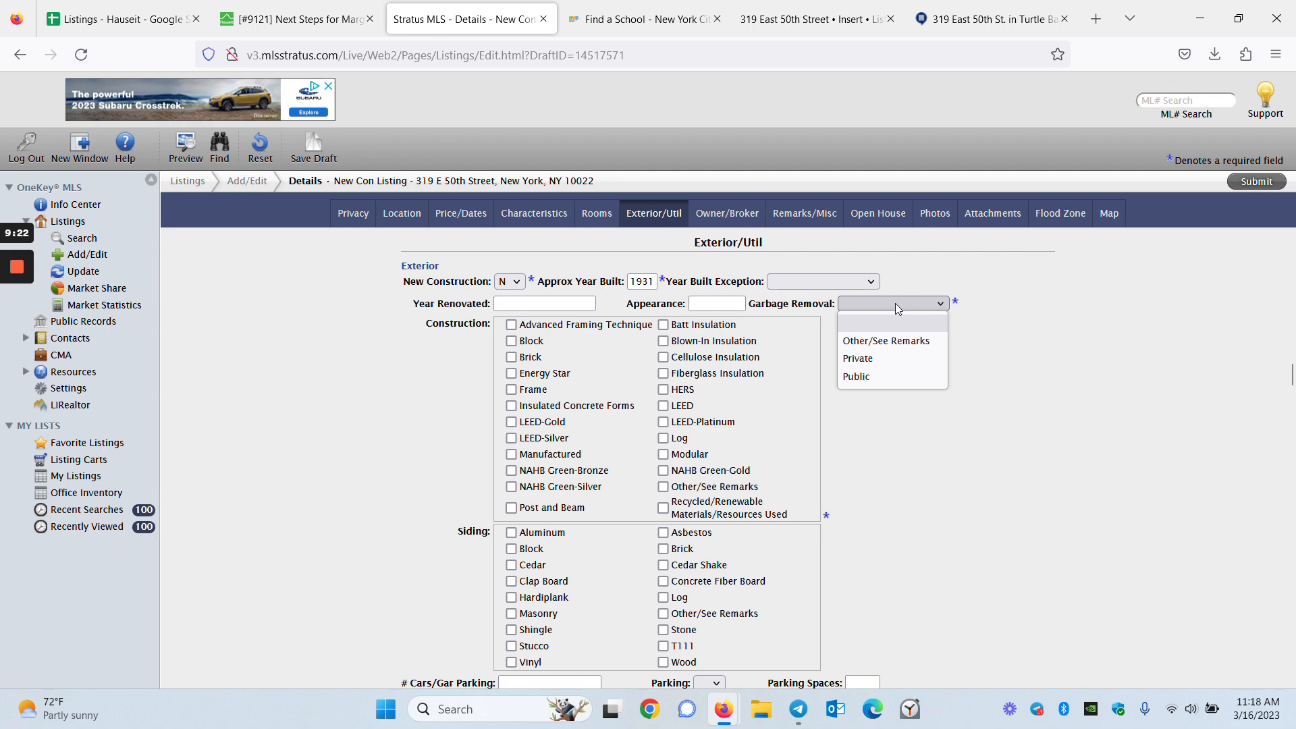
pyautogui.click(911, 340)
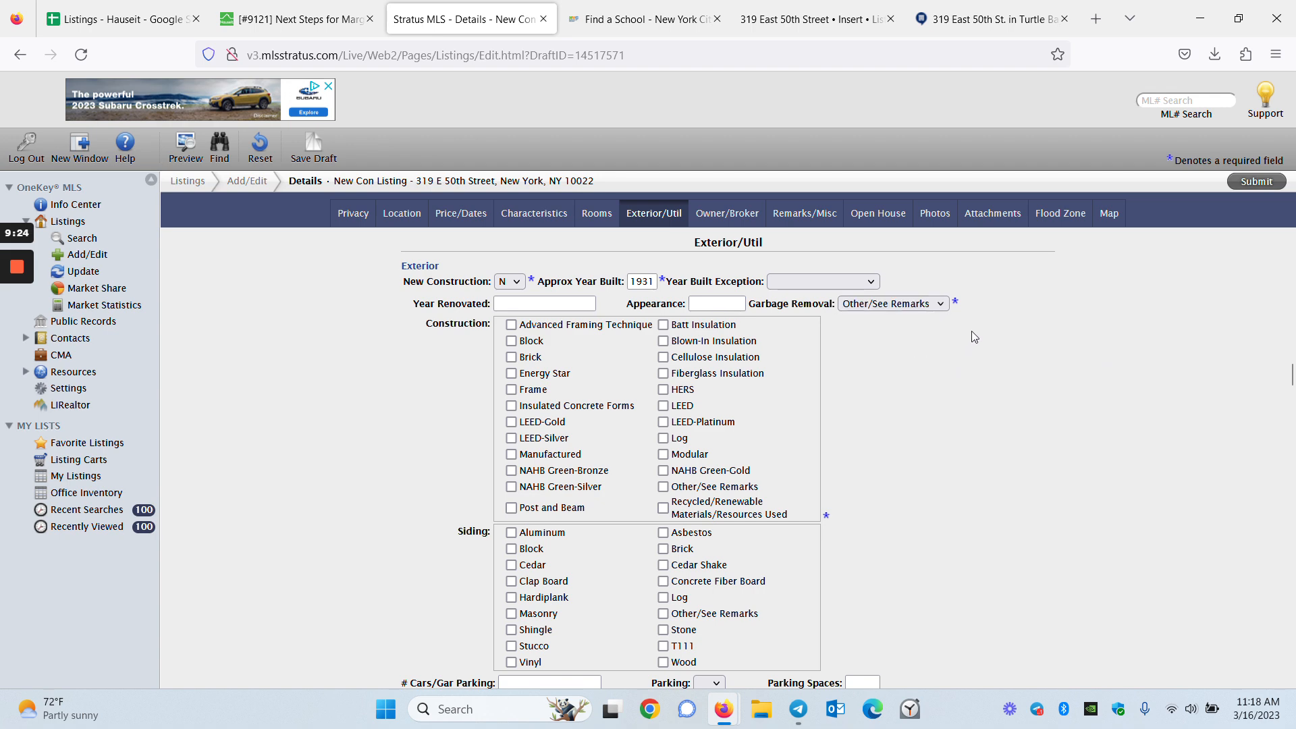
pyautogui.scroll(-5, 958, 427)
pyautogui.scroll(-4, 919, 530)
pyautogui.scroll(4, 917, 507)
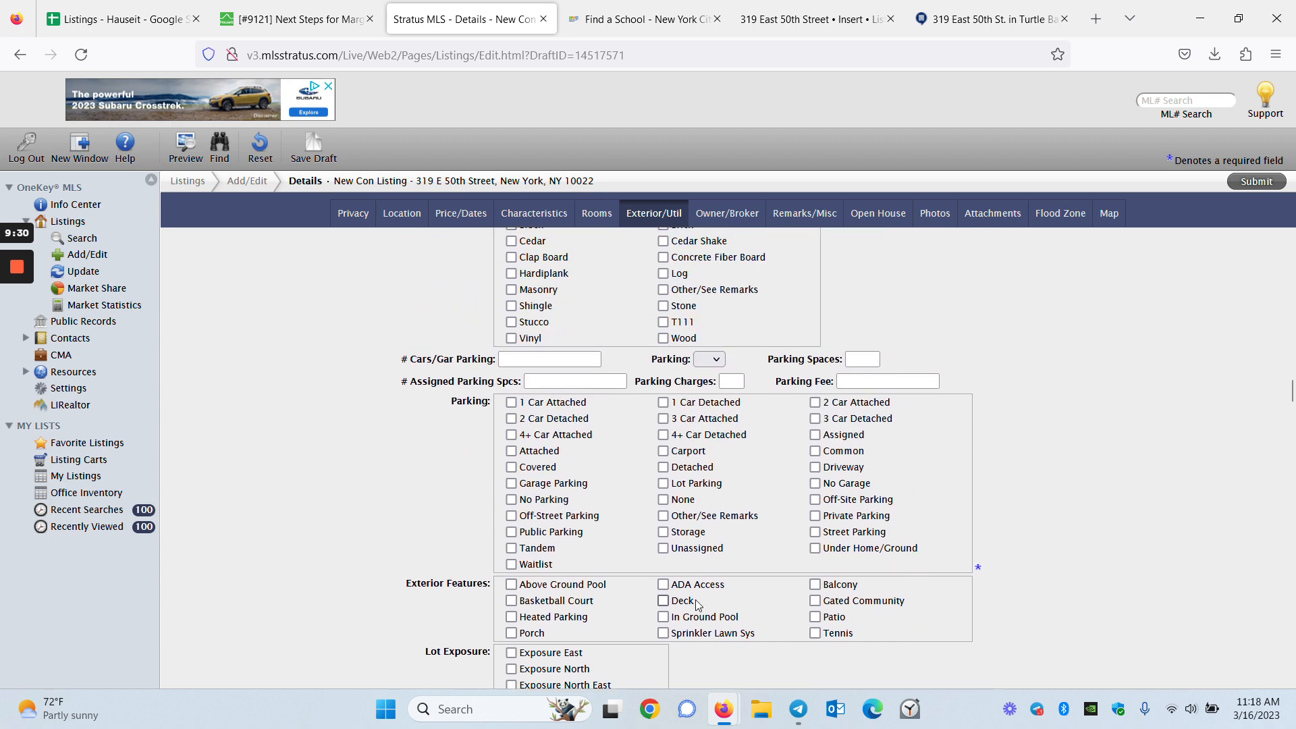
pyautogui.scroll(-7, 878, 621)
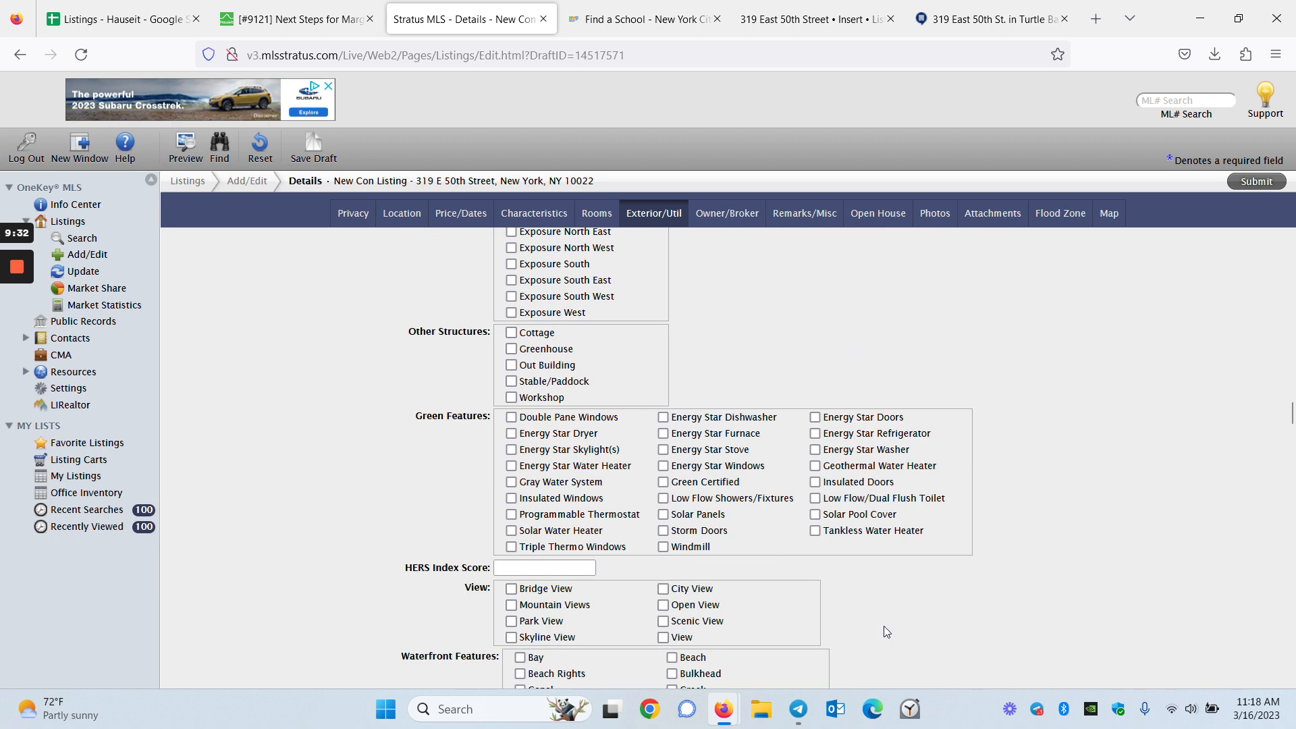
pyautogui.scroll(-3, 884, 625)
pyautogui.scroll(-6, 884, 624)
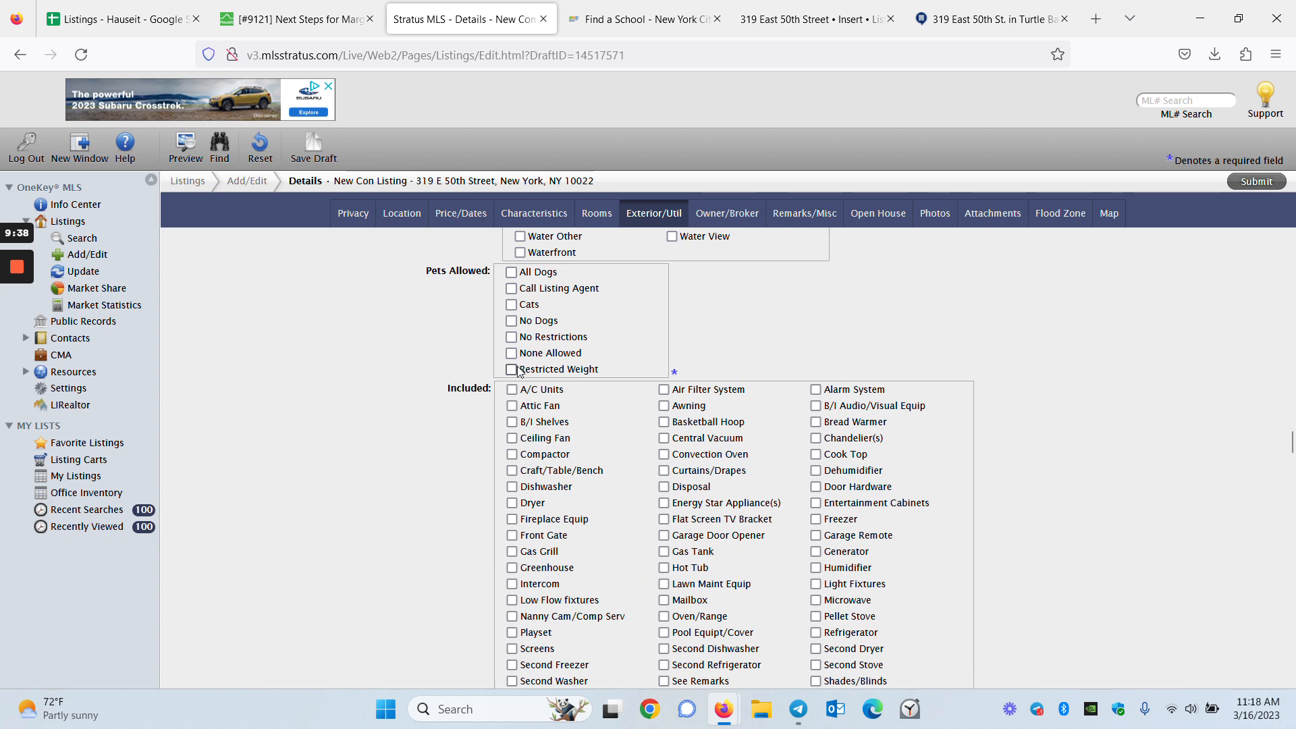
# Check the ticket's pet policy (dogs and cats allowed) and return to the listing form
pyautogui.click(297, 19)
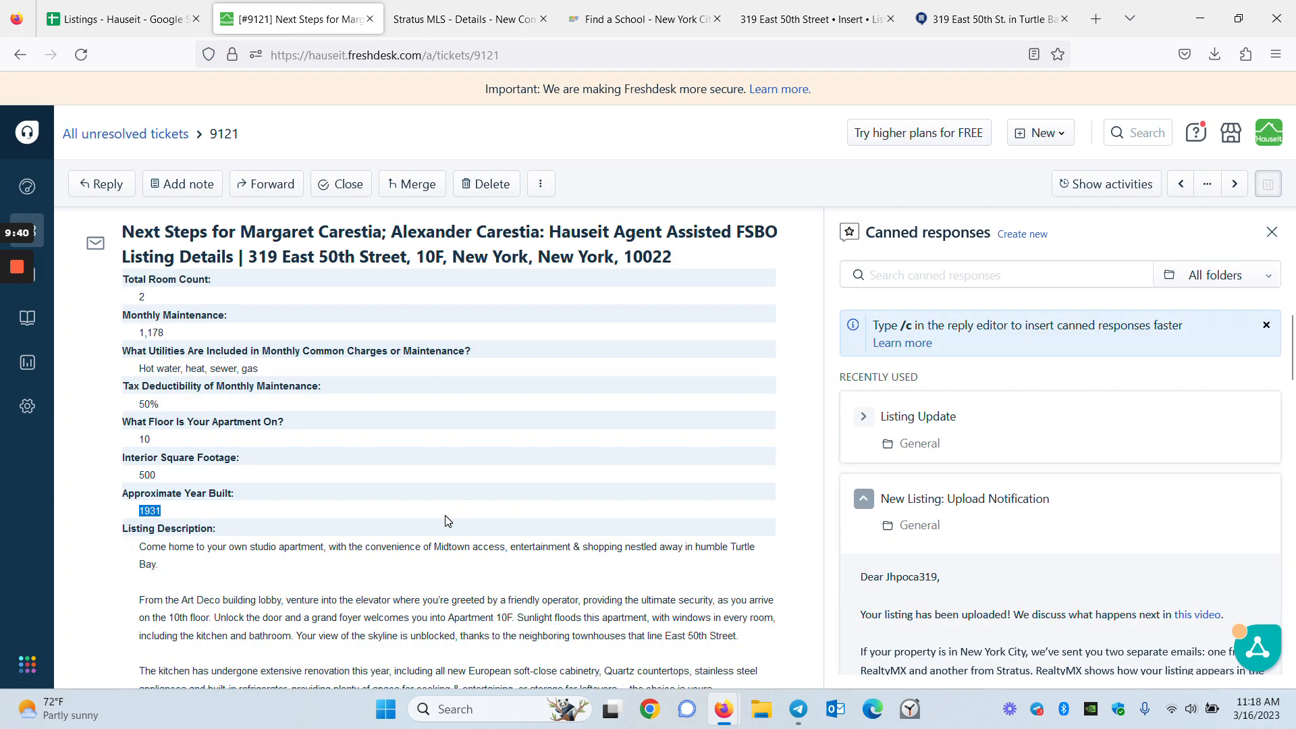
pyautogui.scroll(3, 445, 518)
pyautogui.scroll(-15, 446, 519)
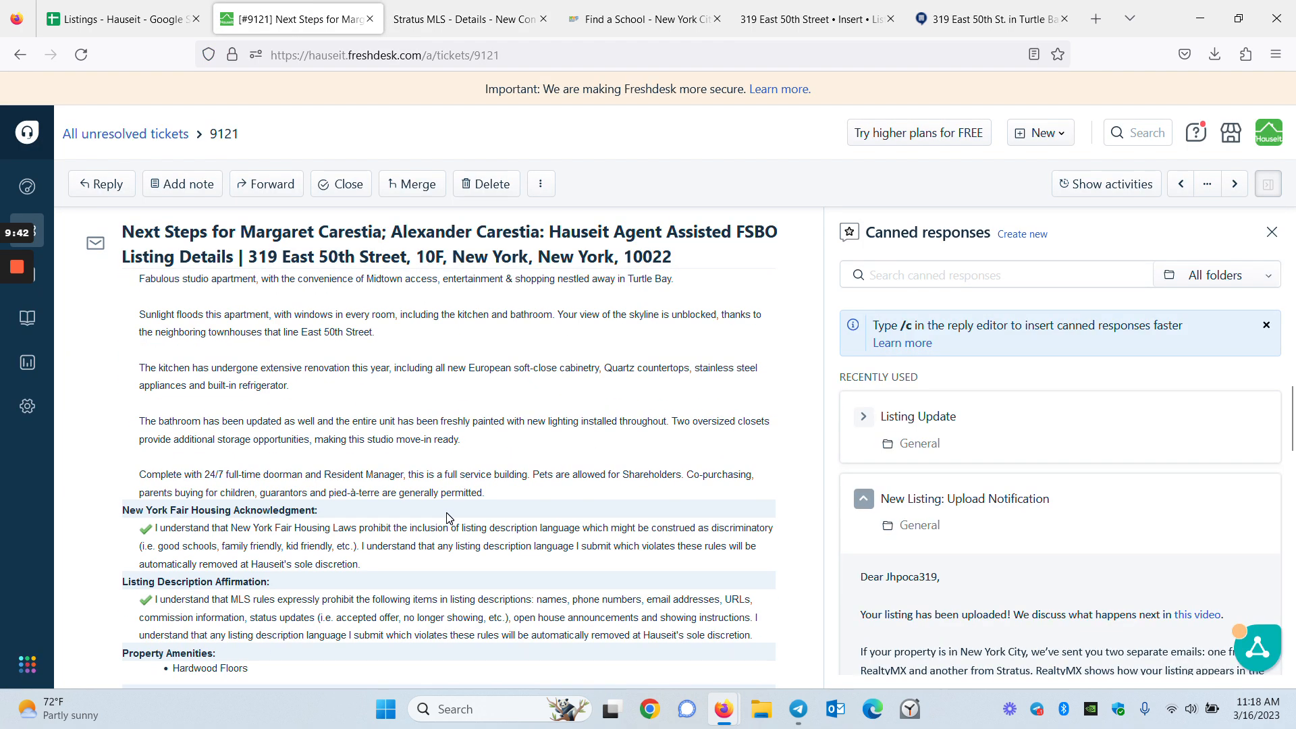
pyautogui.scroll(-10, 450, 518)
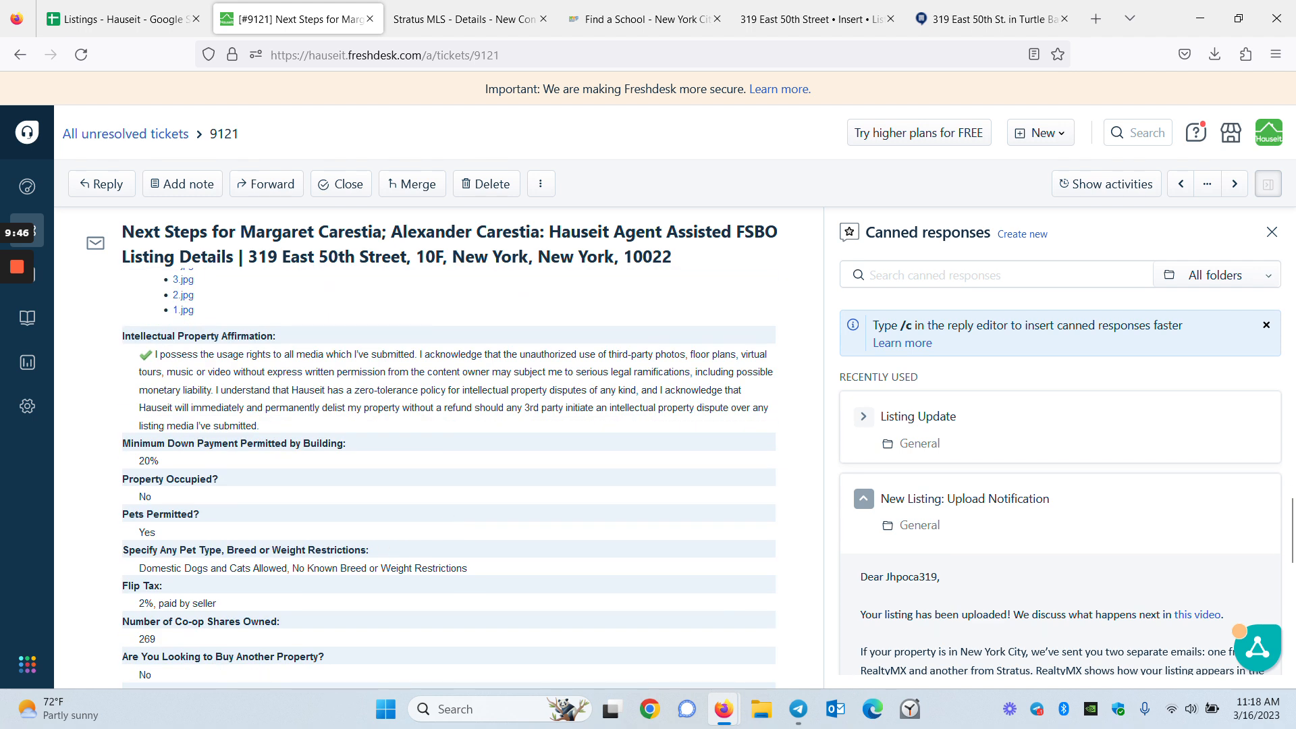
pyautogui.click(457, 7)
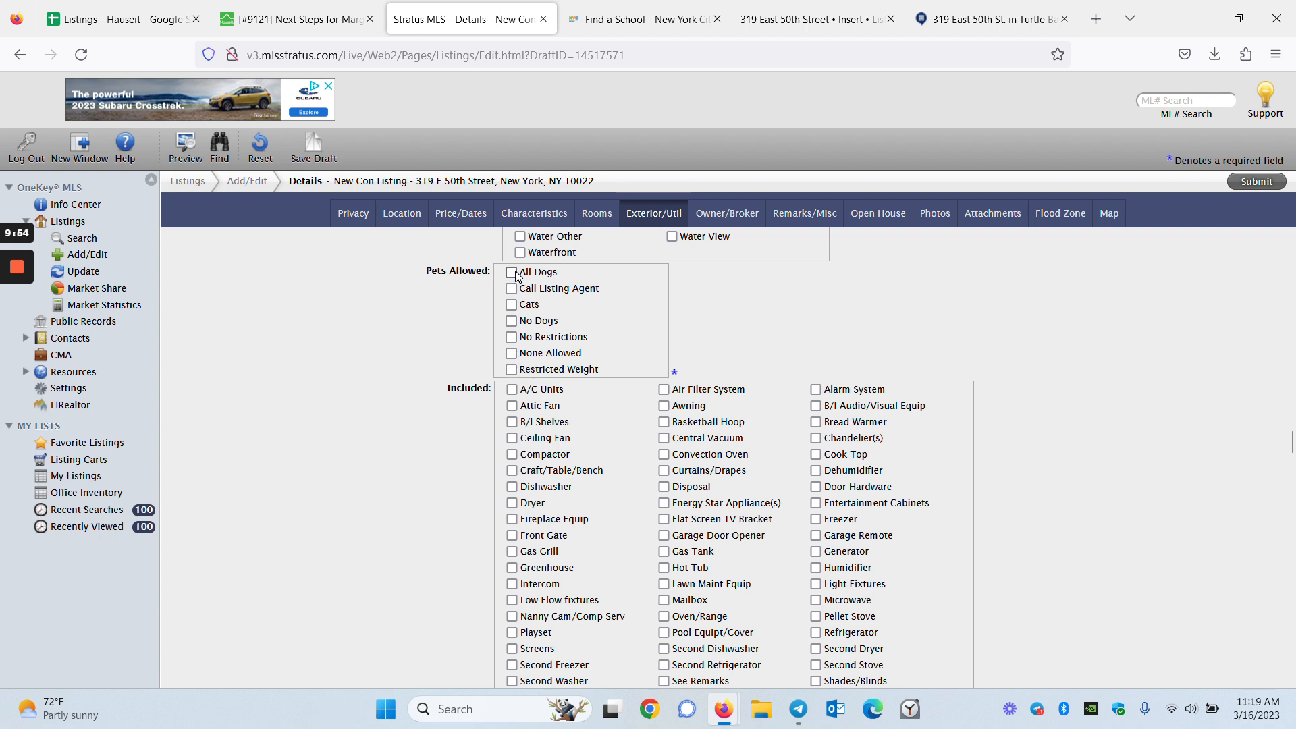
# Allow cats and all dogs as pets in the listing
pyautogui.click(511, 305)
pyautogui.click(512, 272)
pyautogui.scroll(-2, 912, 439)
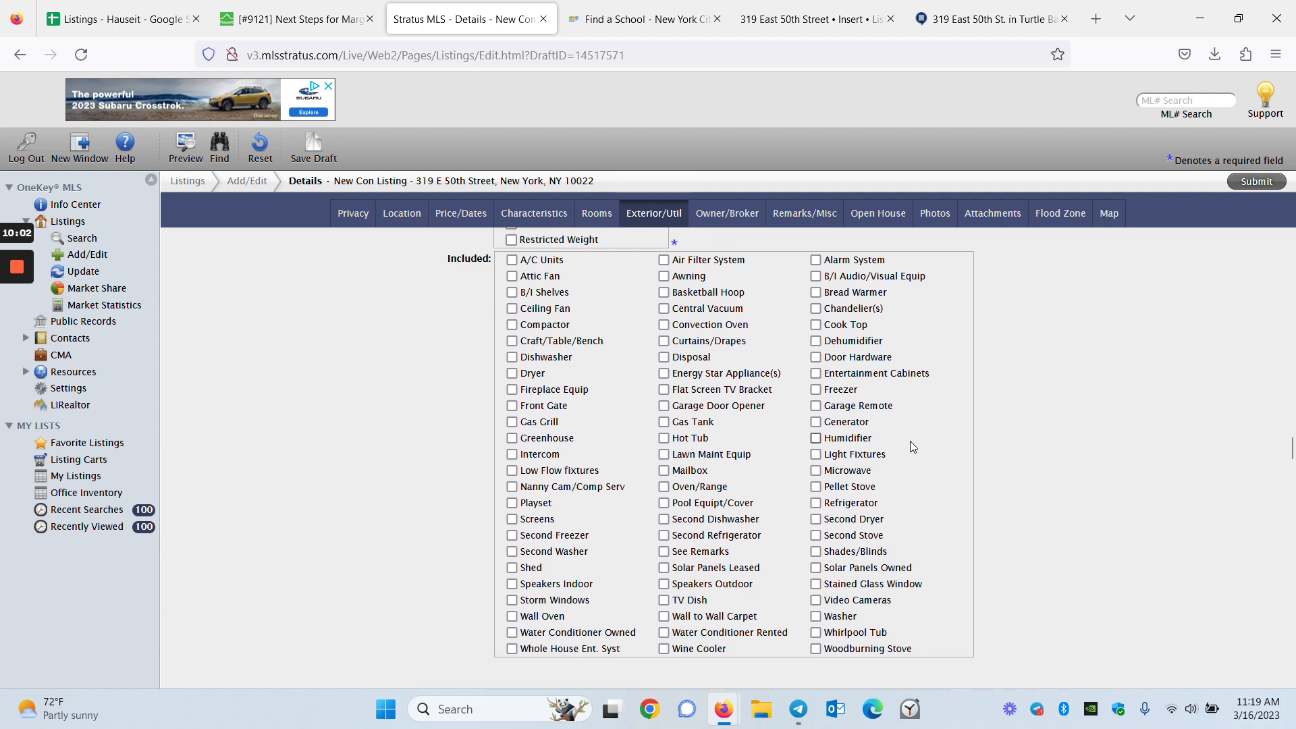
pyautogui.scroll(-2, 920, 439)
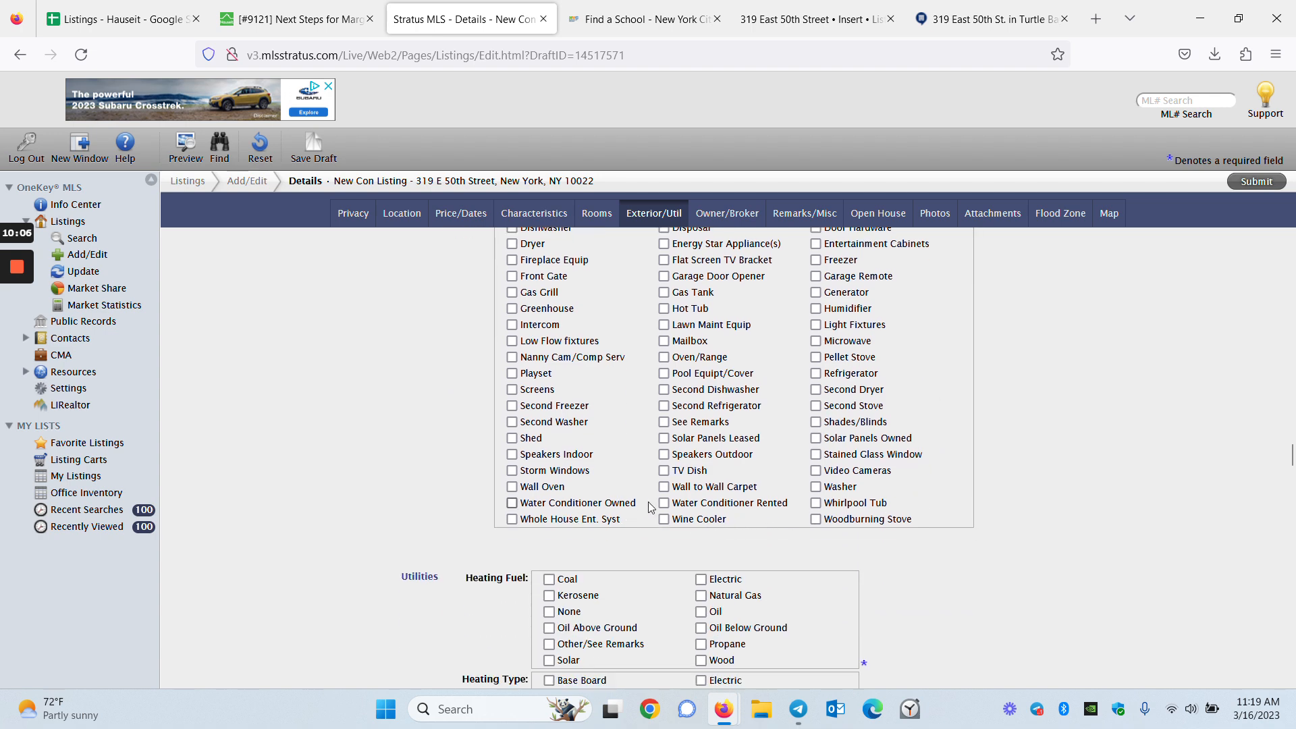
pyautogui.scroll(1, 641, 500)
pyautogui.scroll(-5, 1002, 621)
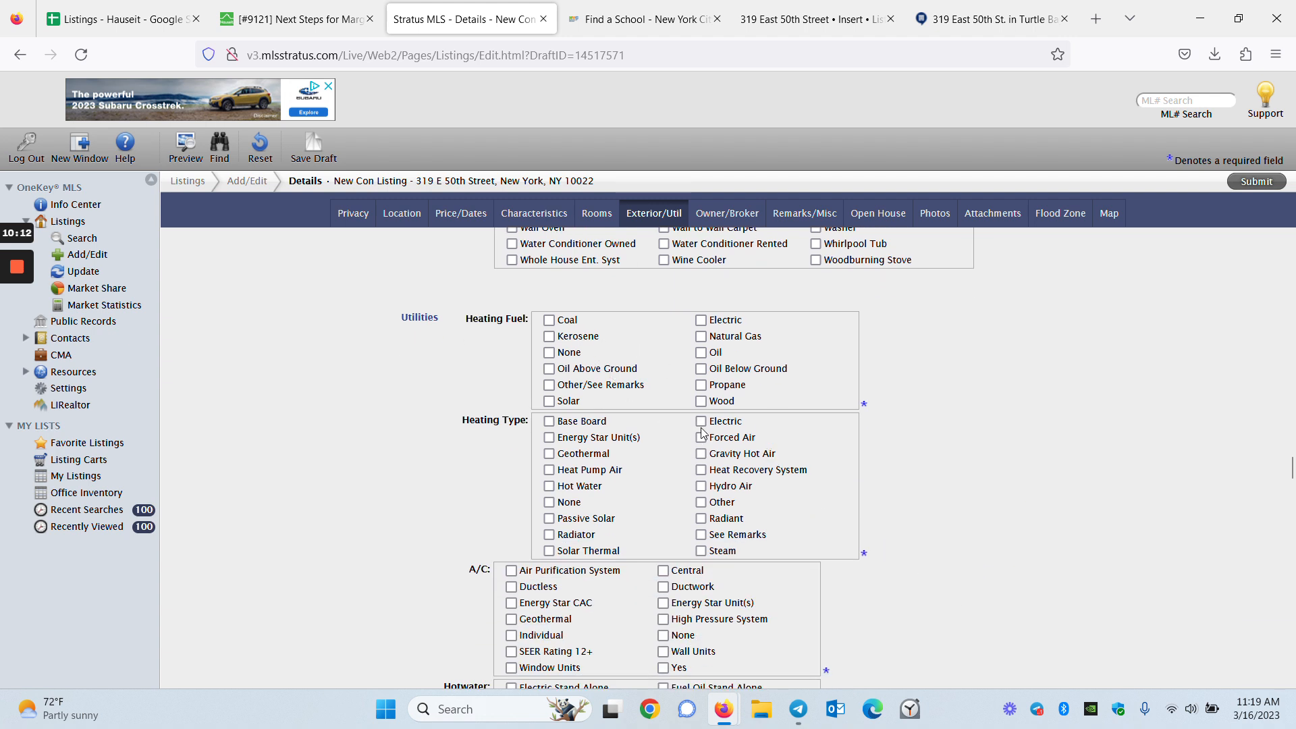
# Mark heating fuel Other/See Remarks, heating type See Remarks and A/C Wall Units
pyautogui.click(601, 386)
pyautogui.click(753, 541)
pyautogui.scroll(-2, 982, 561)
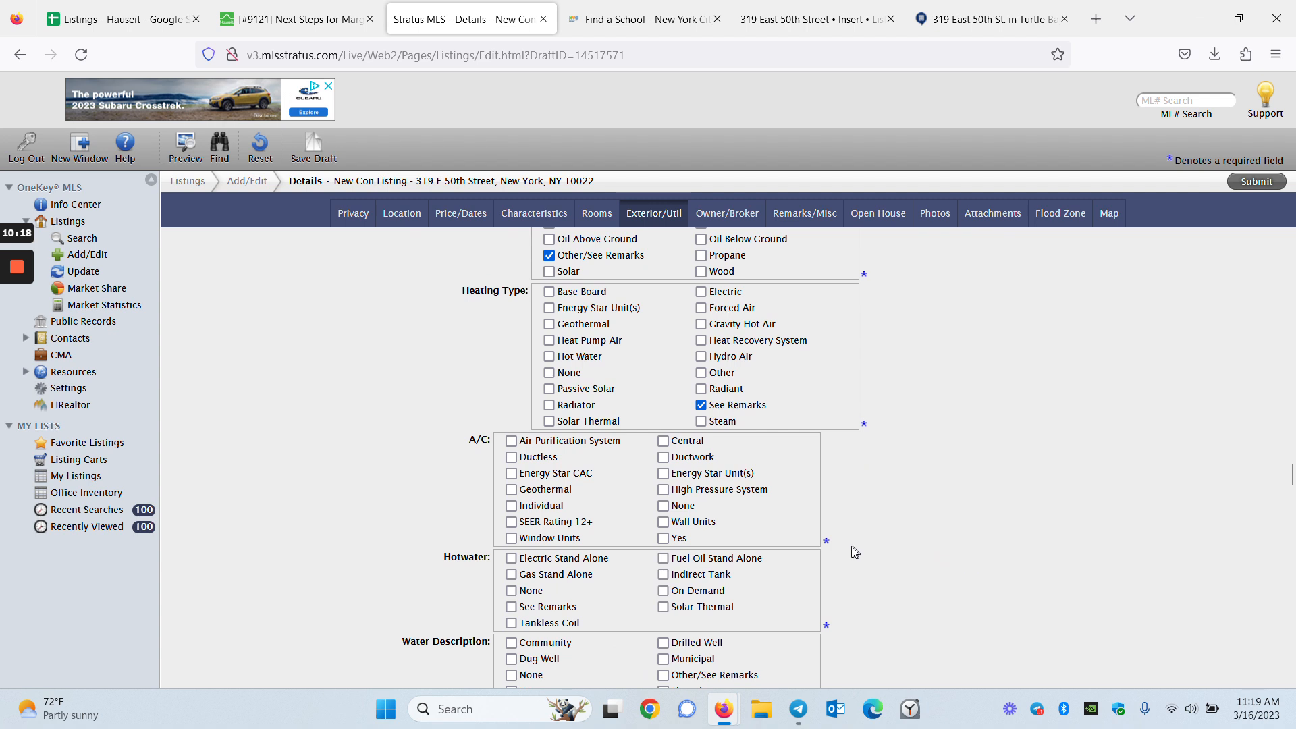
pyautogui.click(690, 523)
# Mark hot water as See Remarks and the water source as Municipal
pyautogui.scroll(-1, 1031, 572)
pyautogui.scroll(-1, 1015, 572)
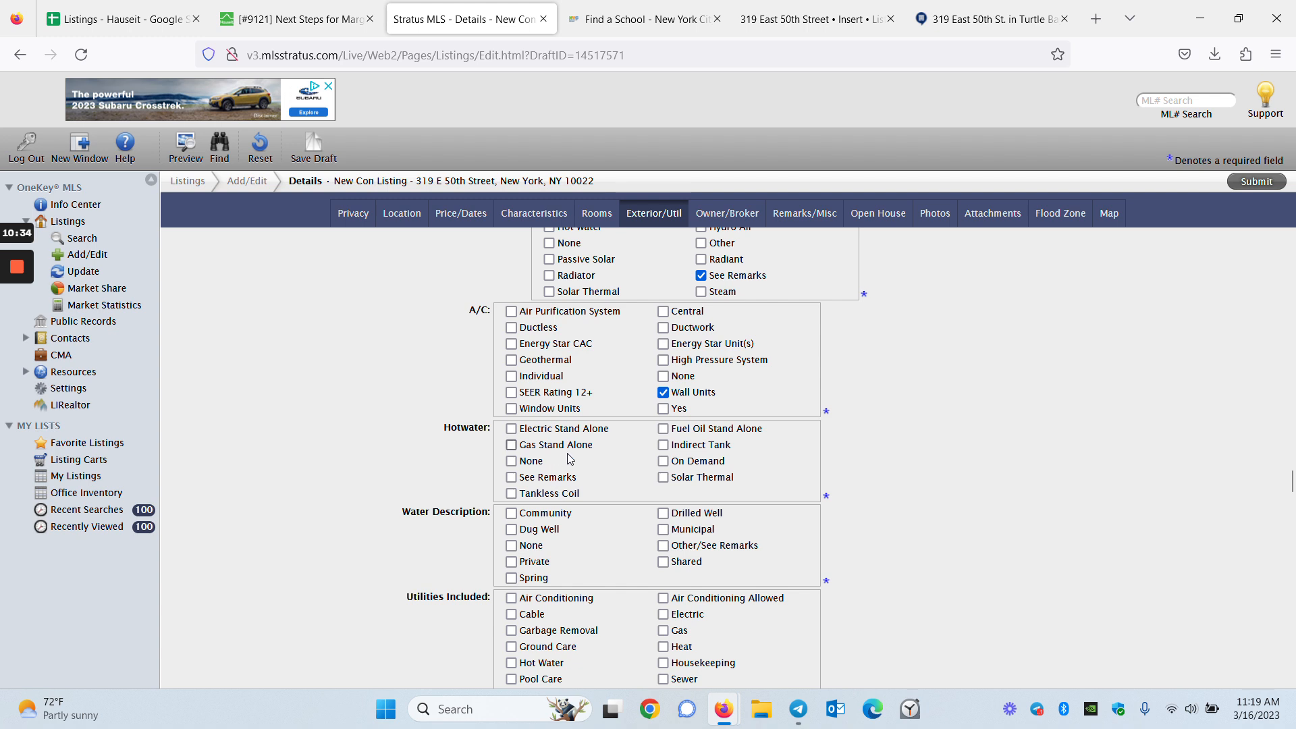
pyautogui.click(550, 479)
pyautogui.scroll(-1, 1065, 580)
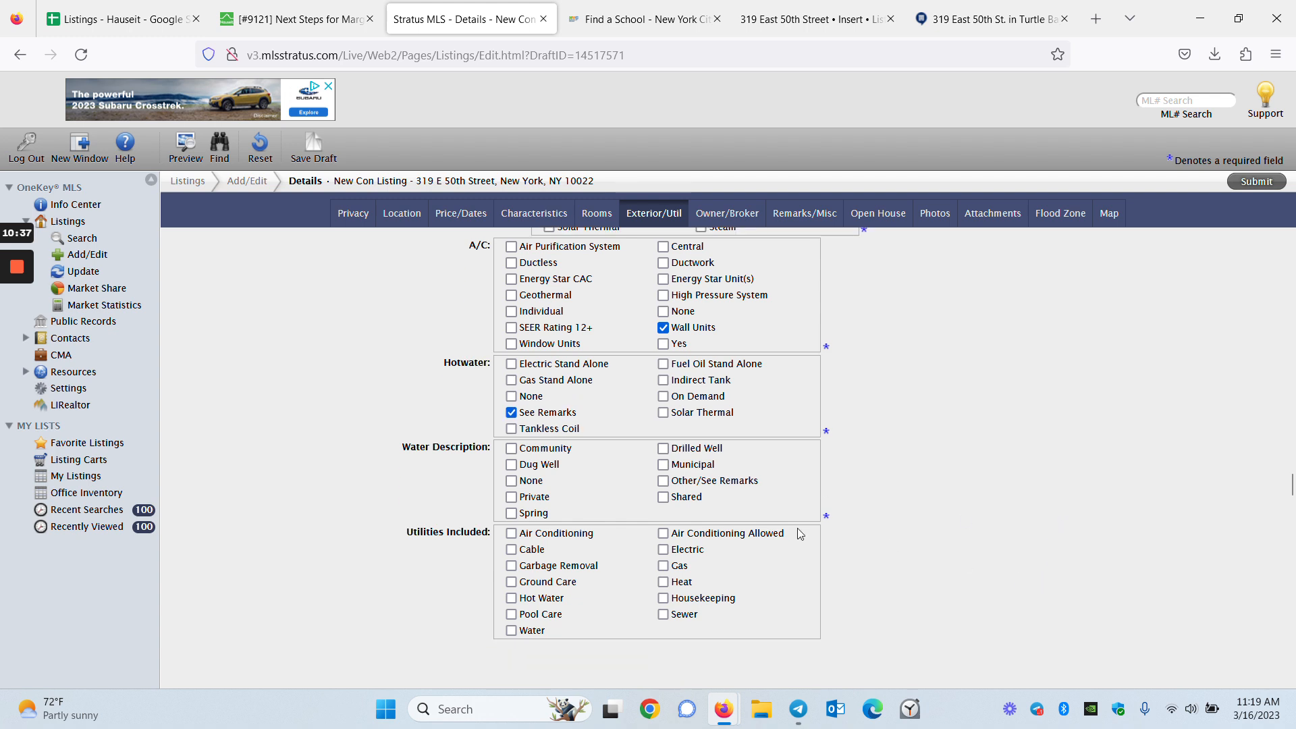
pyautogui.click(684, 465)
pyautogui.scroll(-2, 979, 548)
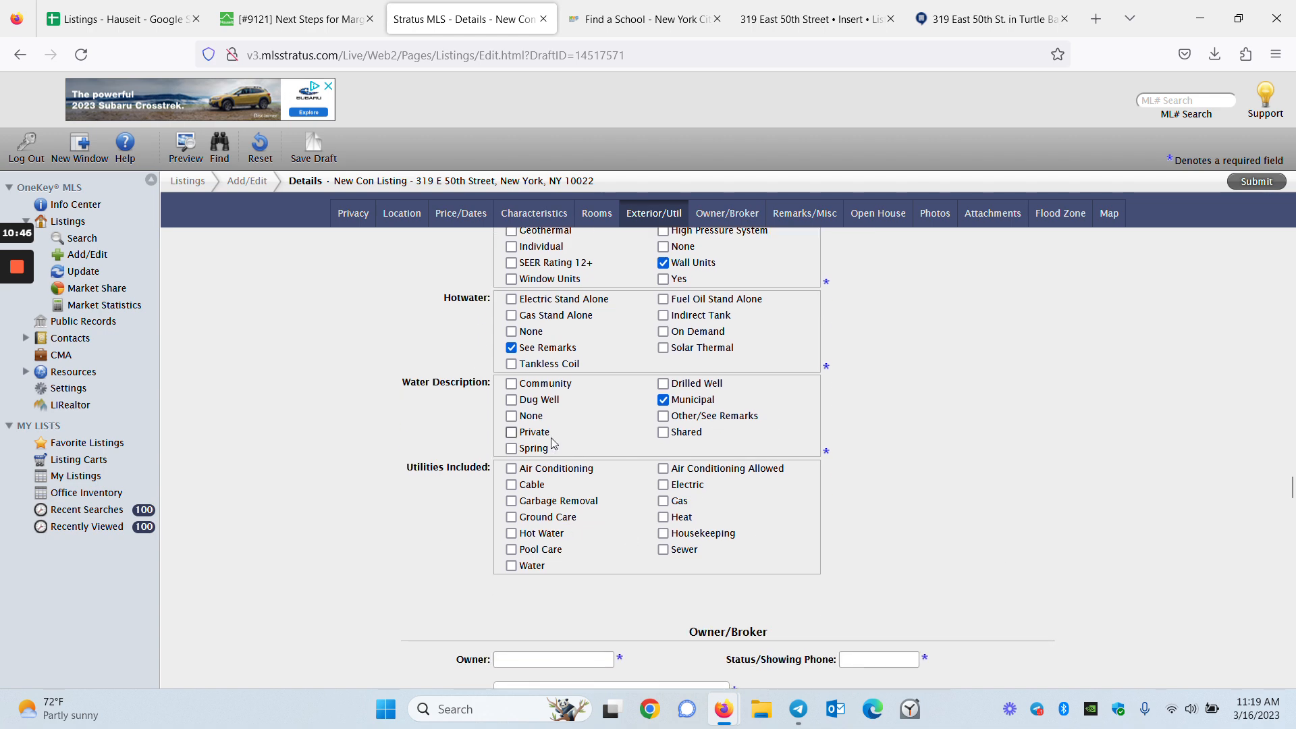
# Scroll the ticket up to the OneKey MLS listing description
pyautogui.click(297, 19)
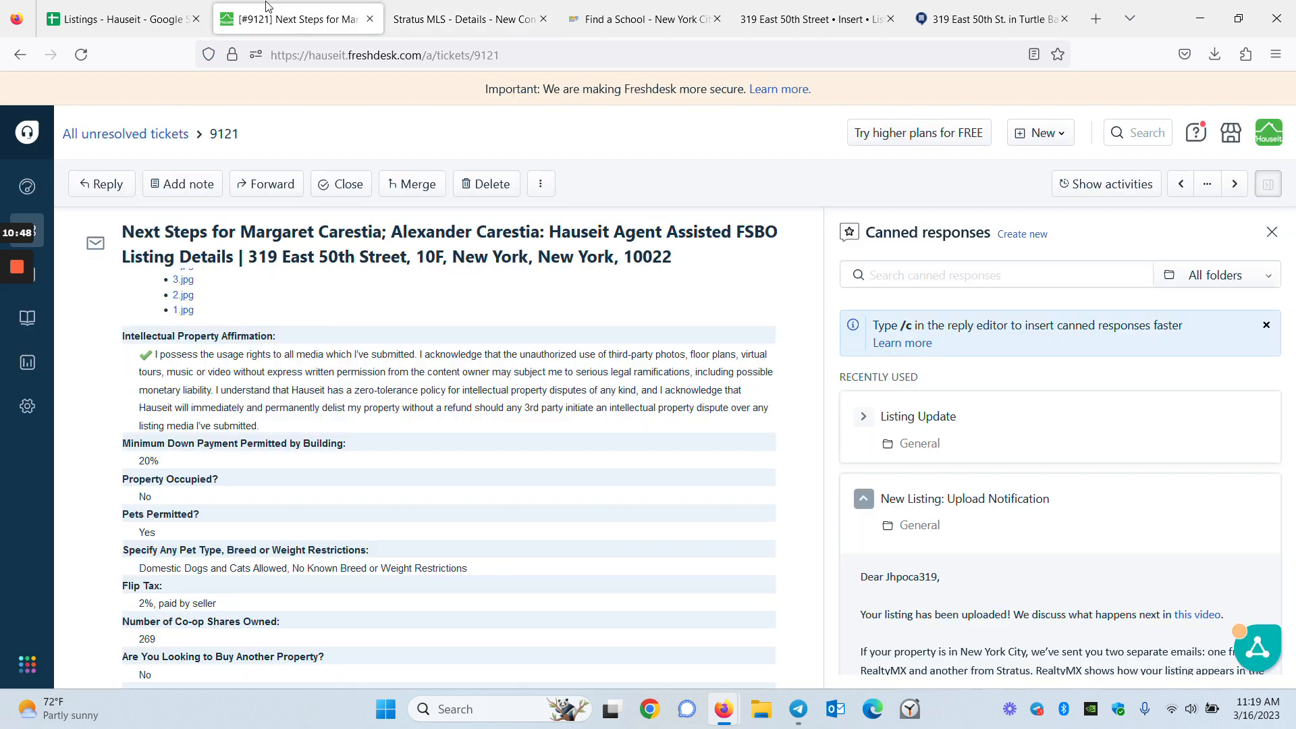
pyautogui.scroll(10, 607, 425)
pyautogui.scroll(3, 607, 427)
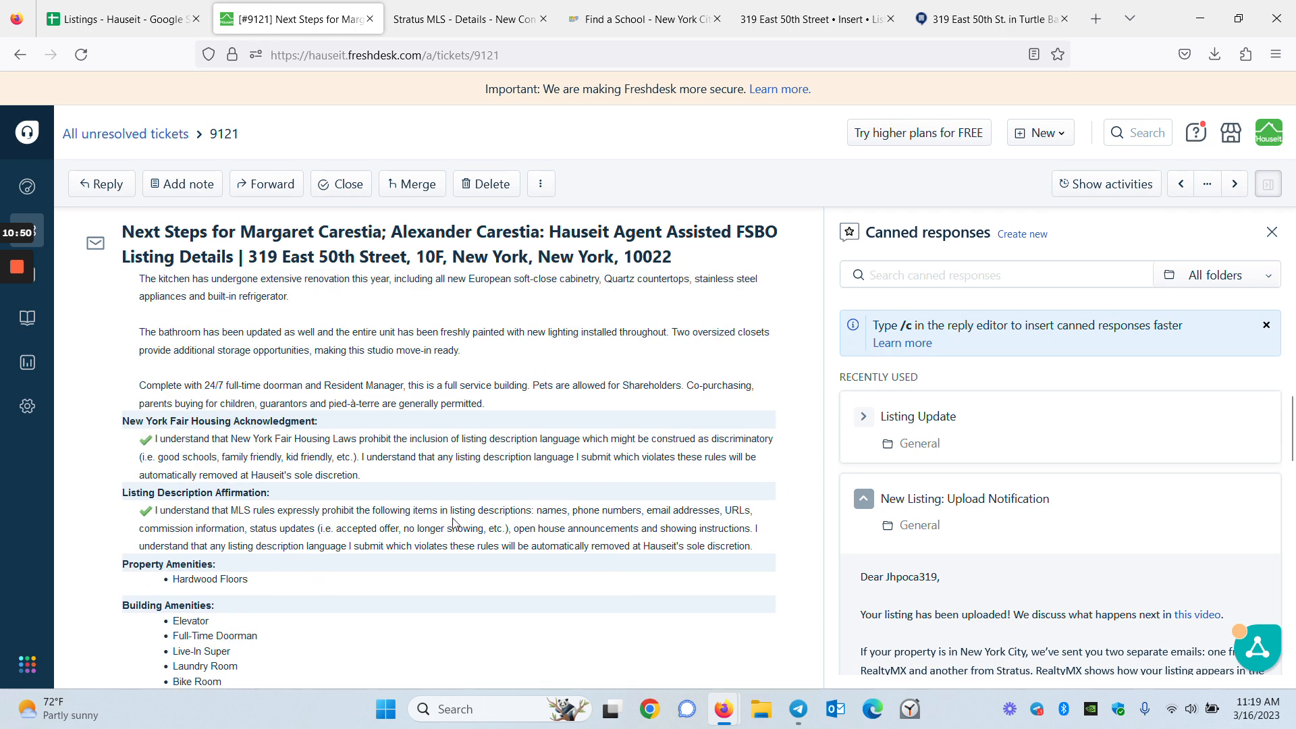
pyautogui.scroll(2, 417, 467)
pyautogui.scroll(2, 472, 489)
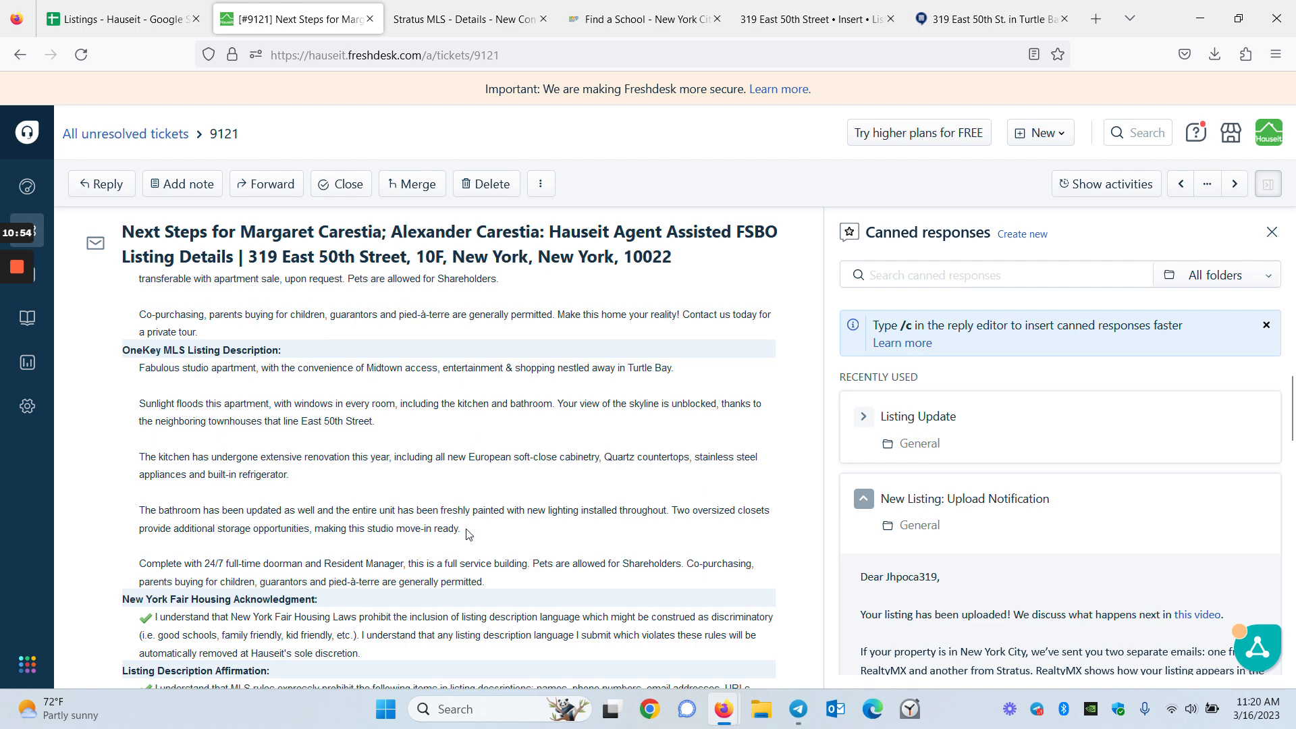
pyautogui.scroll(3, 356, 487)
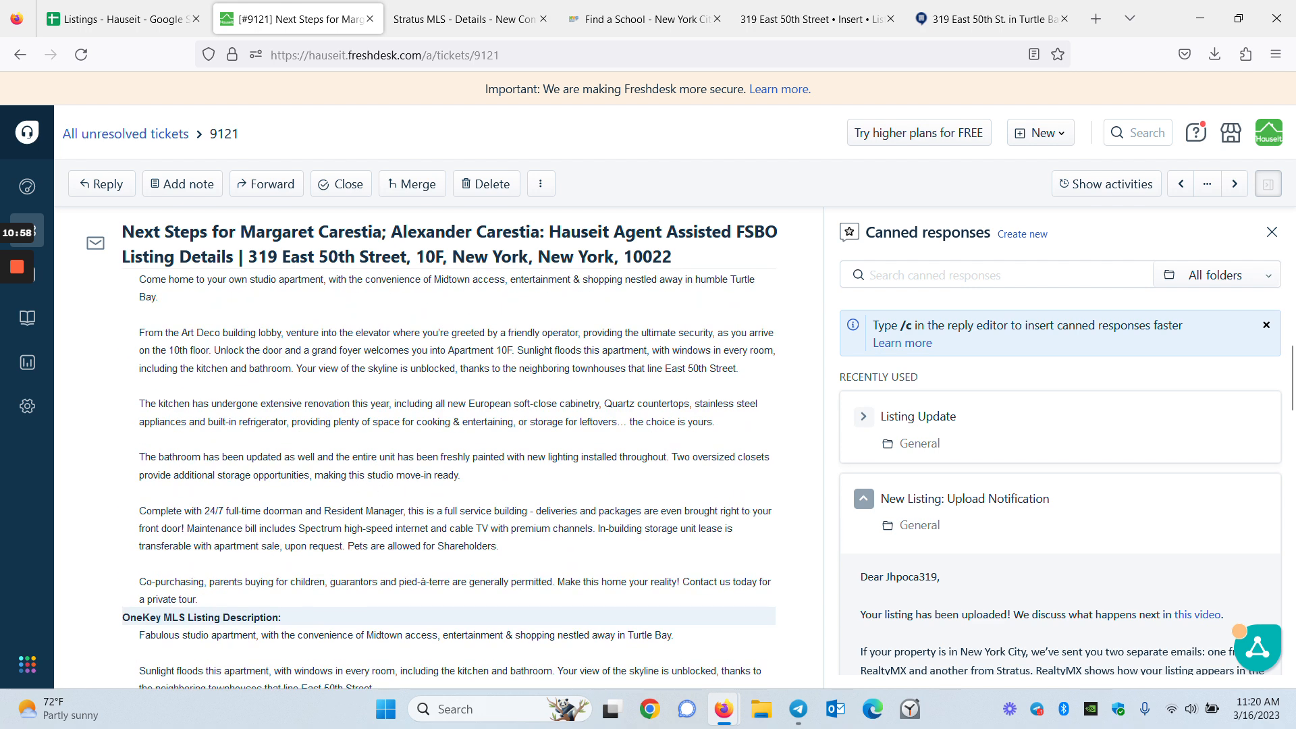
# Tick Cable under Utilities Included, then check the ticket's list of included utilities
pyautogui.click(459, 21)
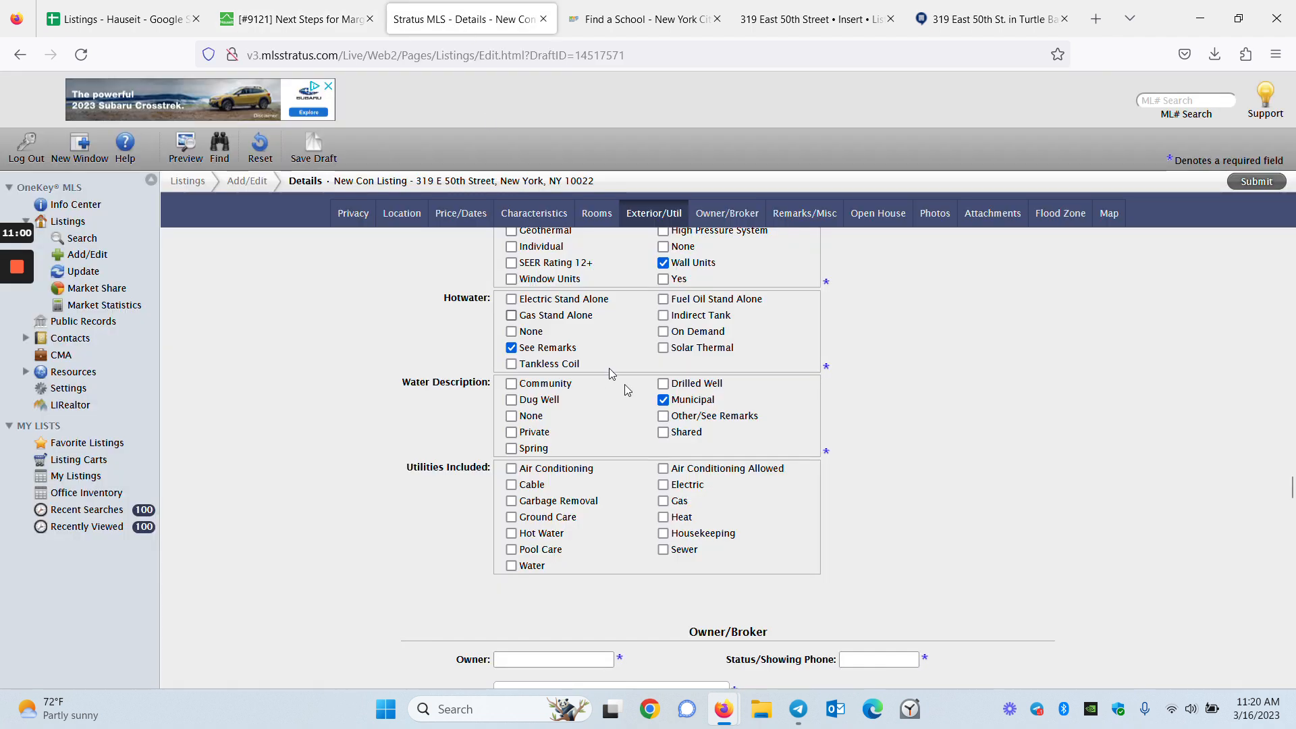
pyautogui.click(527, 485)
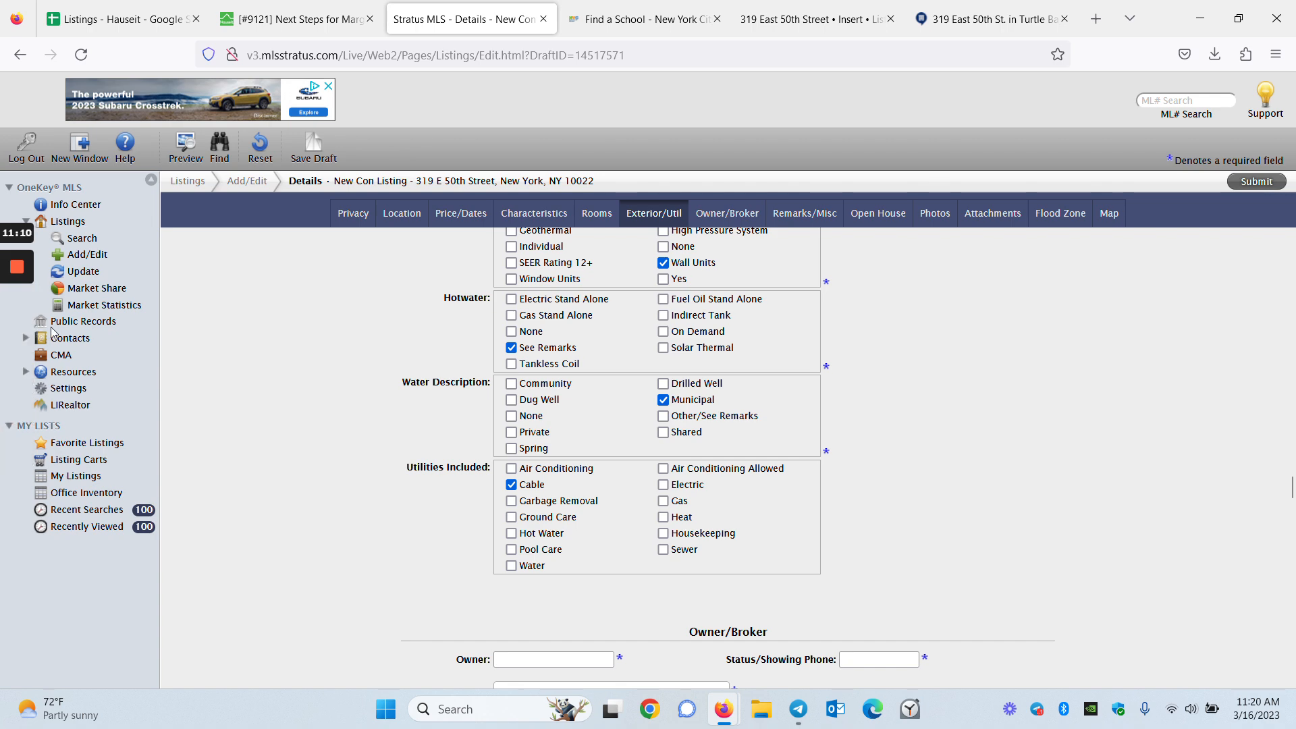
pyautogui.click(297, 19)
pyautogui.scroll(-10, 446, 533)
pyautogui.scroll(1, 432, 513)
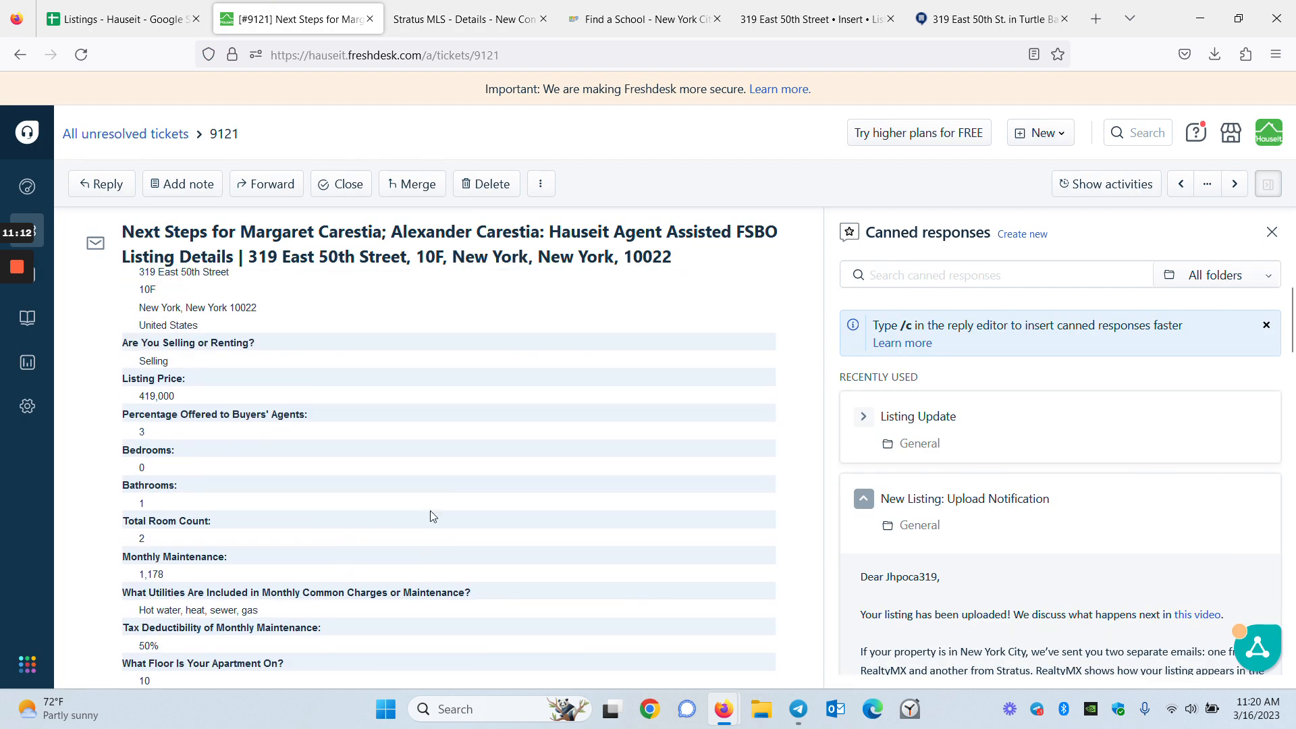
pyautogui.scroll(-1, 197, 561)
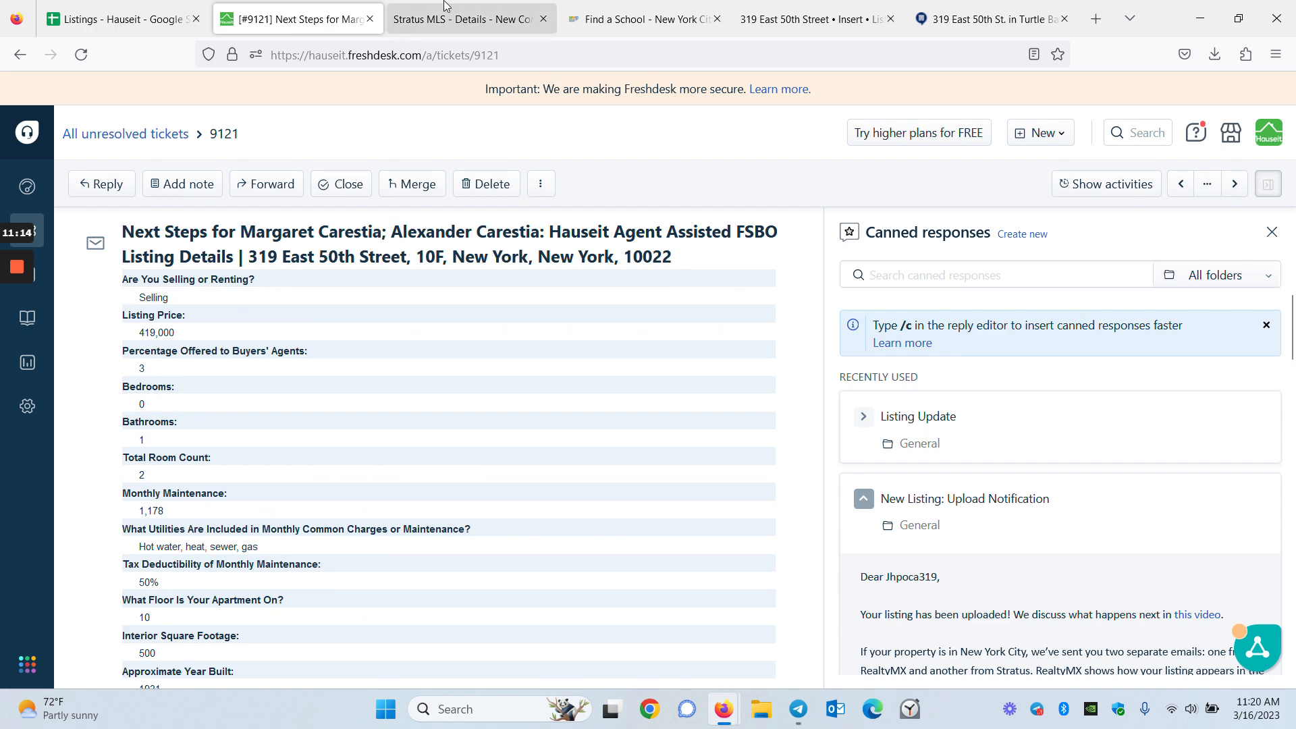
pyautogui.click(403, 29)
# Include Hot Water, Gas, Heat and Sewer among the utilities
pyautogui.click(530, 538)
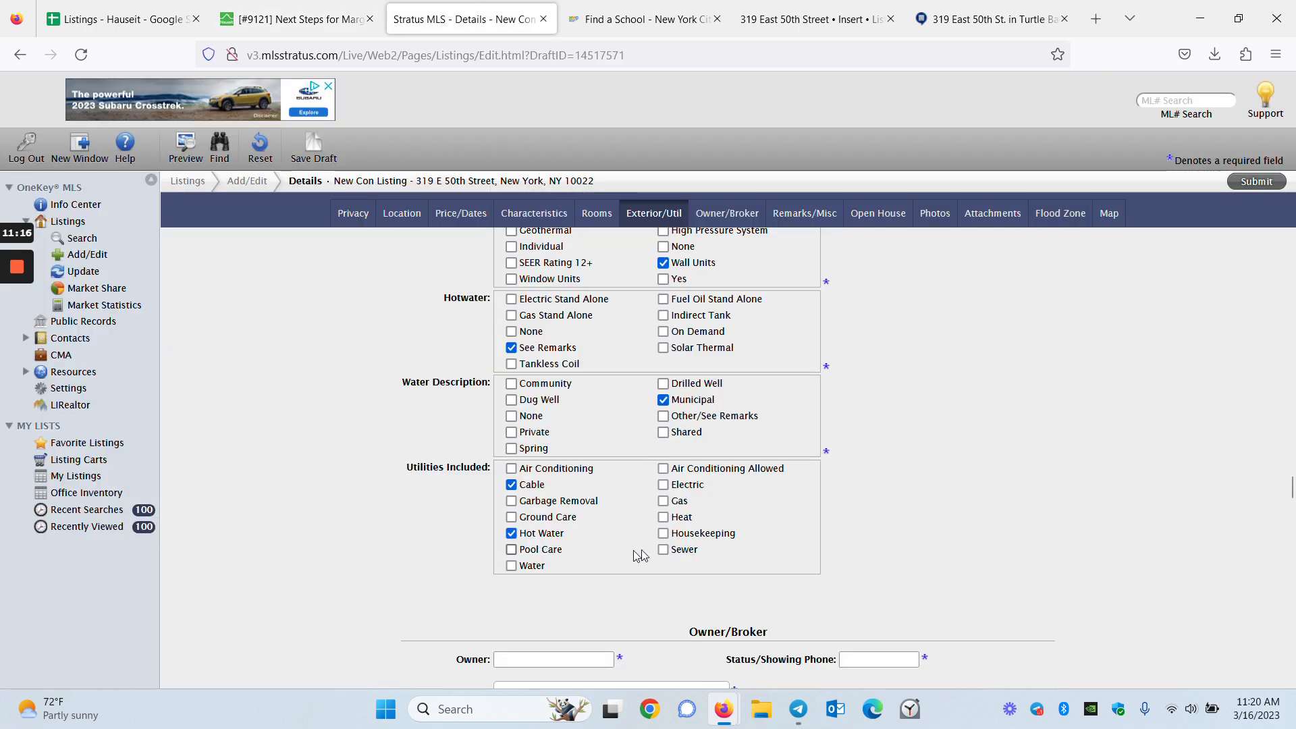
pyautogui.click(664, 501)
pyautogui.click(664, 518)
pyautogui.click(664, 550)
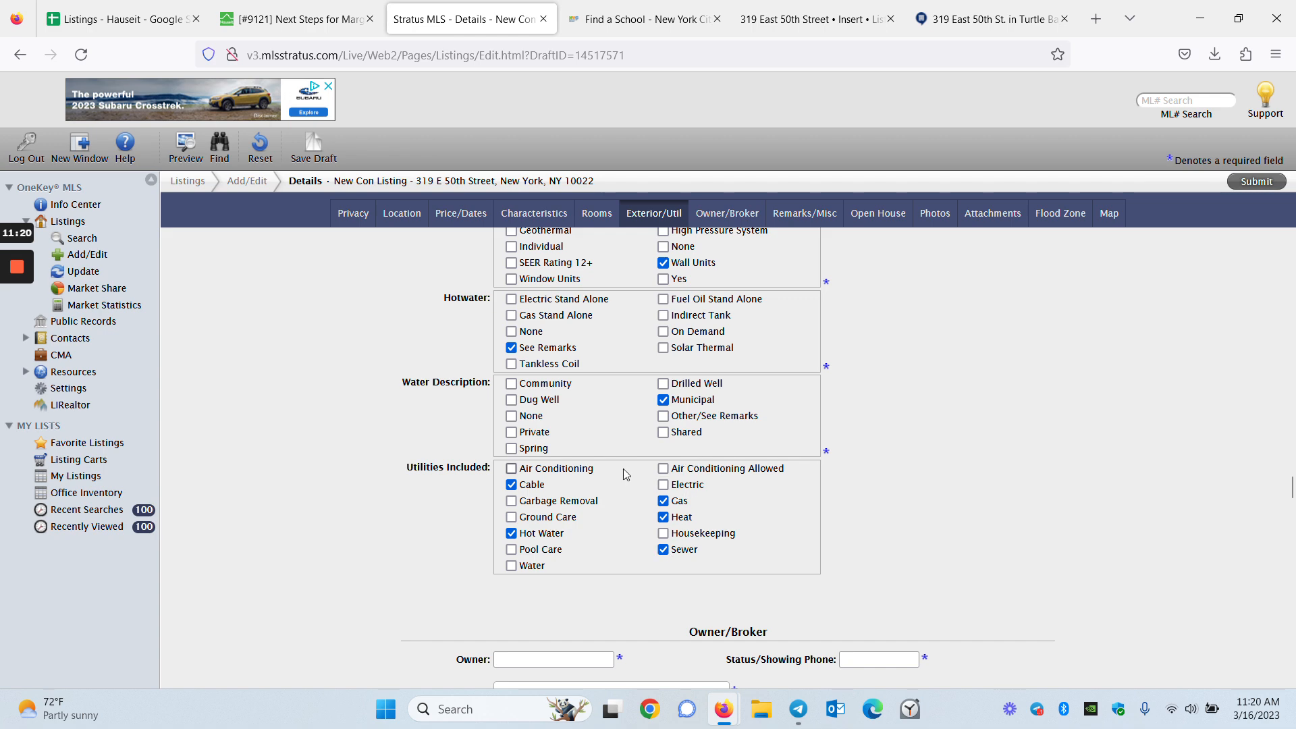
pyautogui.scroll(-4, 739, 591)
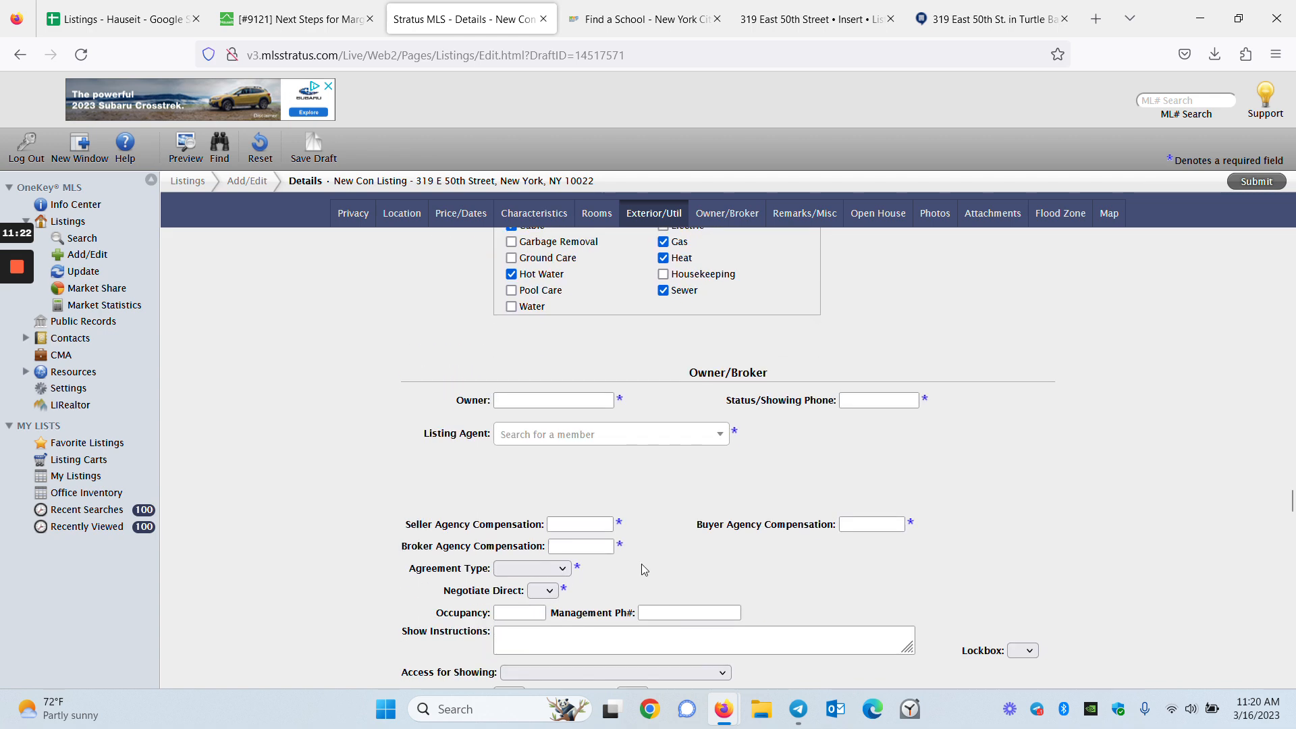
# Copy the owners' names from the ticket into the Owner field
pyautogui.click(552, 402)
pyautogui.scroll(-2, 551, 400)
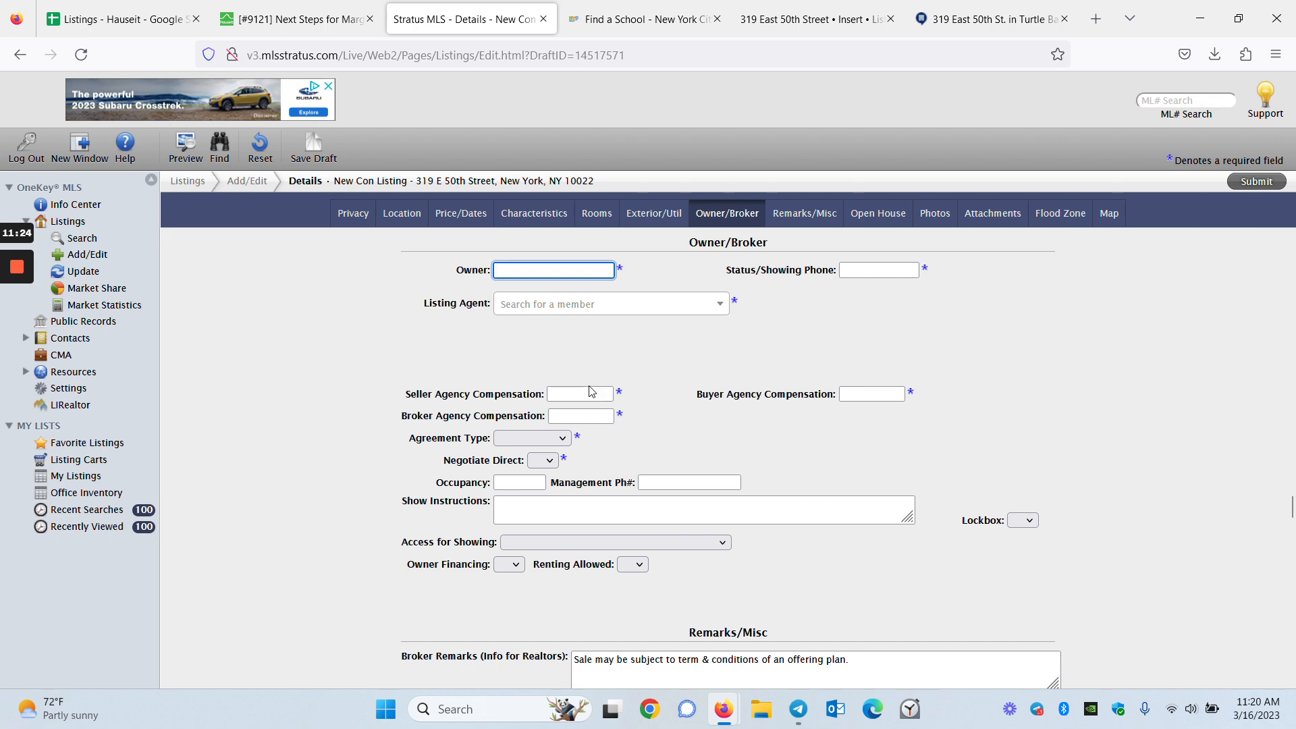
pyautogui.scroll(1, 591, 392)
pyautogui.click(297, 19)
pyautogui.scroll(-10, 317, 418)
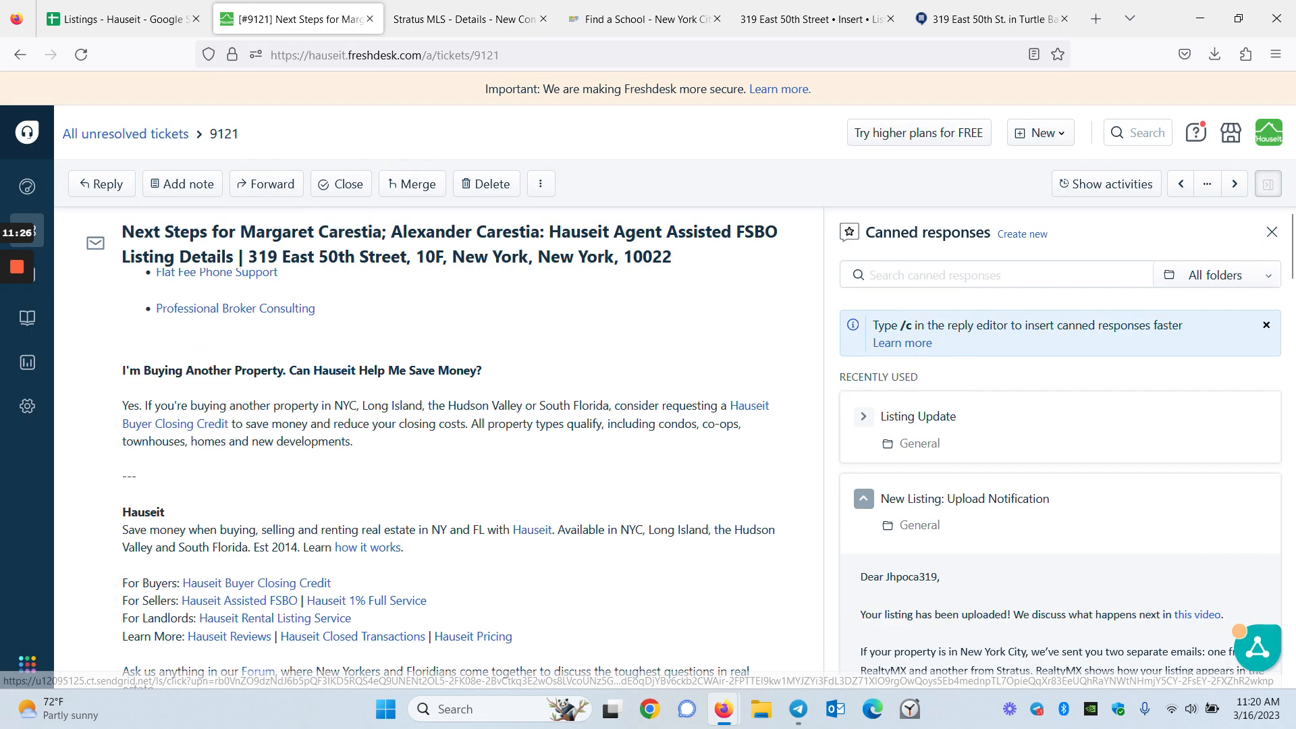
pyautogui.scroll(-4, 265, 544)
pyautogui.tripleClick(196, 513)
pyautogui.hotkey('ctrl', 'c')
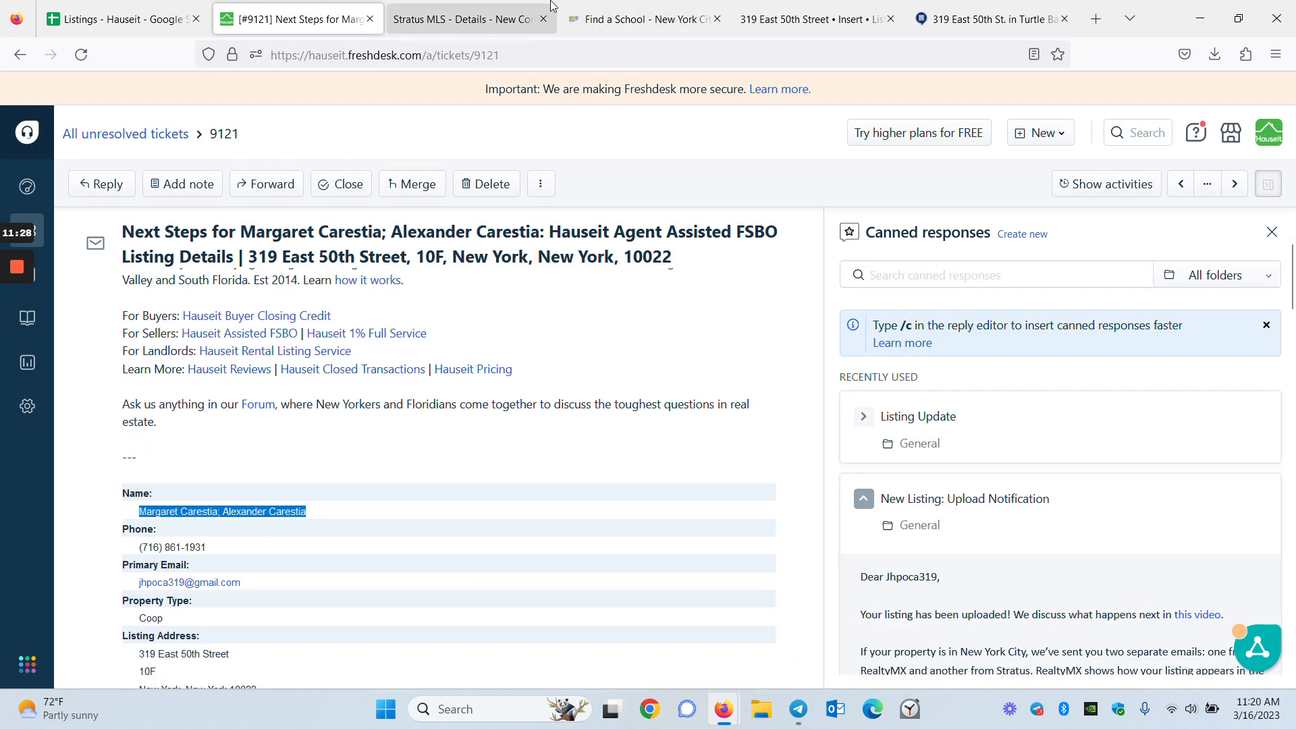
pyautogui.click(472, 19)
pyautogui.hotkey('ctrl', 'v')
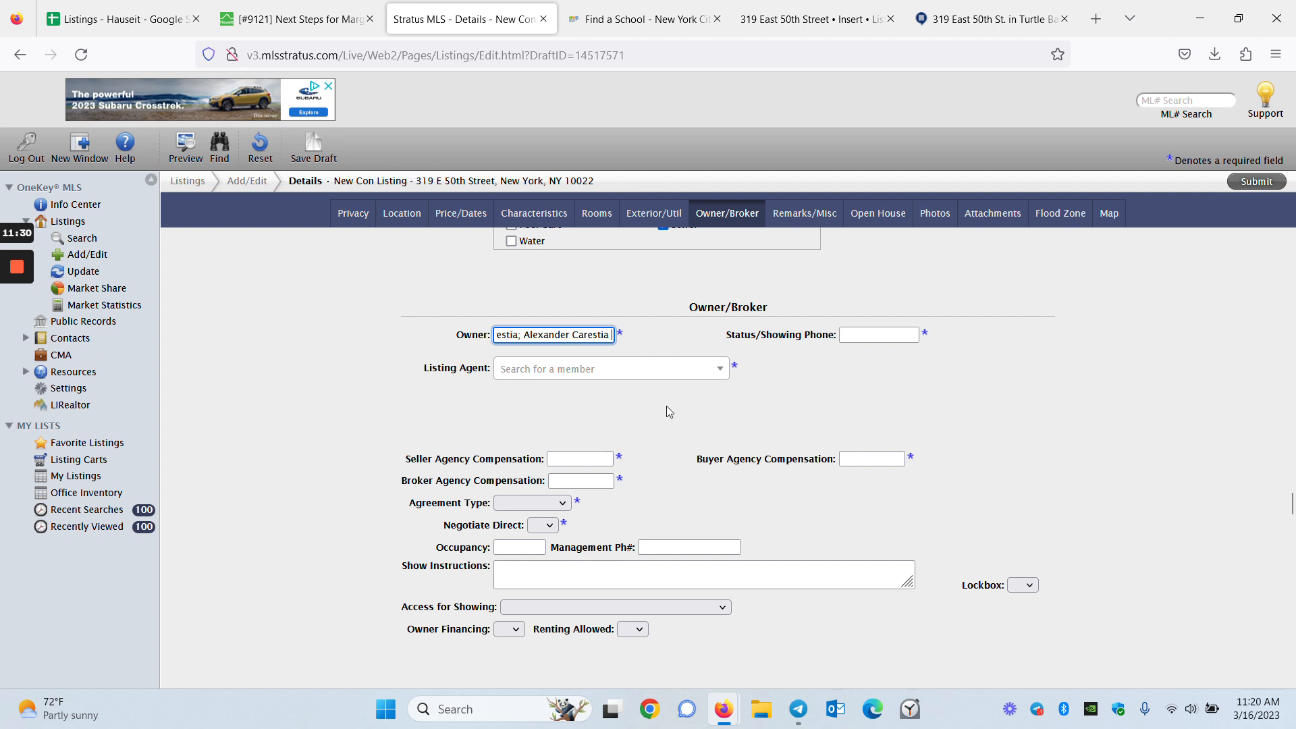
# Search for and choose the Hauseit agent as Listing Agent
pyautogui.click(691, 377)
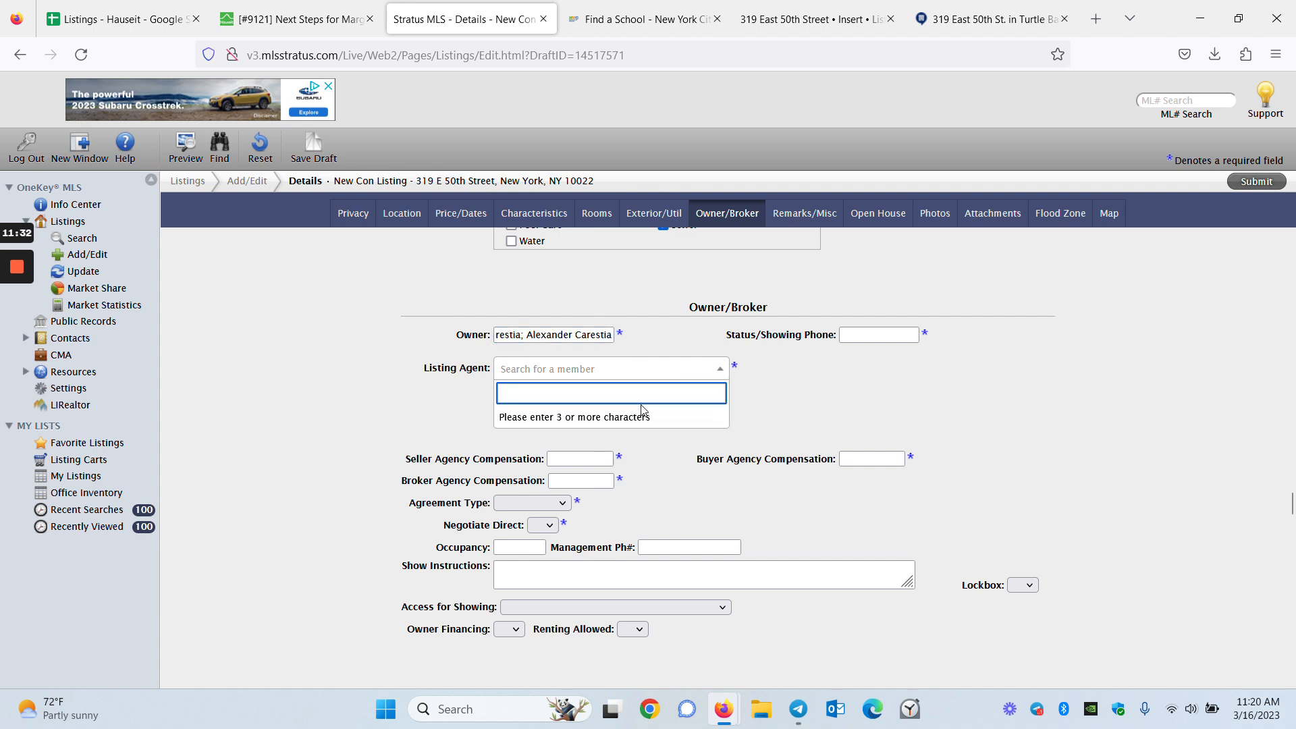
pyautogui.write('nicho')
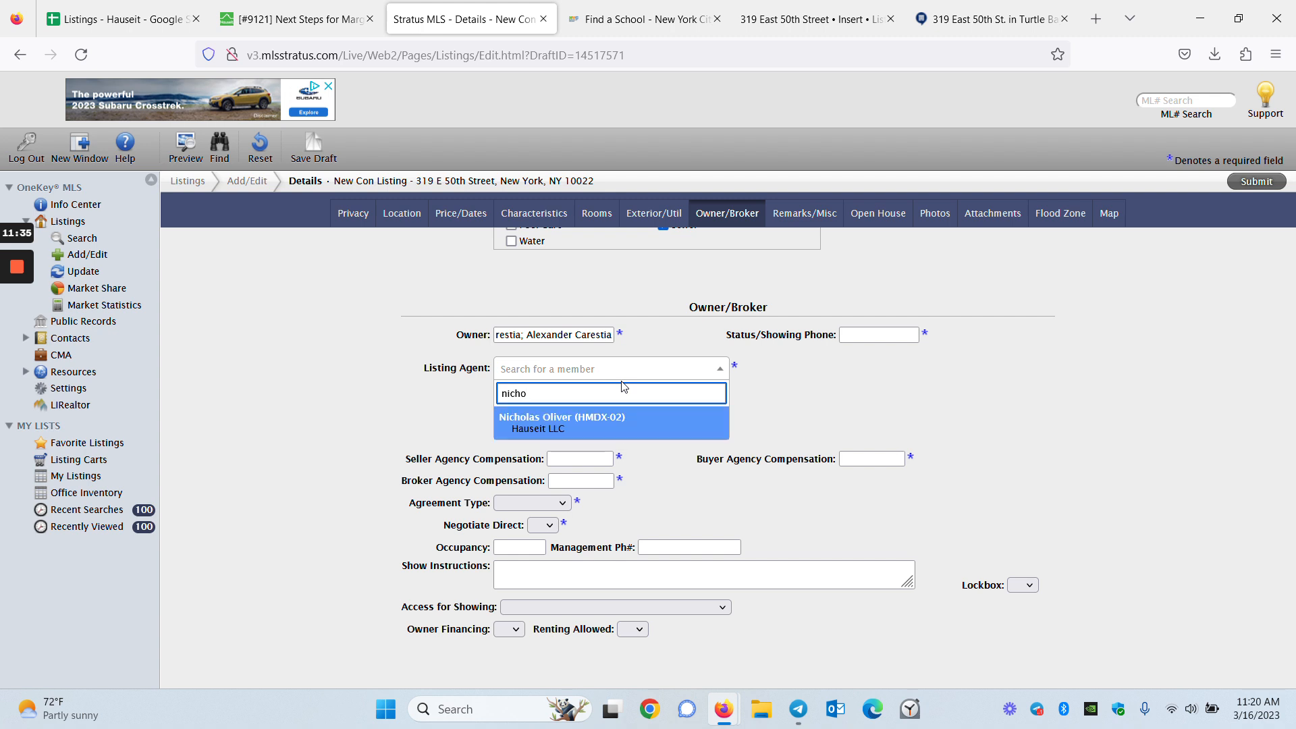
pyautogui.click(690, 423)
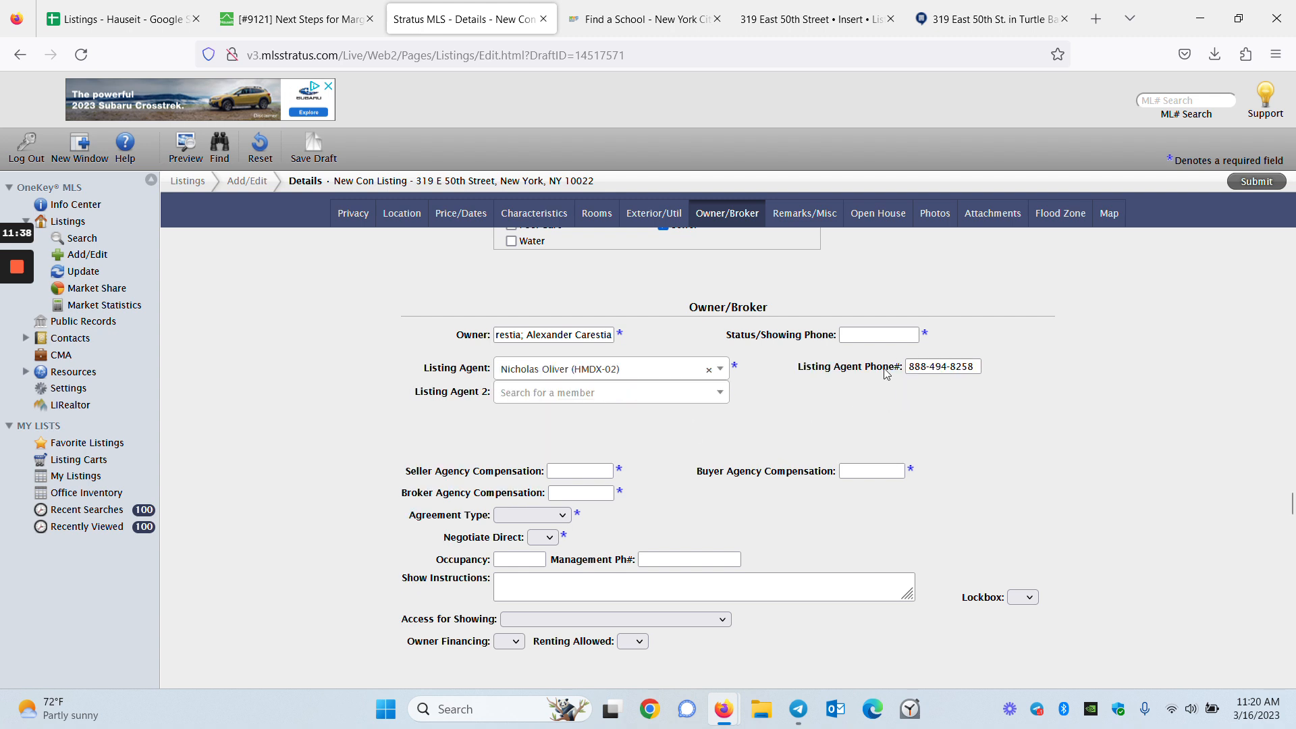
# Copy the listing agent's phone number into Status/Showing Phone
pyautogui.tripleClick(938, 366)
pyautogui.hotkey('ctrl', 'c')
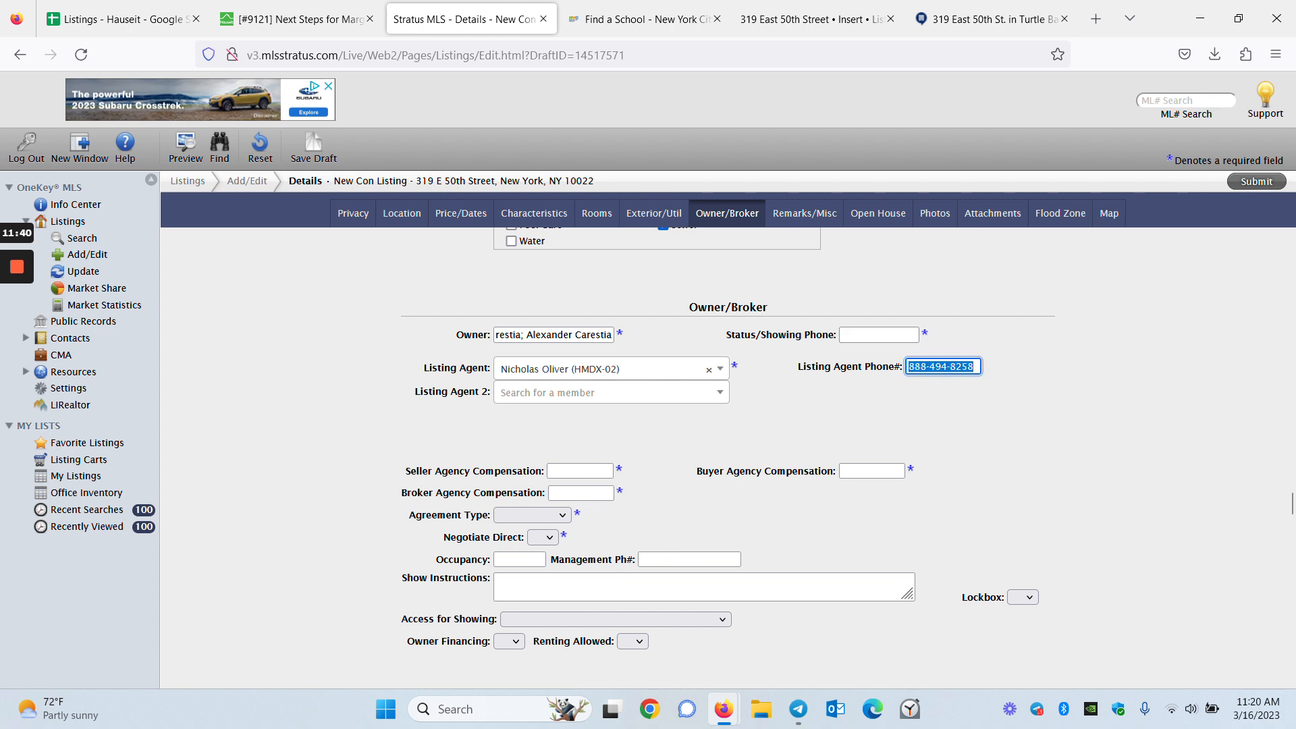
pyautogui.click(887, 334)
pyautogui.hotkey('ctrl', 'v')
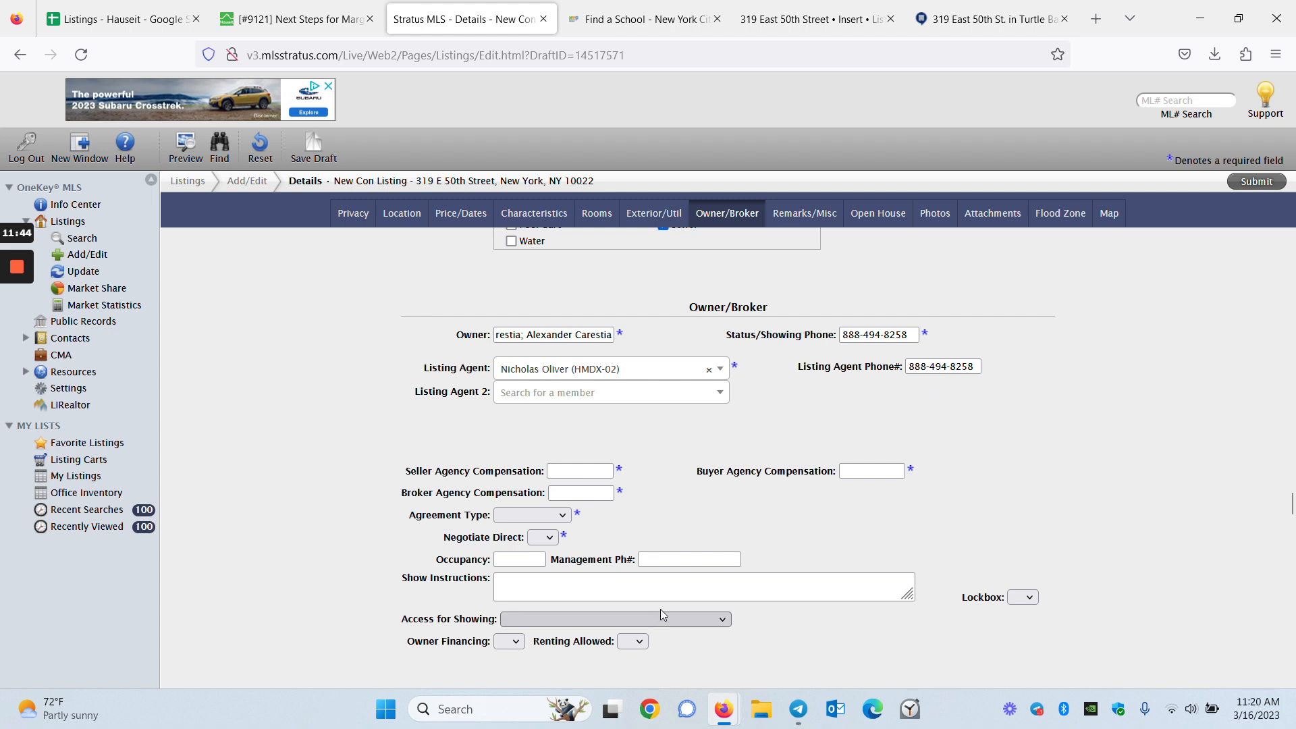
pyautogui.scroll(-3, 667, 606)
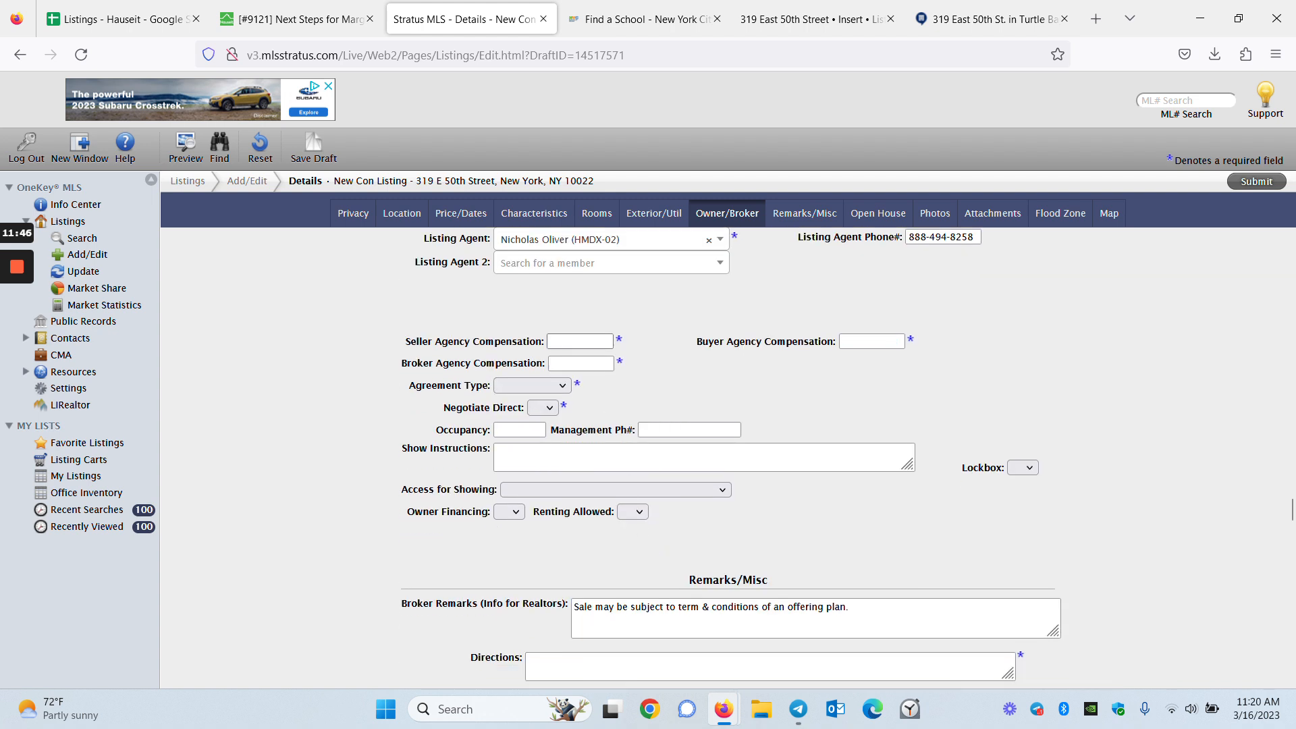
# Enter 3% buyer agency compensation, confirming the commission in the ticket
pyautogui.click(871, 342)
pyautogui.write('3%')
pyautogui.click(973, 372)
pyautogui.click(273, 14)
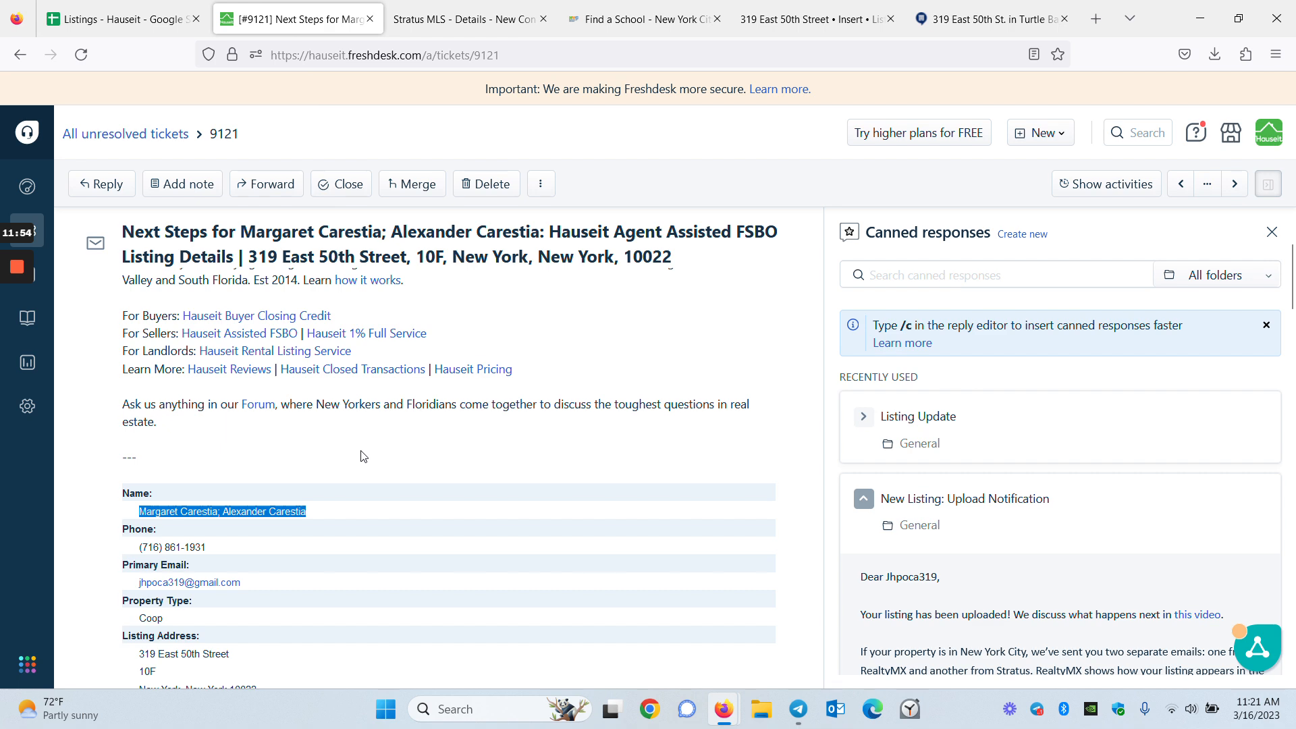
pyautogui.scroll(-8, 169, 431)
pyautogui.scroll(3, 177, 372)
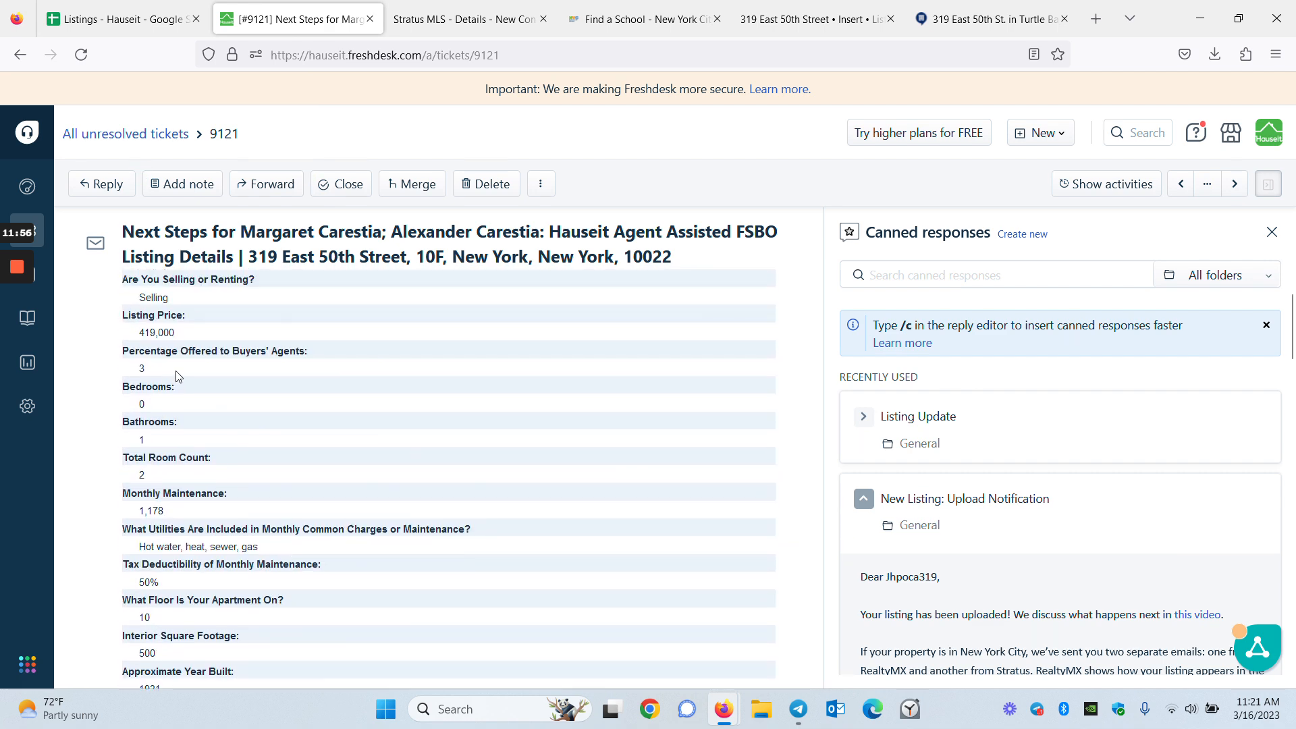
pyautogui.click(466, 19)
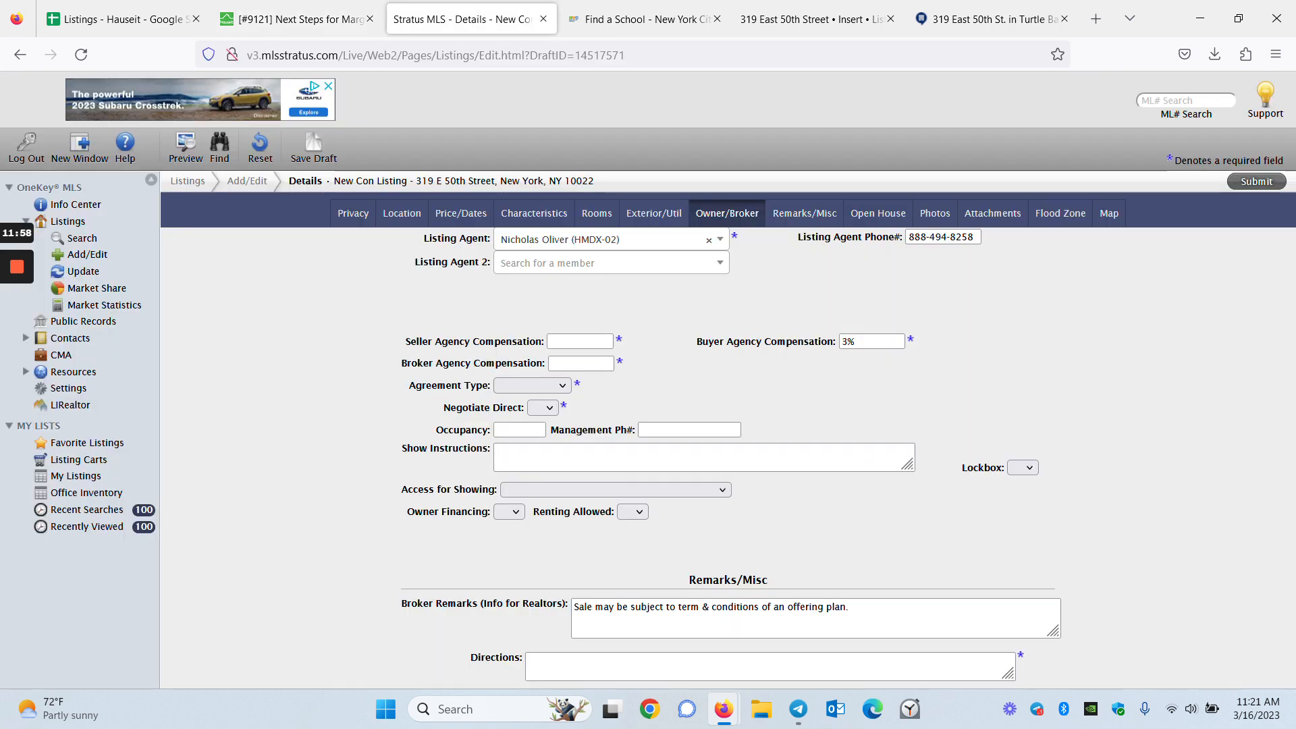
# Set seller agency compensation to 0
pyautogui.click(579, 342)
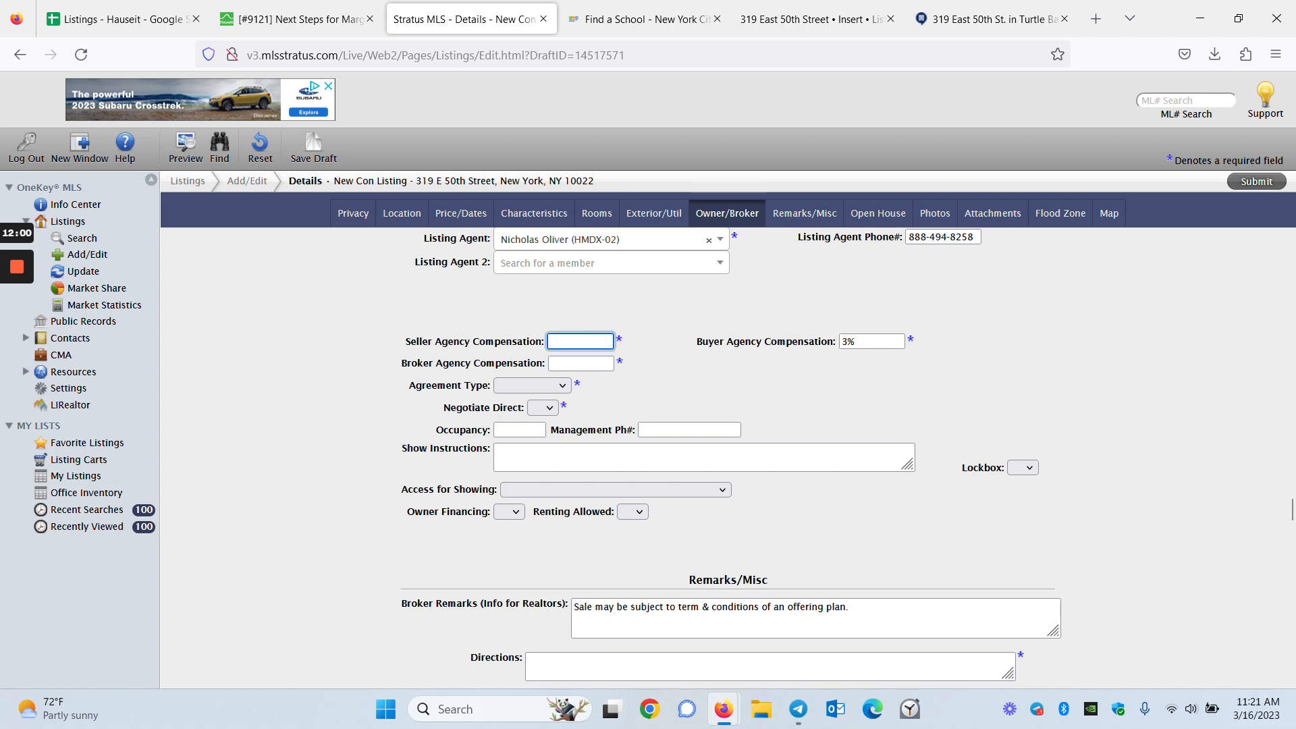
pyautogui.write('0')
pyautogui.press('Tab')
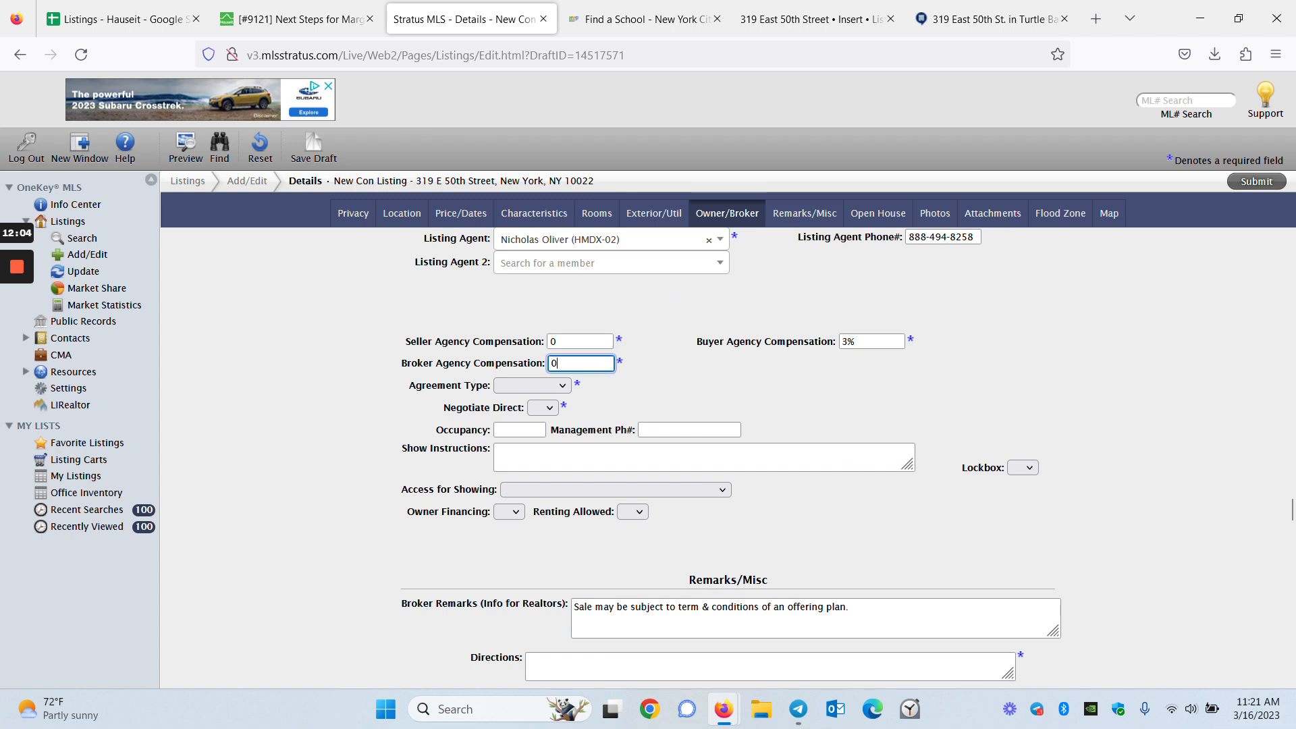
# Set agreement type to Excl Agency and Negotiate Direct to Y
pyautogui.click(540, 386)
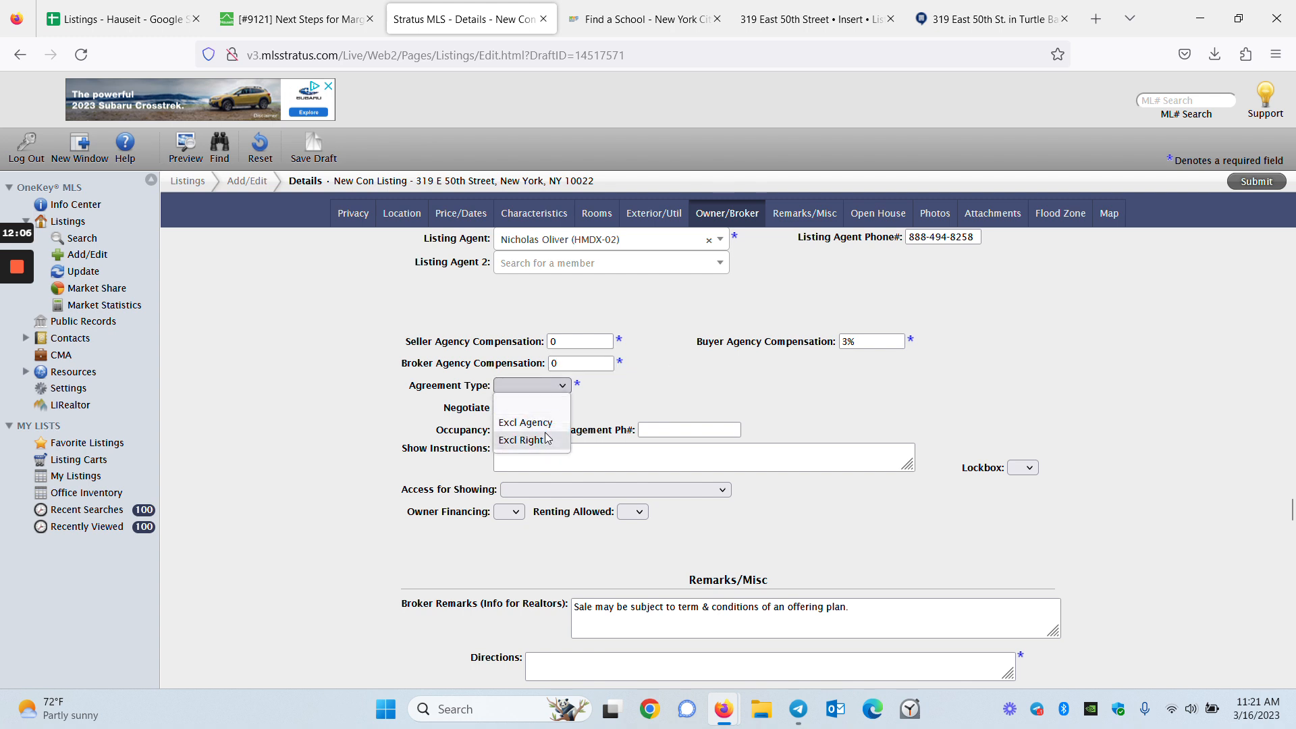
pyautogui.click(533, 423)
pyautogui.click(542, 408)
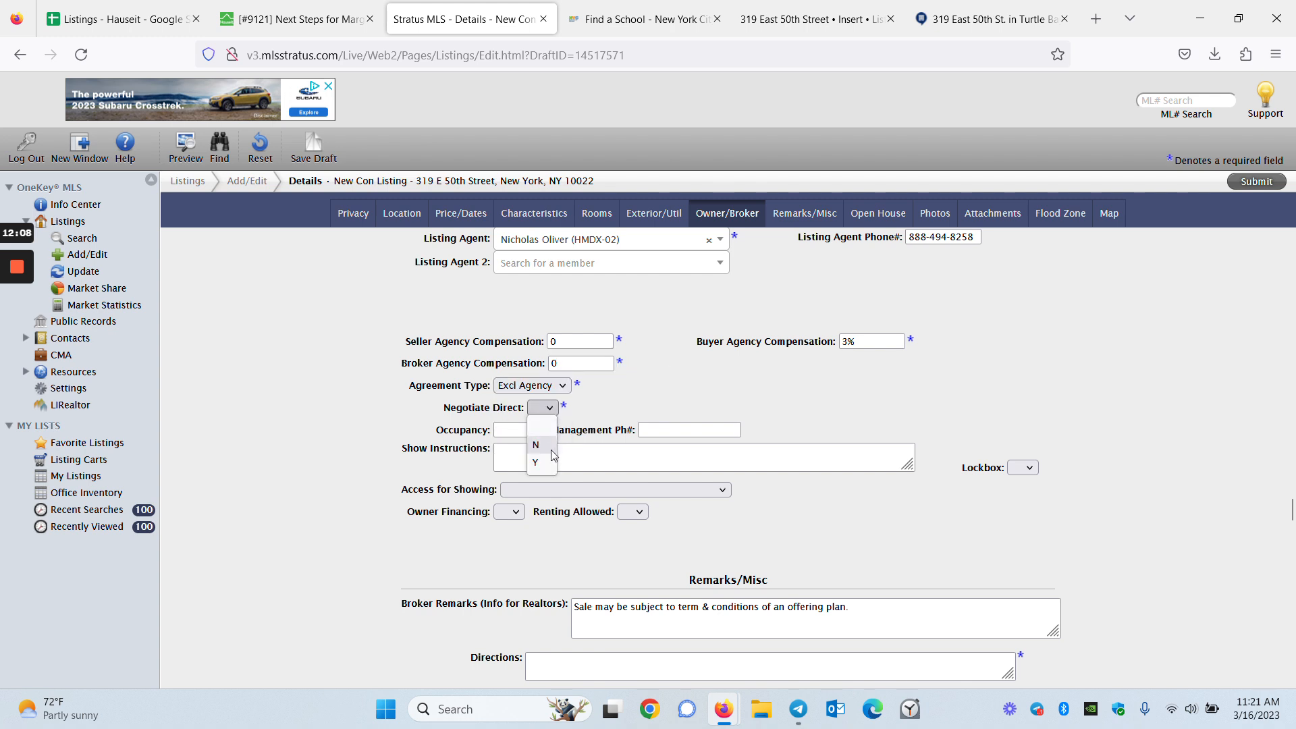
pyautogui.click(539, 434)
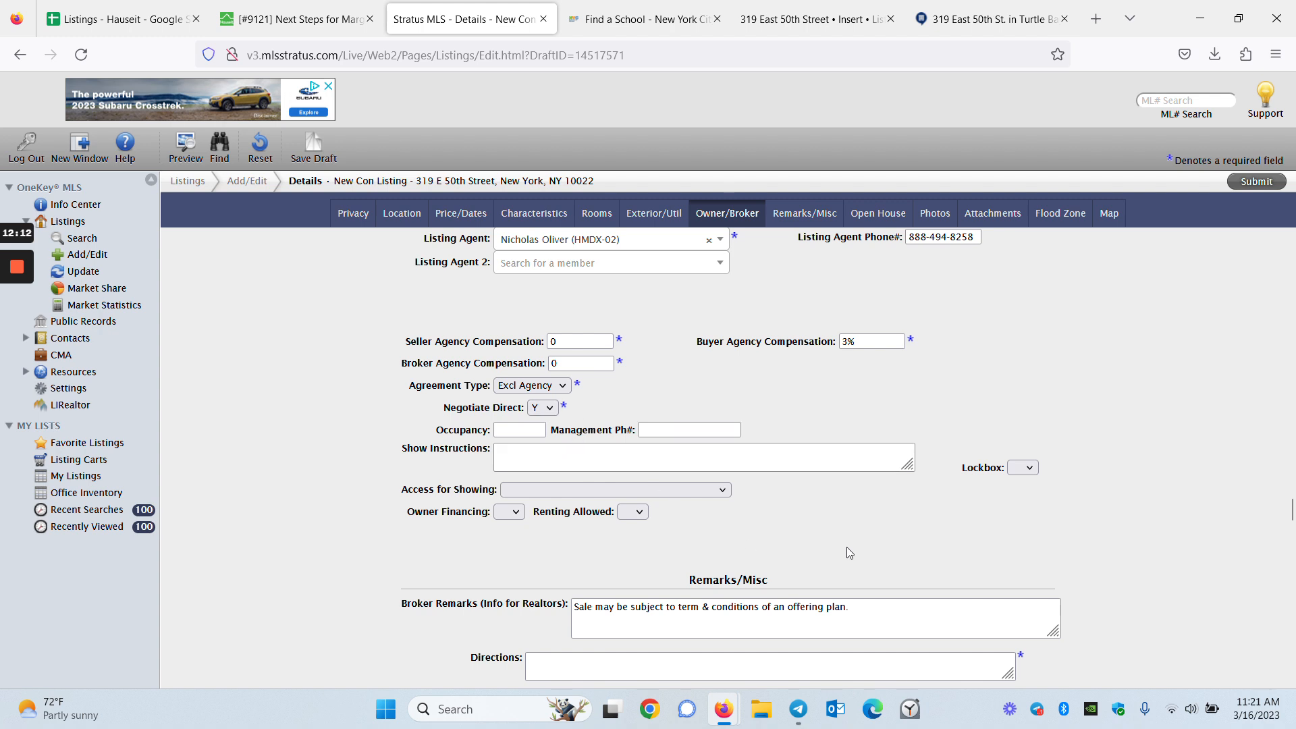
pyautogui.click(656, 488)
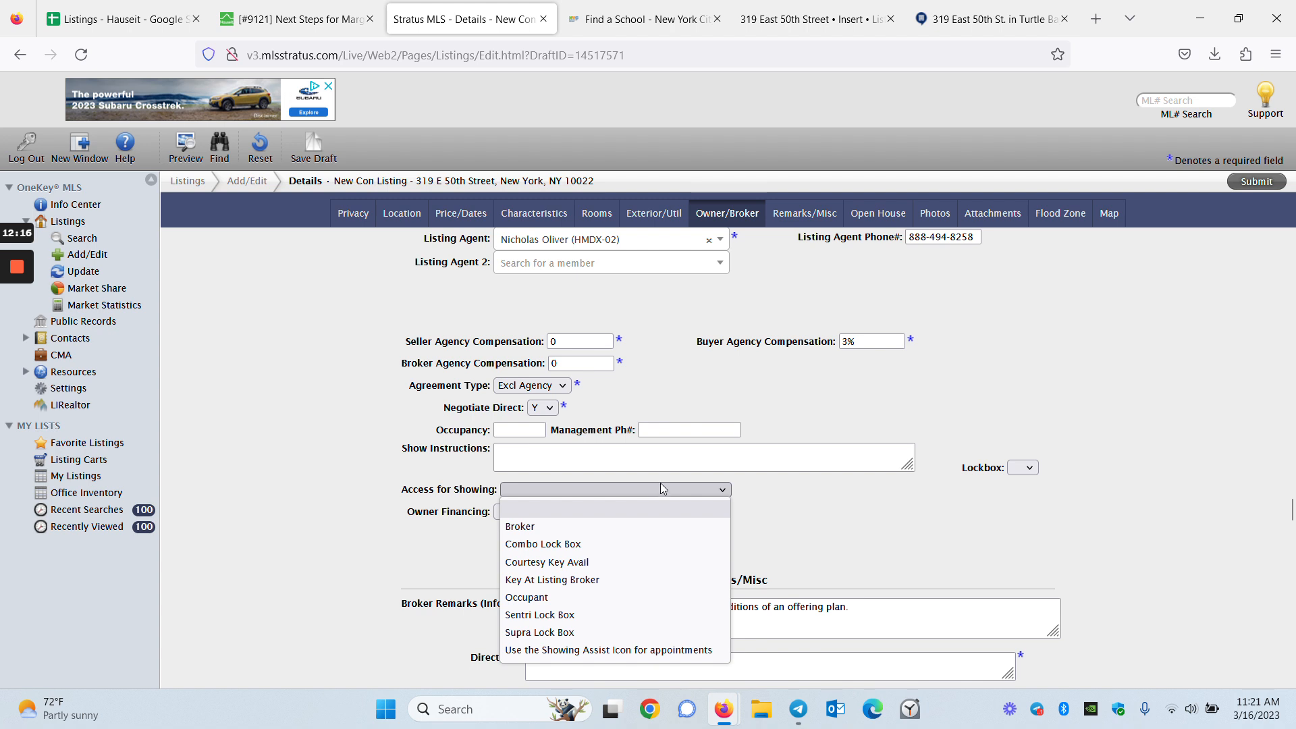
pyautogui.click(824, 496)
pyautogui.scroll(-2, 824, 496)
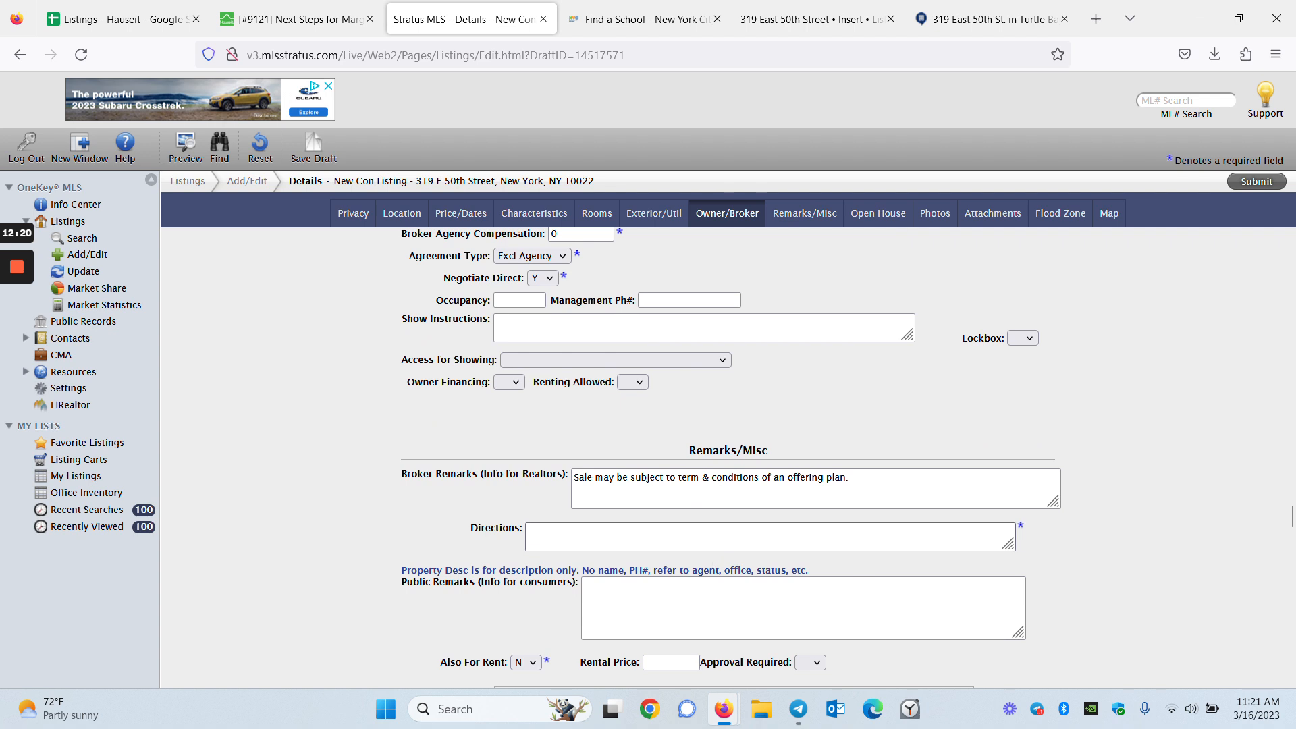
# Check the M3 IAW modification and set REO to N
pyautogui.scroll(-2, 698, 569)
pyautogui.scroll(-2, 699, 520)
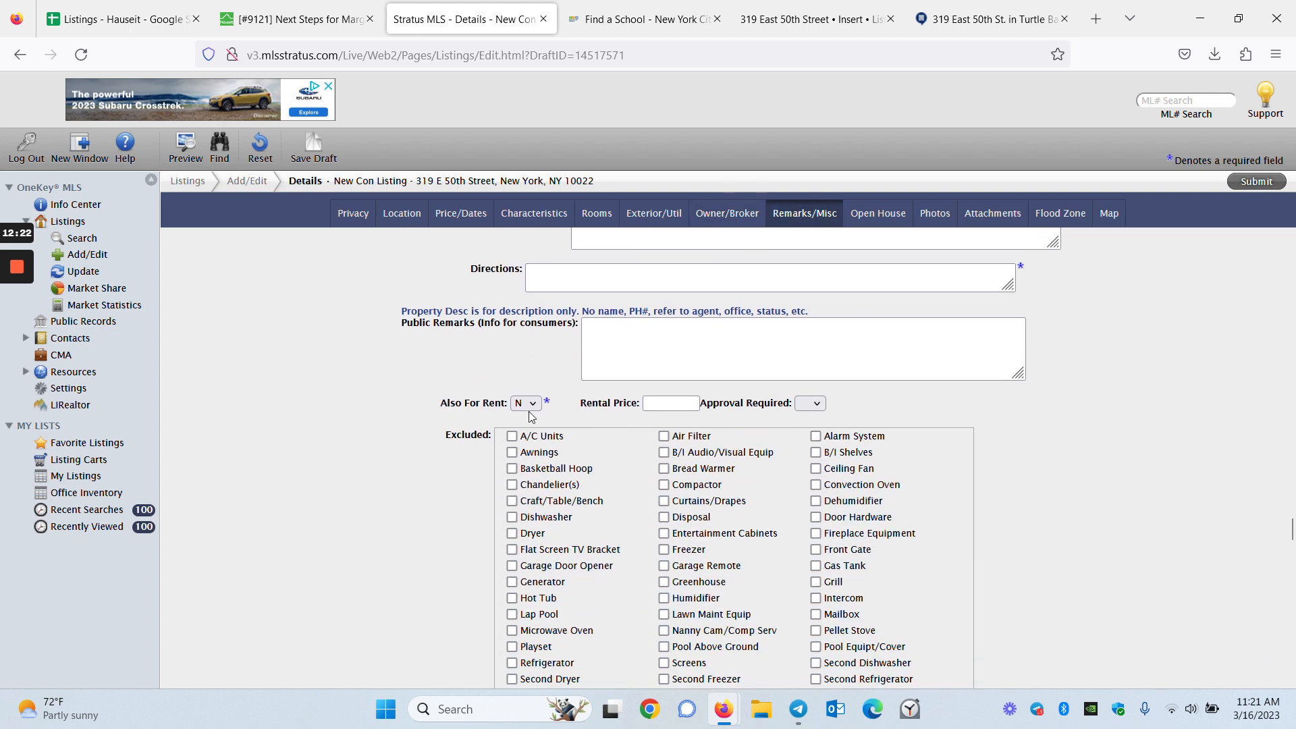
pyautogui.scroll(-2, 378, 487)
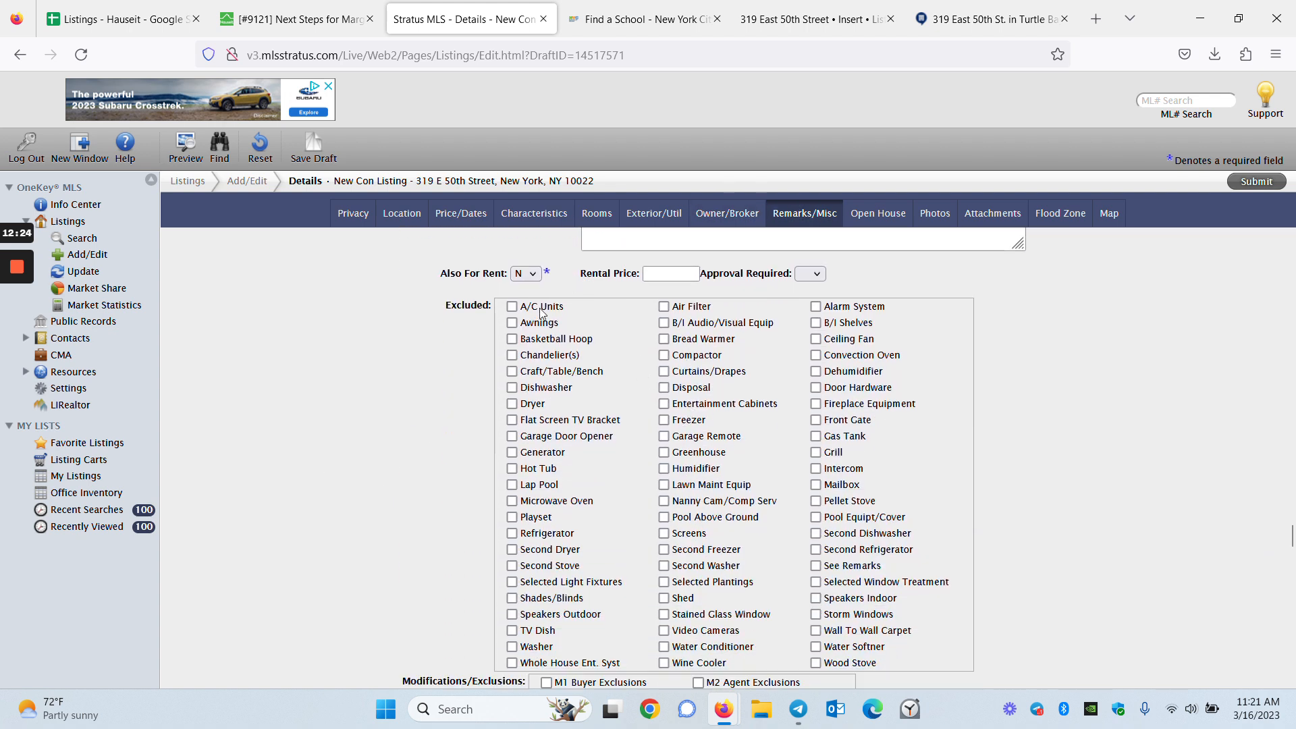
pyautogui.scroll(-4, 556, 297)
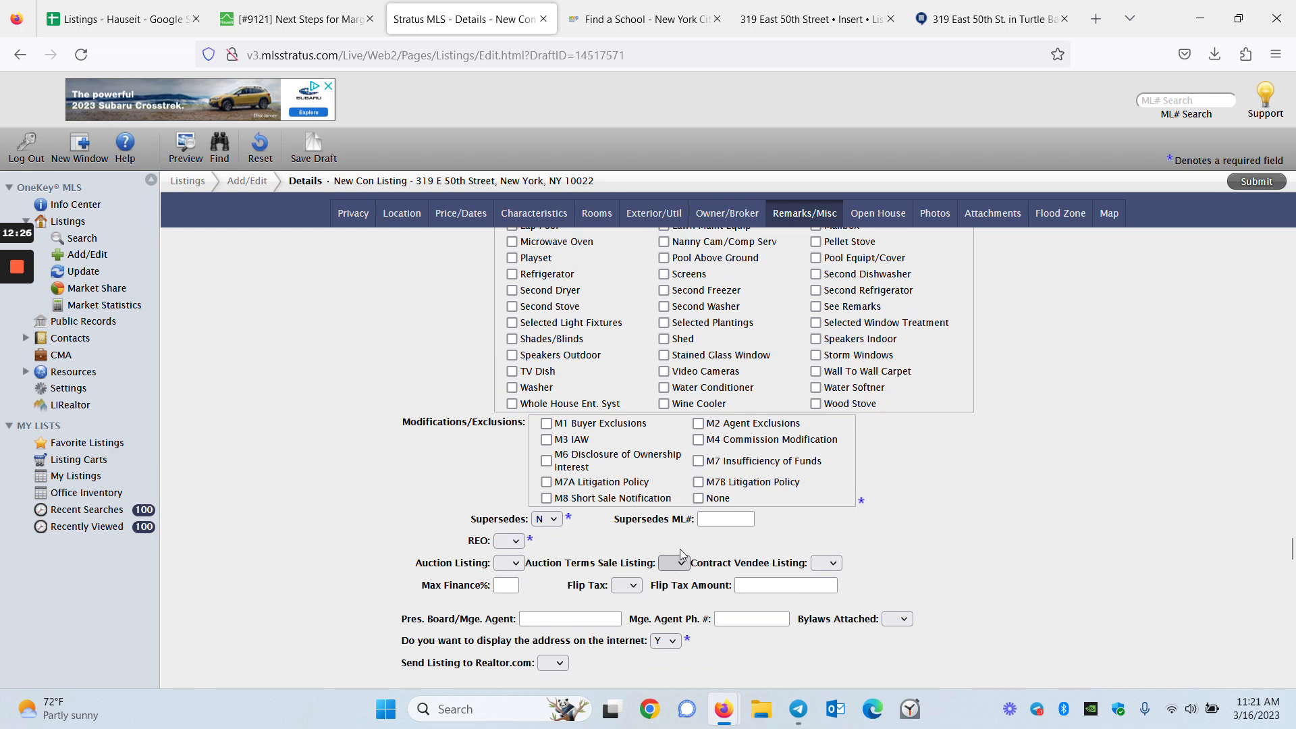
pyautogui.click(546, 440)
pyautogui.scroll(-2, 476, 516)
pyautogui.click(519, 412)
pyautogui.click(505, 449)
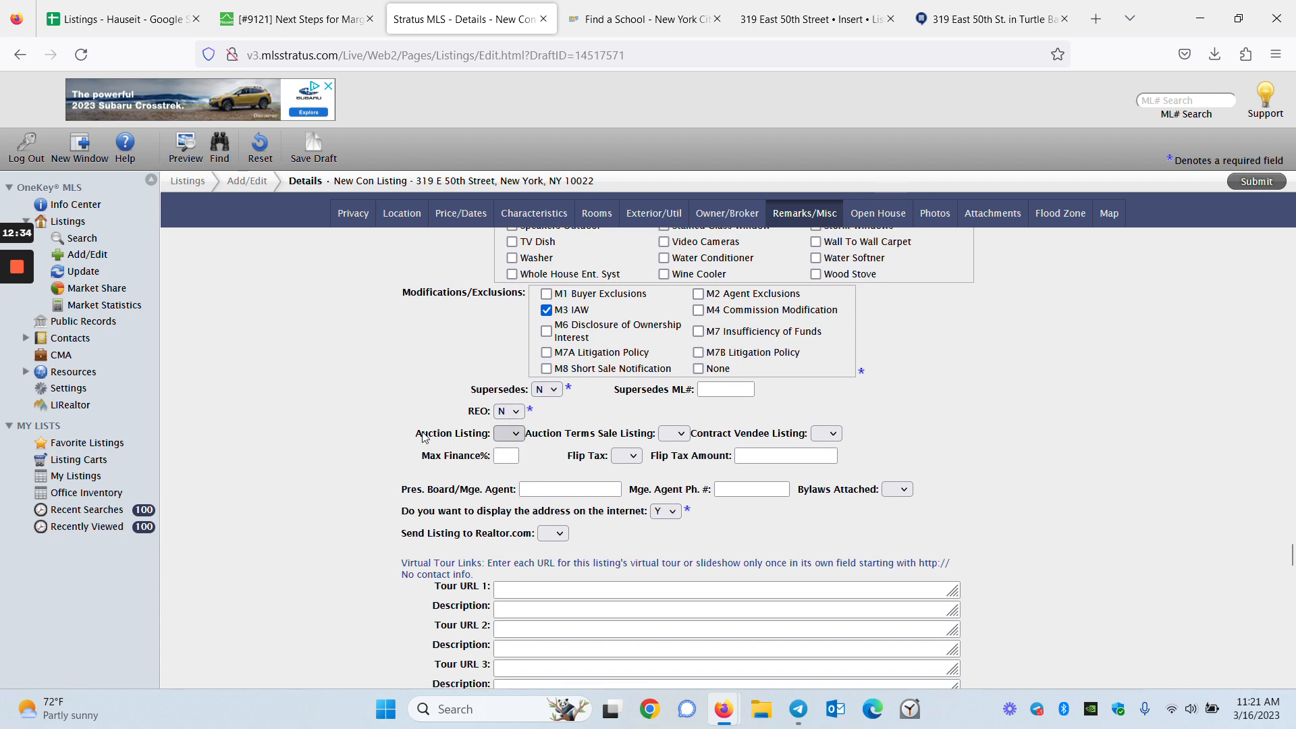
# Set Send Listing to Realtor.com to Y
pyautogui.scroll(-2, 536, 419)
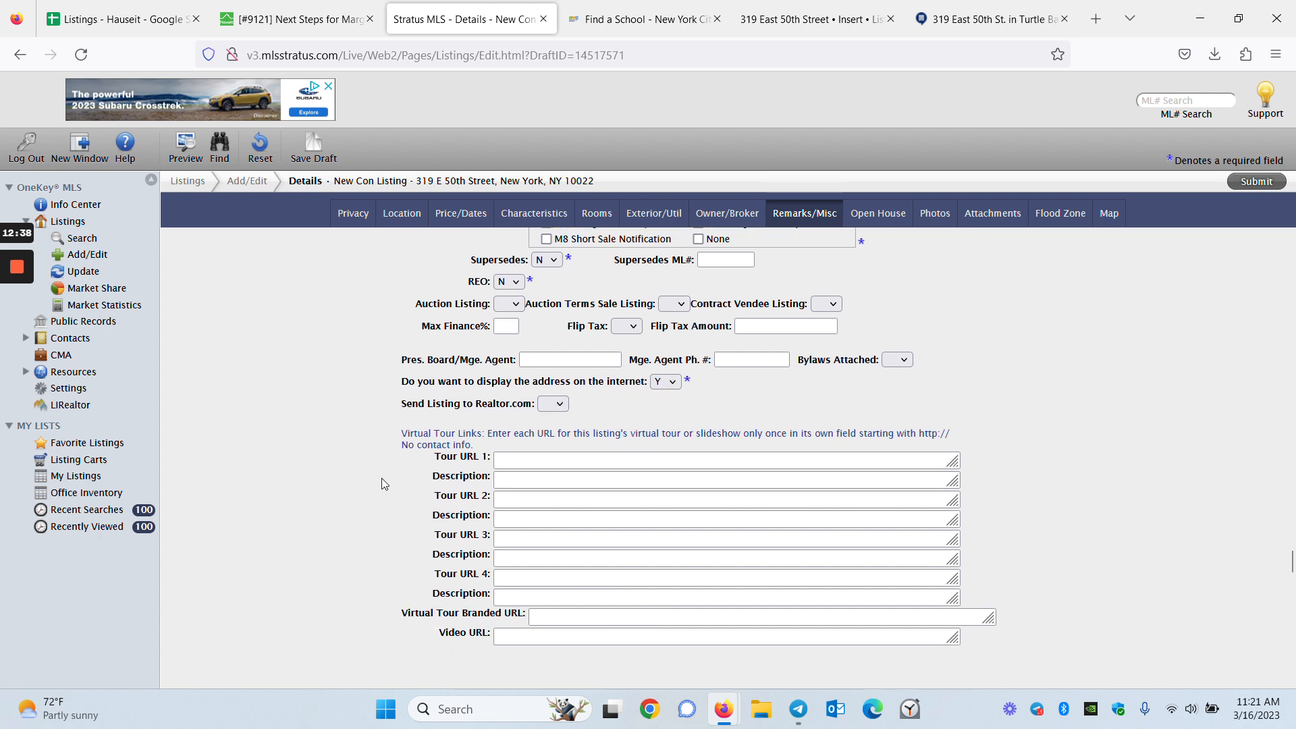
pyautogui.click(552, 403)
pyautogui.click(555, 462)
pyautogui.scroll(-2, 307, 442)
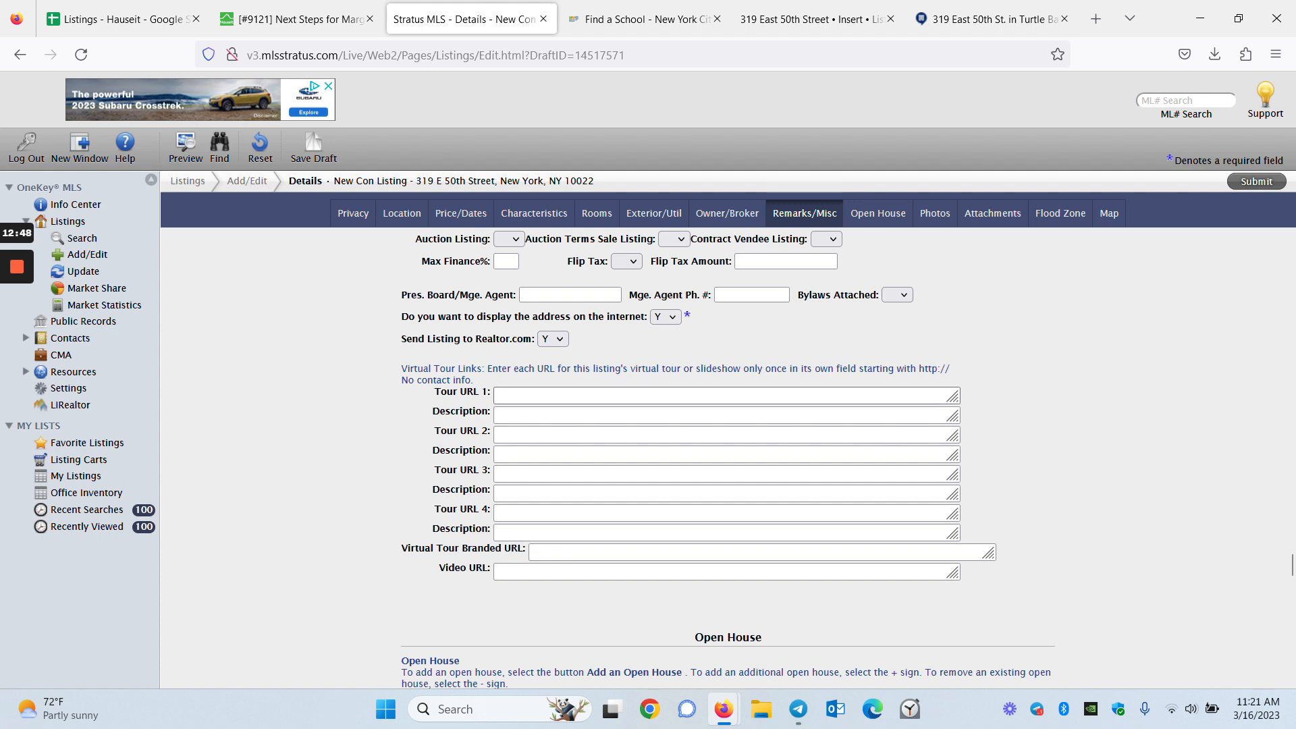
pyautogui.scroll(-6, 547, 501)
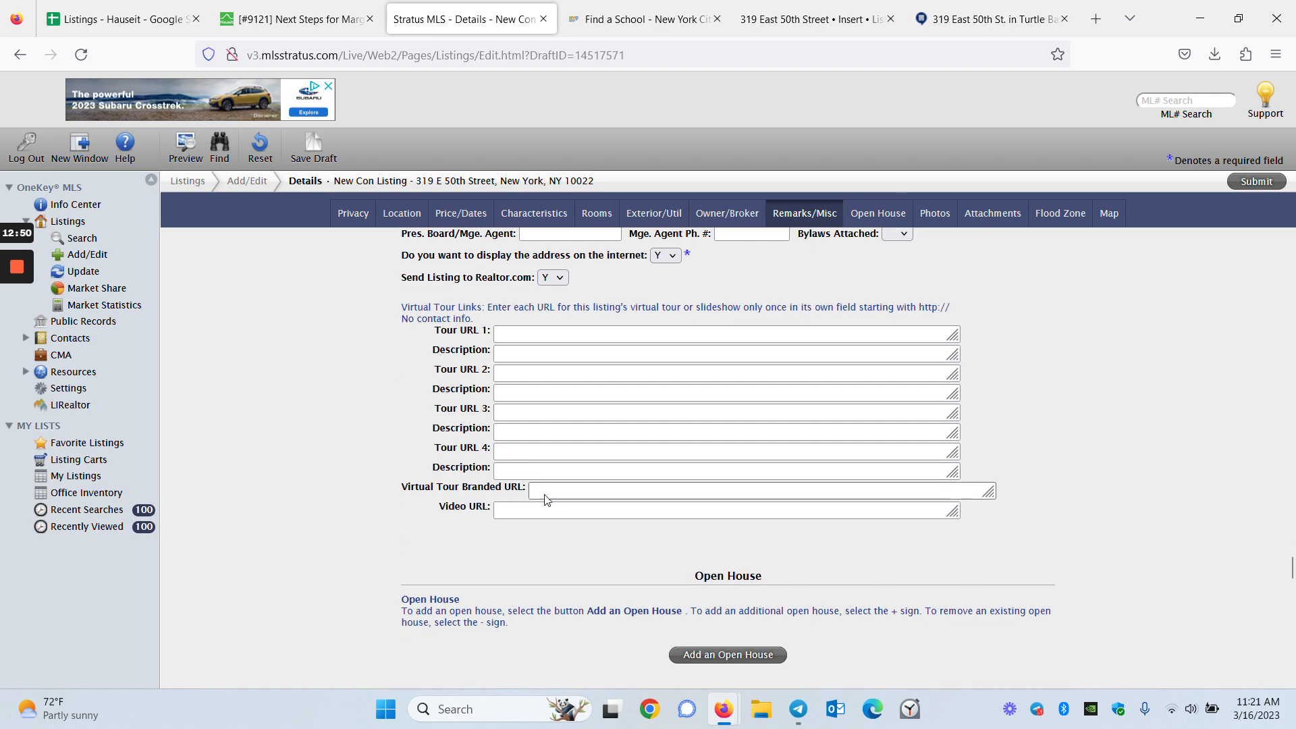
pyautogui.scroll(-4, 545, 496)
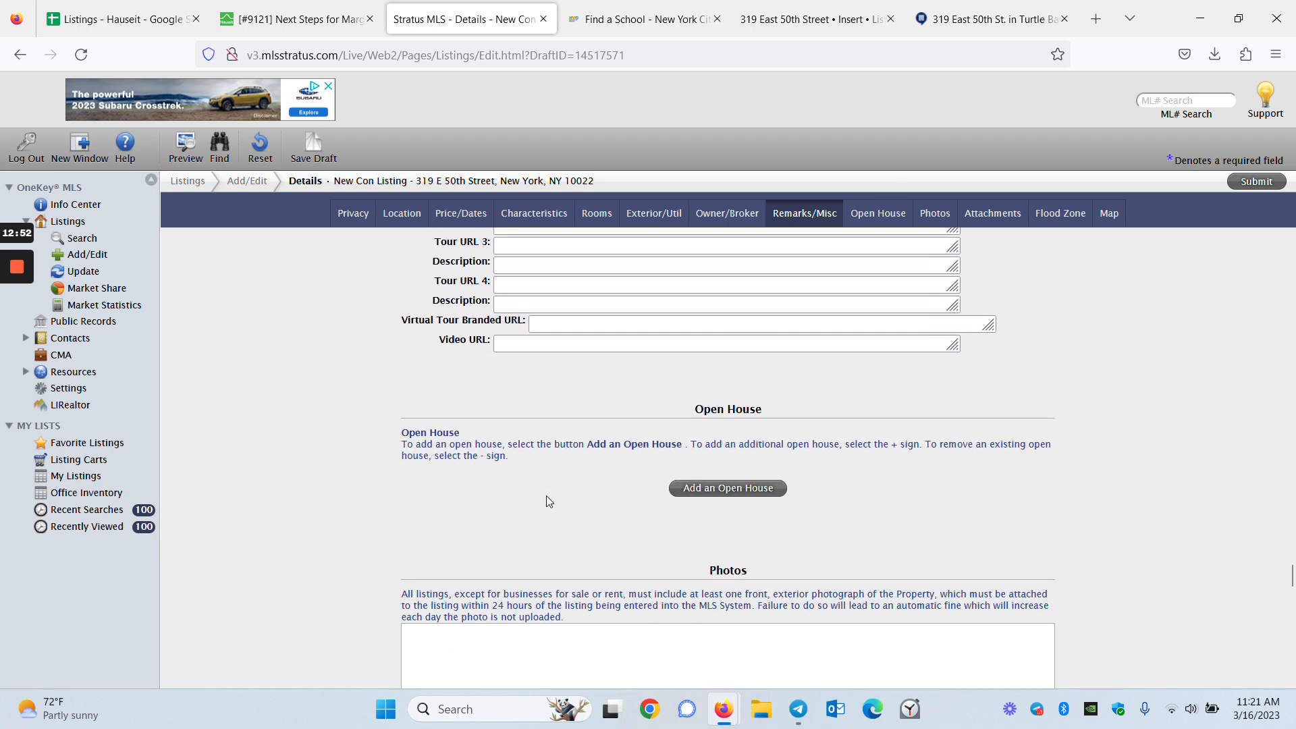
# Add a Public open house entry, checking the ticket's open house details
pyautogui.click(747, 394)
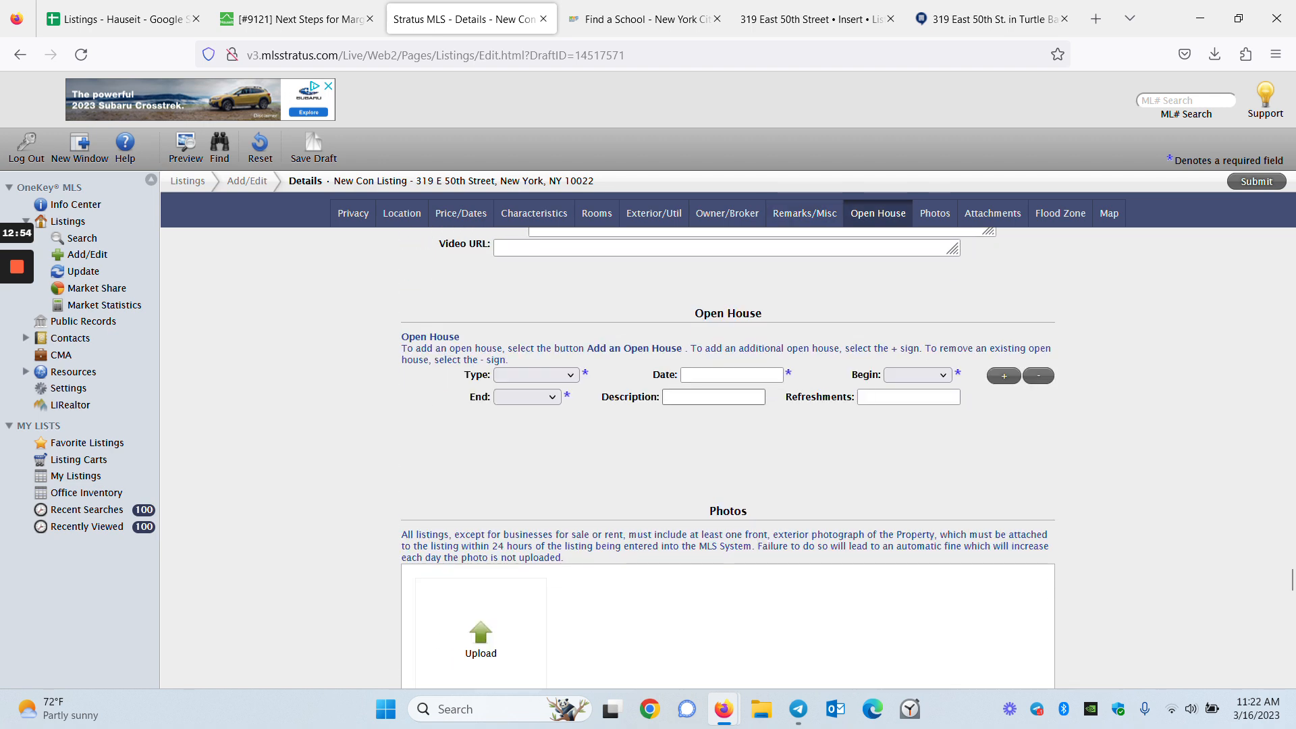
pyautogui.click(540, 374)
pyautogui.click(544, 447)
pyautogui.click(290, 19)
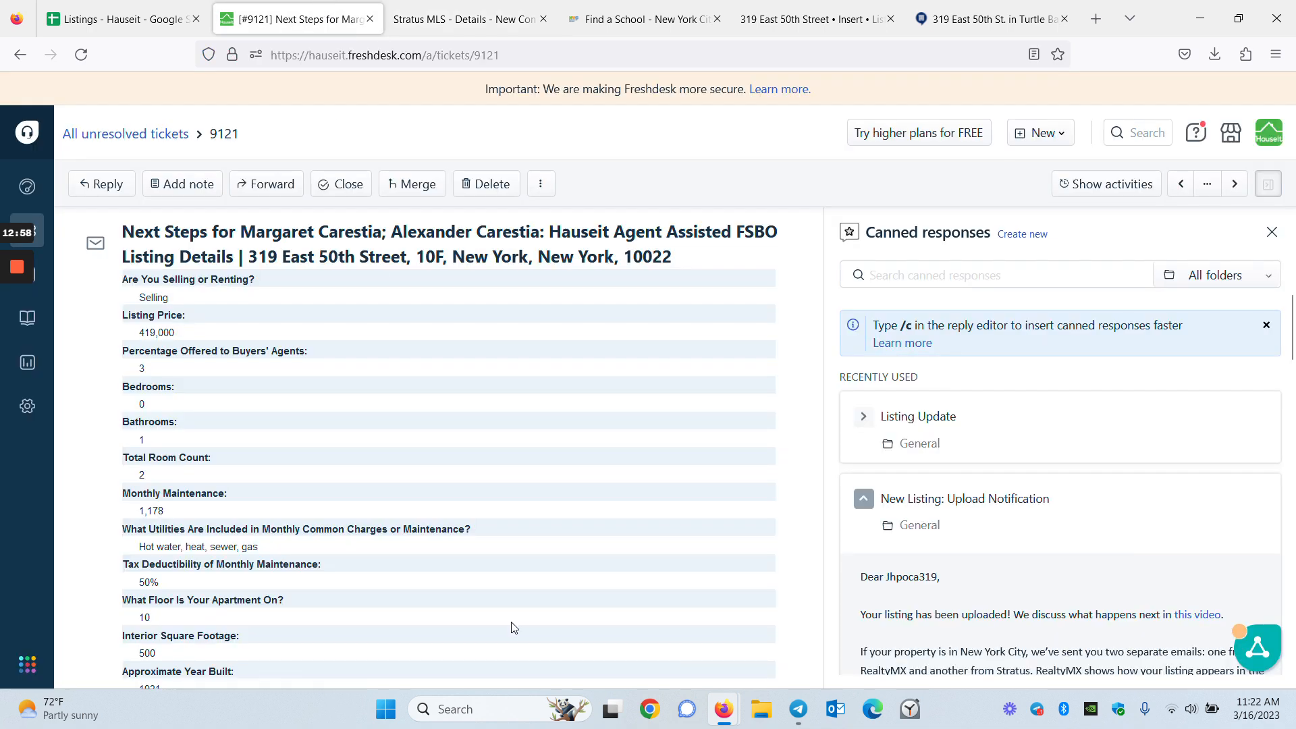
pyautogui.scroll(-15, 458, 548)
pyautogui.scroll(-10, 458, 548)
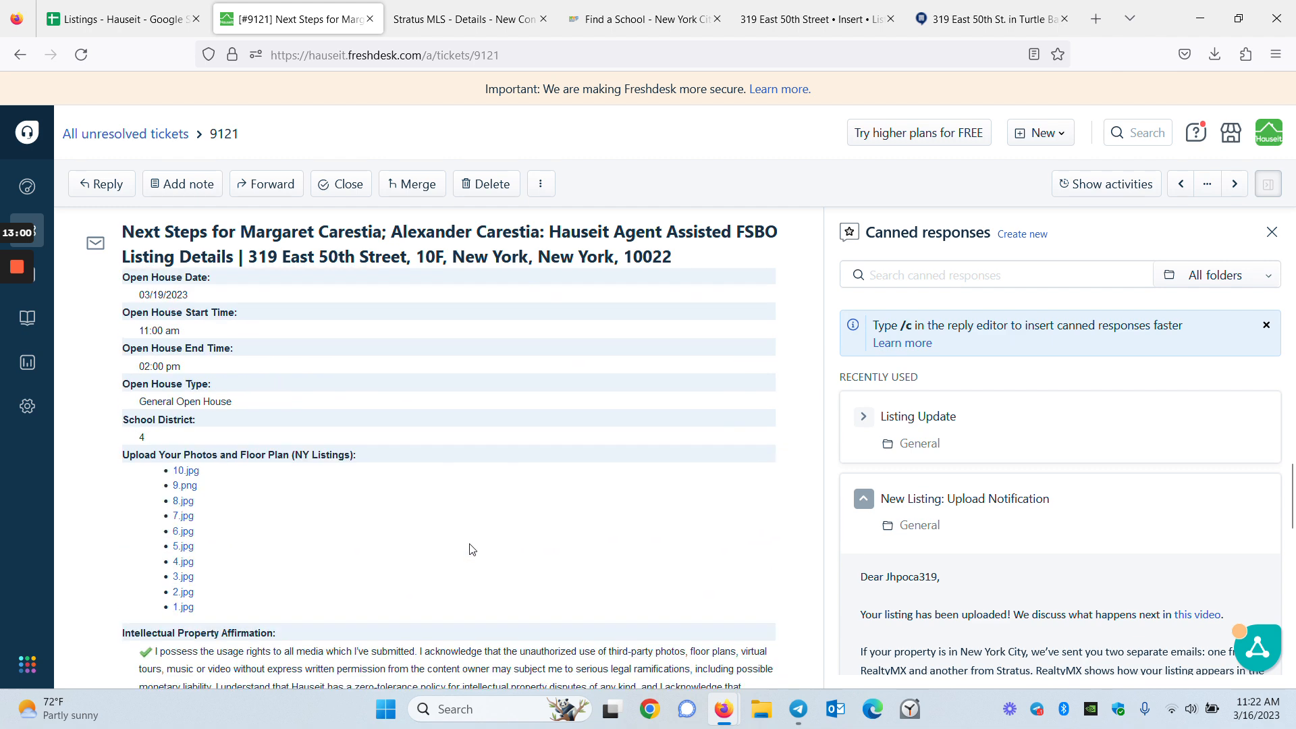
pyautogui.scroll(4, 452, 550)
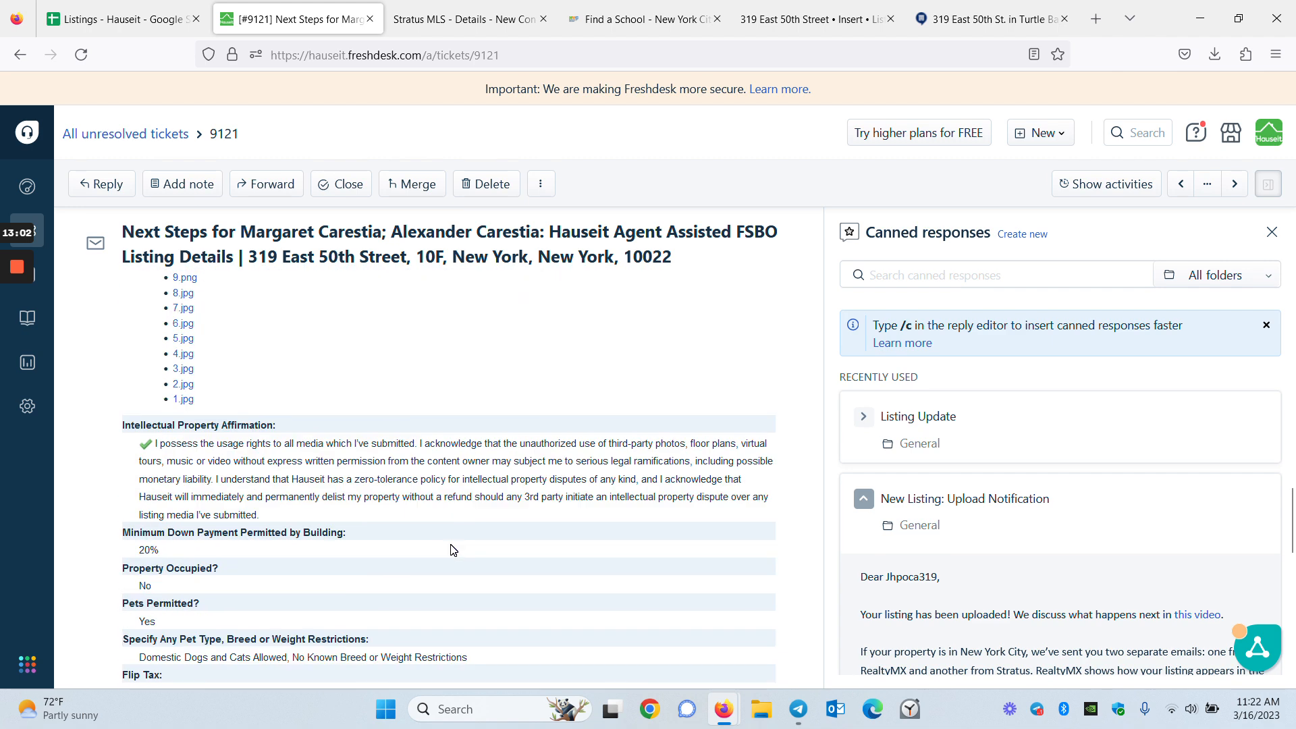
pyautogui.scroll(6, 453, 550)
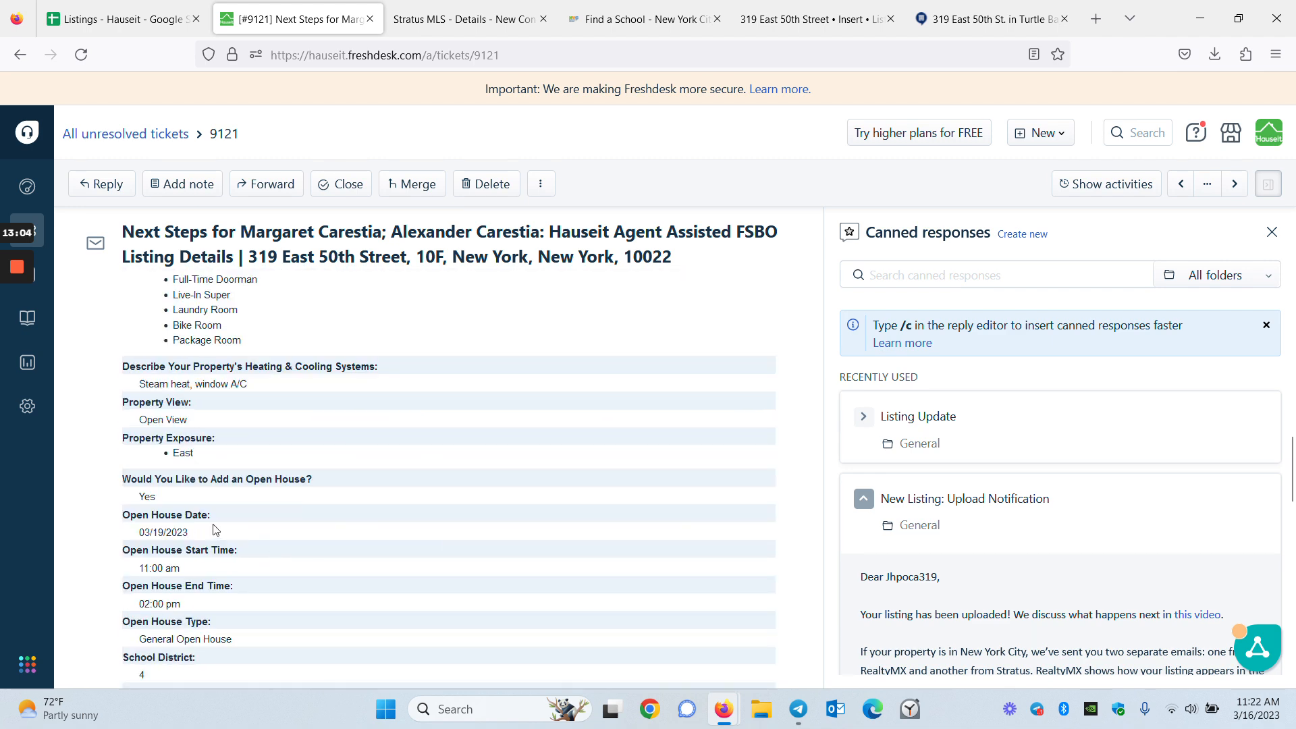
pyautogui.click(478, 19)
# Schedule the open house for 3/19/2023 from 11:00 AM to 2:00 PM
pyautogui.click(702, 375)
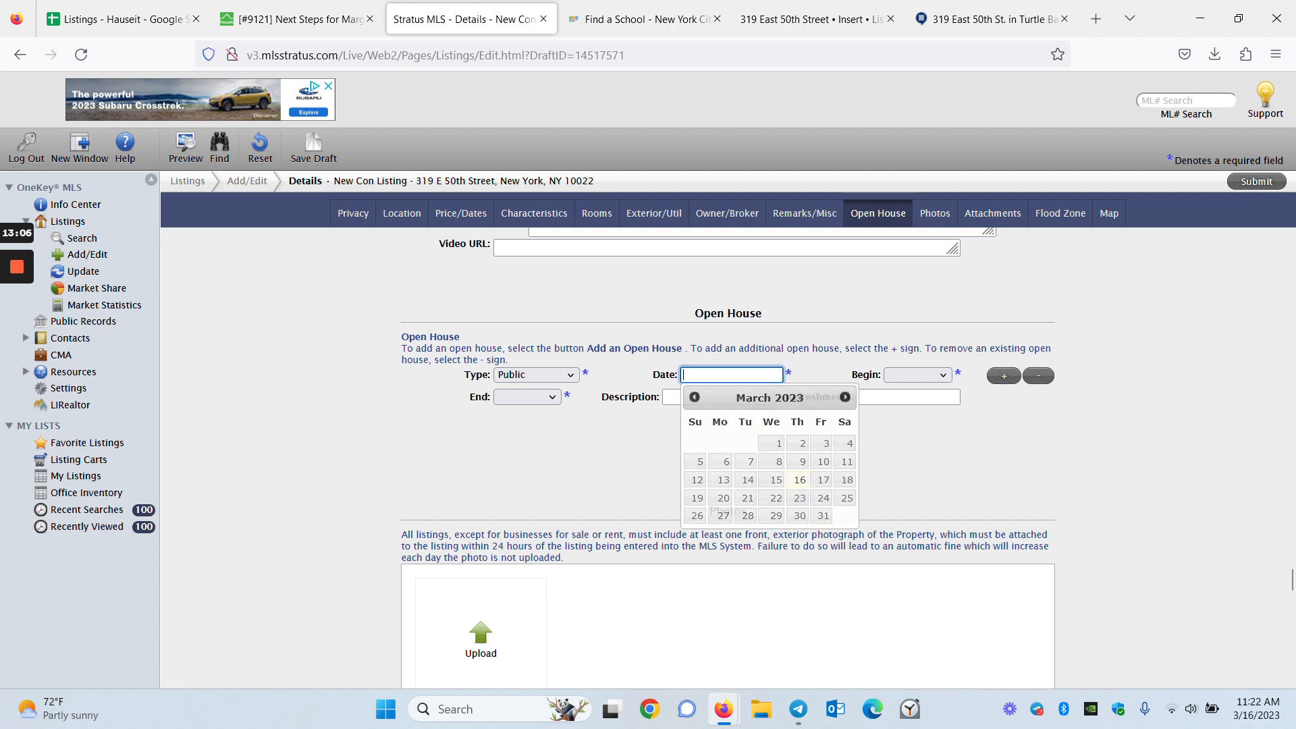
pyautogui.click(697, 498)
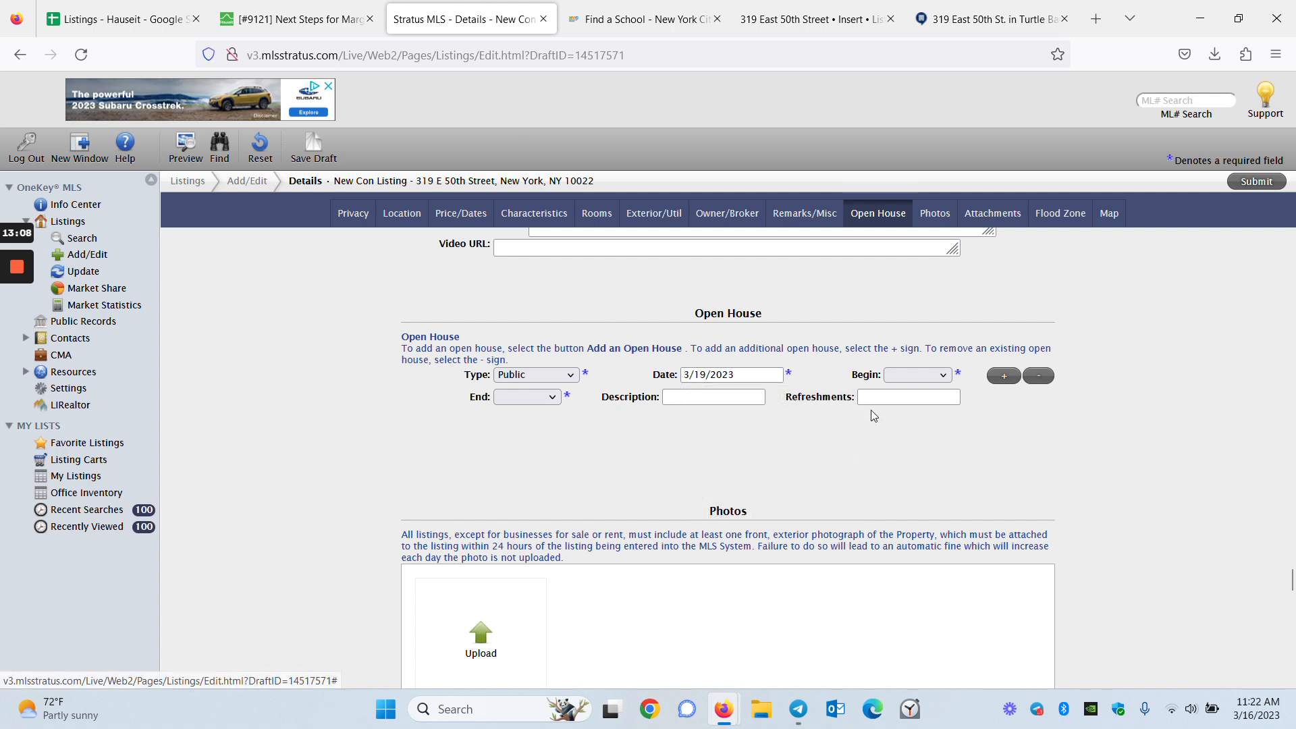
pyautogui.click(905, 376)
pyautogui.click(911, 623)
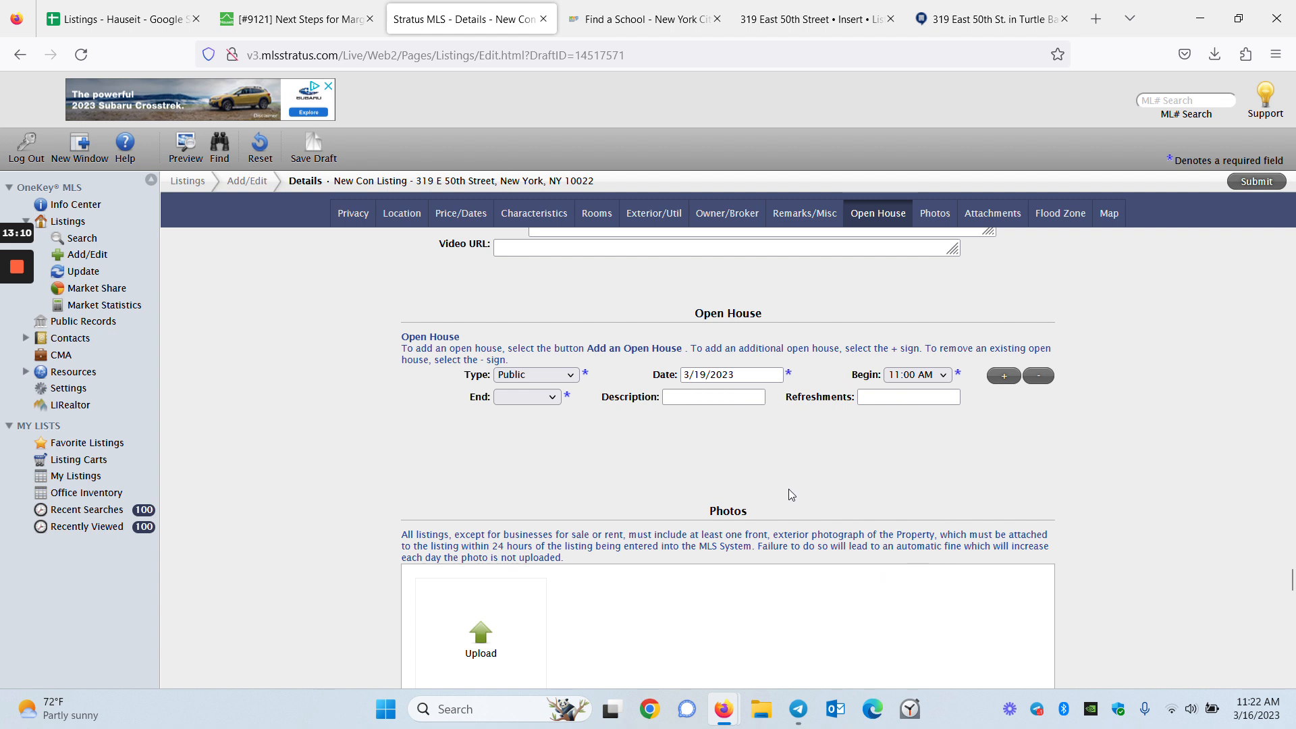
pyautogui.click(513, 396)
pyautogui.scroll(-5, 513, 235)
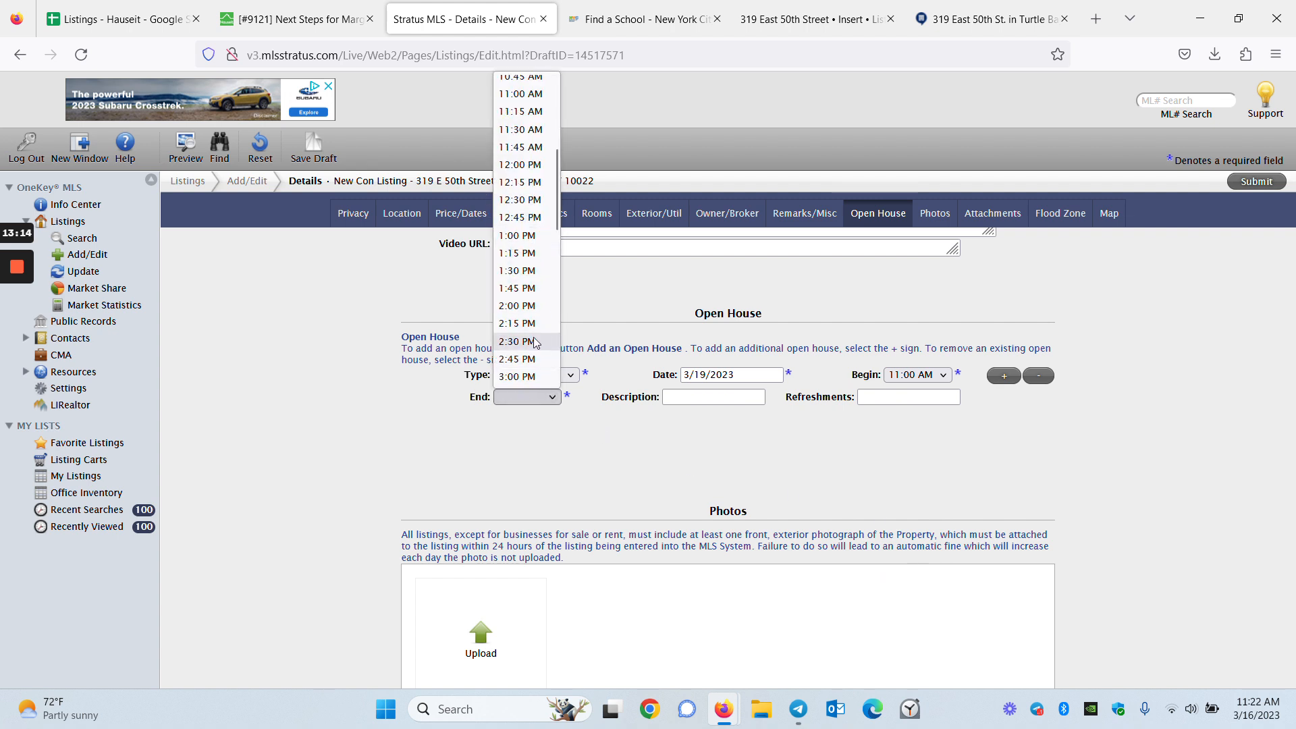
pyautogui.click(530, 306)
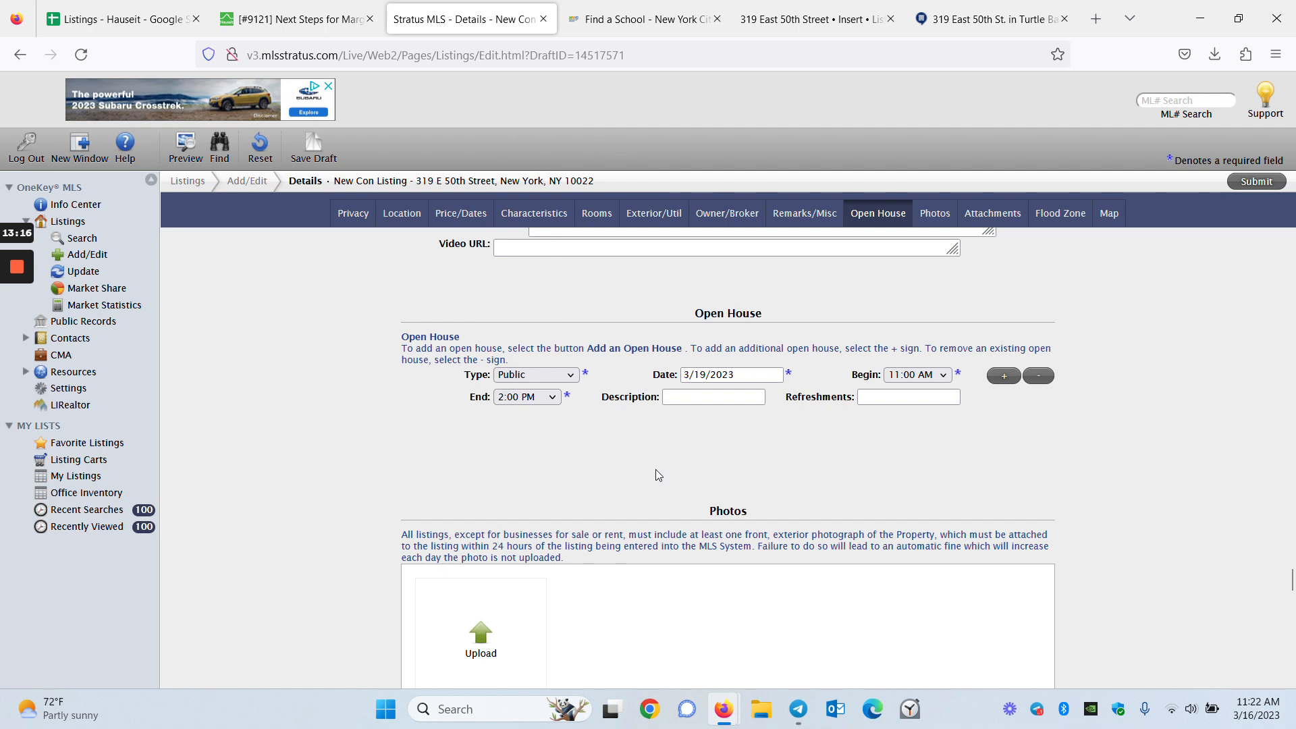
pyautogui.scroll(-3, 540, 476)
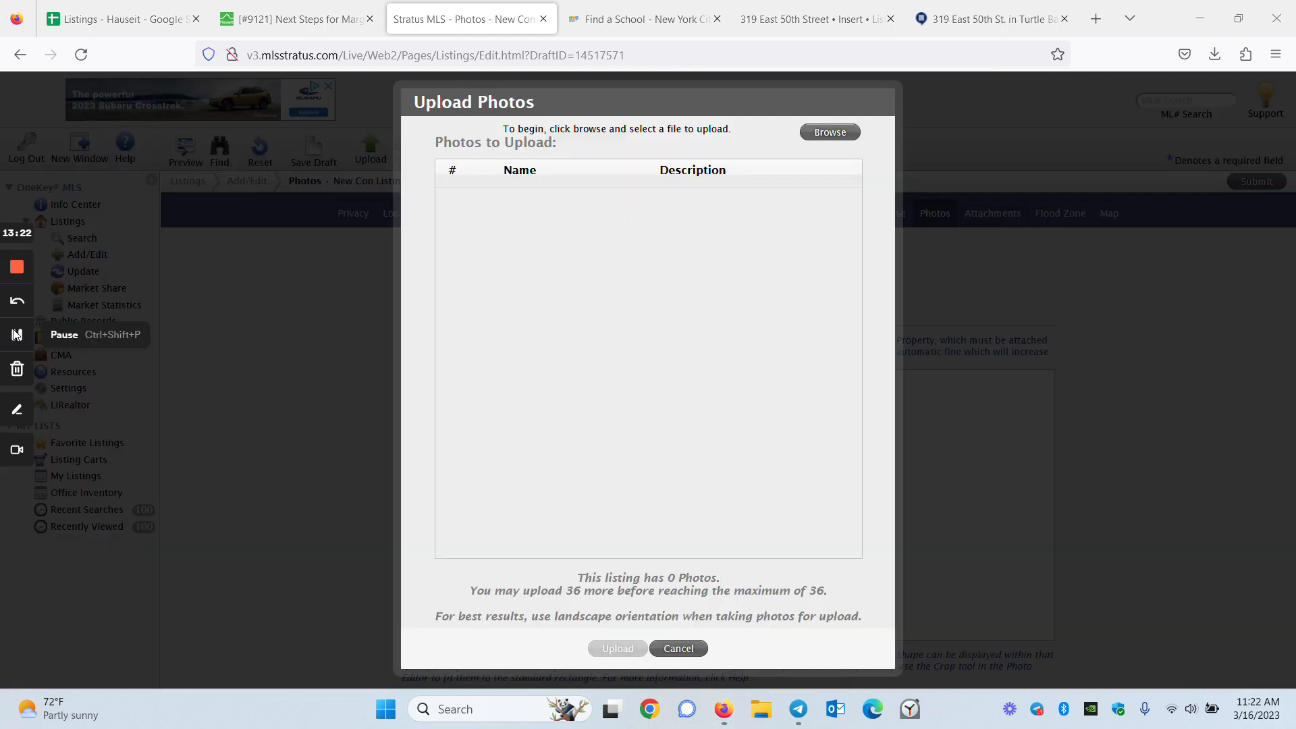
# Return to the Freshdesk ticket and scroll to its photo files, 1.jpg through 10.jpg
pyautogui.click(297, 19)
pyautogui.scroll(5, 400, 403)
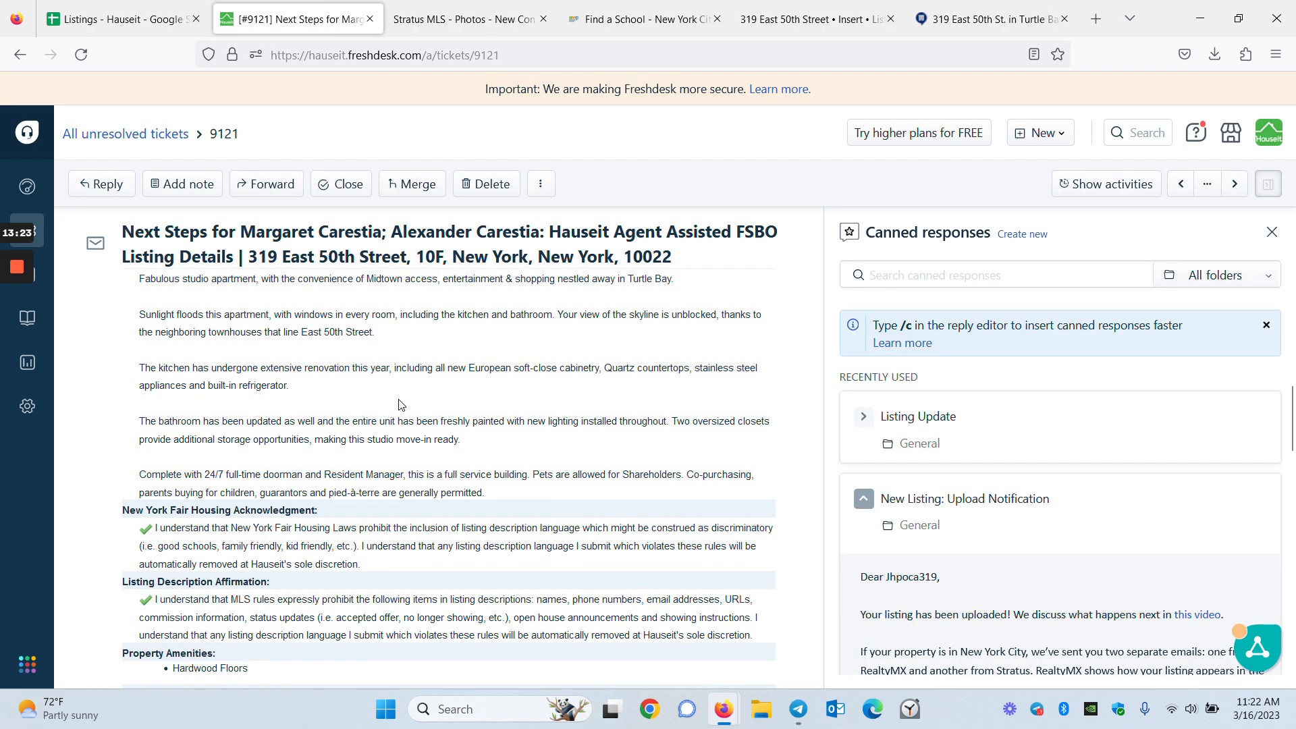
pyautogui.scroll(-8, 398, 405)
pyautogui.scroll(-3, 397, 406)
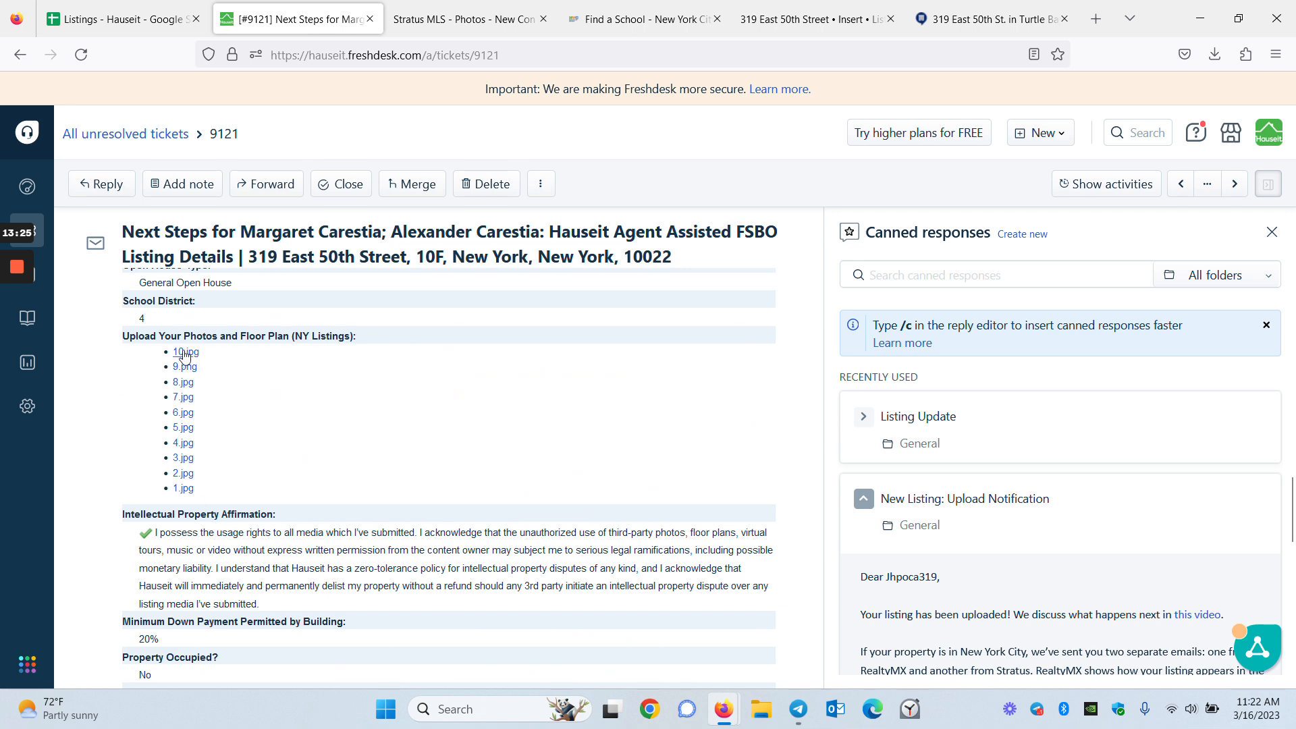
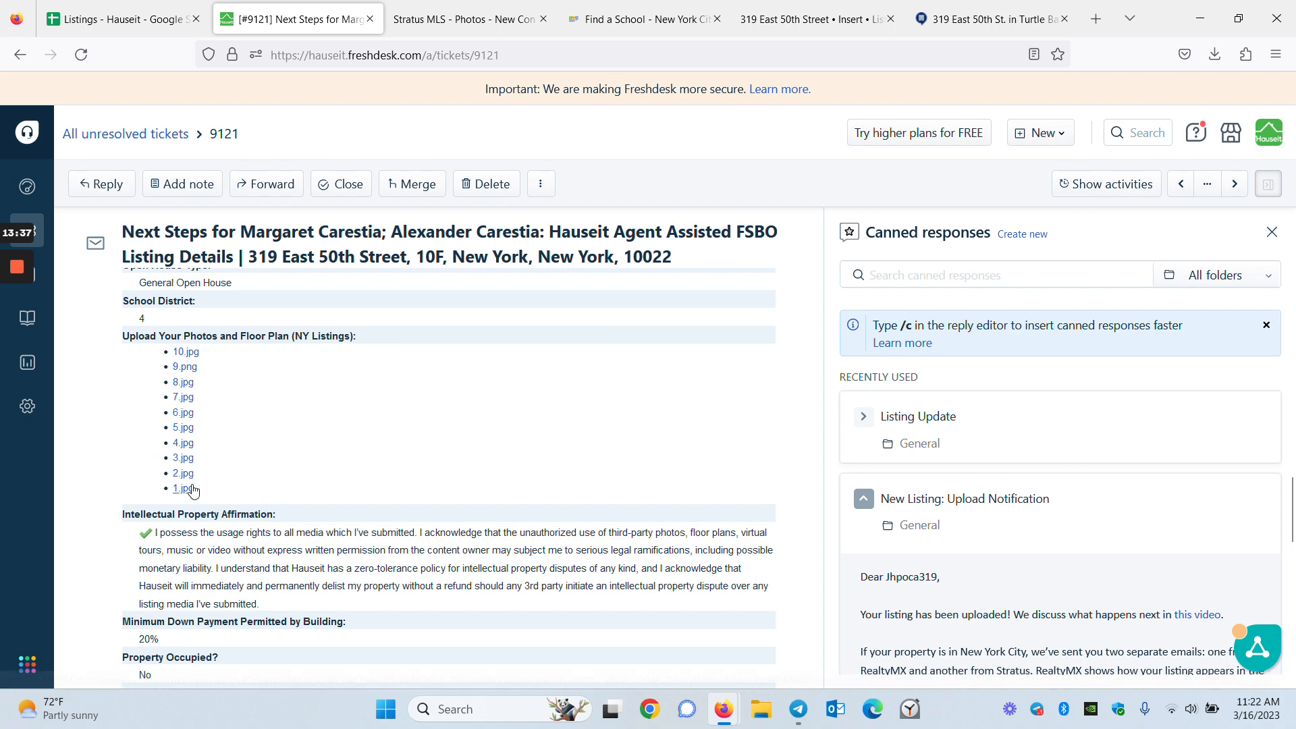
pyautogui.click(465, 19)
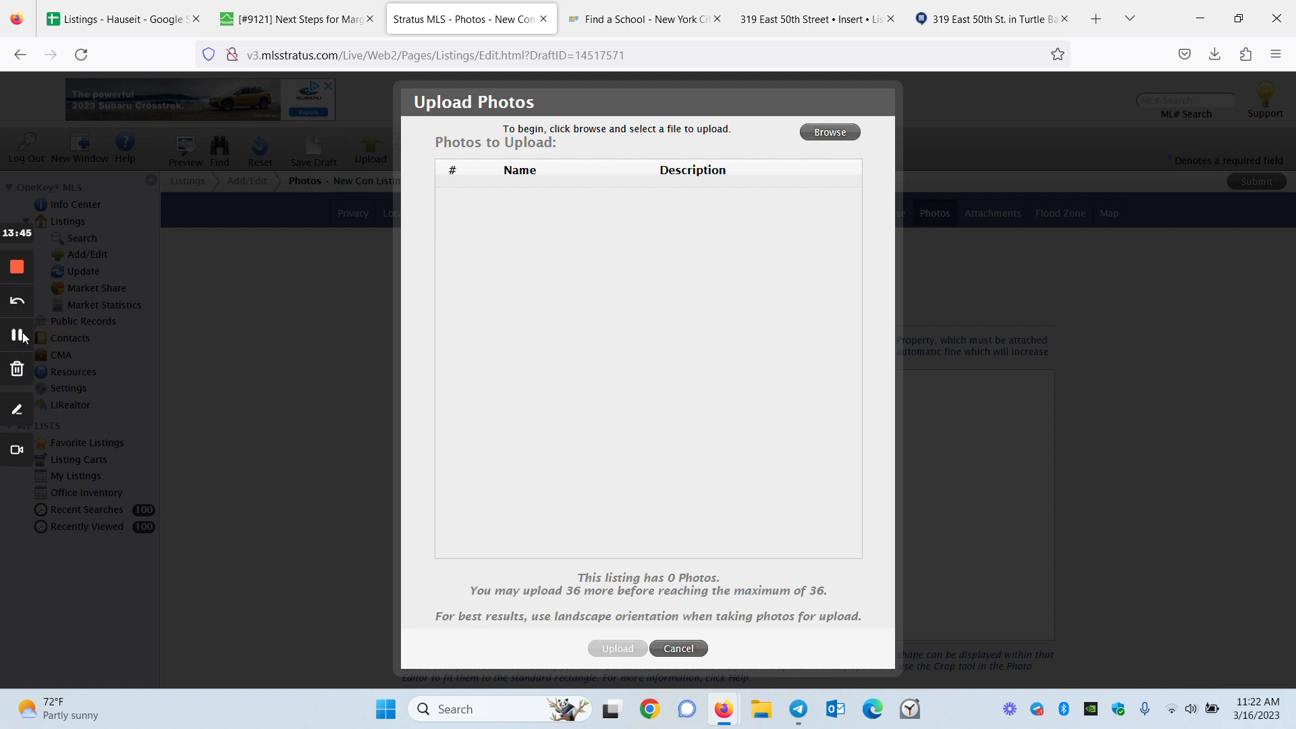
pyautogui.click(18, 336)
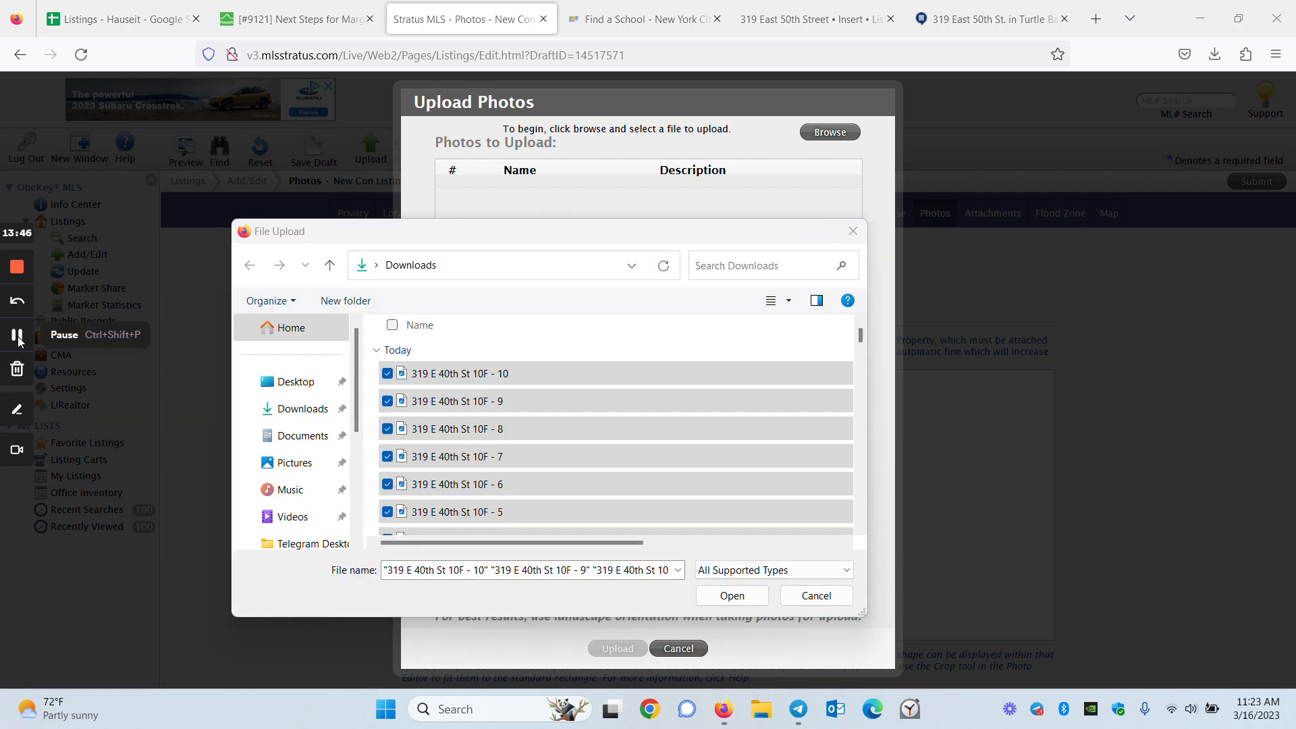
pyautogui.click(732, 595)
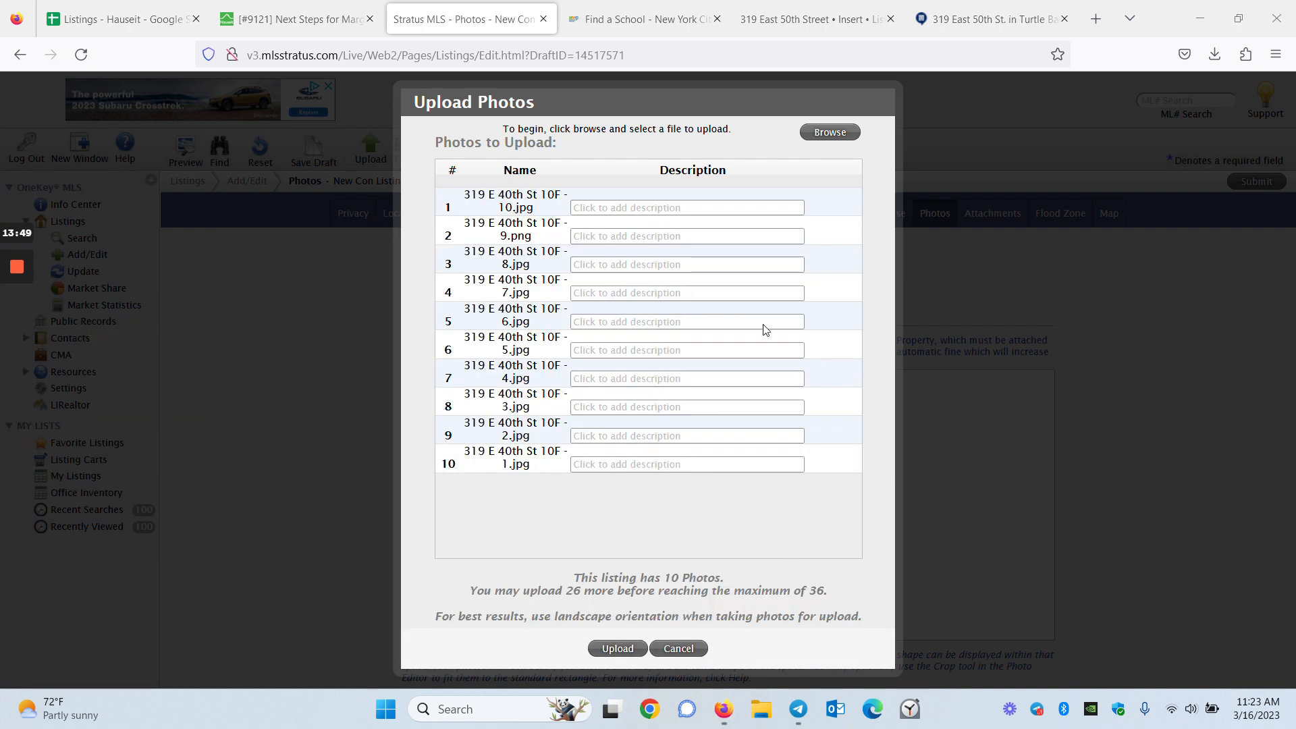
pyautogui.moveTo(16, 336)
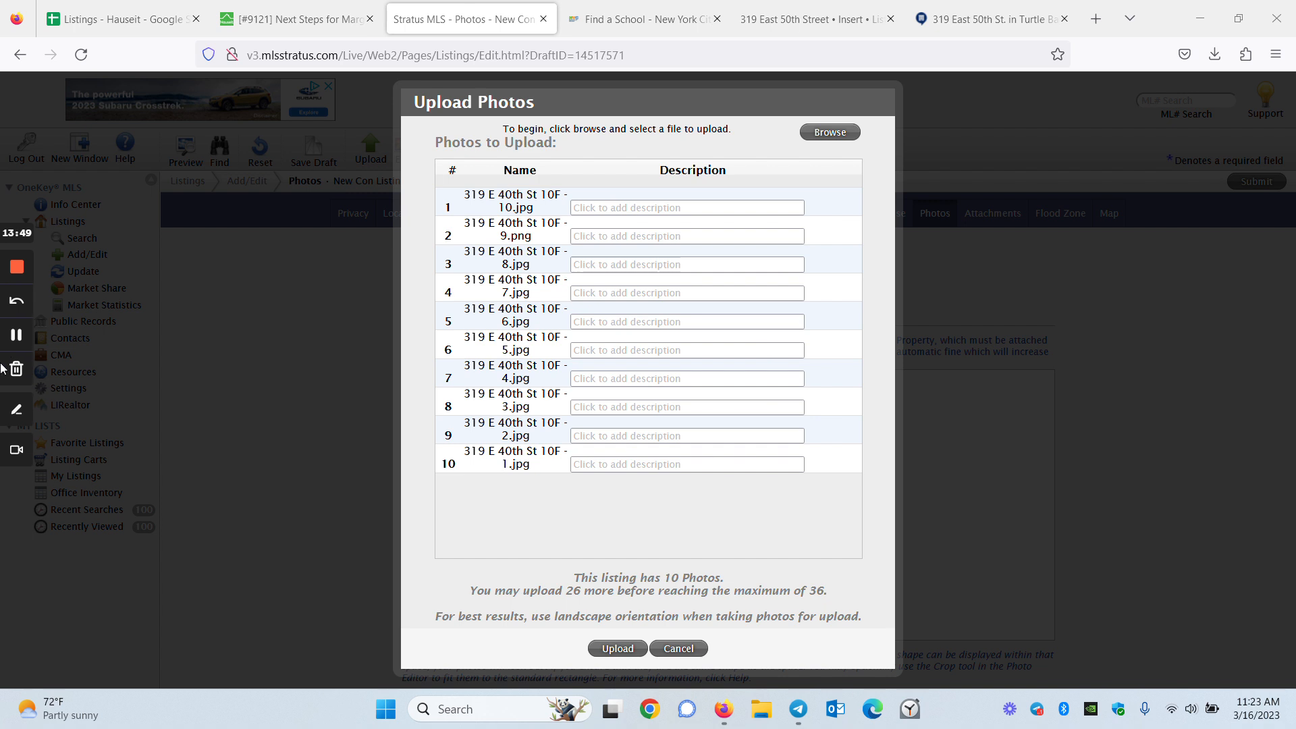
pyautogui.click(17, 333)
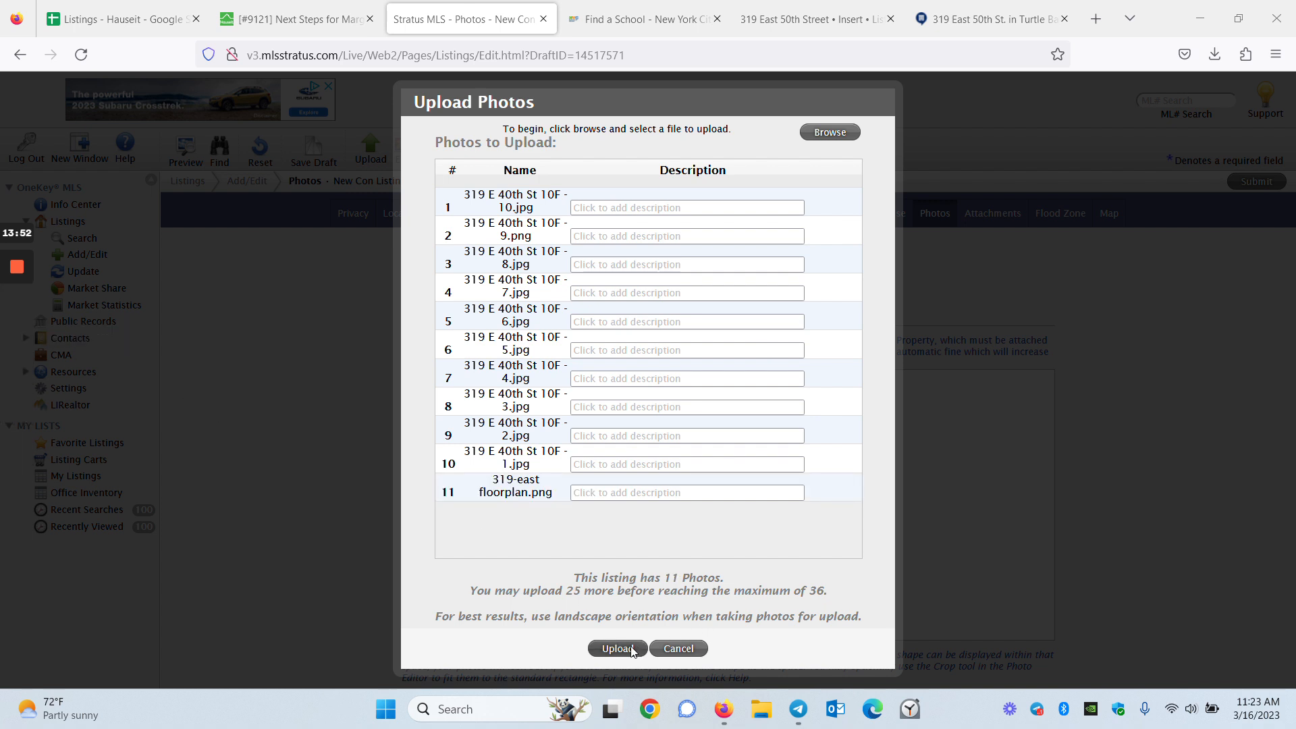
pyautogui.click(633, 649)
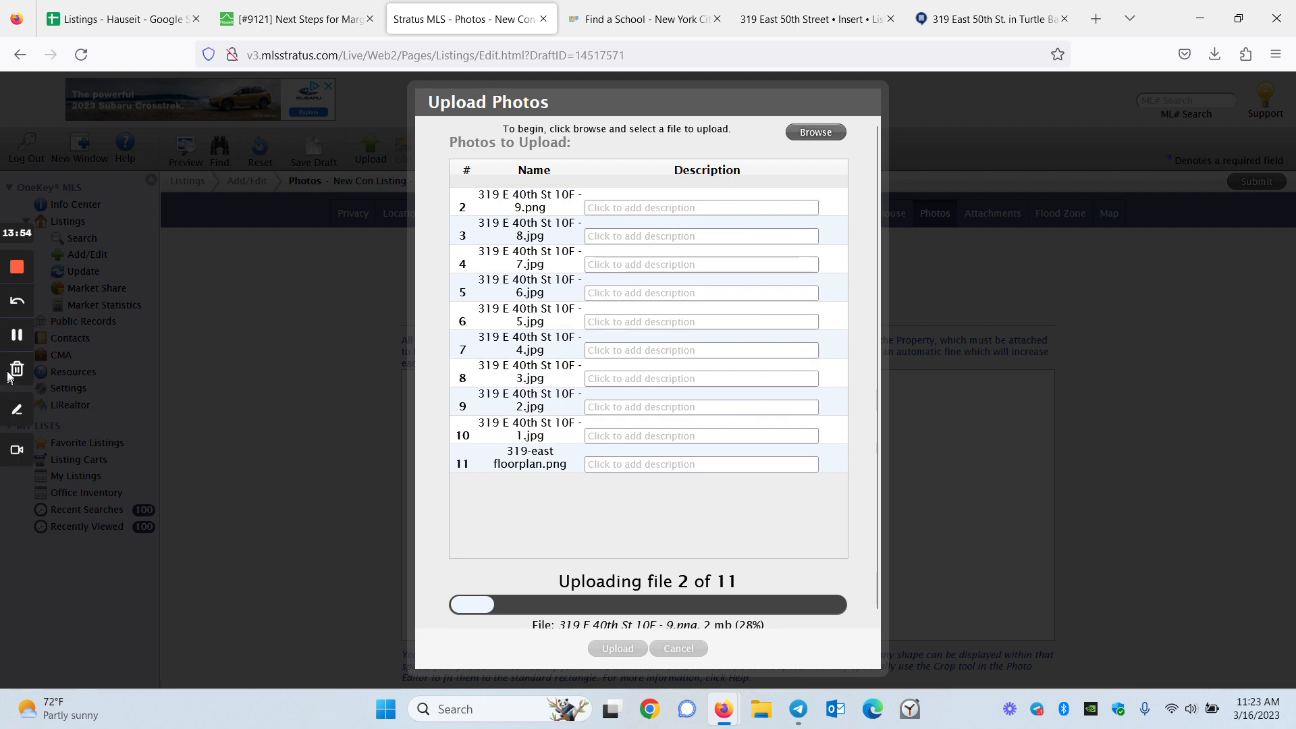
# Move the two living-room photos, two kitchen photos and the bathroom photo into the first five slots
pyautogui.click(17, 333)
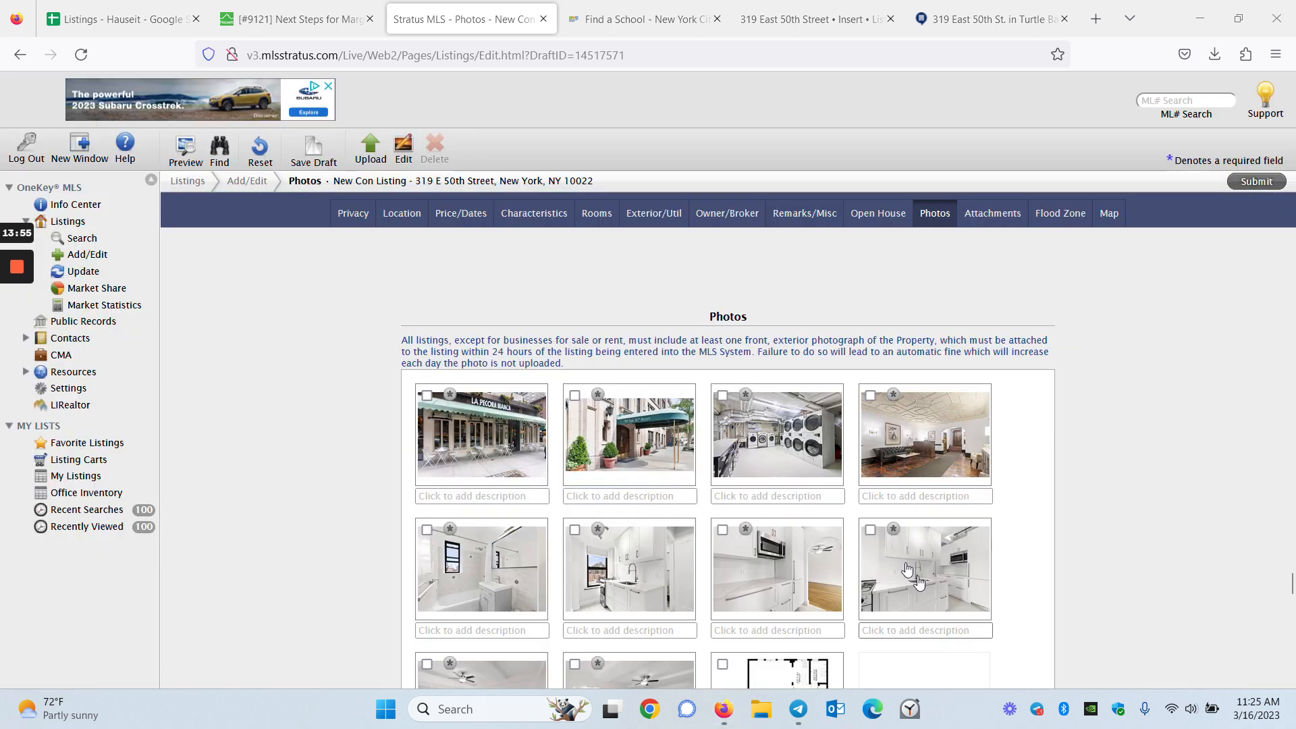
pyautogui.scroll(-3, 840, 592)
pyautogui.scroll(2, 840, 591)
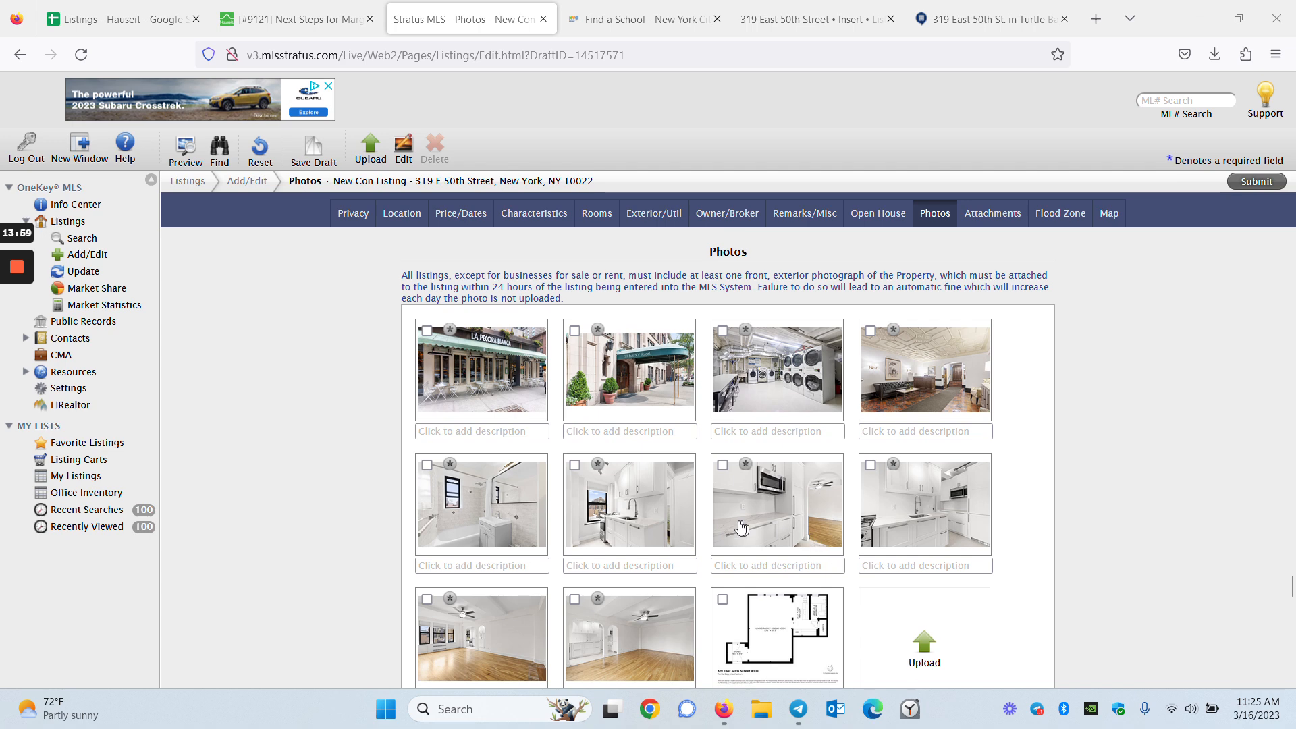
pyautogui.scroll(-1, 734, 515)
pyautogui.moveTo(635, 582); pyautogui.dragTo(480, 307)
pyautogui.moveTo(615, 541); pyautogui.dragTo(624, 307)
pyautogui.moveTo(662, 612); pyautogui.dragTo(794, 320)
pyautogui.moveTo(634, 575); pyautogui.dragTo(875, 327)
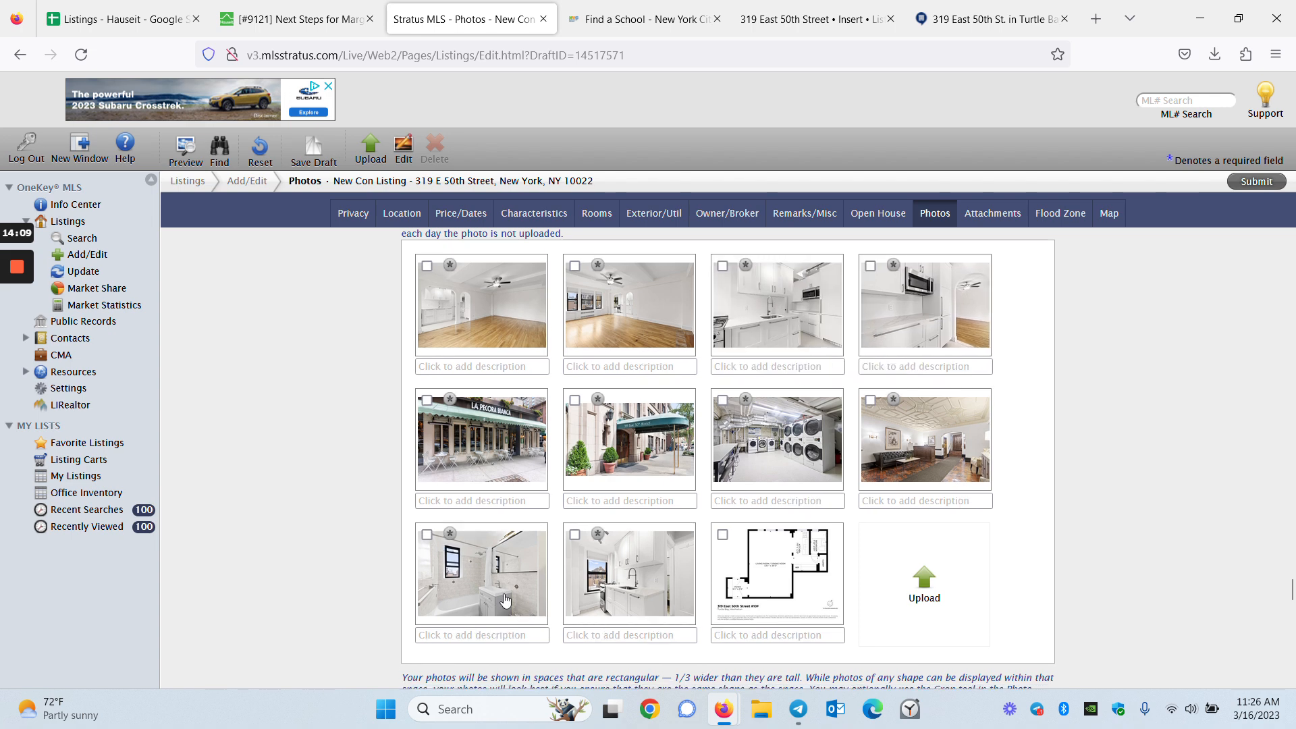
pyautogui.moveTo(507, 600); pyautogui.dragTo(480, 439)
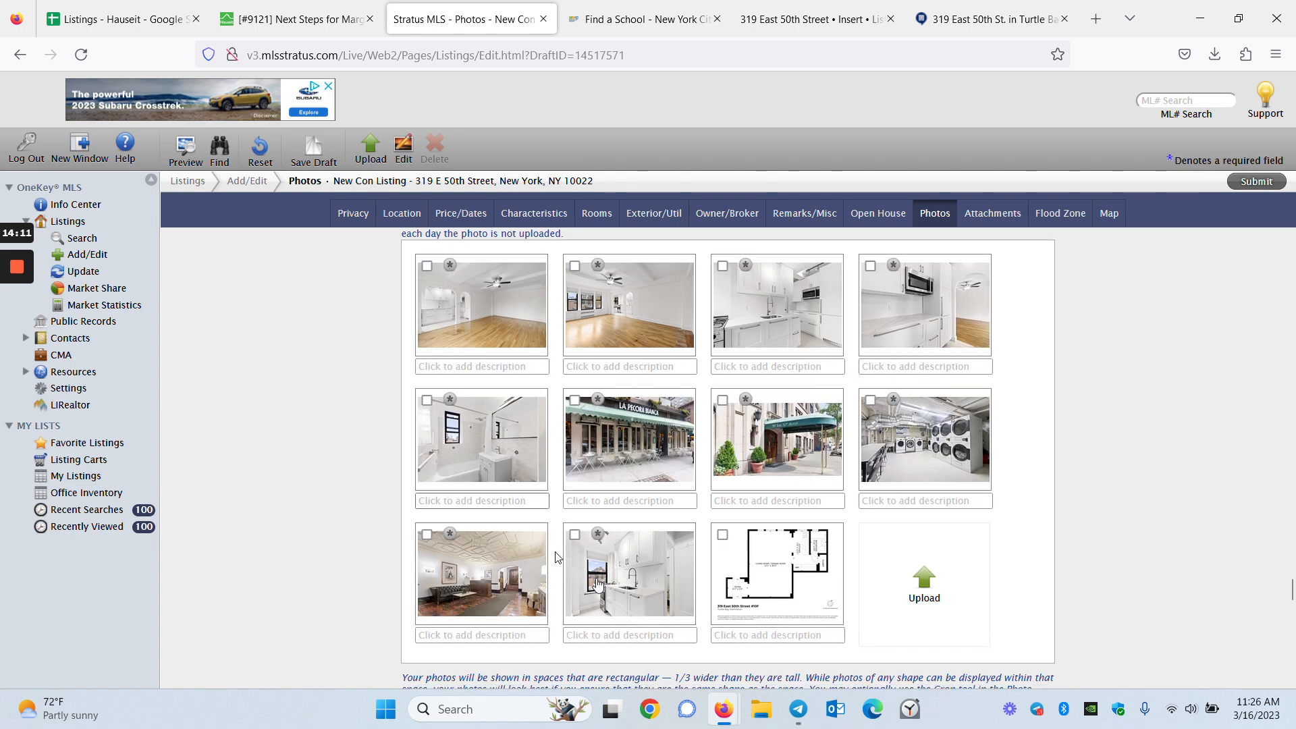
# Put the second kitchen sixth, swap the living rooms, then order the lobby, laundry, restaurant and entrance photos
pyautogui.click(630, 636)
pyautogui.moveTo(648, 573); pyautogui.dragTo(628, 442)
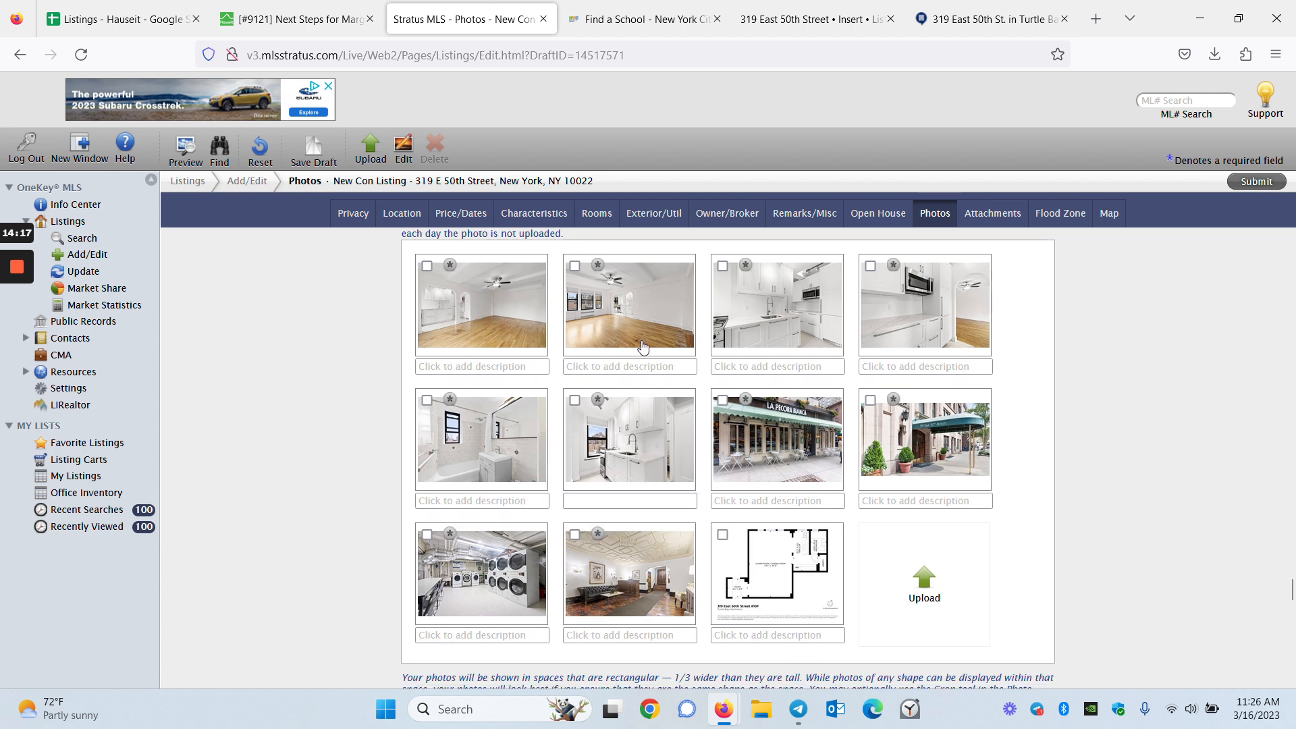
pyautogui.moveTo(642, 327); pyautogui.dragTo(465, 305)
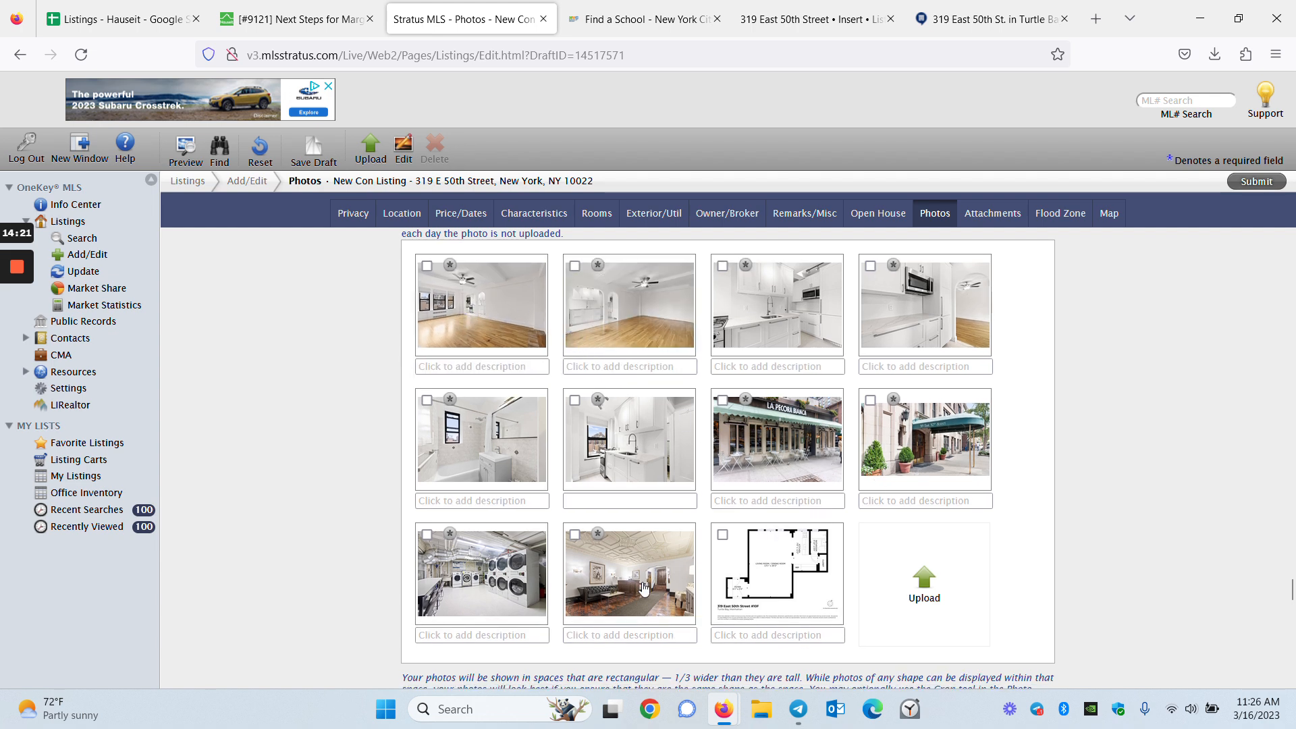
pyautogui.moveTo(469, 582); pyautogui.dragTo(762, 479)
pyautogui.moveTo(636, 591); pyautogui.dragTo(938, 446)
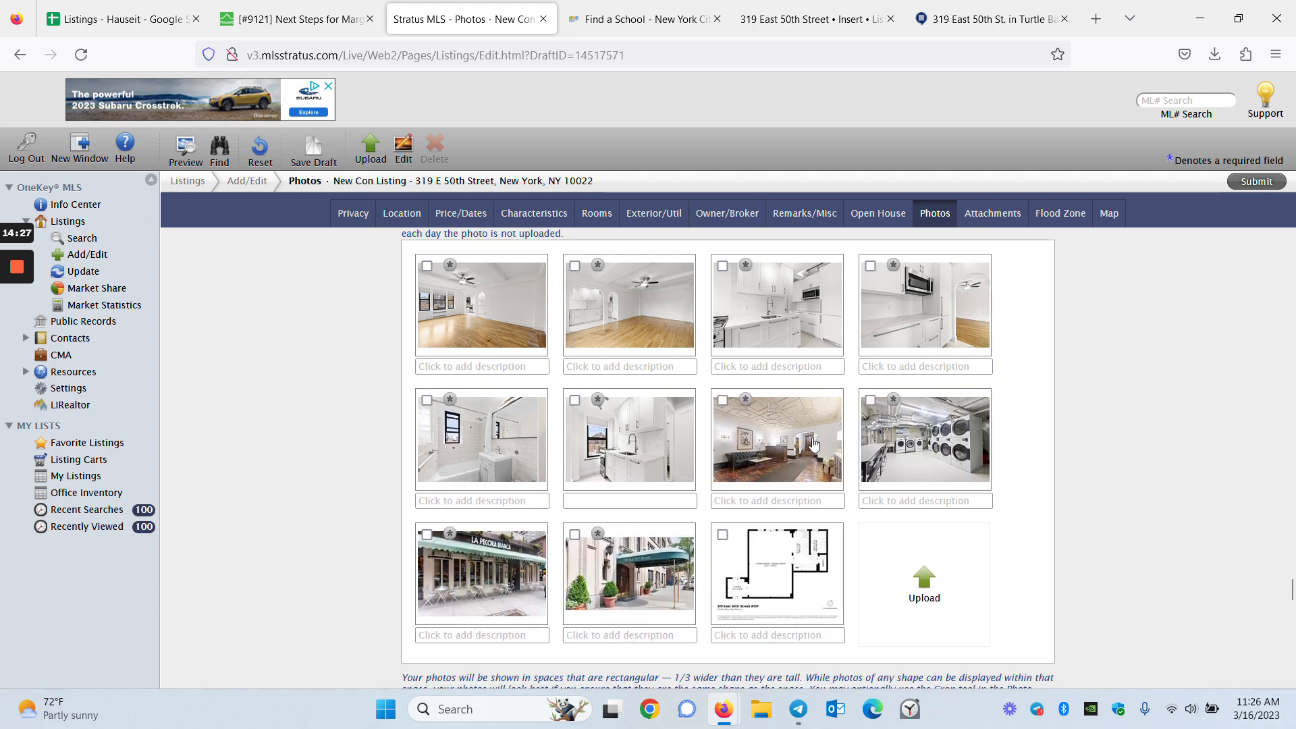
pyautogui.moveTo(661, 615); pyautogui.dragTo(506, 585)
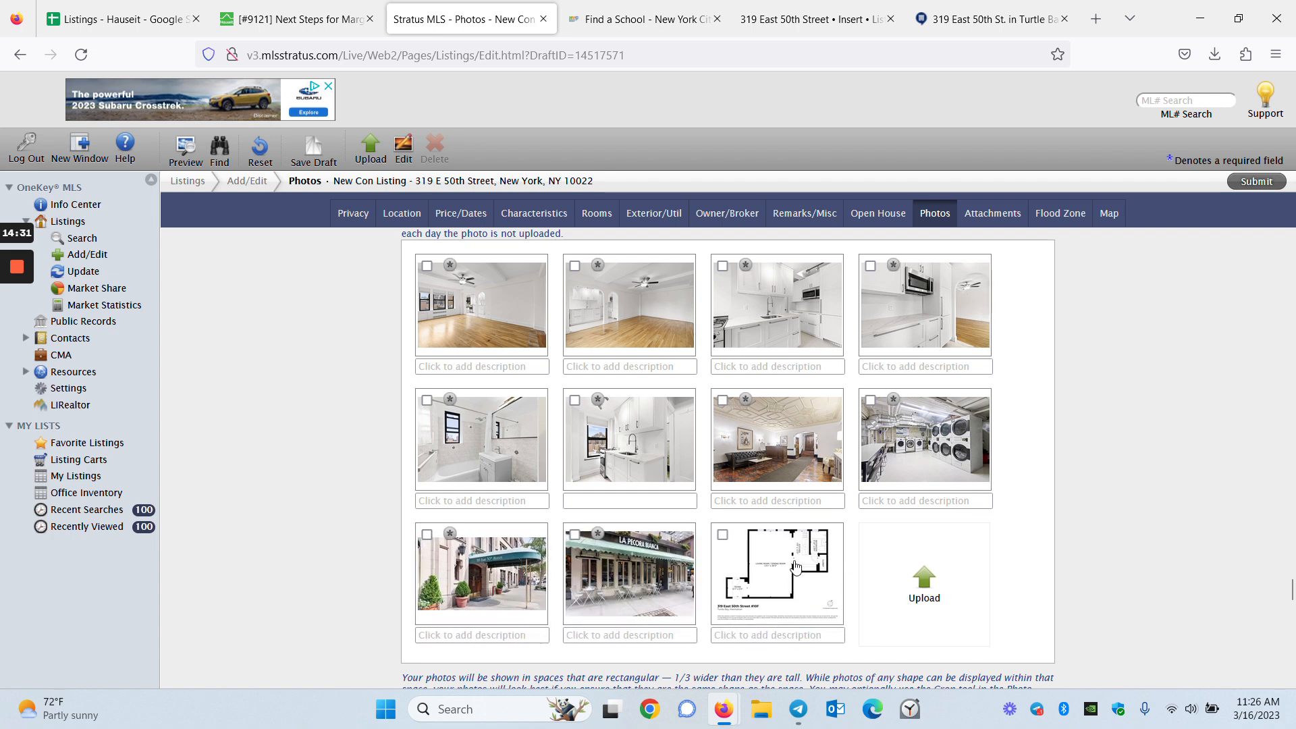
pyautogui.scroll(-5, 747, 598)
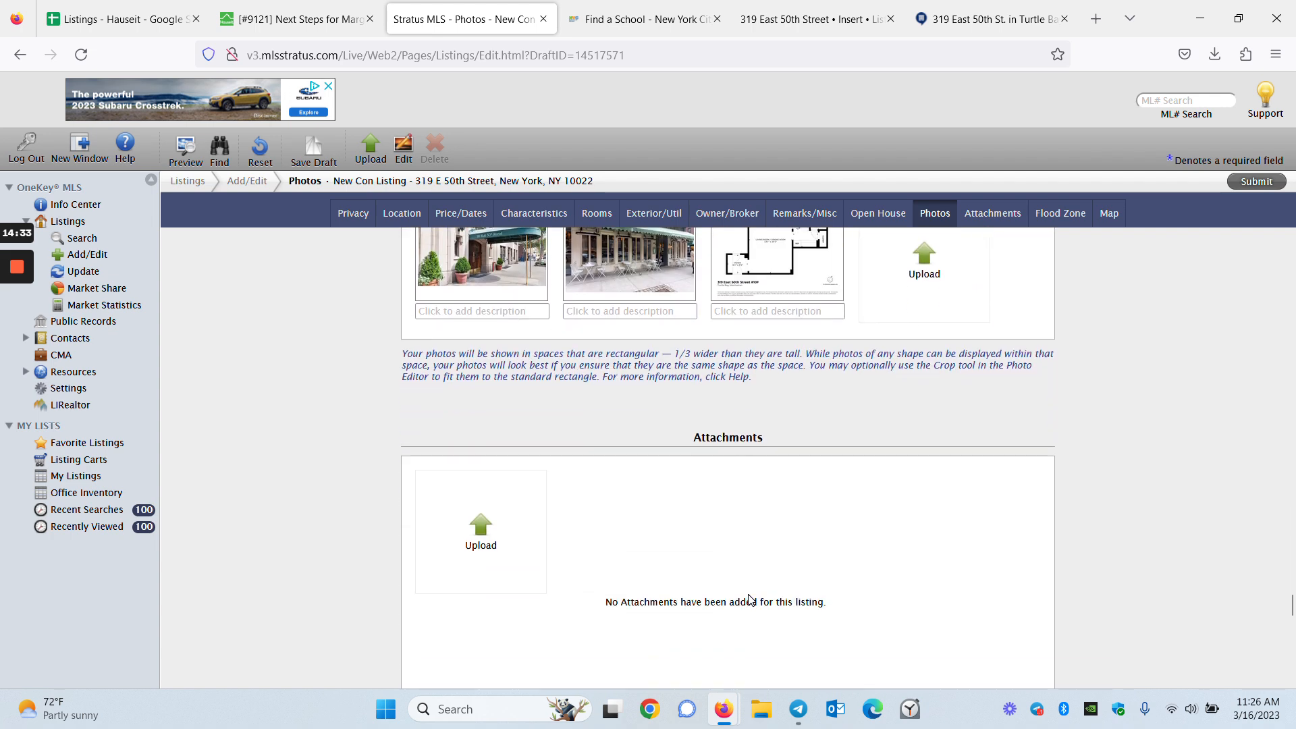
# Check the Freshdesk ticket's listing details for the unit's floor
pyautogui.scroll(-15, 751, 603)
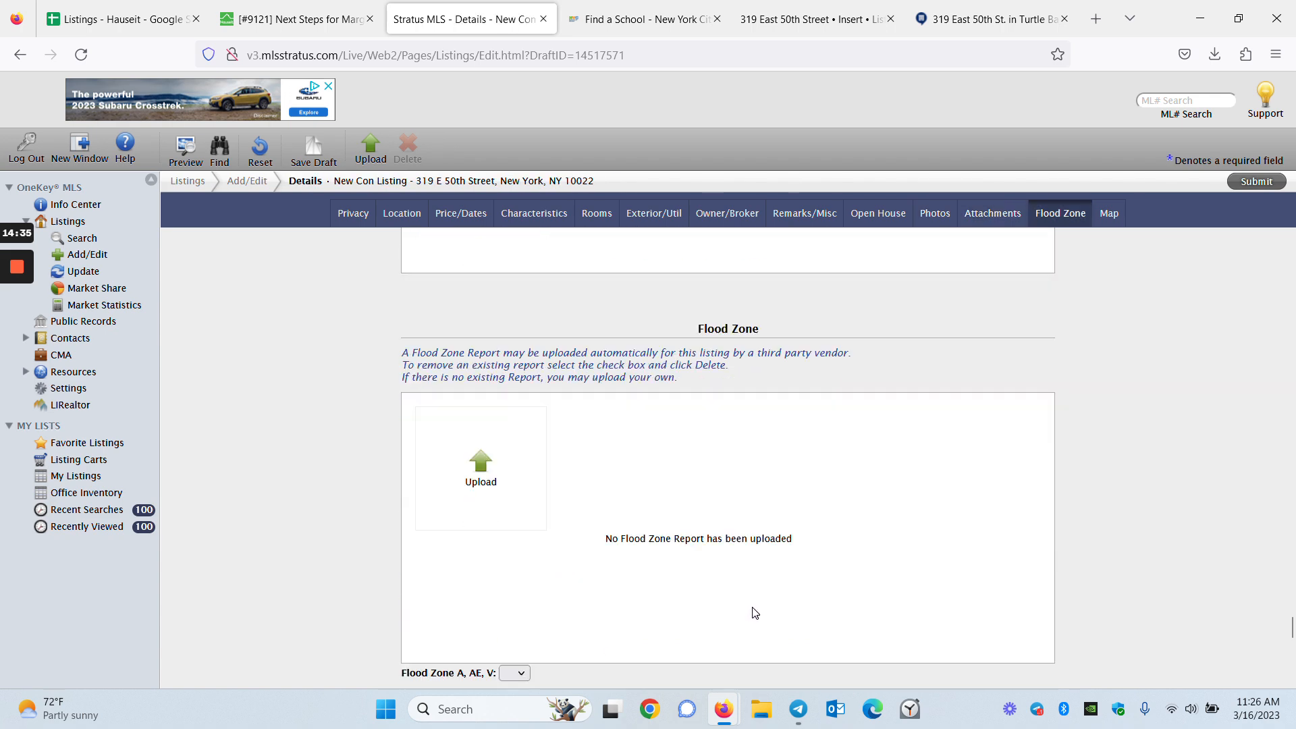
pyautogui.scroll(-4, 752, 613)
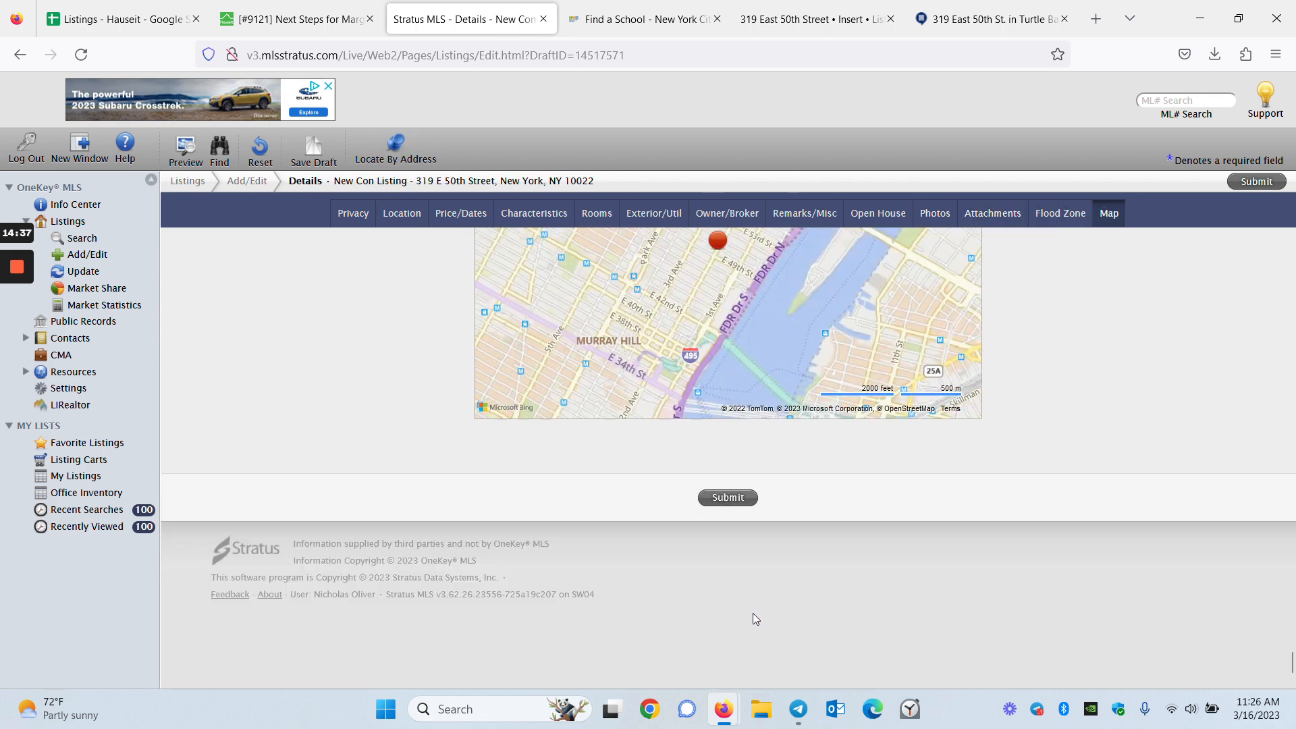
pyautogui.scroll(4, 752, 612)
pyautogui.scroll(5, 752, 613)
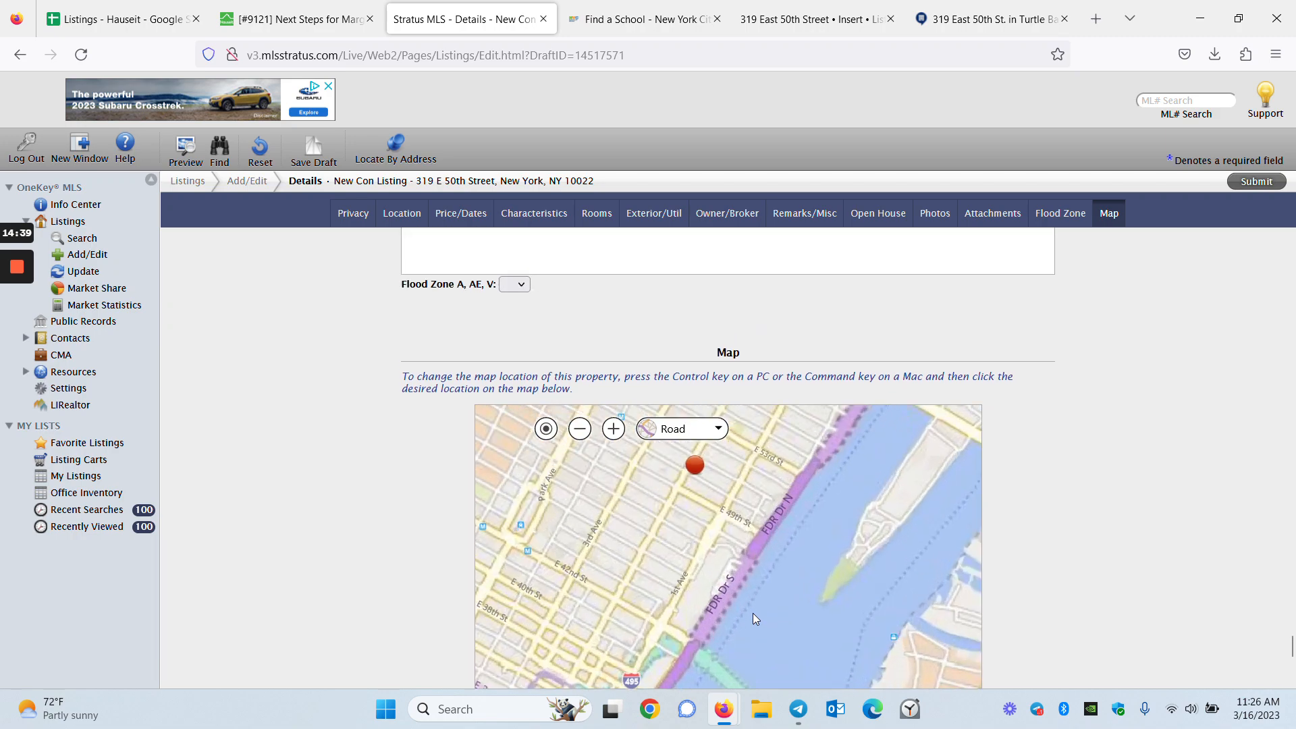
pyautogui.moveTo(1290, 648); pyautogui.dragTo(1291, 237)
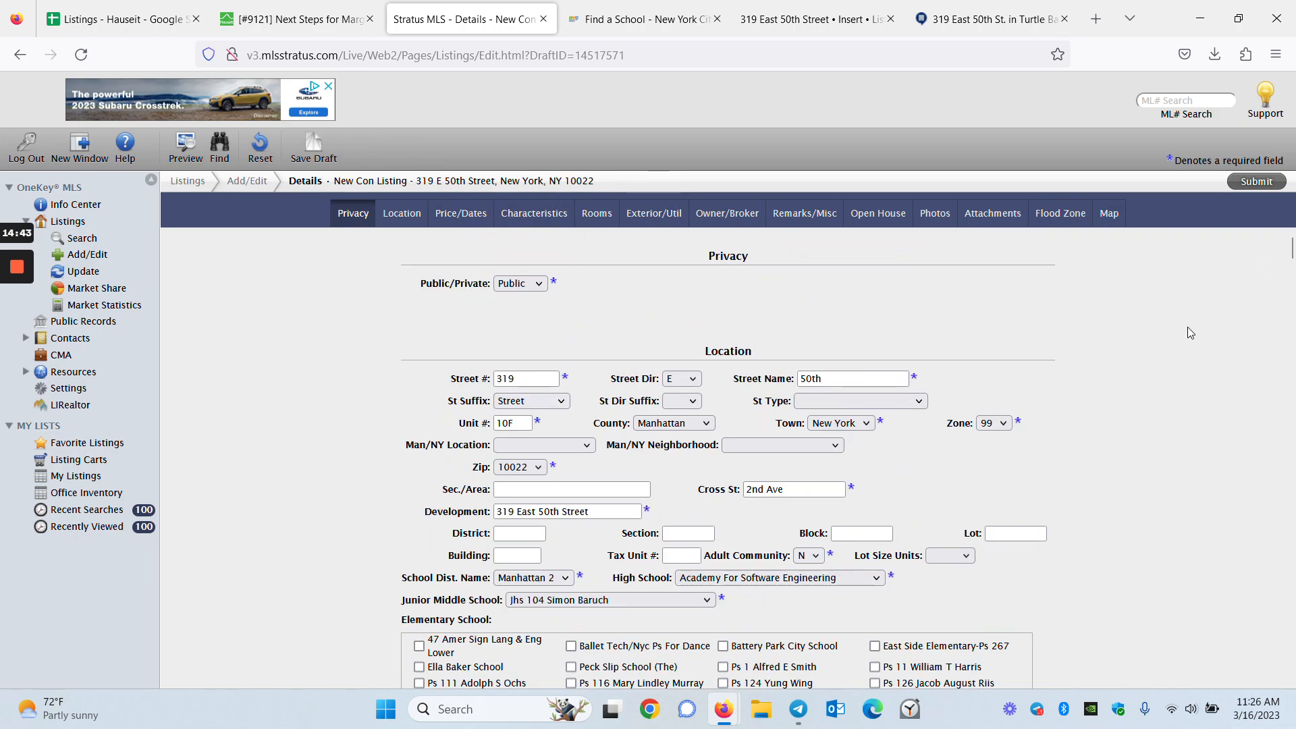
pyautogui.moveTo(8, 307)
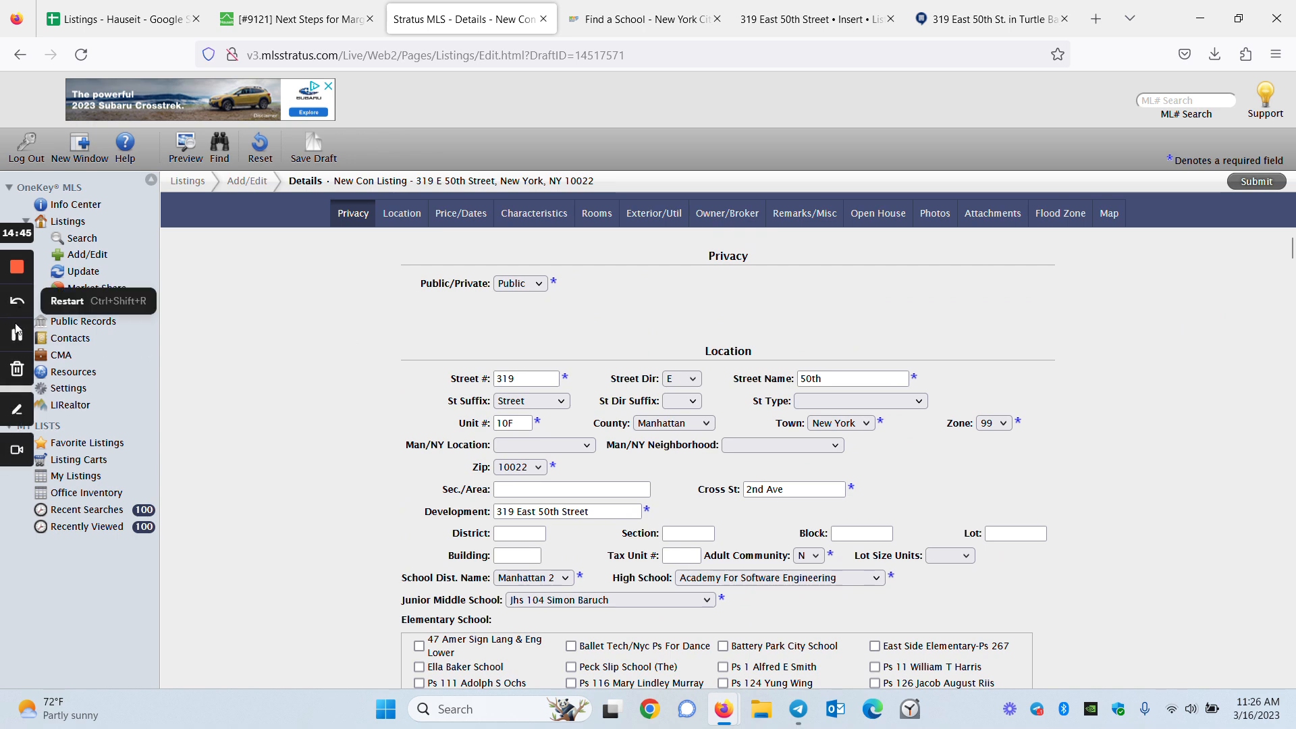
pyautogui.click(16, 335)
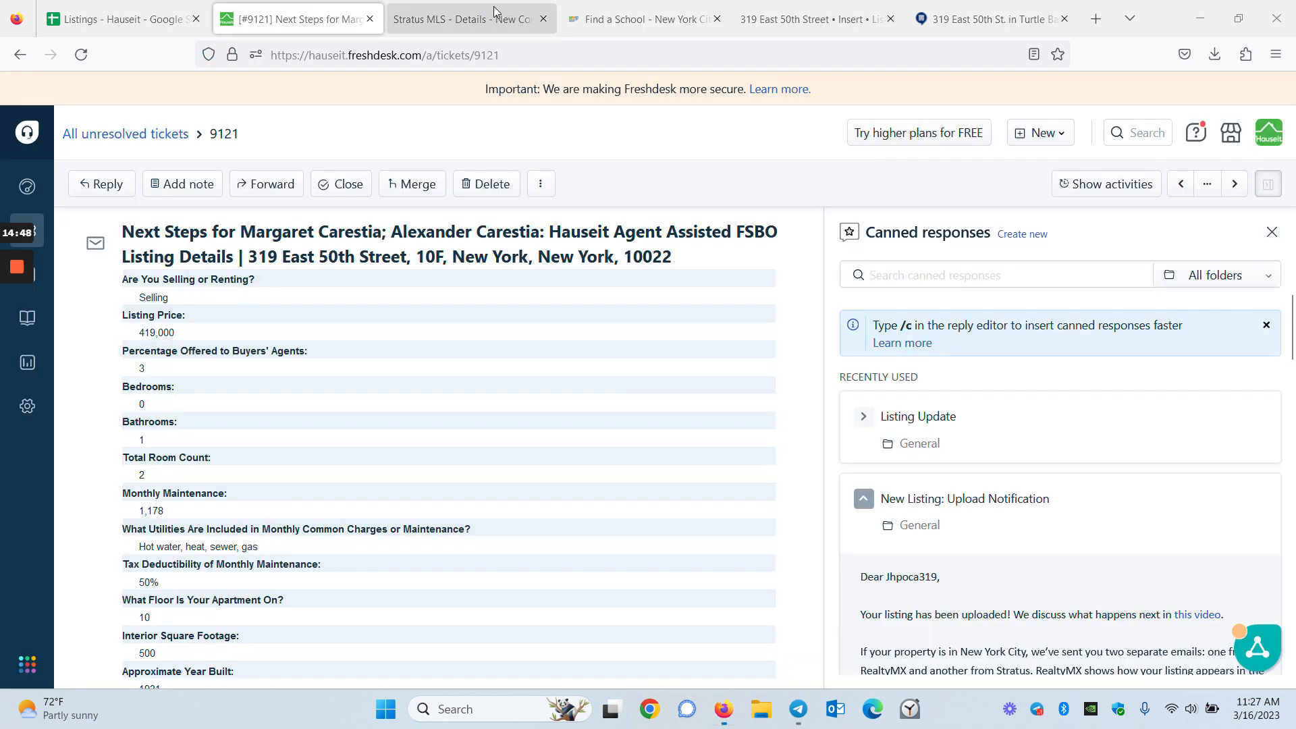
# Enter 10 for Unit on Floor # and 1 for # Floors in Unit
pyautogui.click(492, 8)
pyautogui.click(656, 423)
pyautogui.scroll(-2, 654, 421)
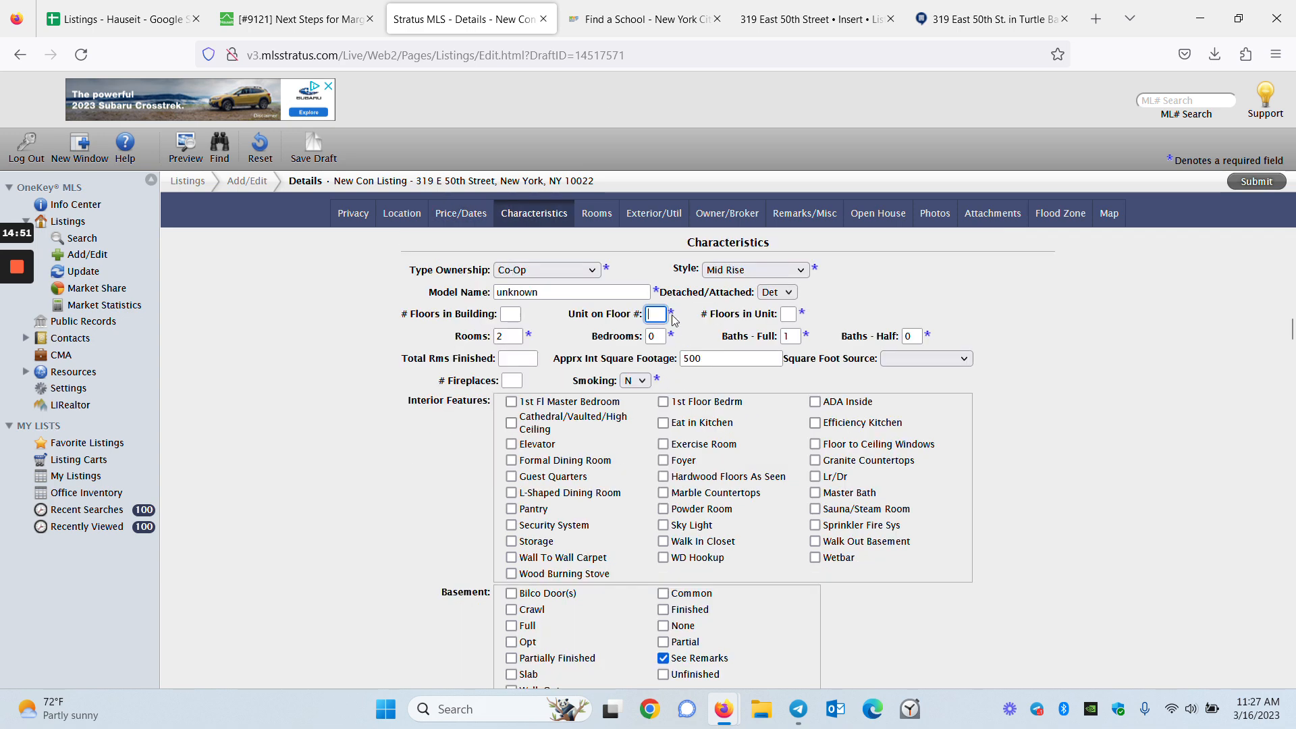
pyautogui.write('10')
pyautogui.press('Tab')
pyautogui.write('1')
pyautogui.click(850, 310)
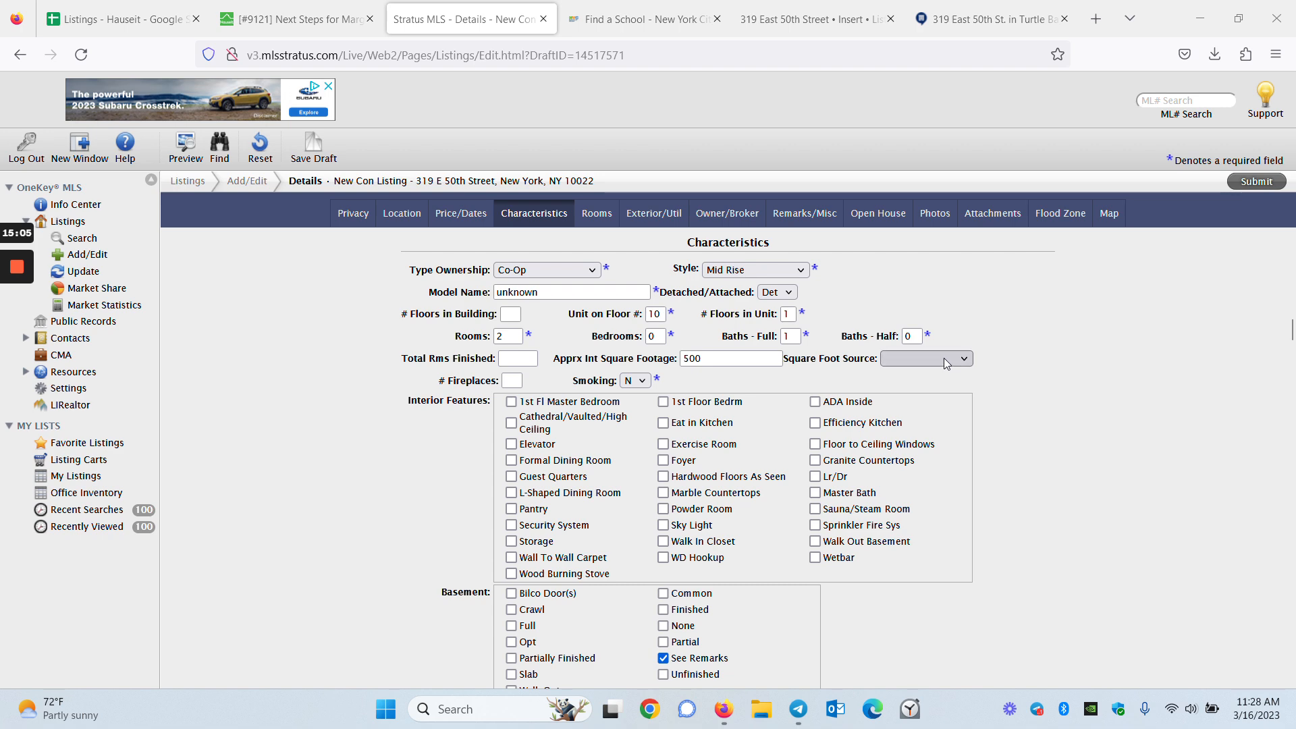
# Set construction type and parking type to Other/See Remarks, then attempt to submit the listing
pyautogui.scroll(-3, 1027, 415)
pyautogui.moveTo(19, 331)
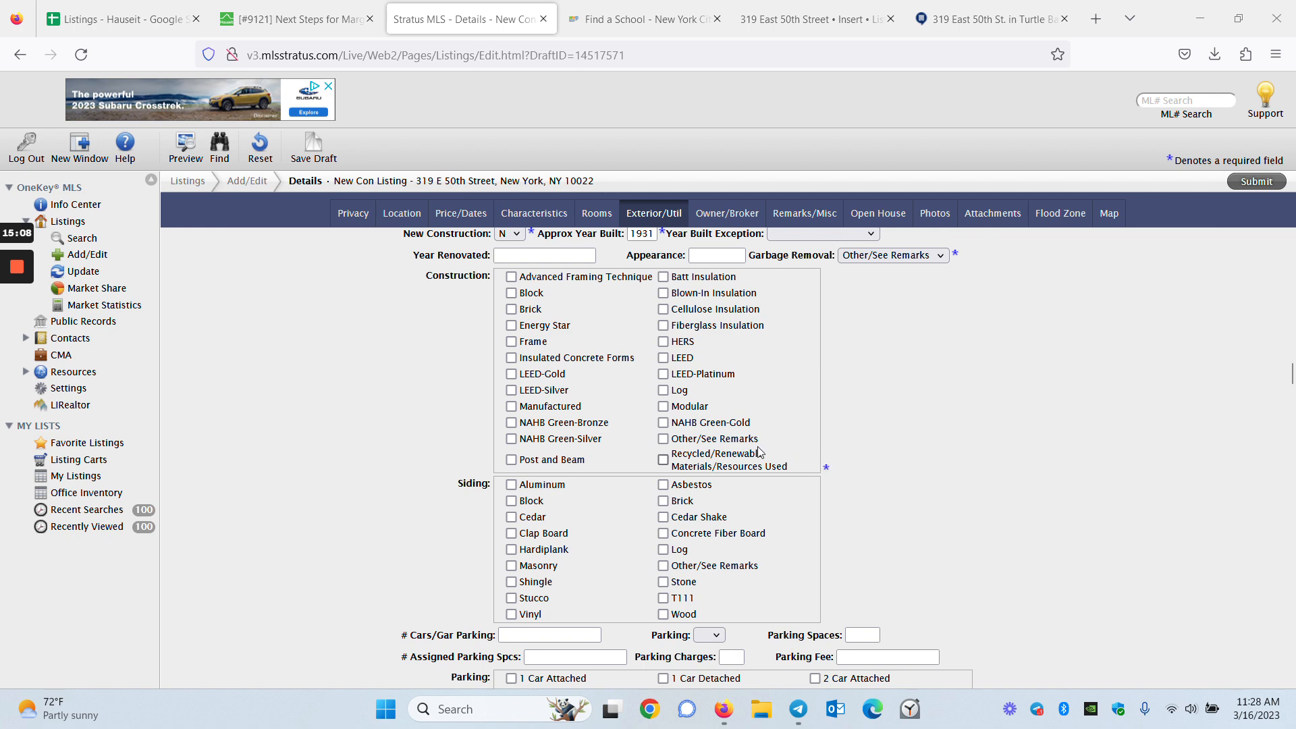
pyautogui.click(723, 442)
pyautogui.scroll(-1, 804, 583)
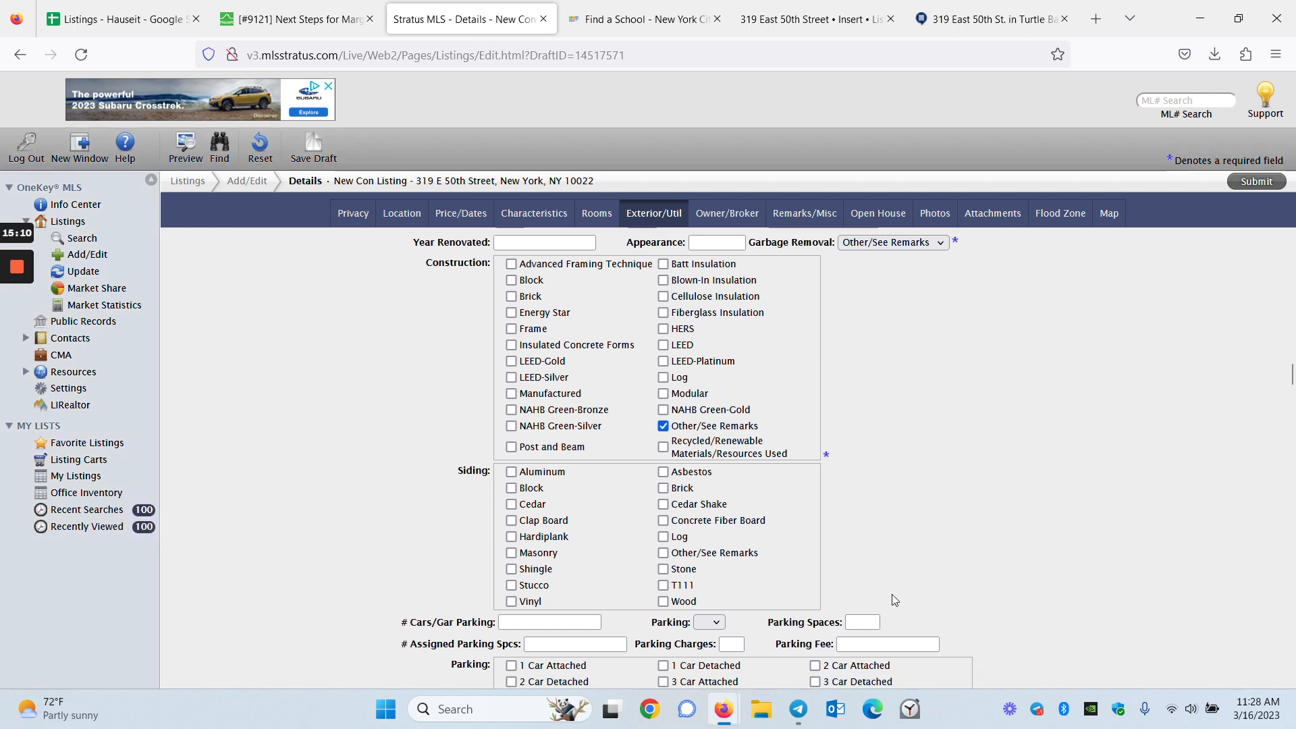
pyautogui.moveTo(15, 350)
pyautogui.scroll(-5, 986, 569)
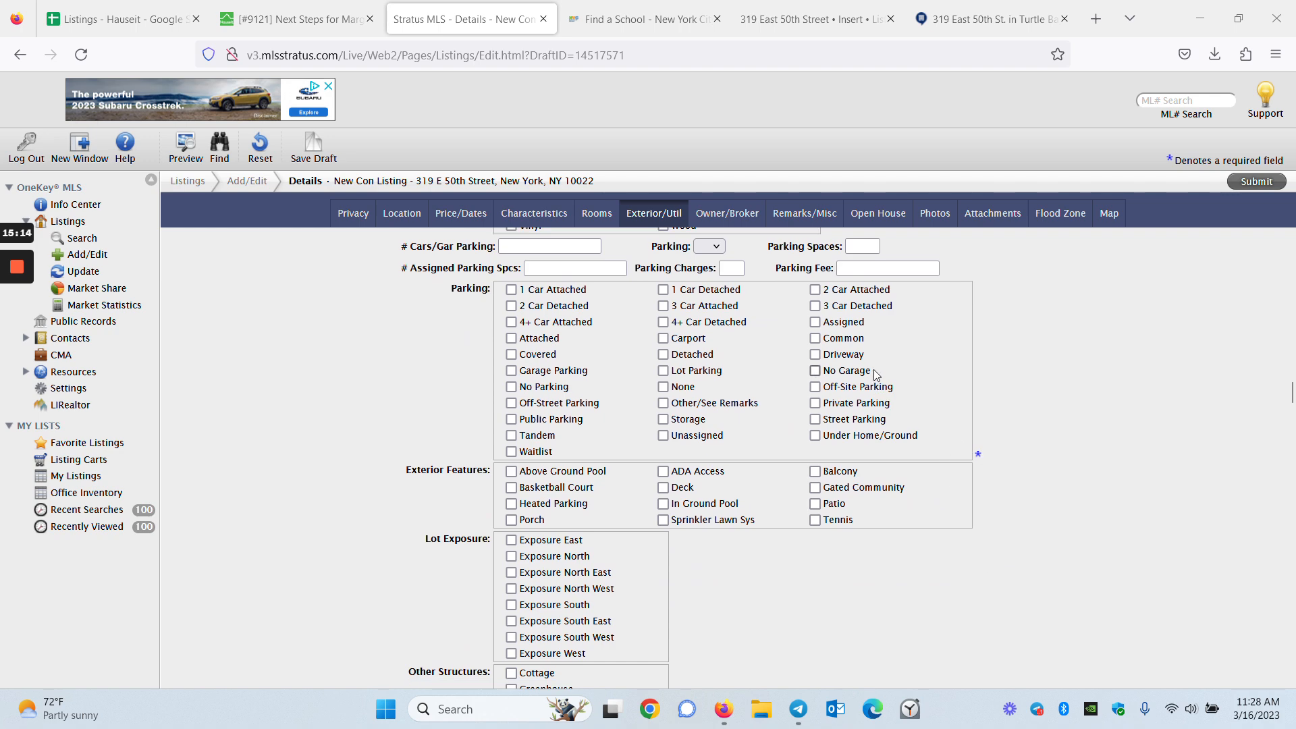
pyautogui.click(748, 409)
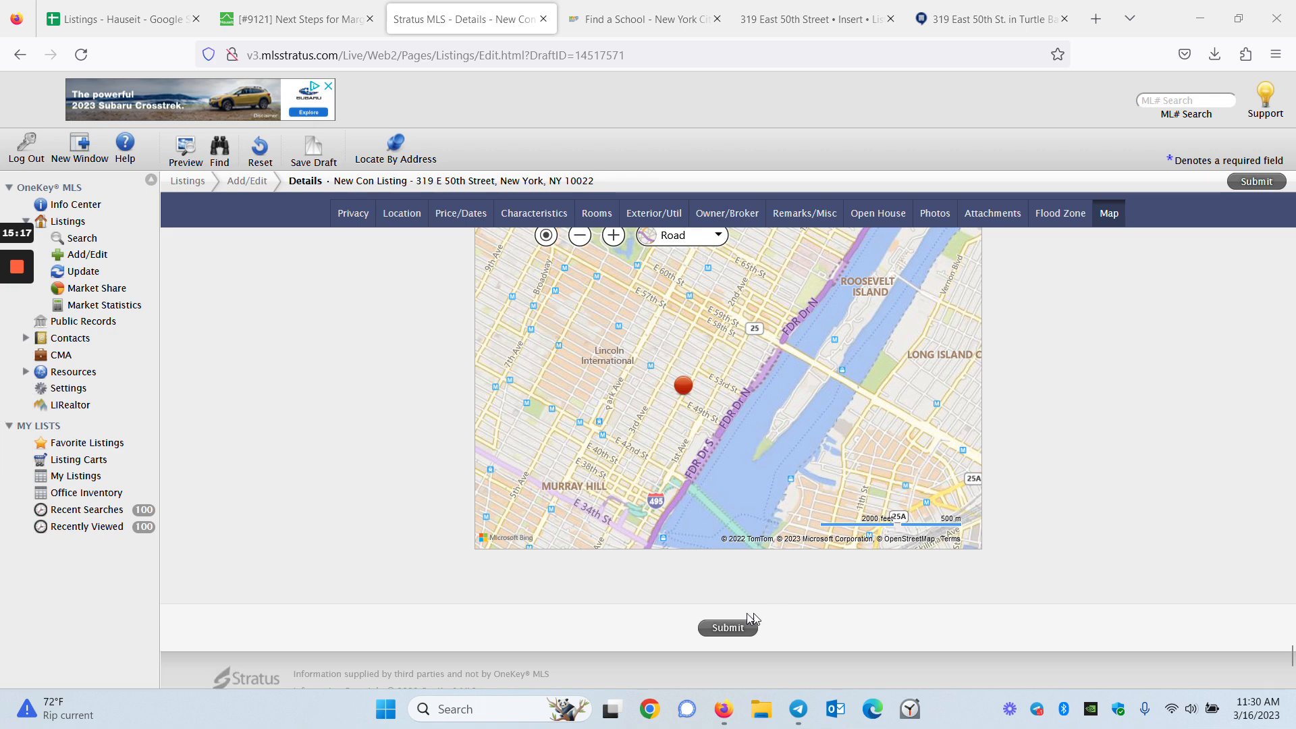
pyautogui.click(729, 627)
# Fill the required Directions remark with 'Contact seller'
pyautogui.scroll(3, 810, 523)
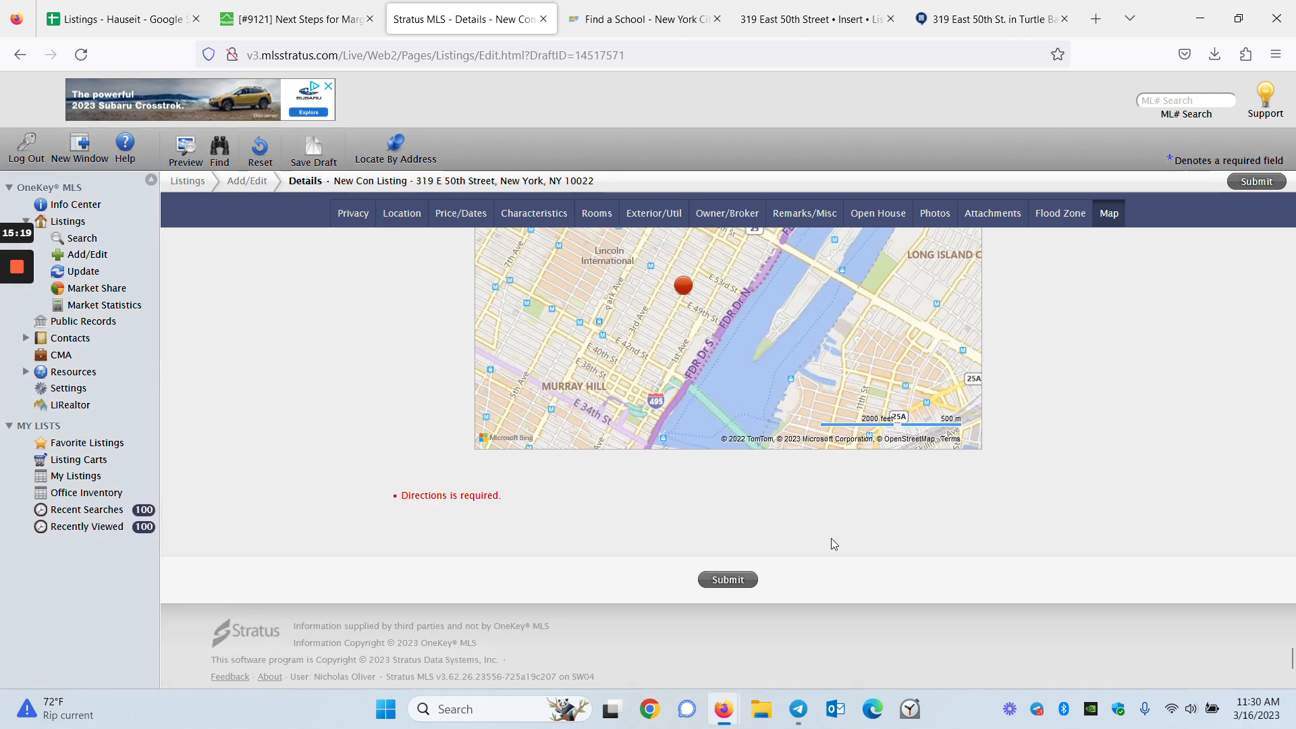
pyautogui.scroll(15, 389, 500)
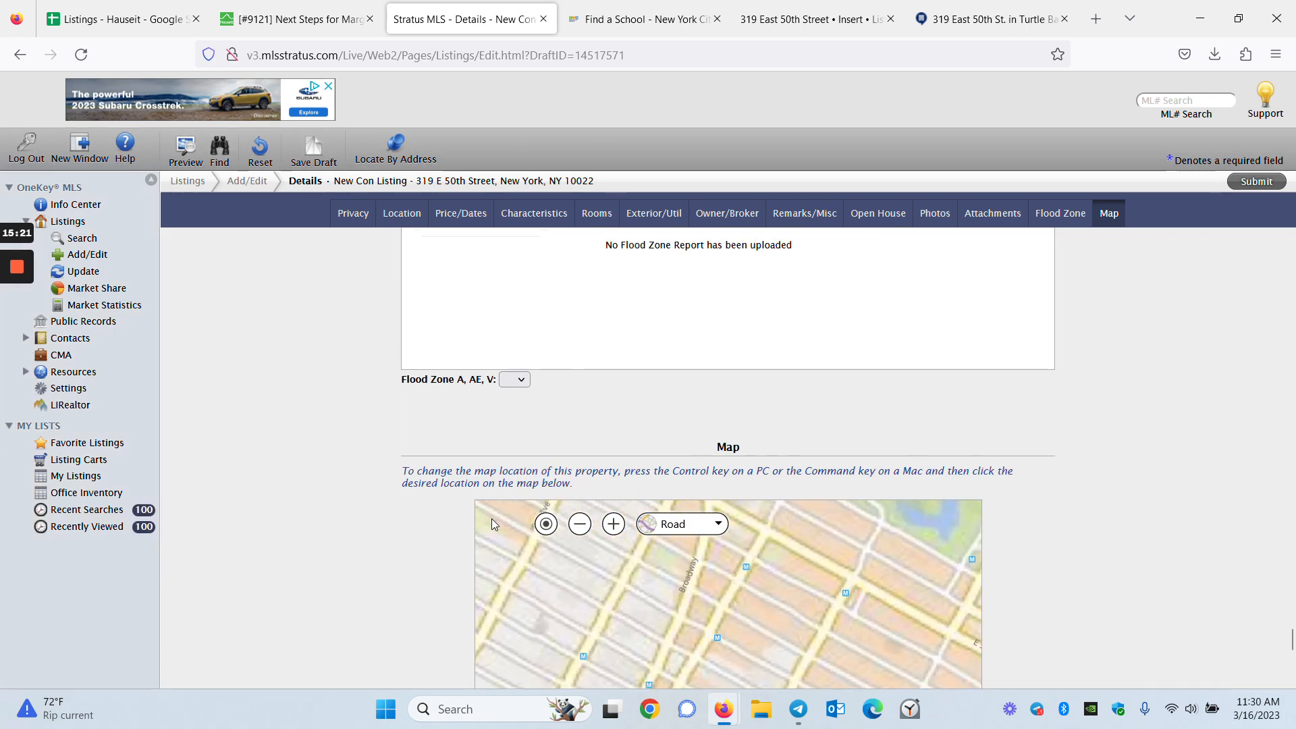
pyautogui.scroll(15, 394, 506)
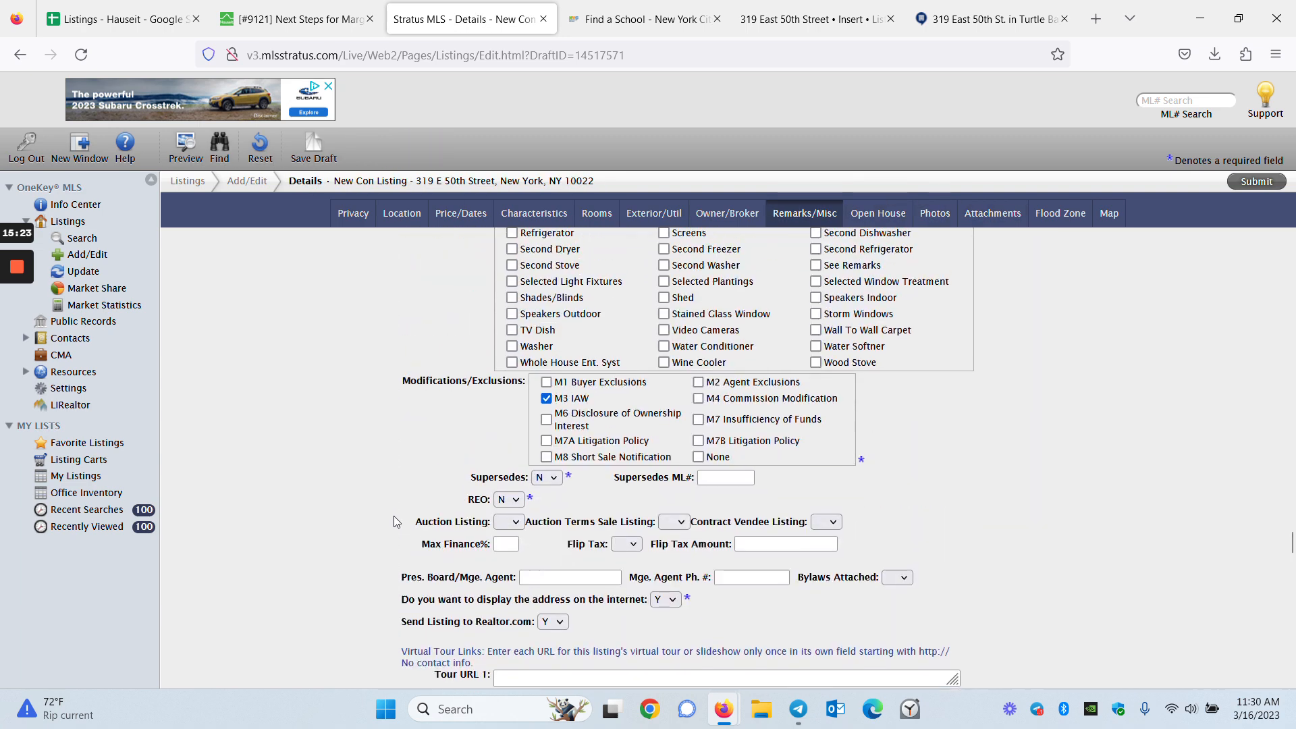
pyautogui.scroll(-5, 400, 526)
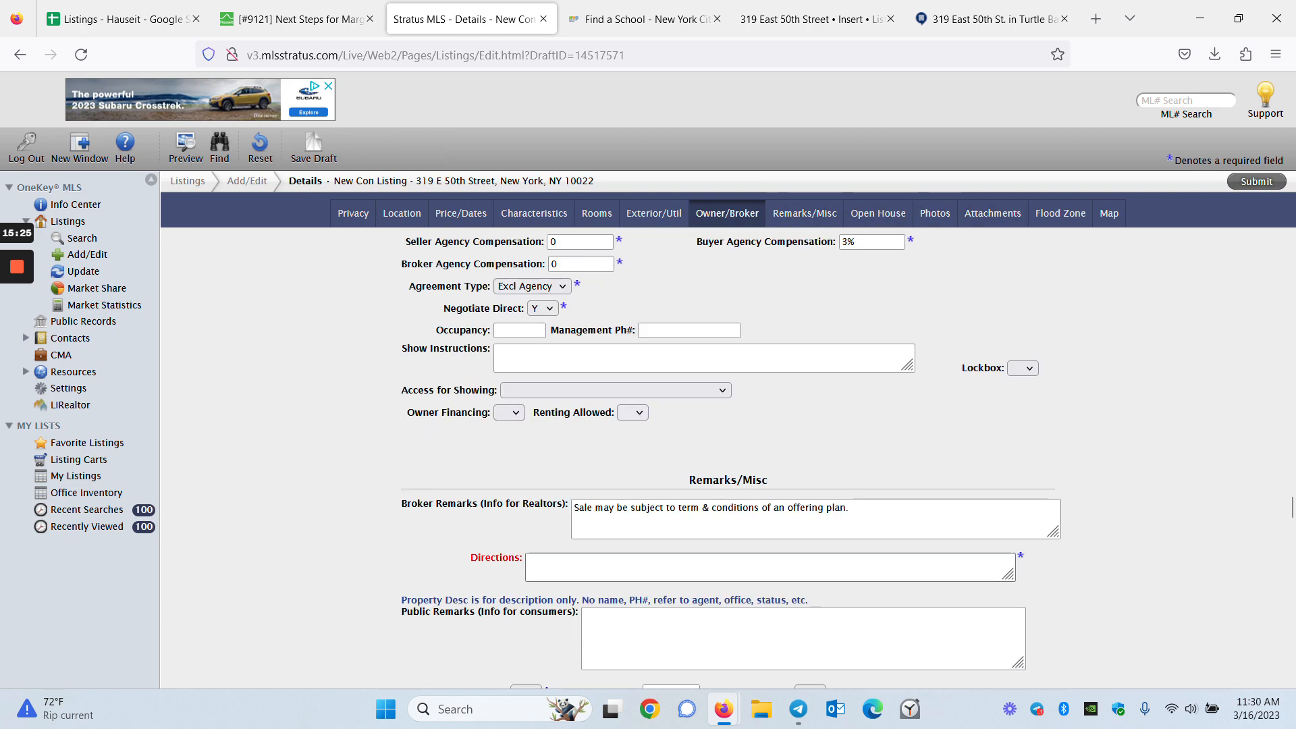
pyautogui.click(560, 567)
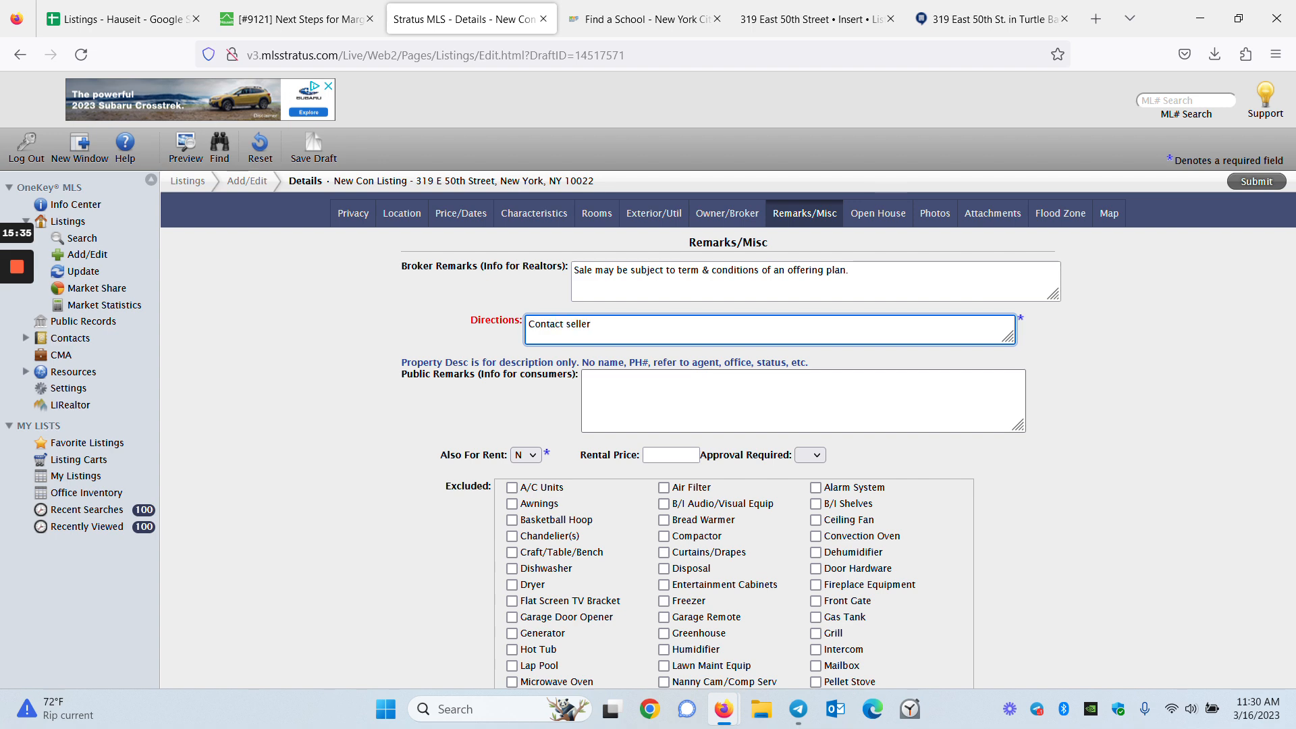
pyautogui.click(516, 397)
pyautogui.scroll(3, 594, 382)
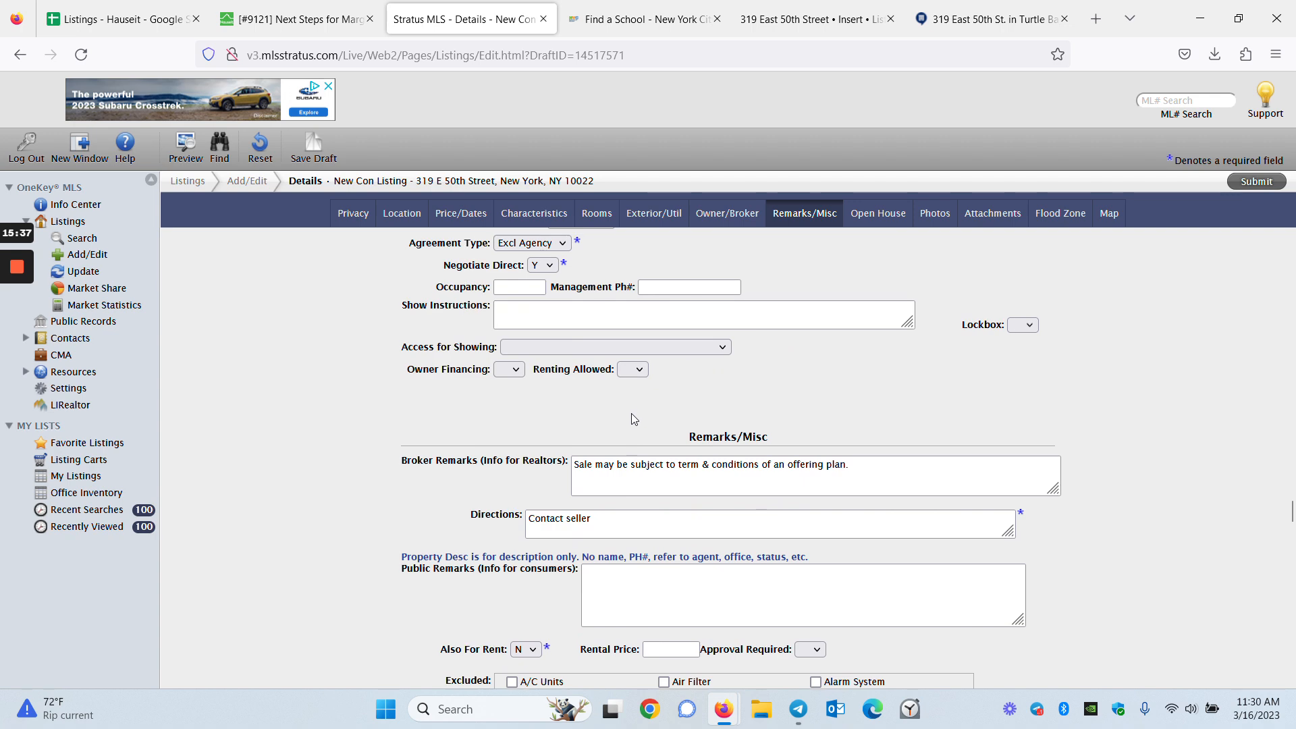
pyautogui.moveTo(1291, 509); pyautogui.dragTo(1291, 668)
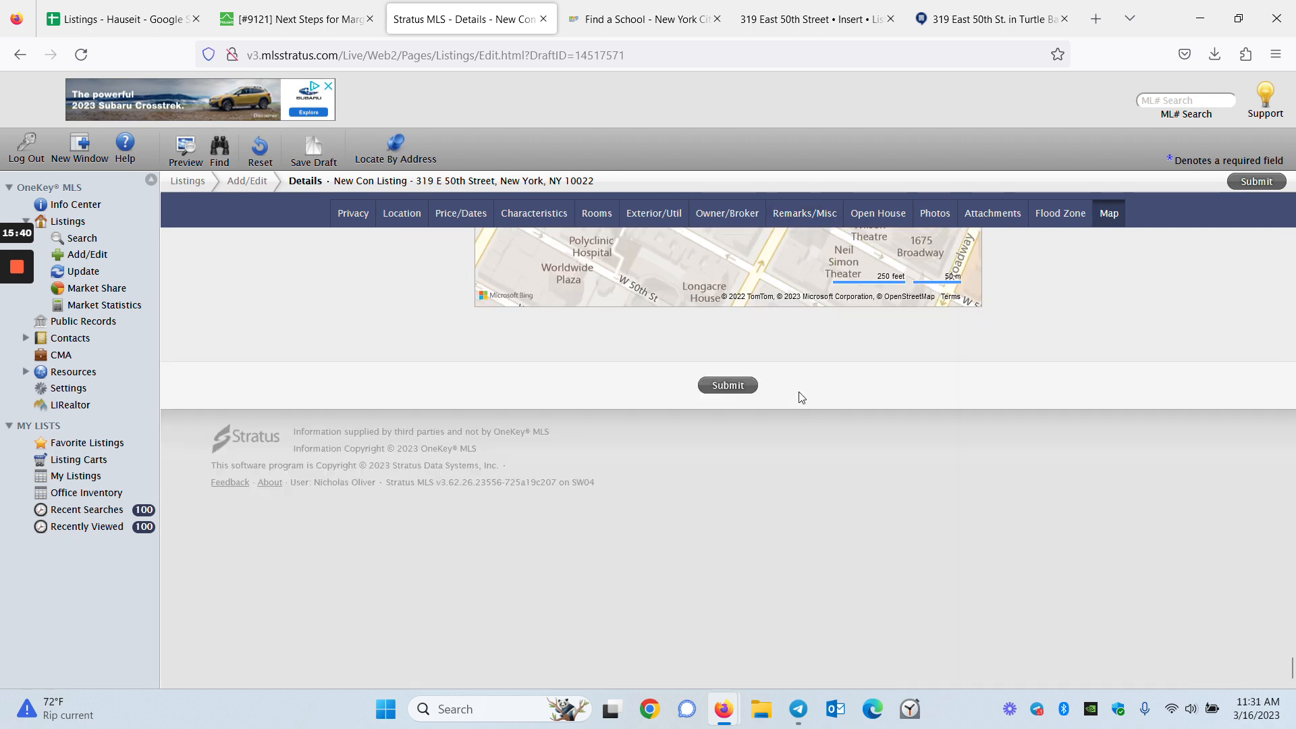
# Submit the co-op as ML# 3464930, review its Listing Detail View, then close and exit the completion dialog
pyautogui.click(715, 386)
pyautogui.moveTo(20, 344)
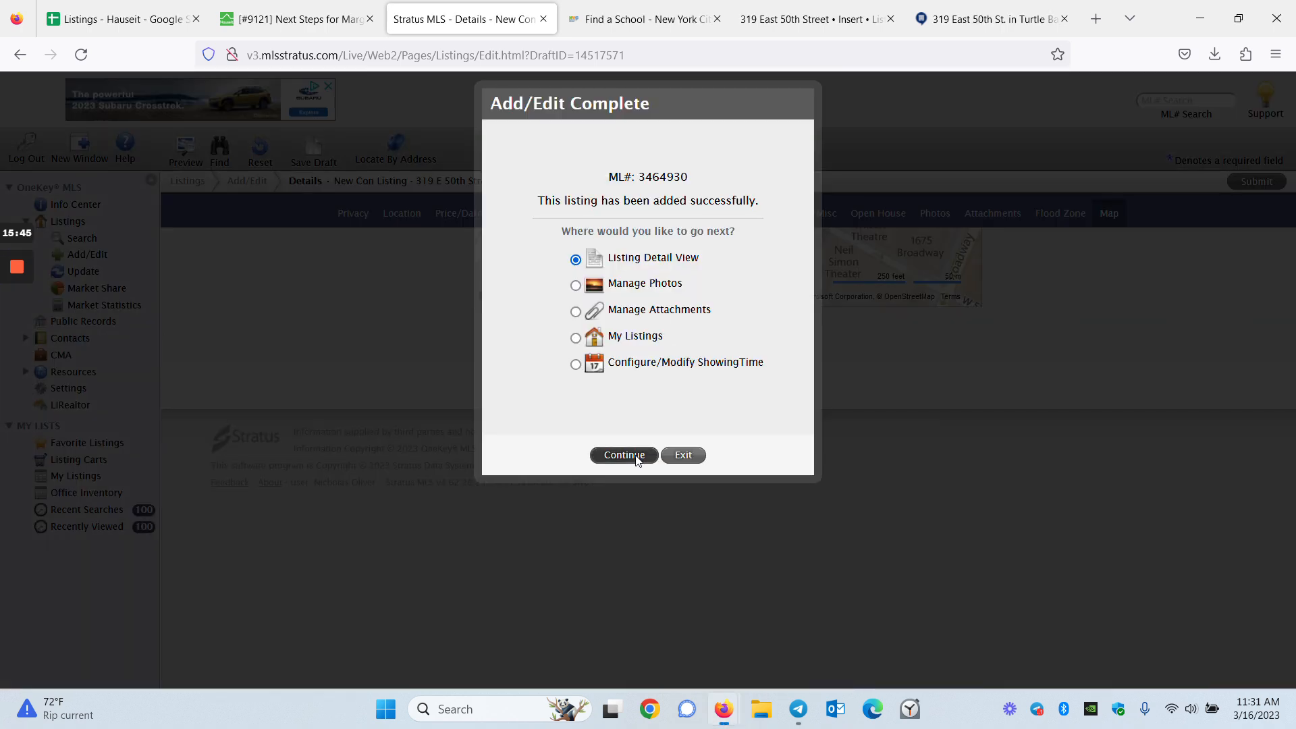
pyautogui.click(624, 456)
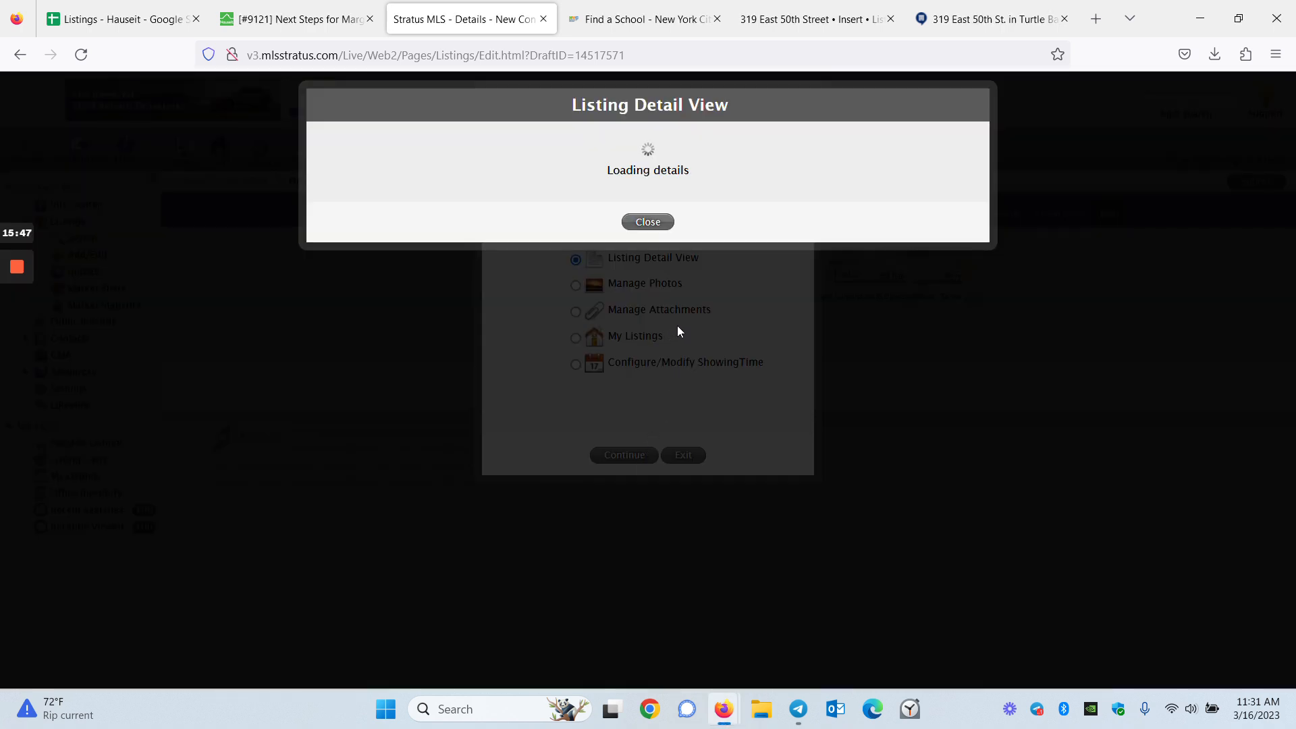
pyautogui.moveTo(19, 341)
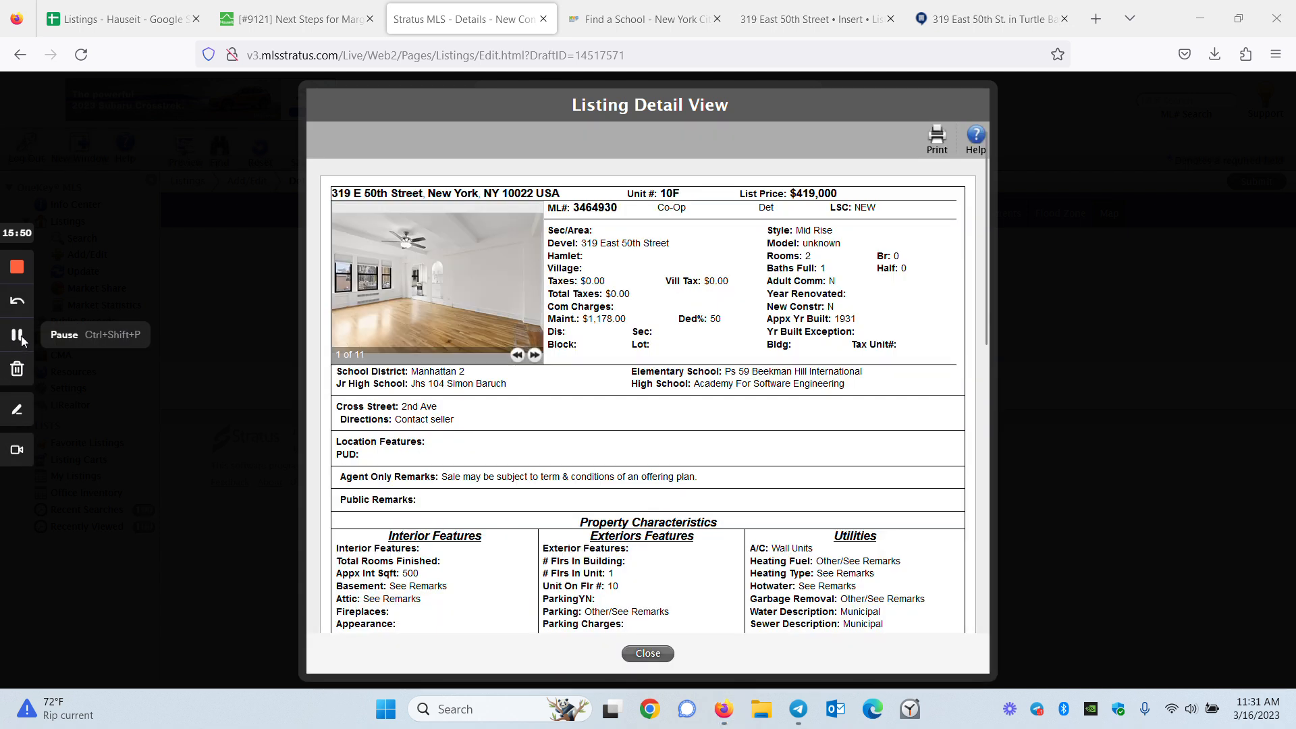
pyautogui.scroll(-3, 674, 328)
pyautogui.scroll(-4, 674, 328)
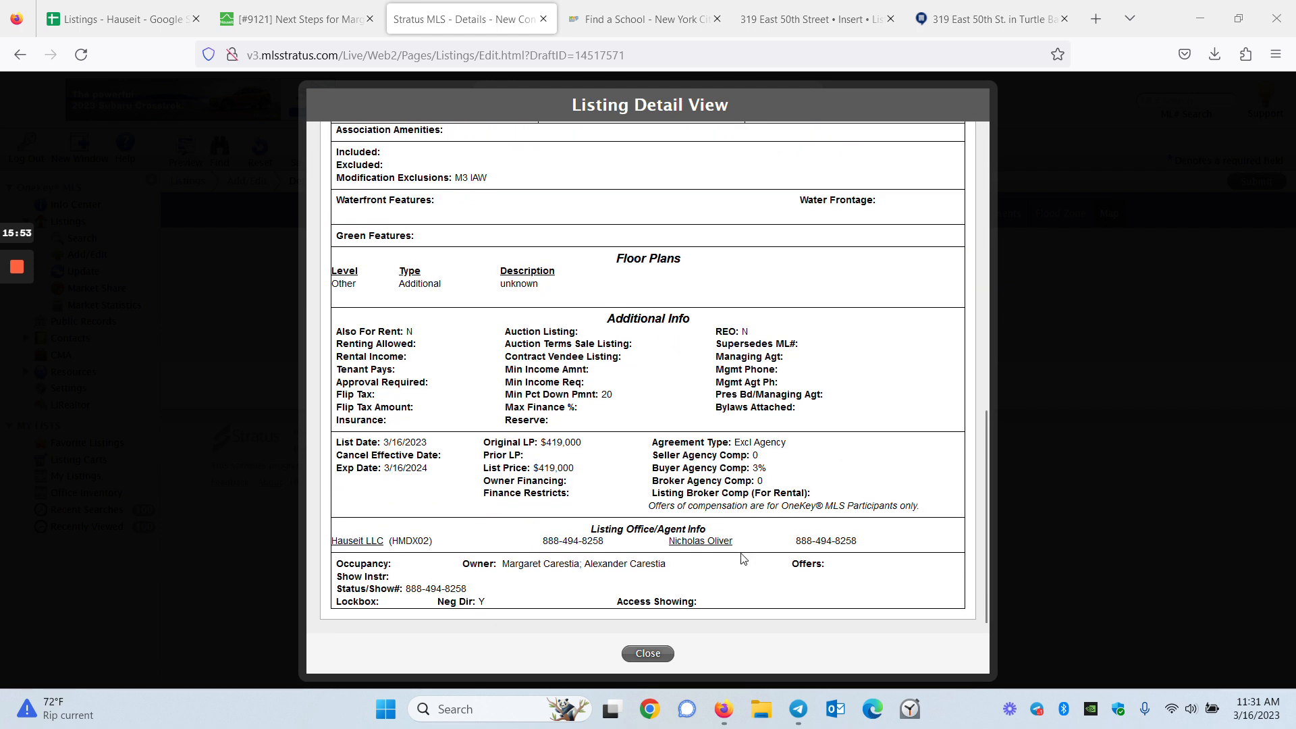
pyautogui.scroll(12, 741, 564)
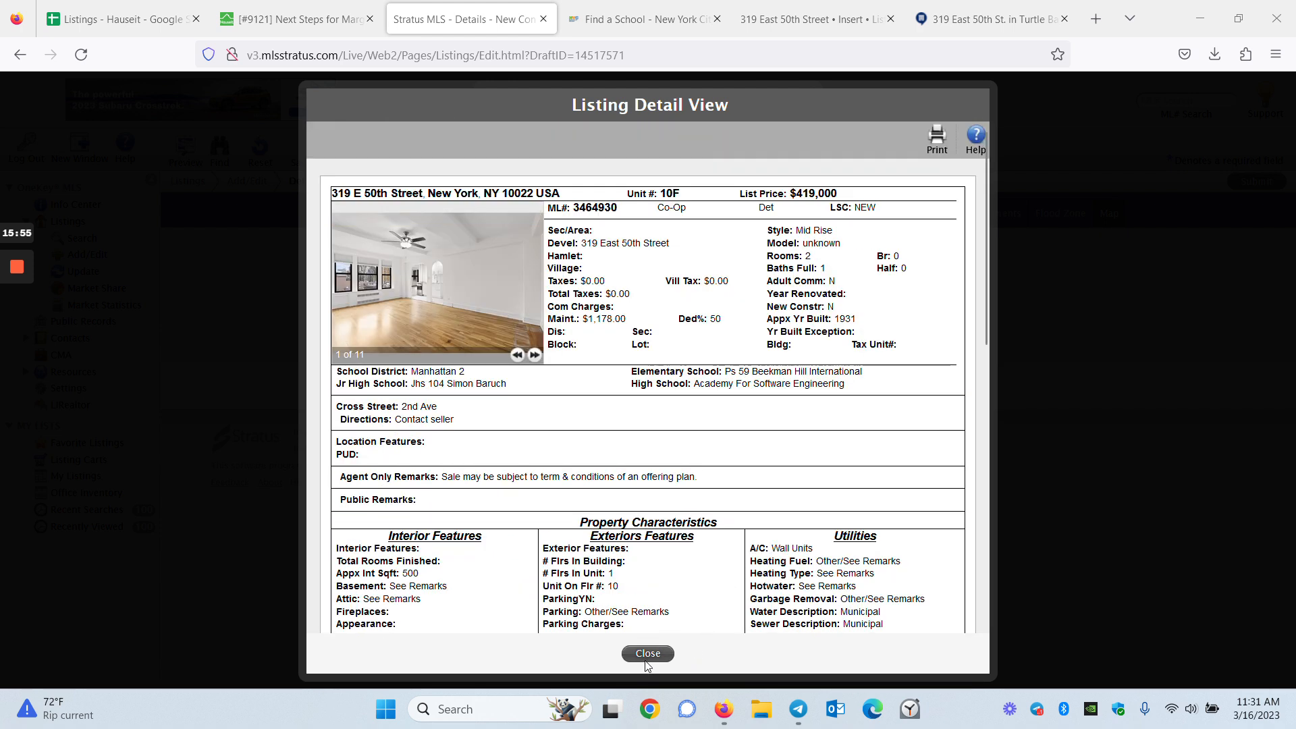
pyautogui.click(648, 653)
pyautogui.click(683, 455)
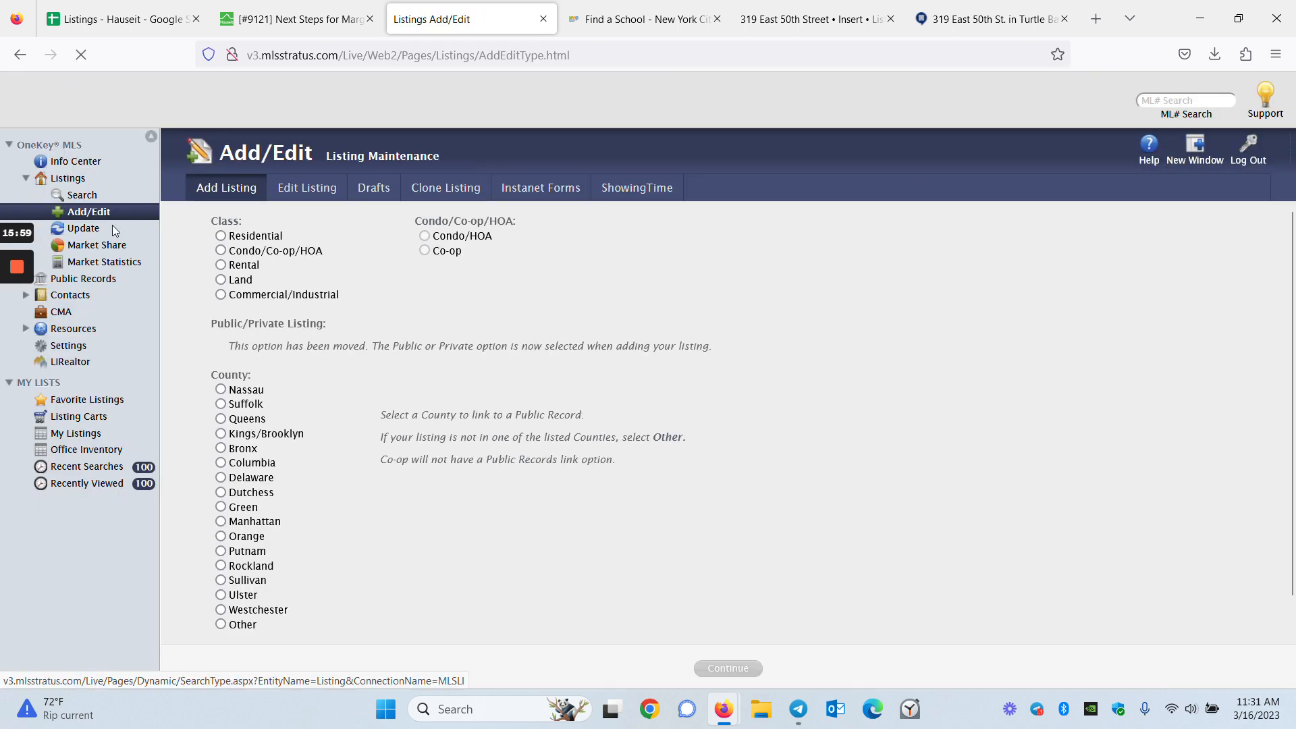
# Run an Office Inventory search for the whole firm, Hauseit LLC – New York
pyautogui.click(83, 440)
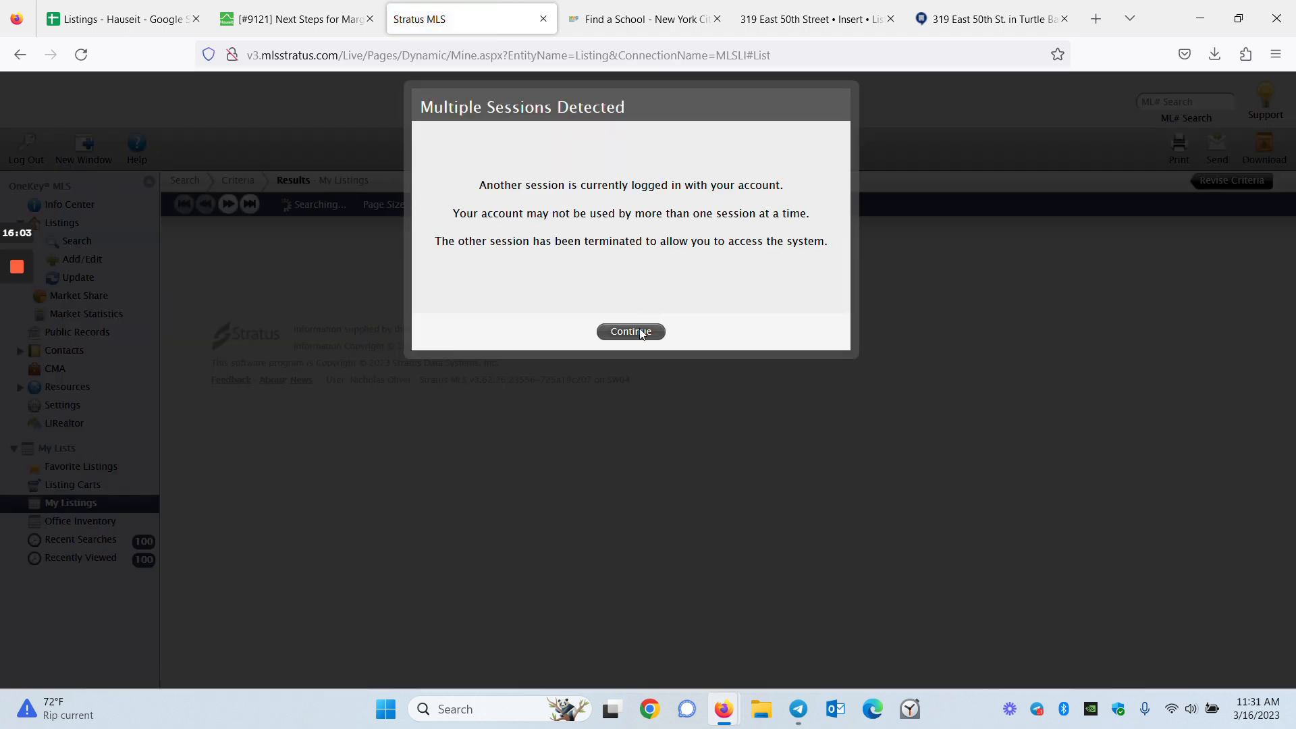
pyautogui.click(642, 332)
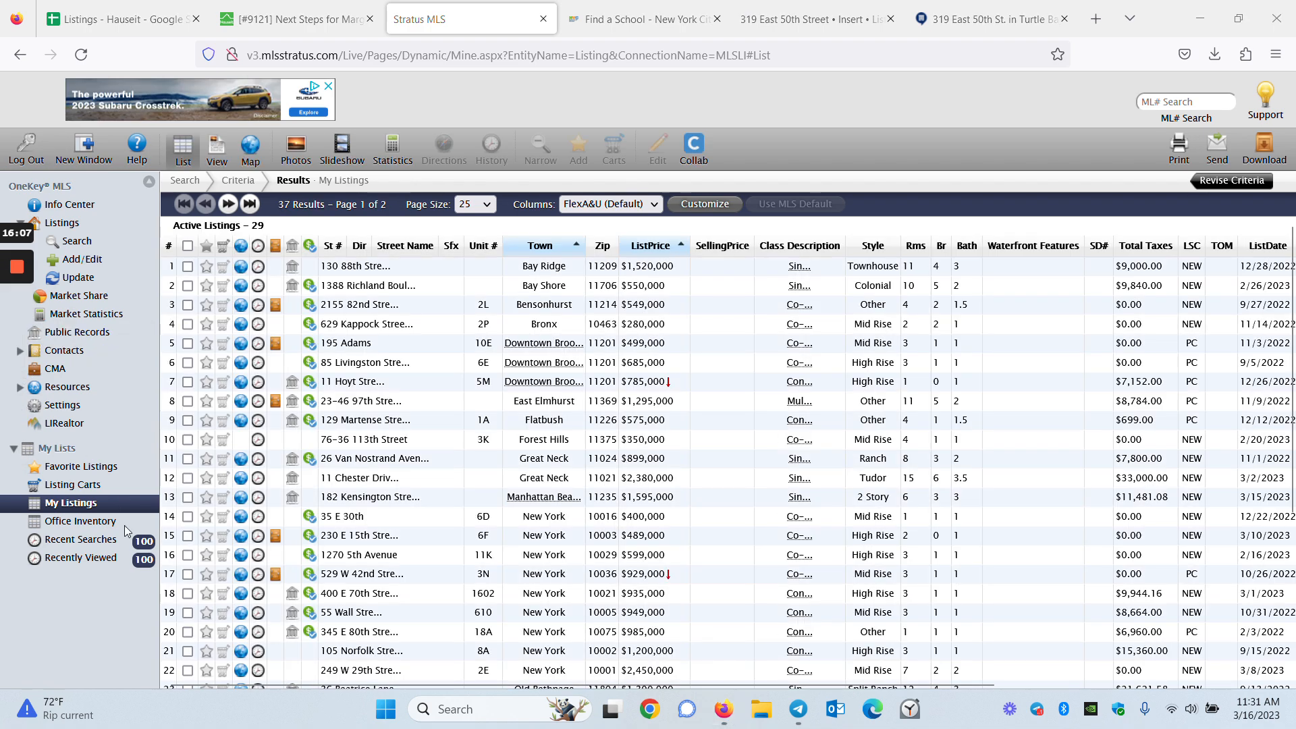
pyautogui.click(95, 521)
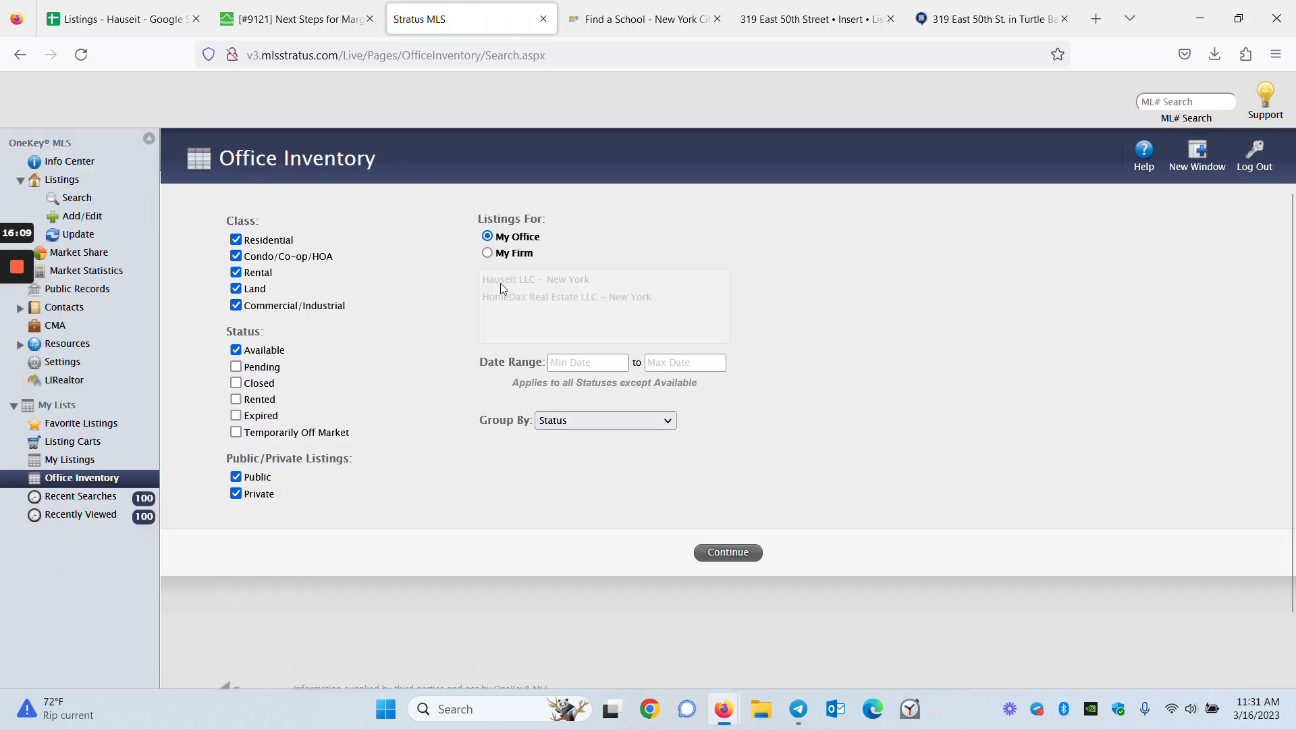
pyautogui.click(486, 252)
pyautogui.click(527, 280)
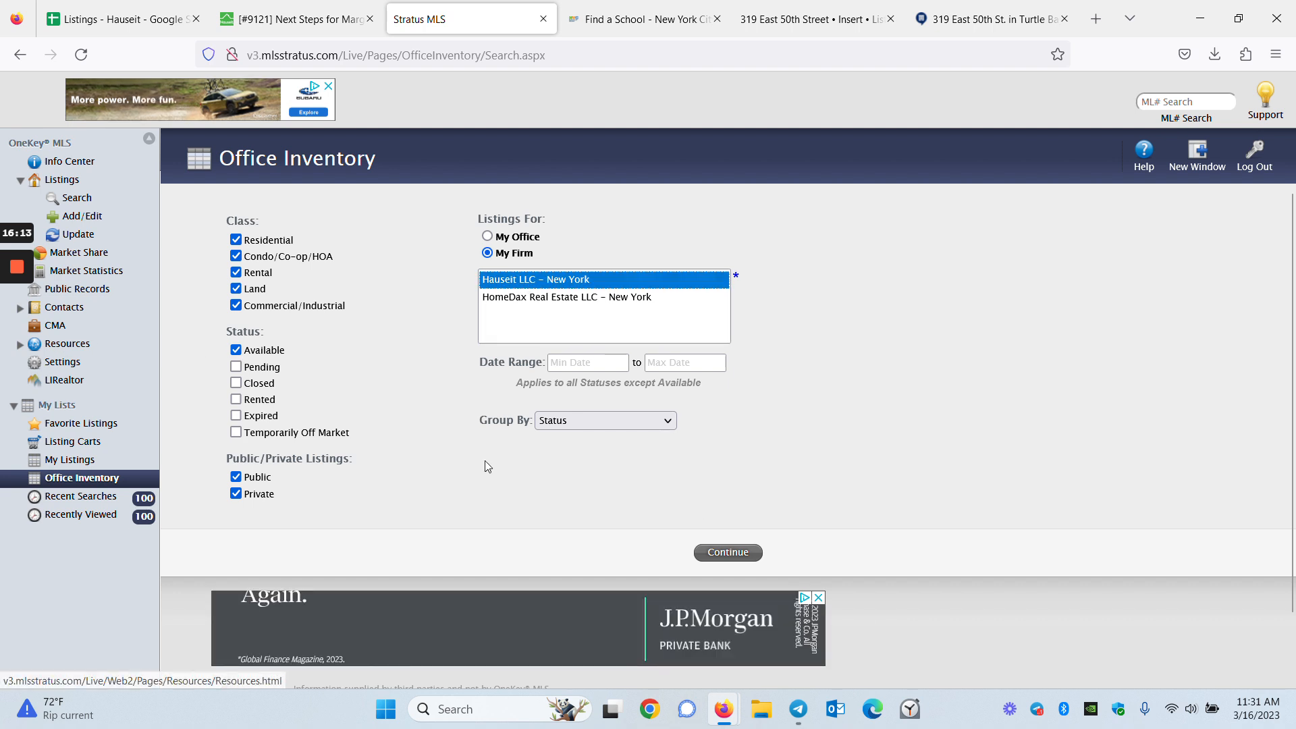
pyautogui.click(721, 553)
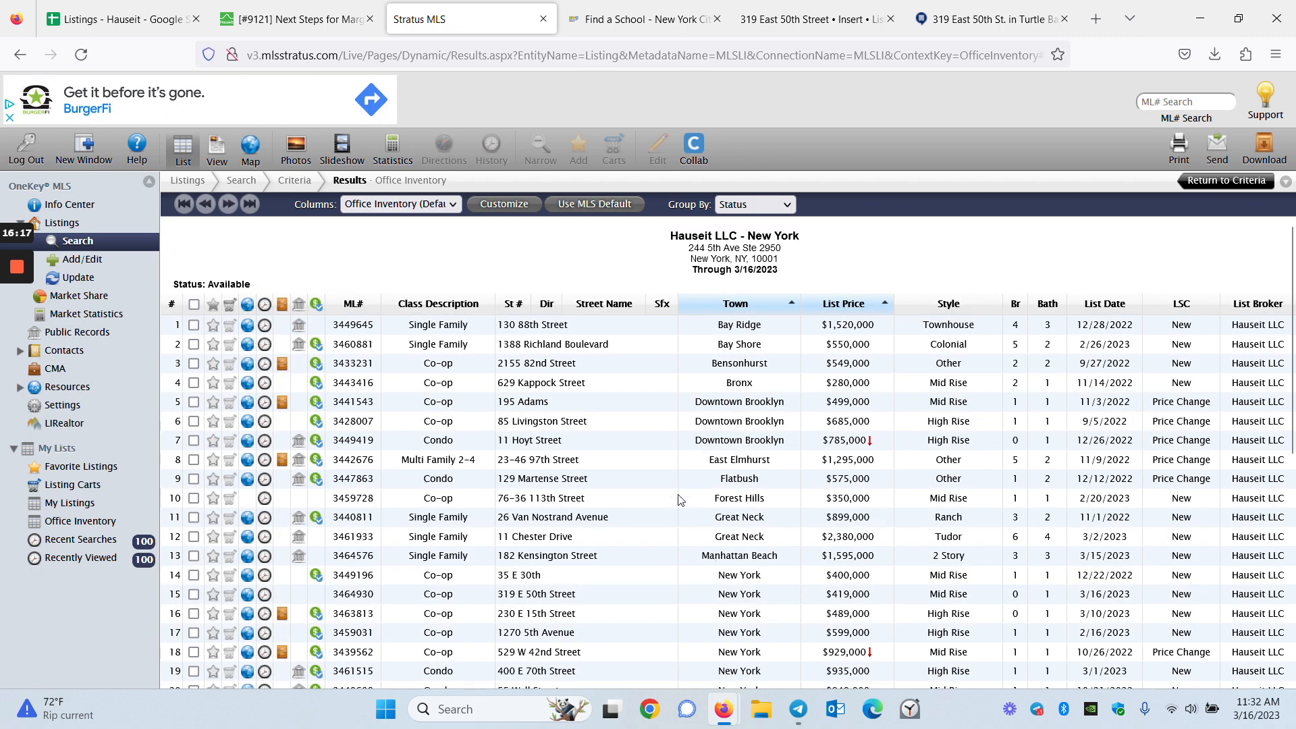
pyautogui.scroll(-5, 655, 483)
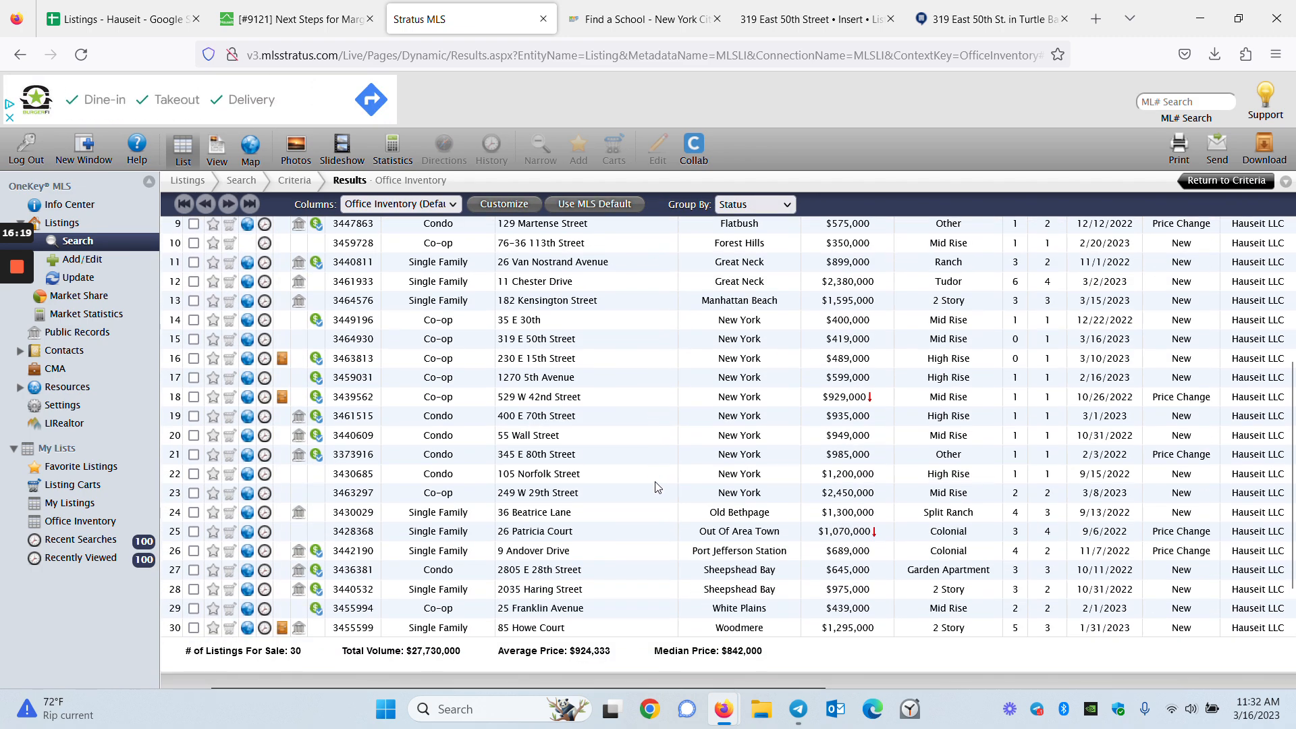
pyautogui.scroll(3, 658, 489)
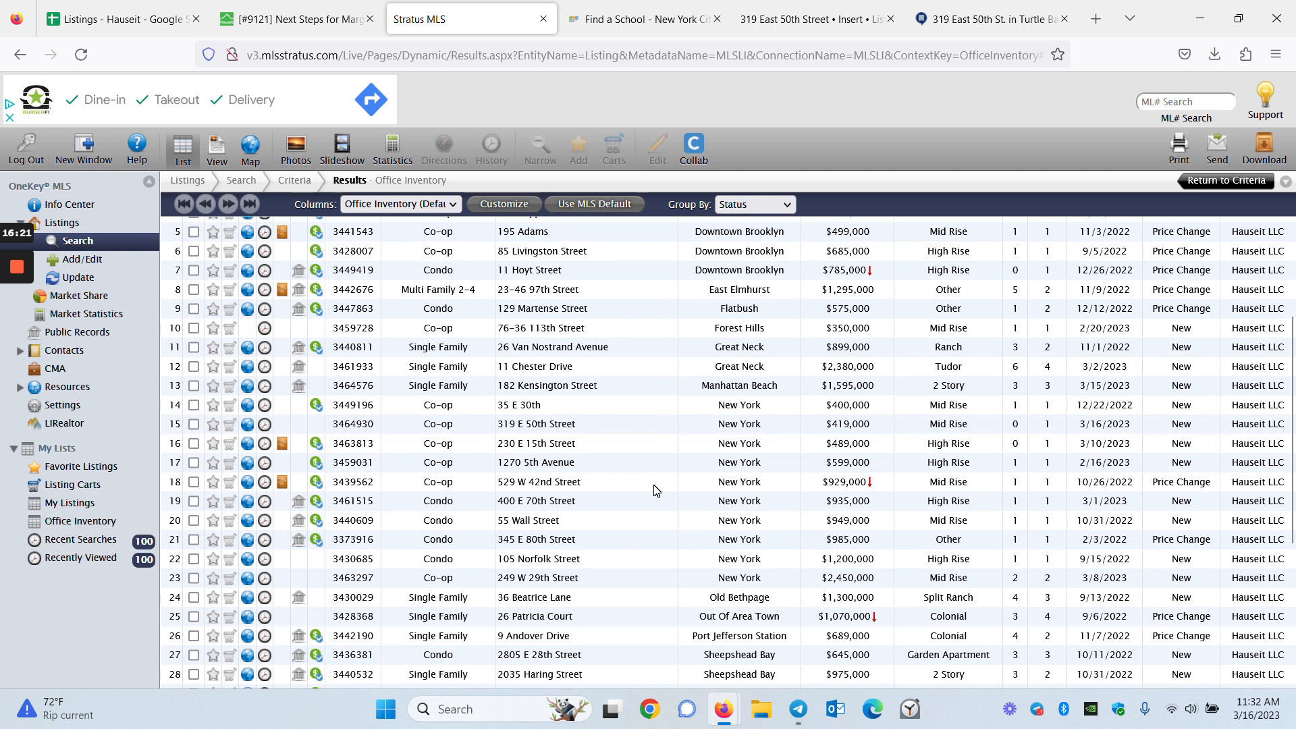
pyautogui.hotkey('ctrl', 'f')
pyautogui.write('319')
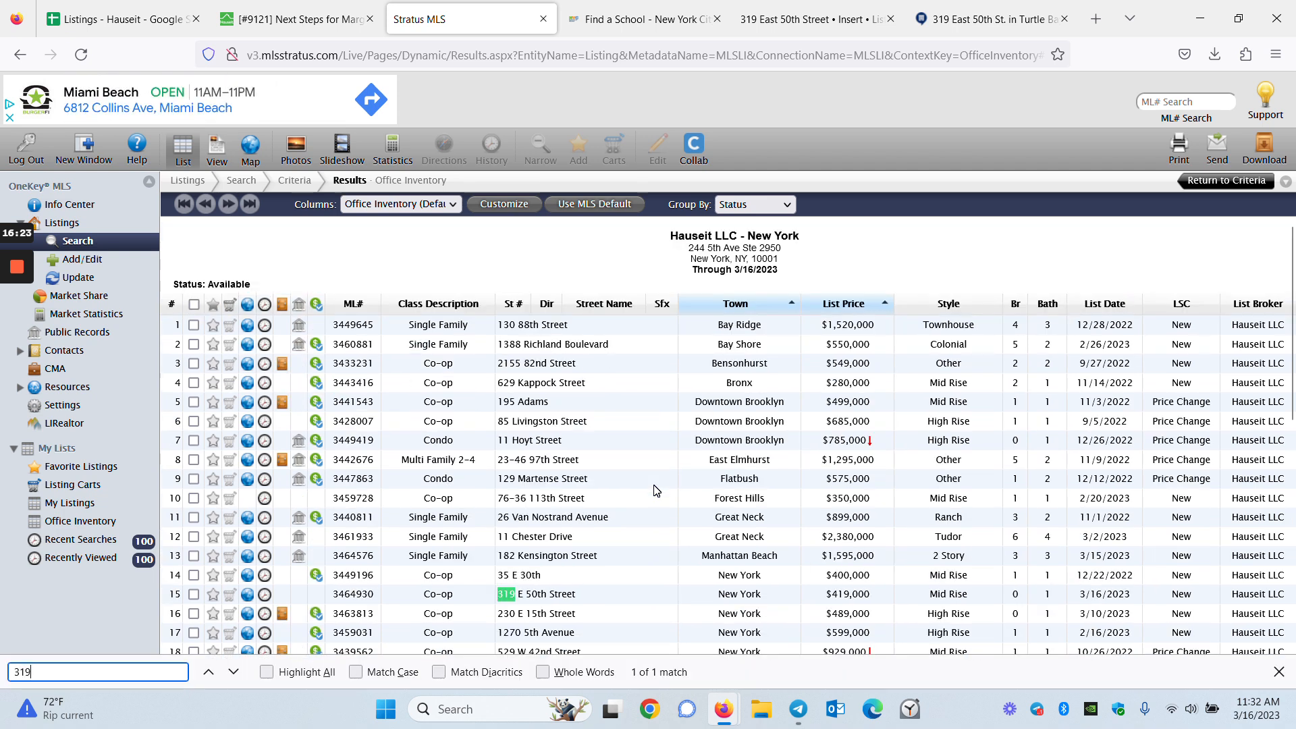
pyautogui.doubleClick(510, 594)
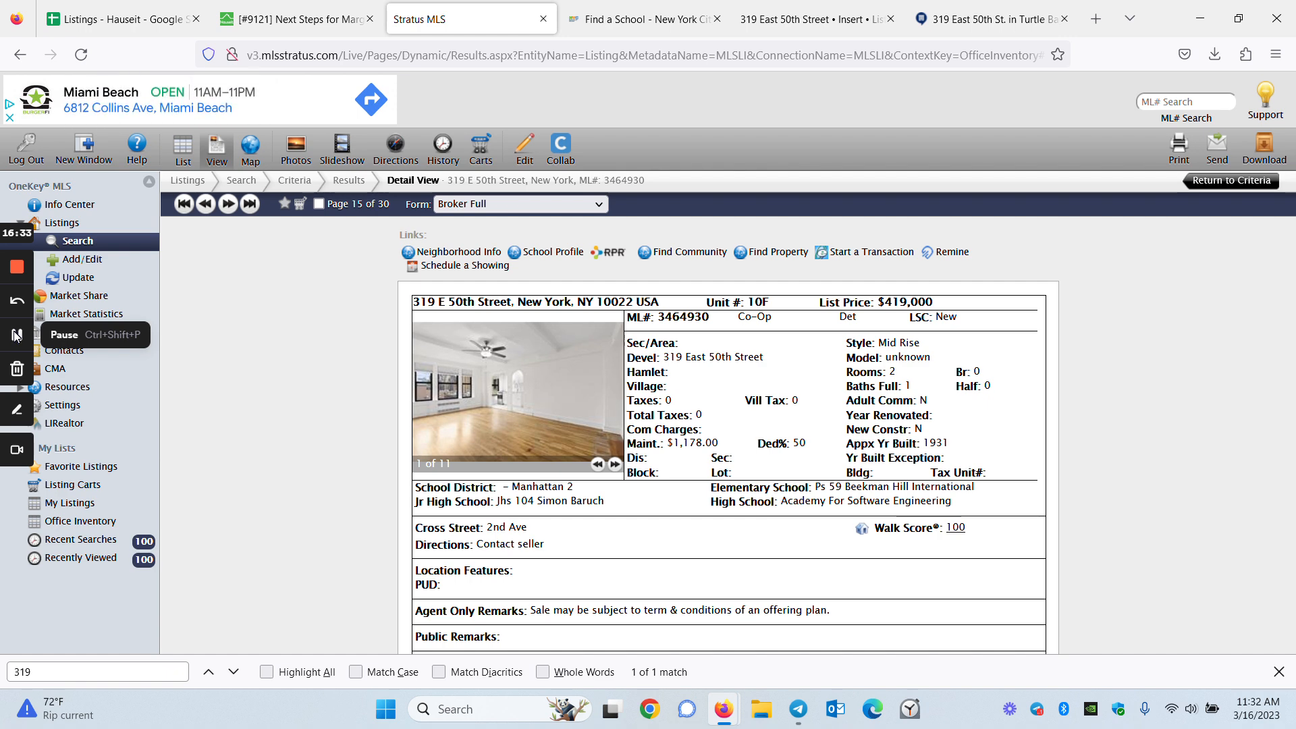
# Check the listing's Buyer Agency Comp of 3% and bring up the Send Listings email form
pyautogui.scroll(-1, 938, 519)
pyautogui.scroll(-15, 939, 520)
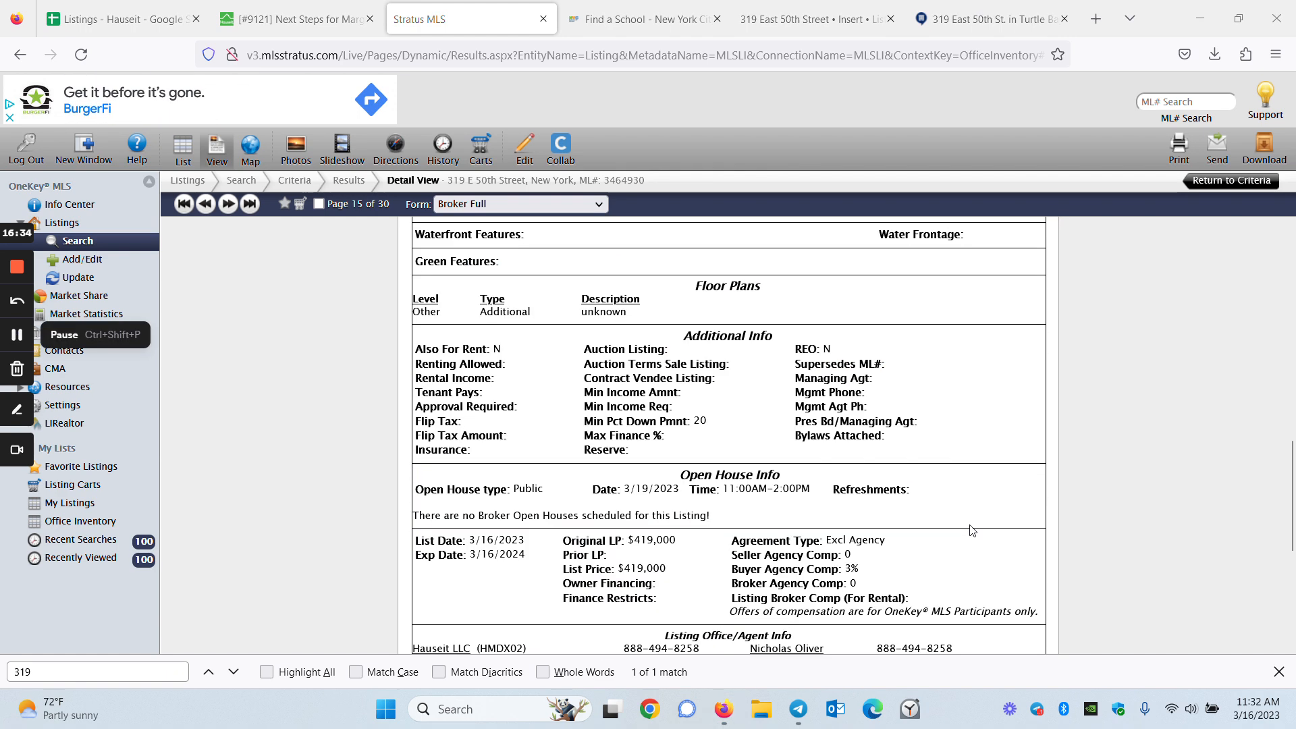
pyautogui.moveTo(858, 399); pyautogui.dragTo(731, 400)
pyautogui.click(731, 400)
pyautogui.scroll(20, 854, 512)
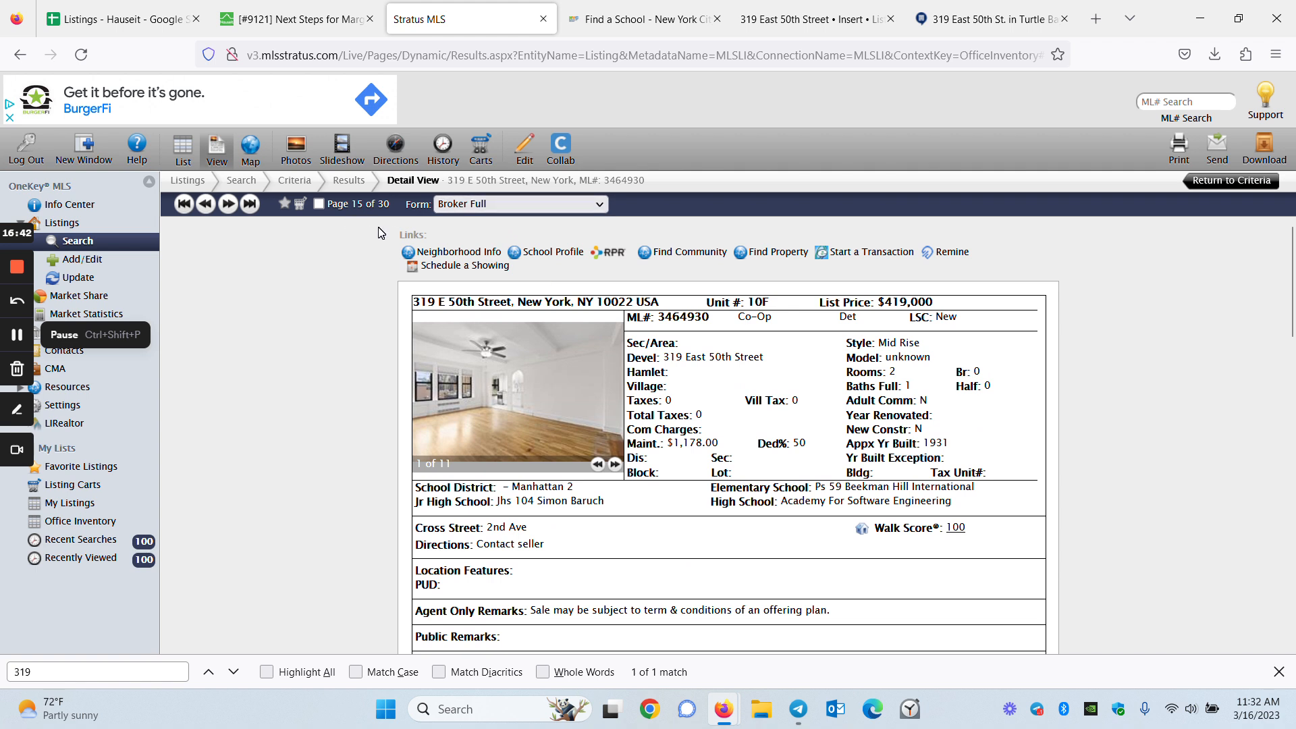
pyautogui.click(15, 337)
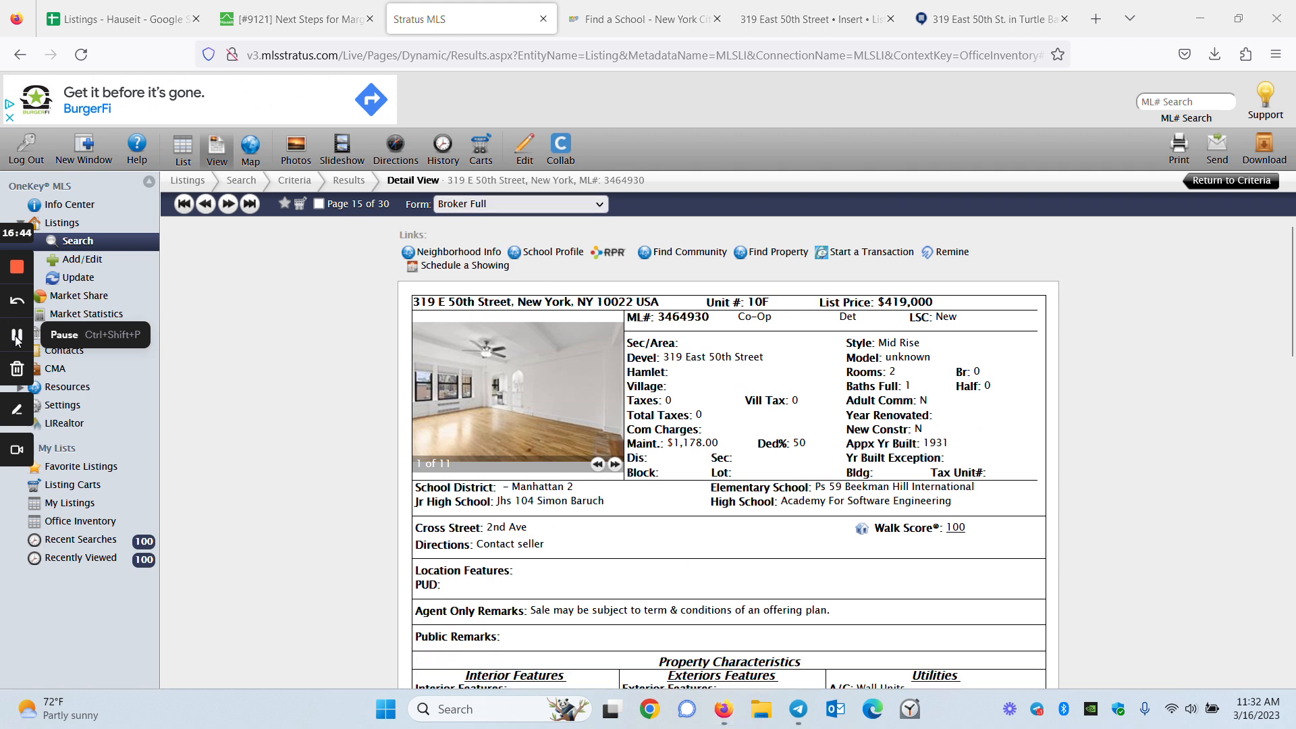
pyautogui.click(1227, 151)
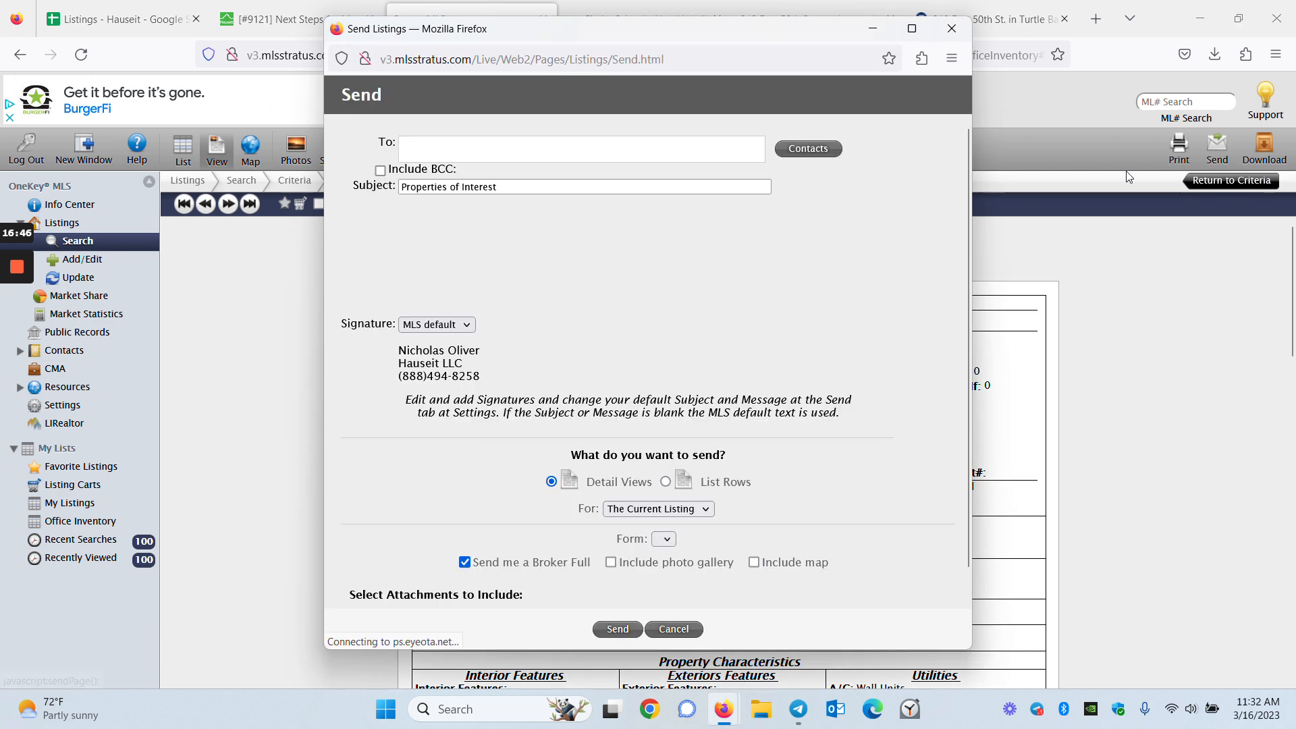
# Copy the seller's e-mail address from the Freshdesk ticket and return to the listing email form
pyautogui.click(278, 19)
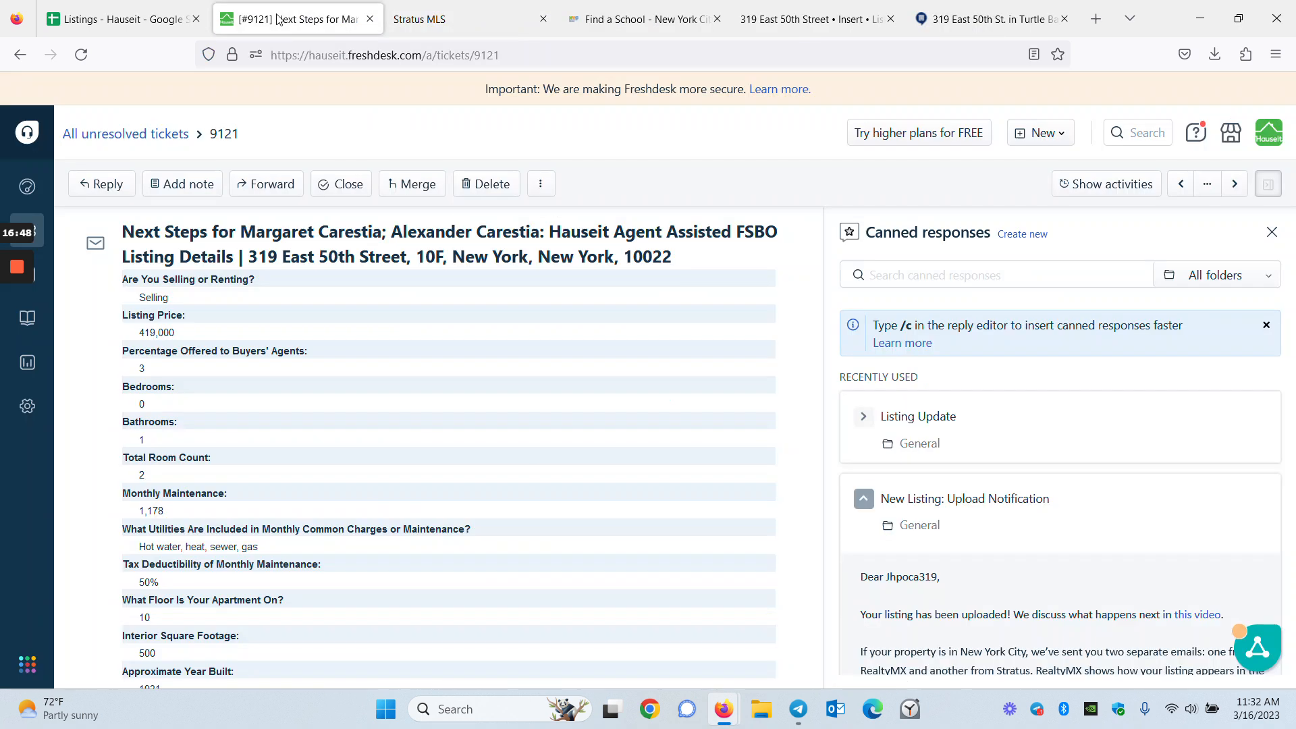
pyautogui.scroll(10, 289, 514)
pyautogui.scroll(-3, 261, 534)
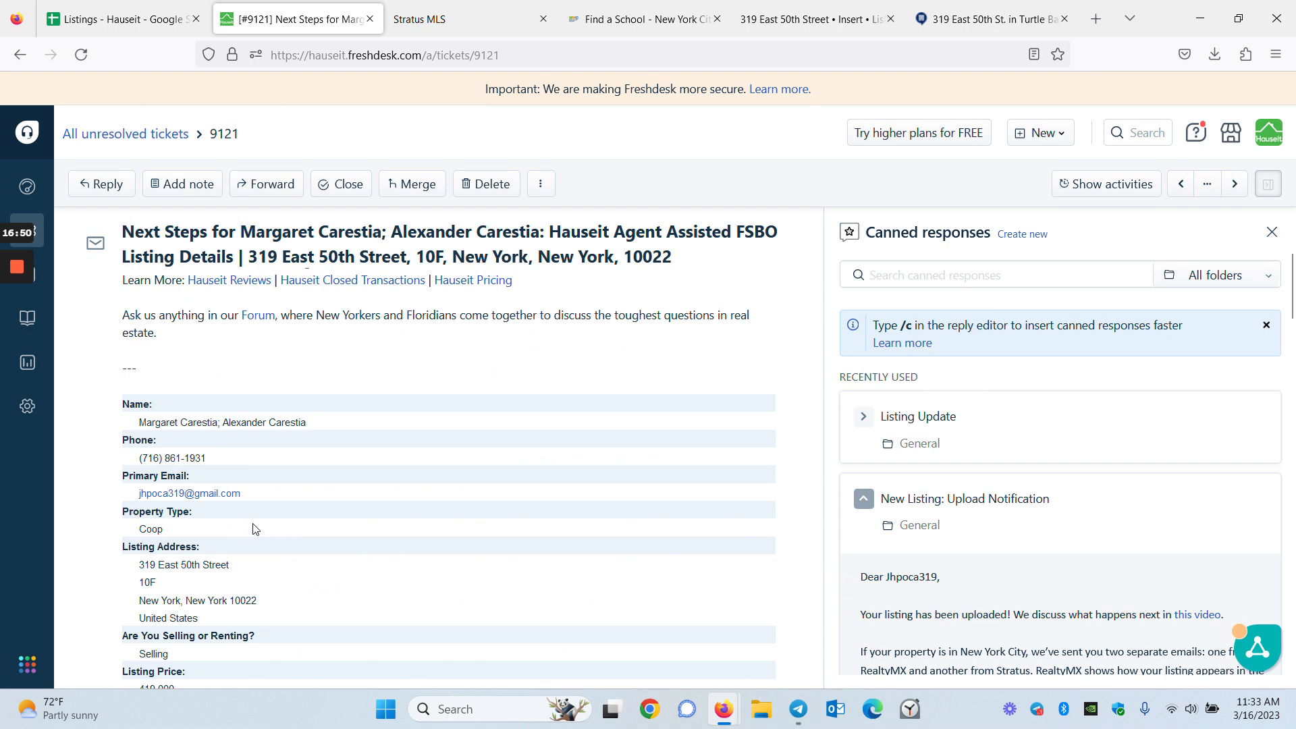
pyautogui.moveTo(251, 499); pyautogui.dragTo(110, 500)
pyautogui.hotkey('ctrl', 'c')
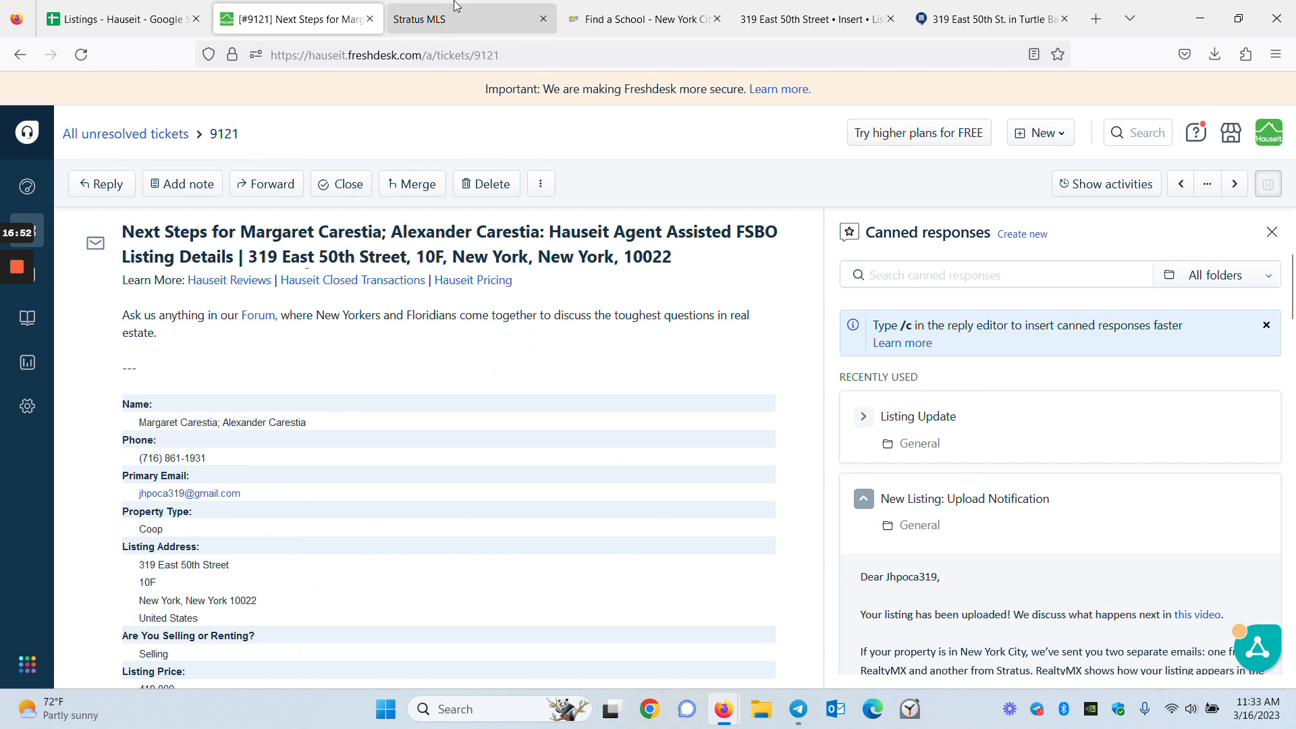
pyautogui.click(449, 19)
pyautogui.click(641, 19)
pyautogui.click(473, 19)
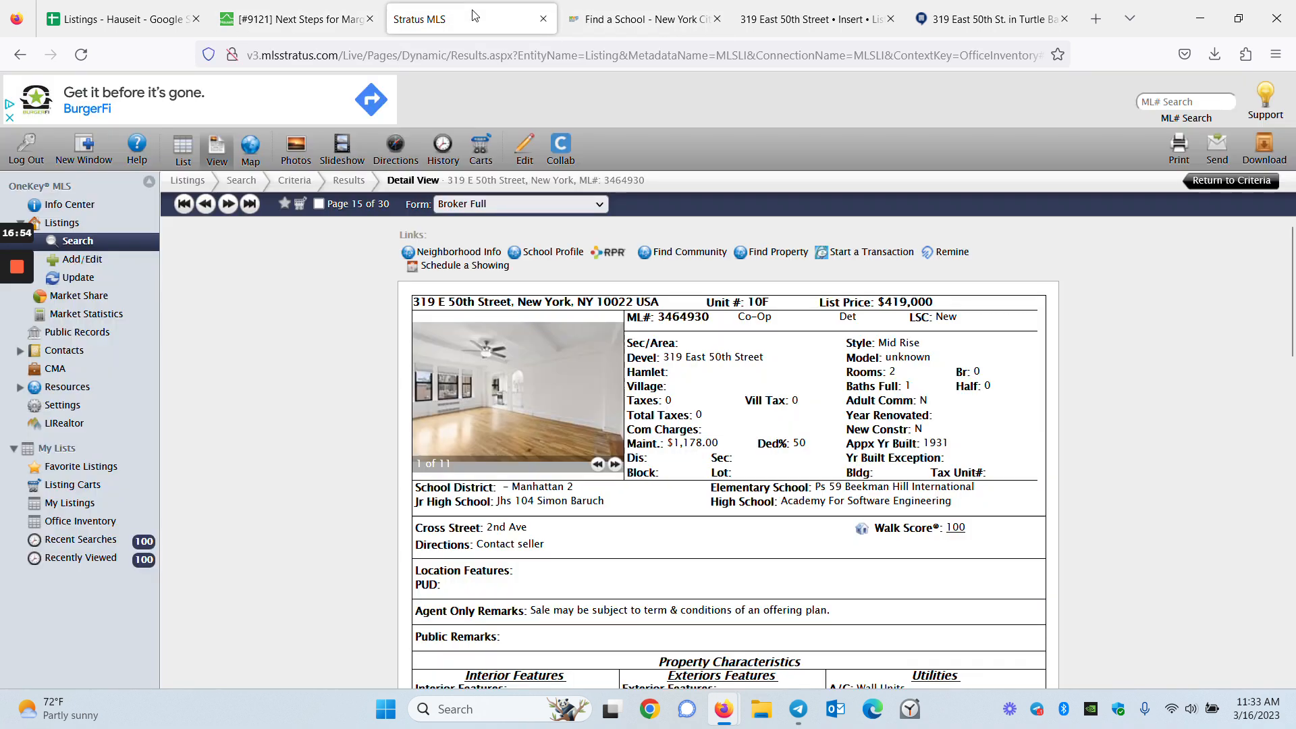
pyautogui.click(1219, 148)
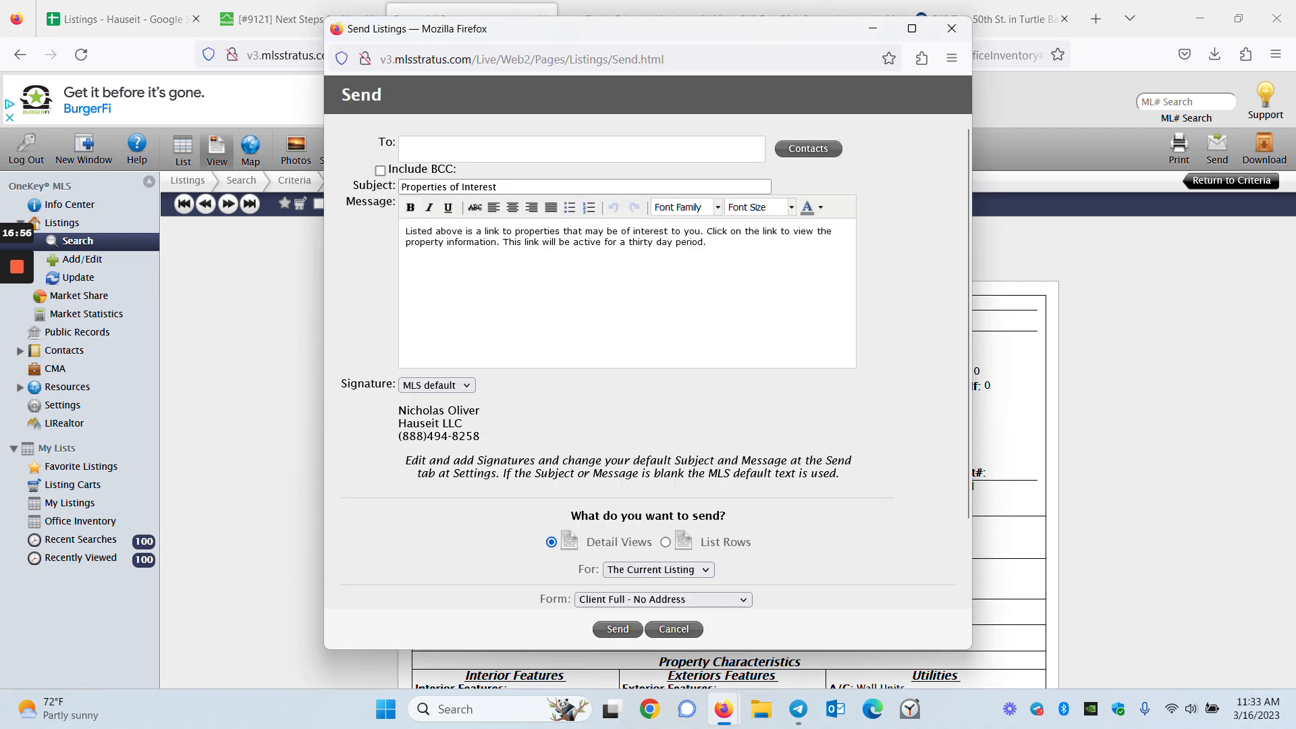
# Paste the seller's e-mail into the To field, clearing and retrying the paste
pyautogui.click(443, 139)
pyautogui.hotkey('ctrl', 'v')
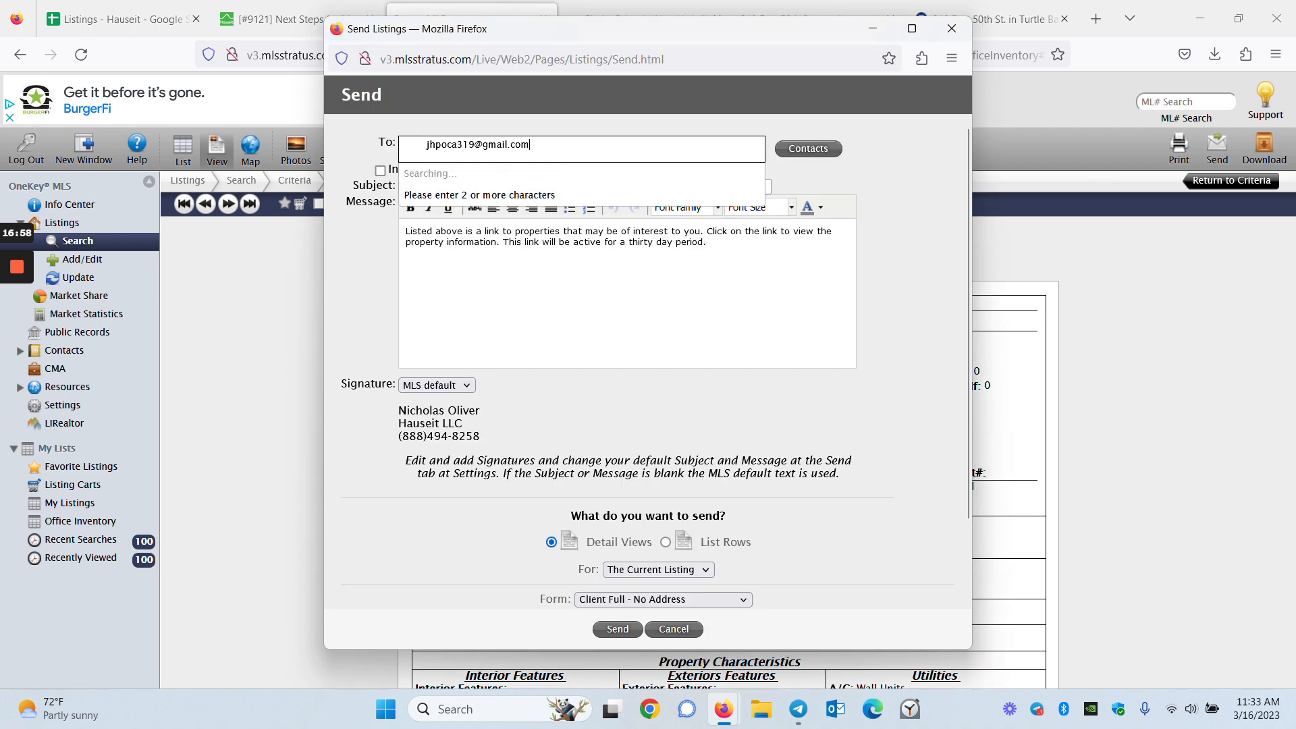
pyautogui.hotkey('ctrl', 'a')
pyautogui.hotkey('ctrl', 'c')
pyautogui.press('BackSpace')
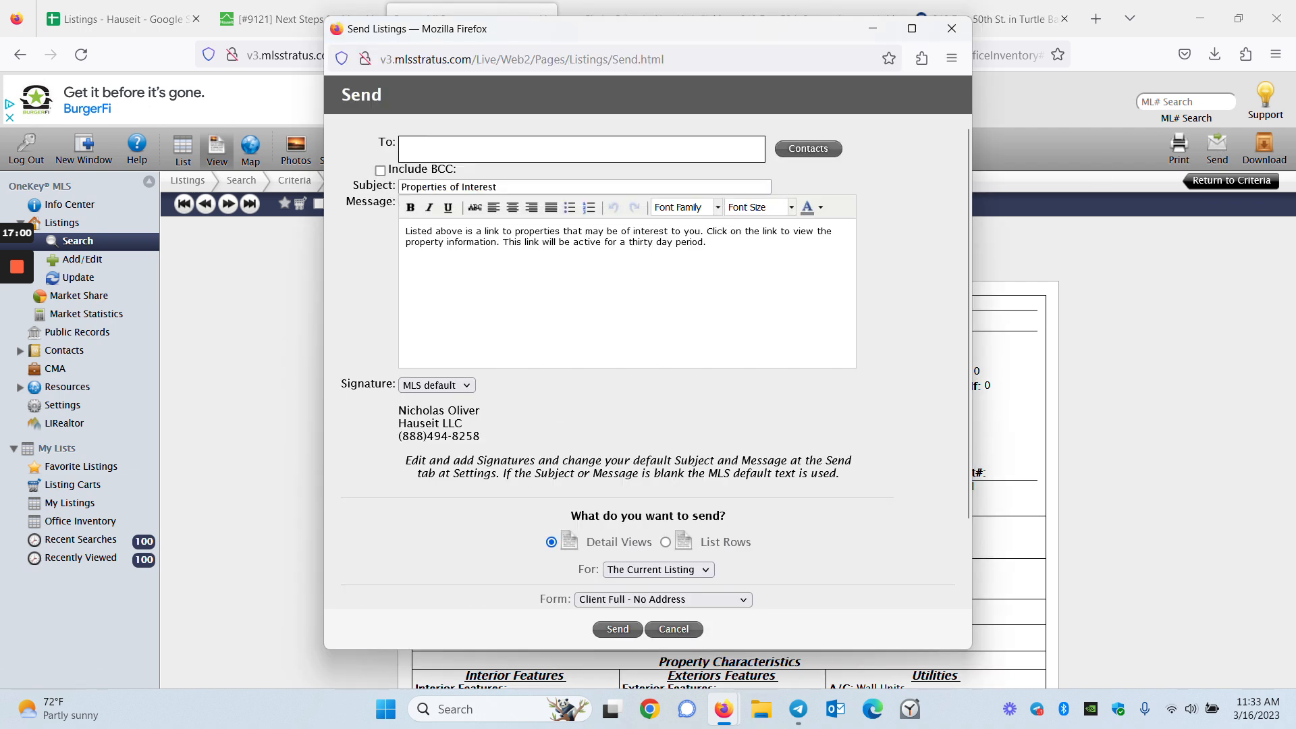
pyautogui.hotkey('ctrl', 'v')
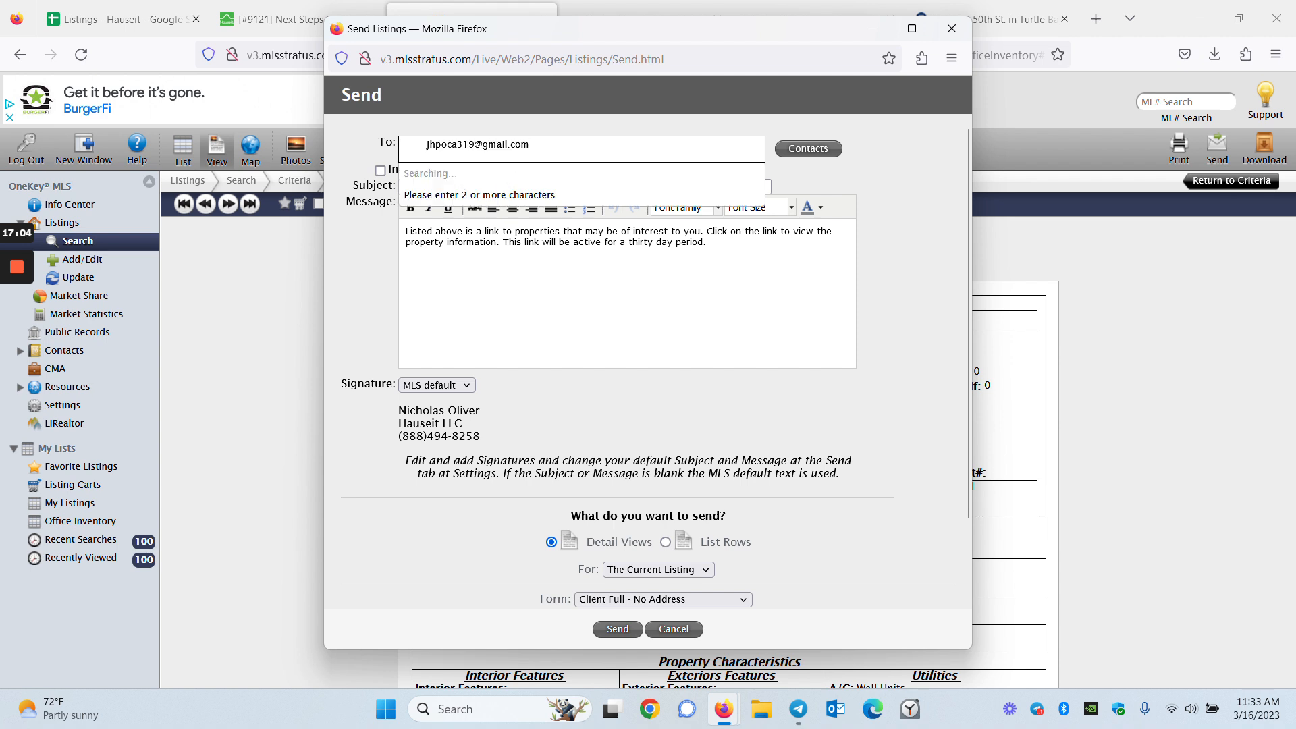
pyautogui.hotkey('ctrl', 'a')
pyautogui.press('BackSpace')
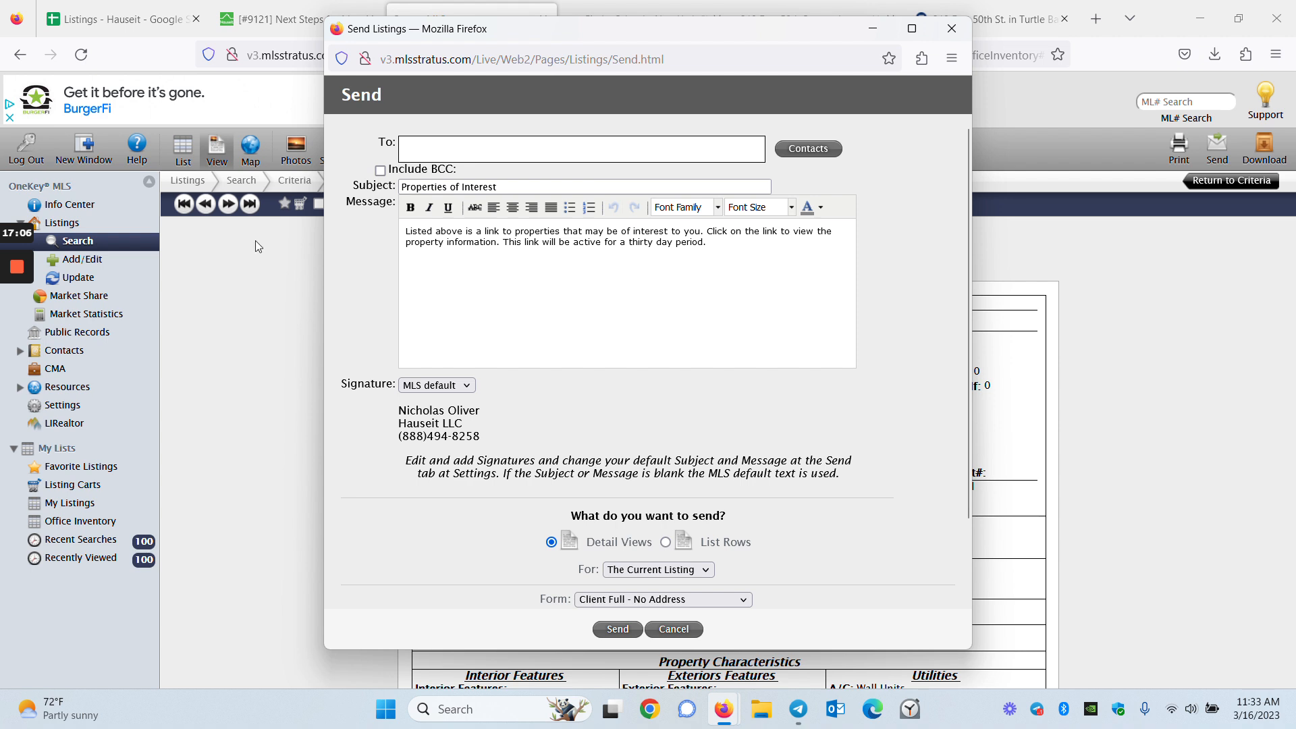
pyautogui.rightClick(428, 145)
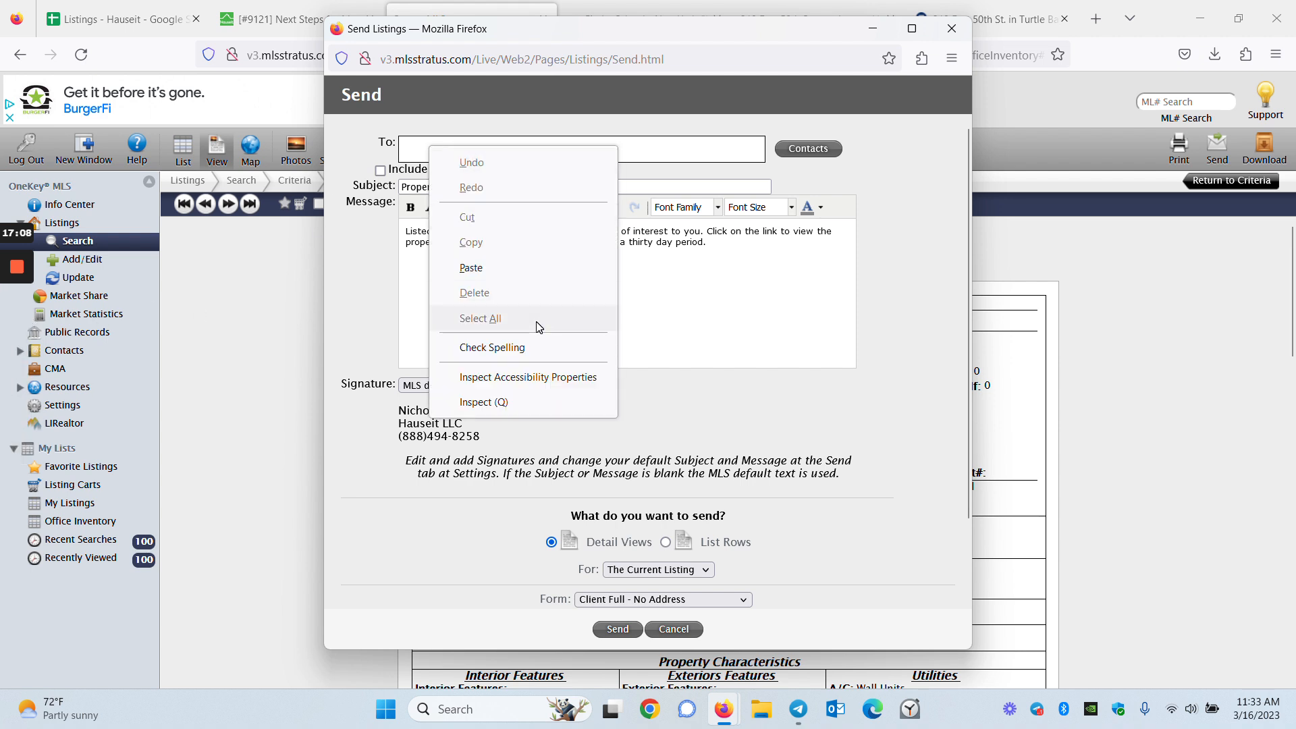
pyautogui.click(409, 138)
pyautogui.hotkey('ctrl', 'v')
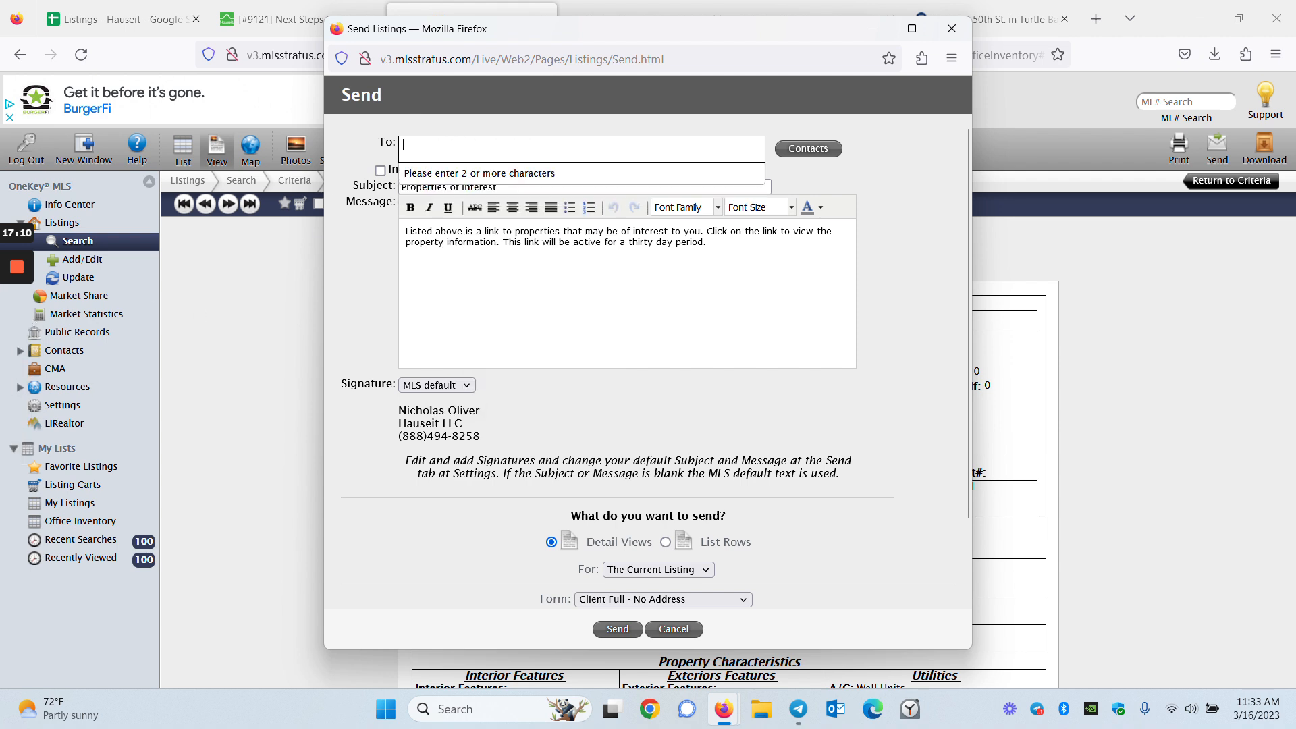
# Re-copy the seller's e-mail from the ticket and paste it as the recipient
pyautogui.click(281, 25)
pyautogui.moveTo(238, 493); pyautogui.dragTo(138, 494)
pyautogui.hotkey('ctrl', 'c')
pyautogui.click(316, 498)
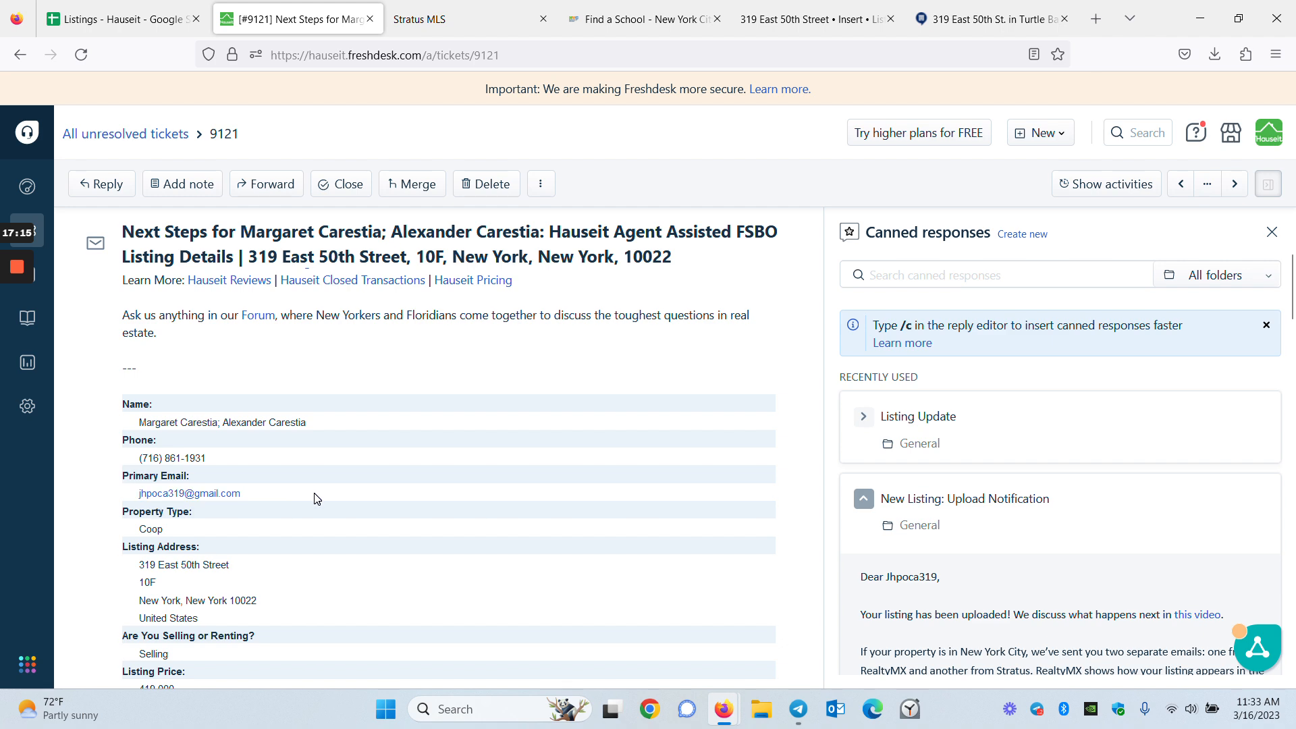
pyautogui.click(459, 14)
pyautogui.click(1218, 146)
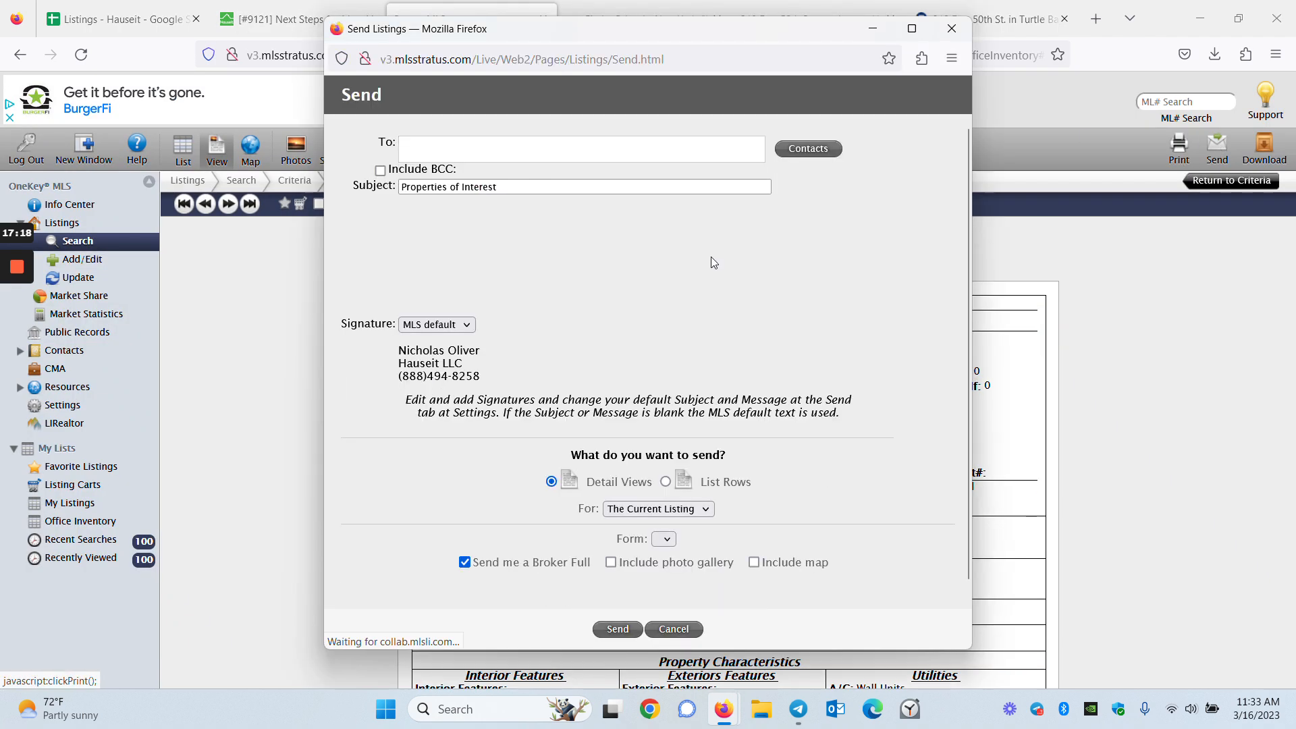
pyautogui.hotkey('ctrl', 'v')
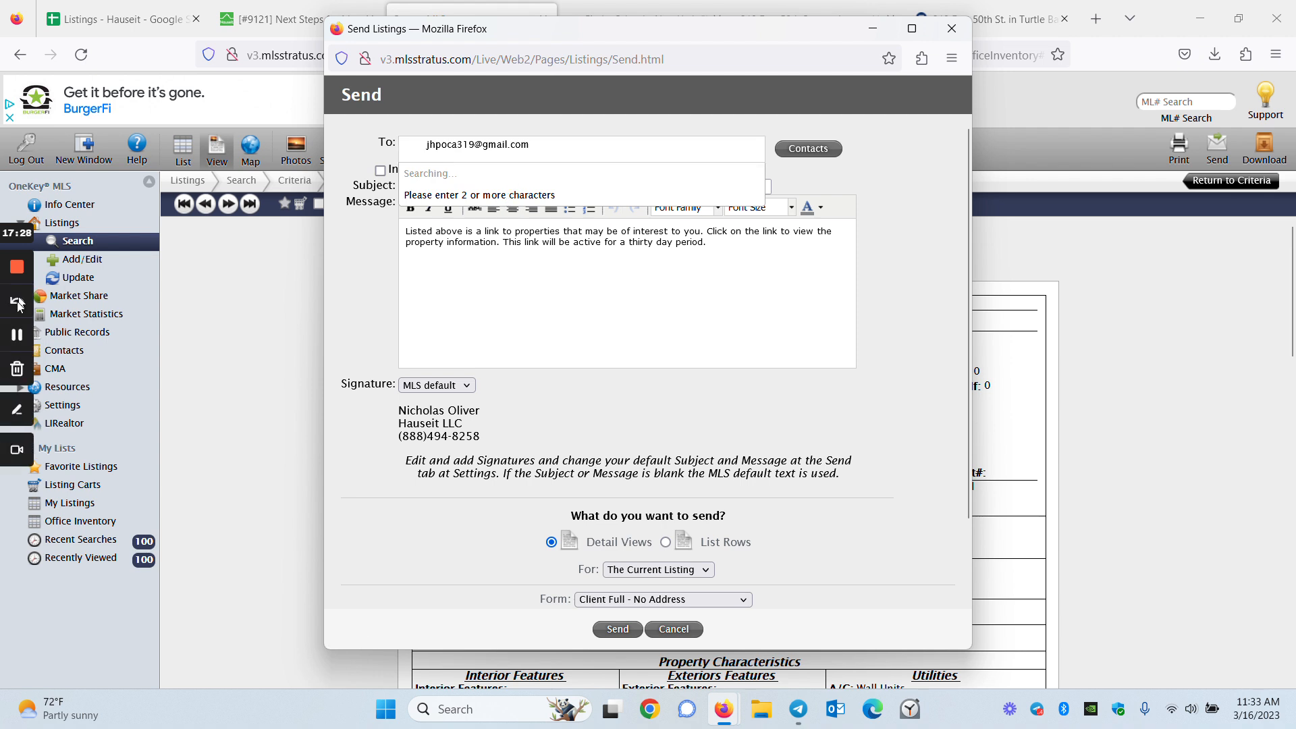
# Enter the seller's e-mail as recipient and the office listings address as BCC
pyautogui.click(17, 335)
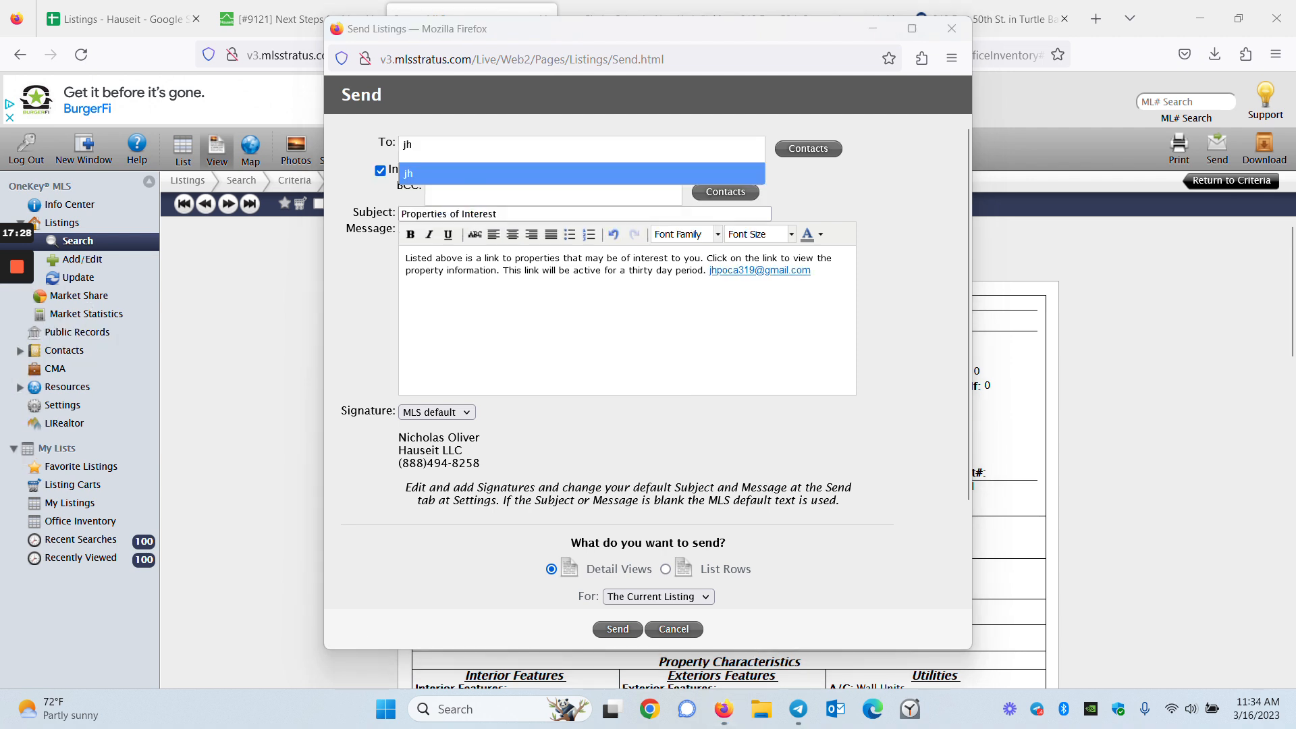
pyautogui.click(486, 147)
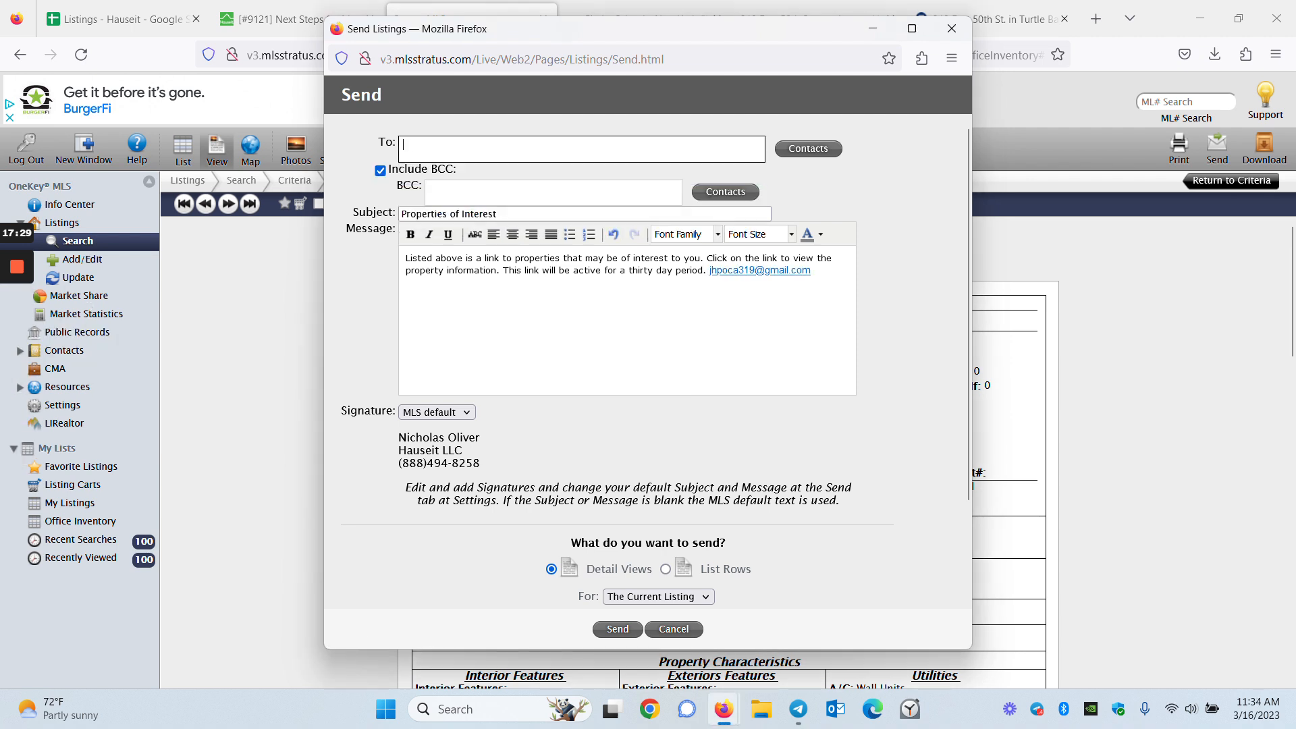
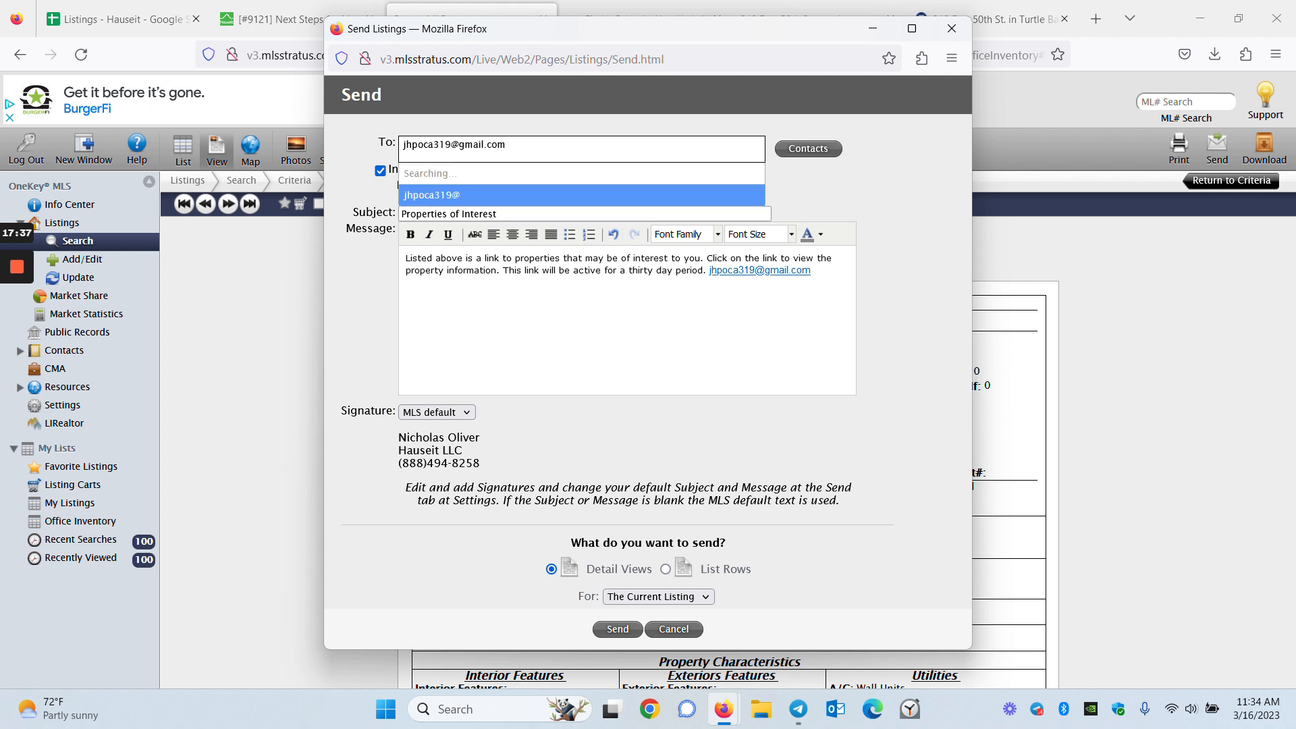
pyautogui.click(532, 178)
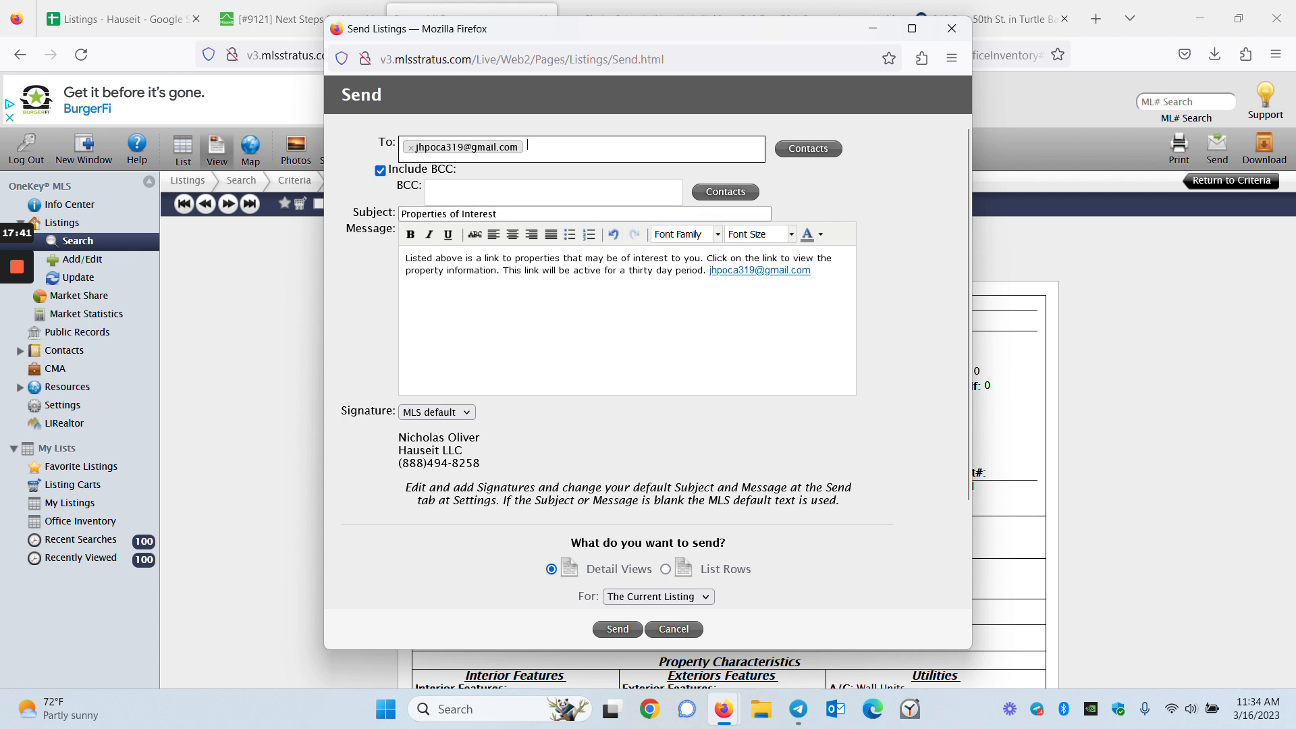
pyautogui.click(540, 192)
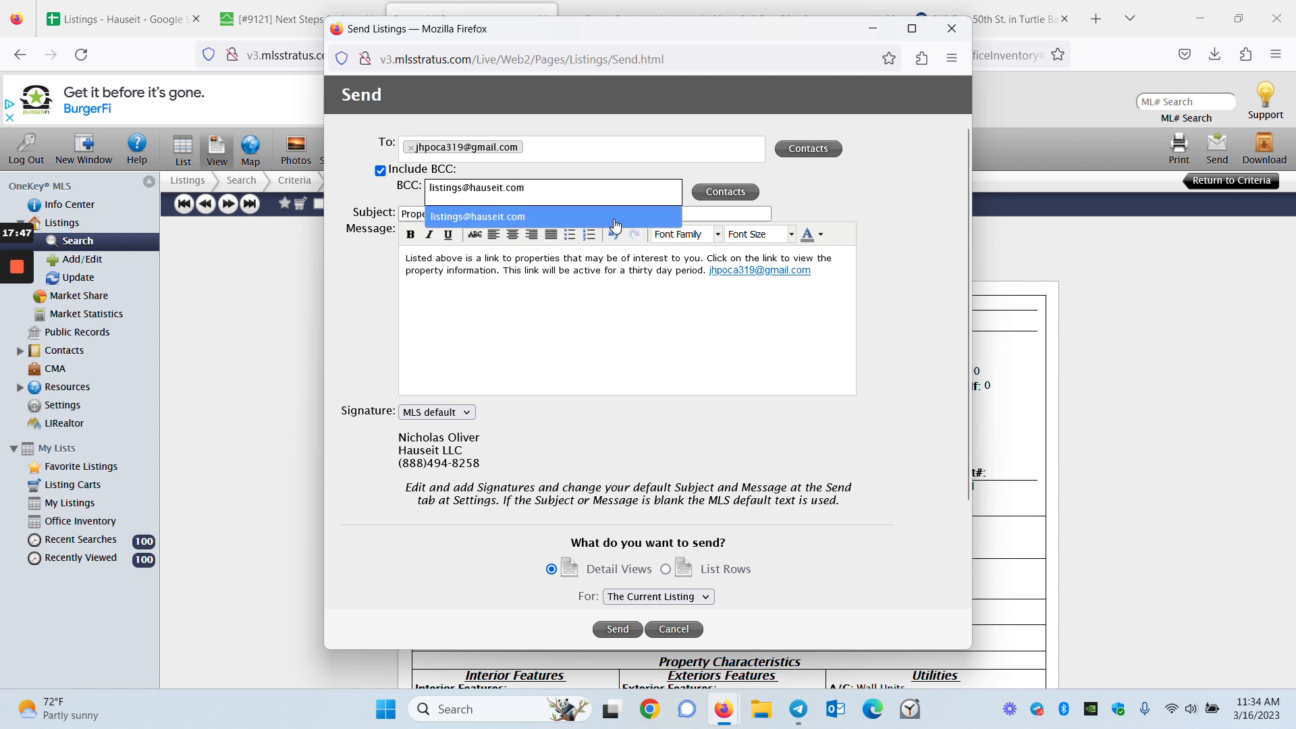
pyautogui.click(620, 270)
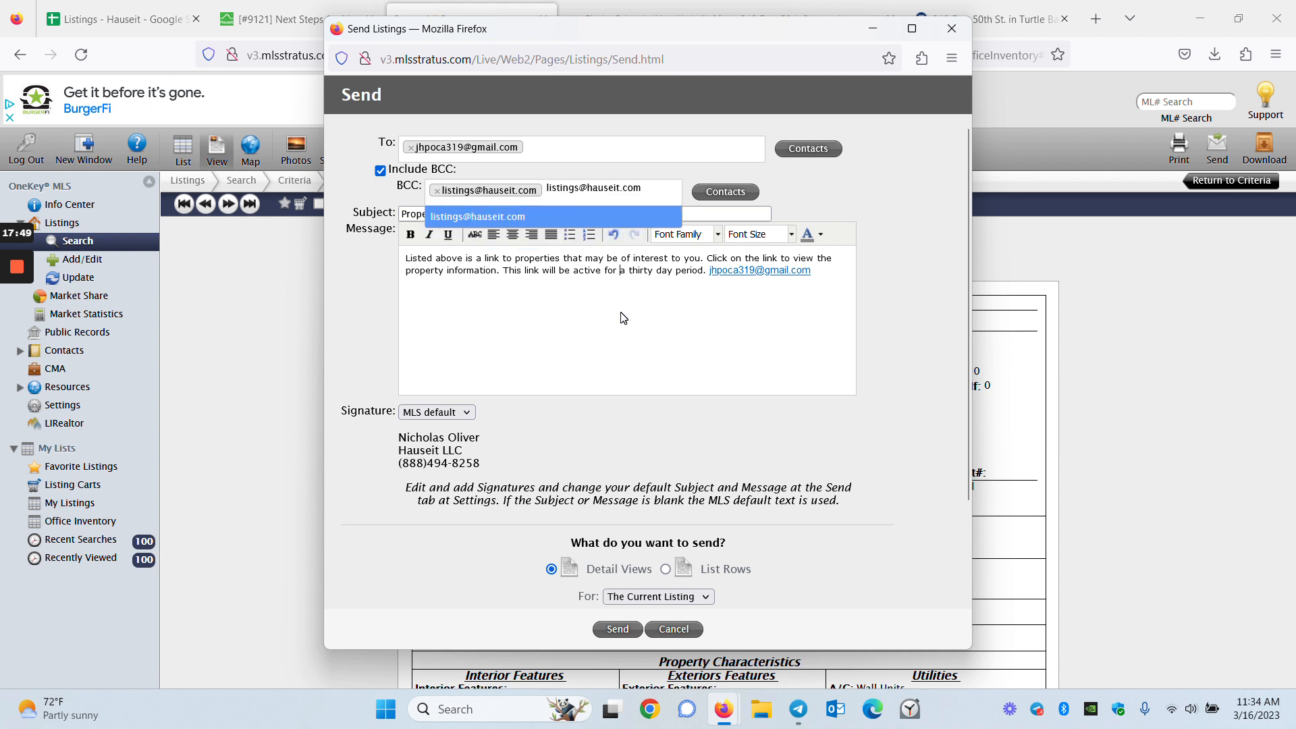
pyautogui.click(548, 189)
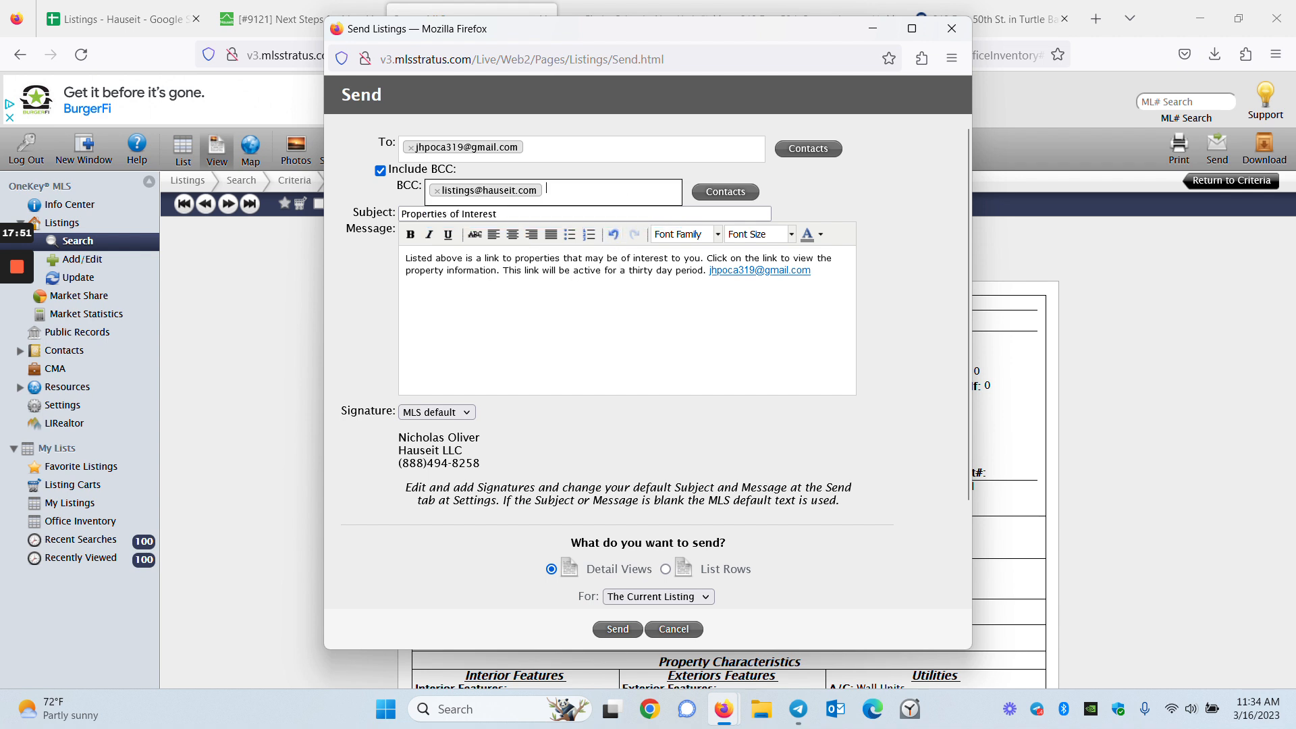
# Keep the MLS default signature and the current listing only, and send the email
pyautogui.click(466, 413)
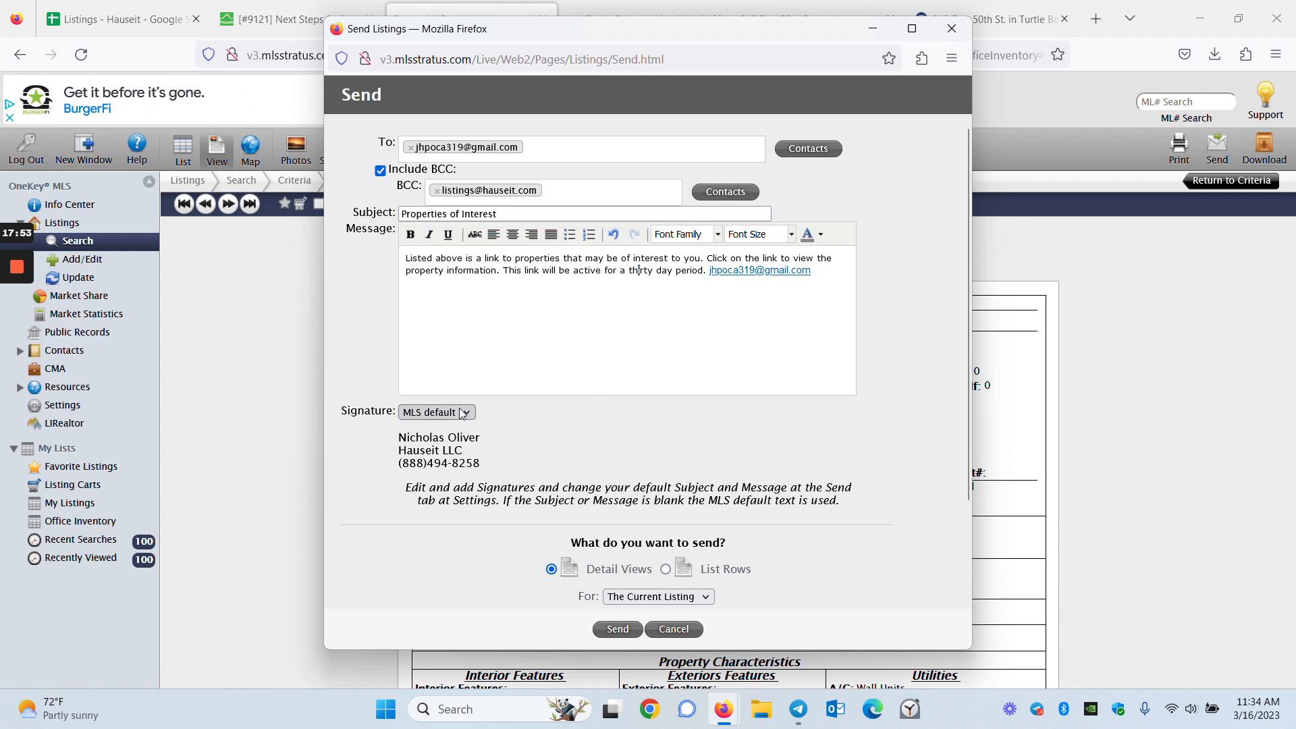
pyautogui.click(695, 351)
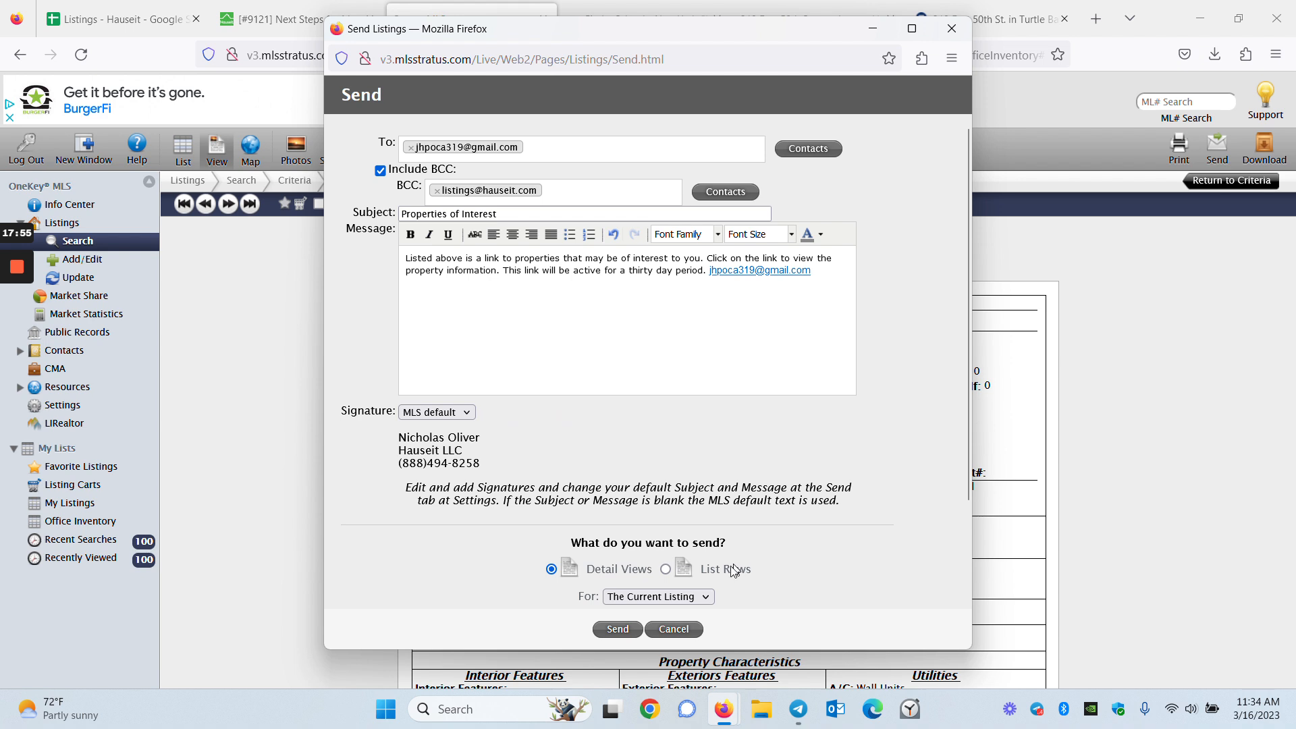
pyautogui.click(692, 597)
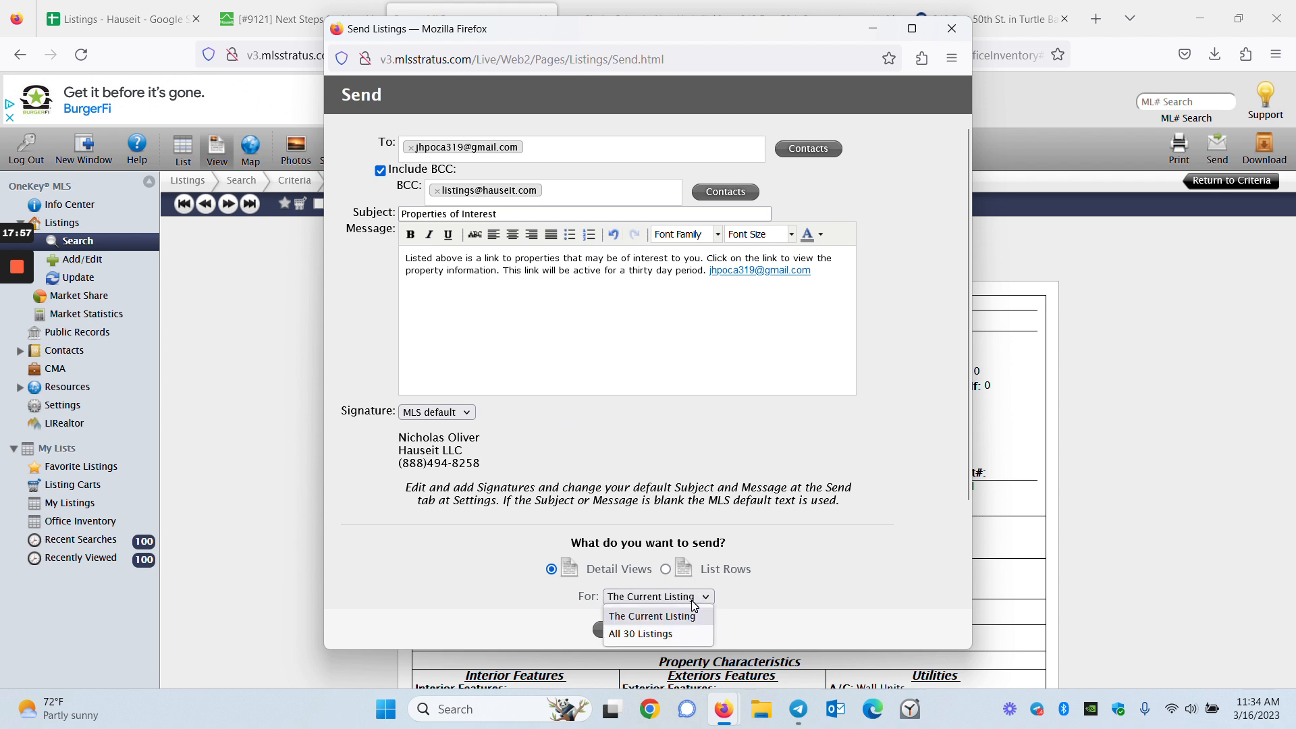
pyautogui.click(678, 616)
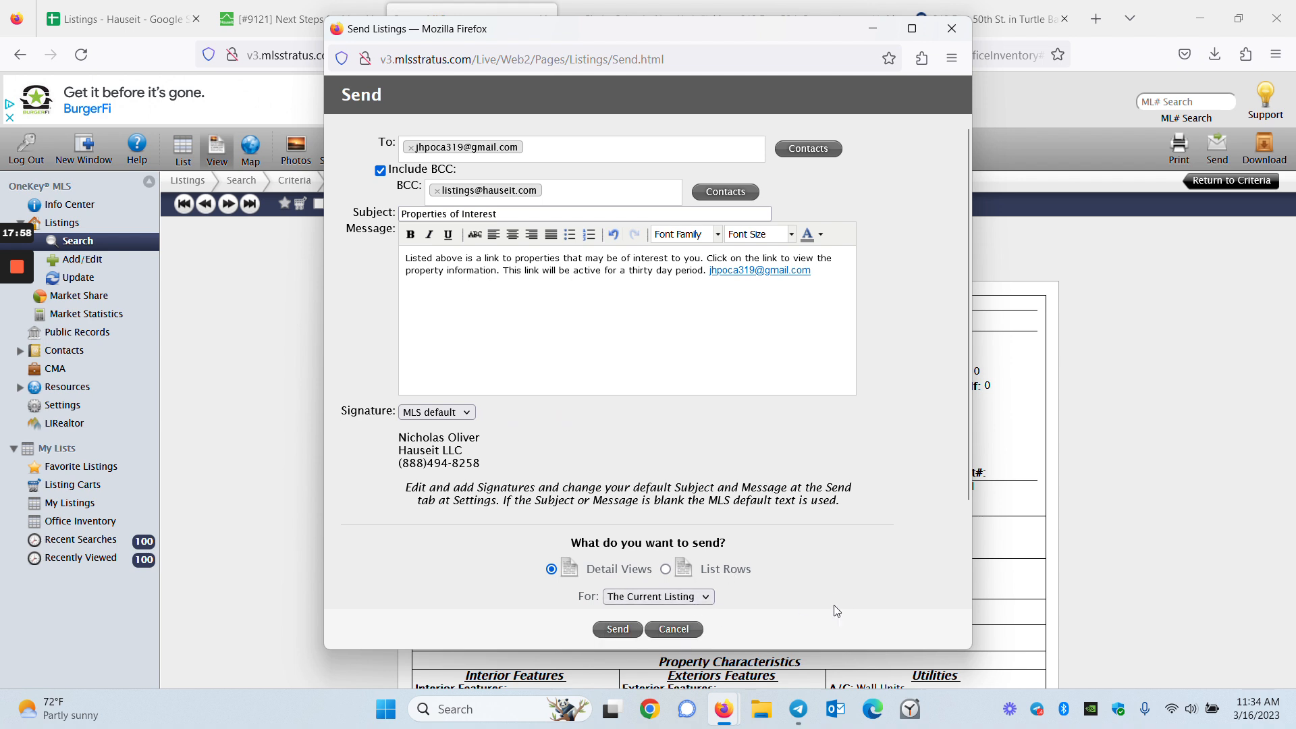
pyautogui.click(623, 629)
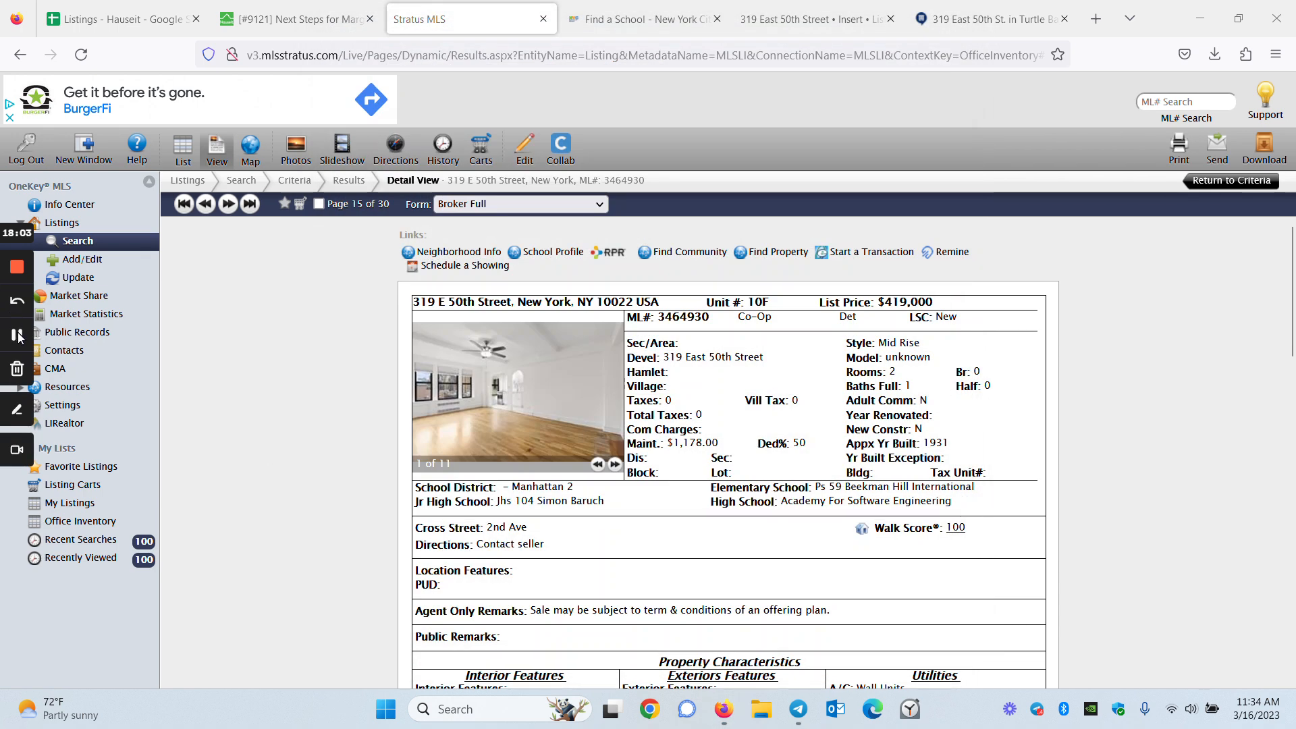
# Reopen the email form, toggle the BCC line off, and close it without sending
pyautogui.click(1215, 150)
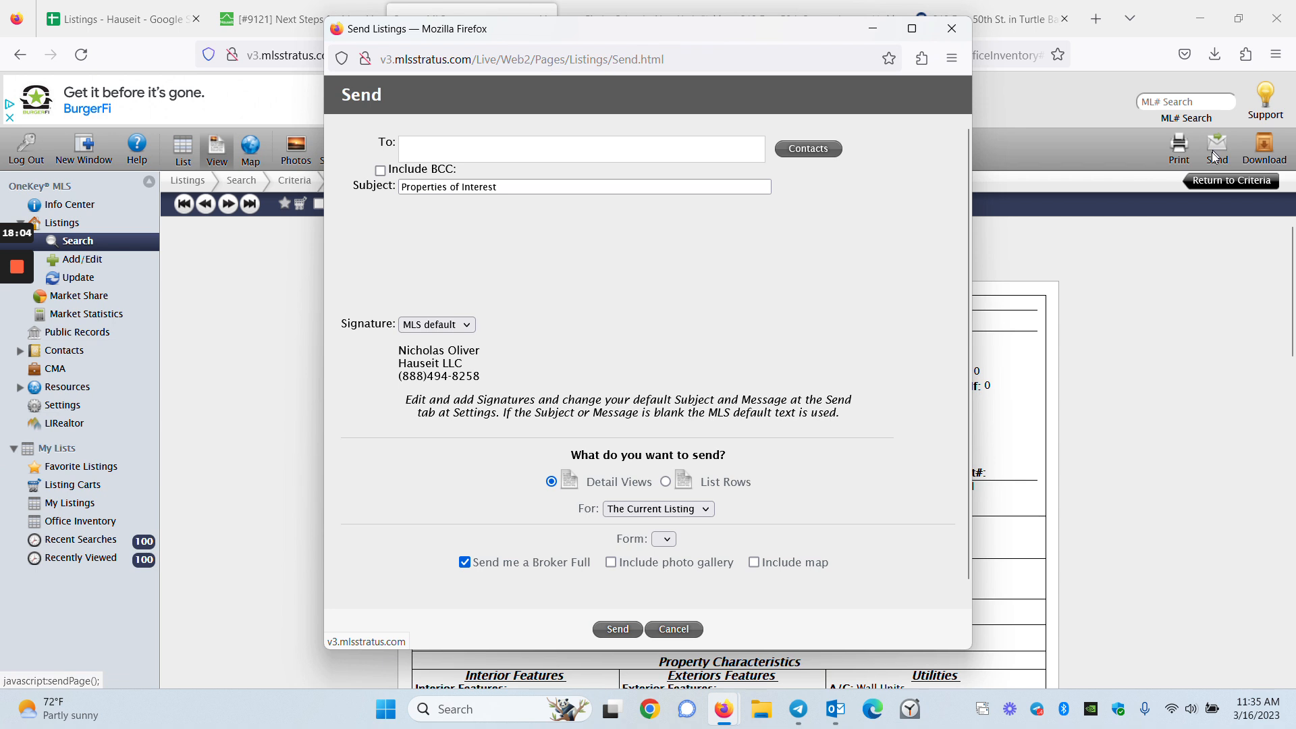
pyautogui.click(379, 171)
pyautogui.click(381, 171)
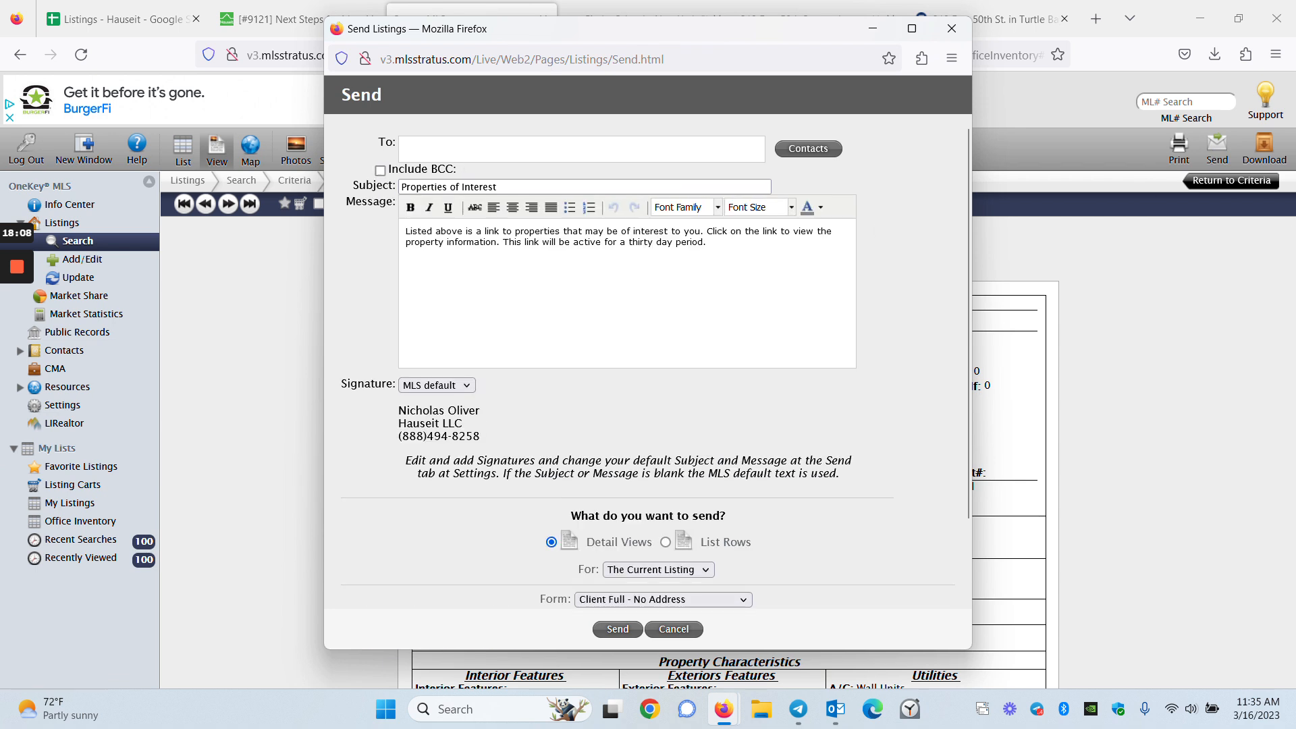
pyautogui.click(445, 149)
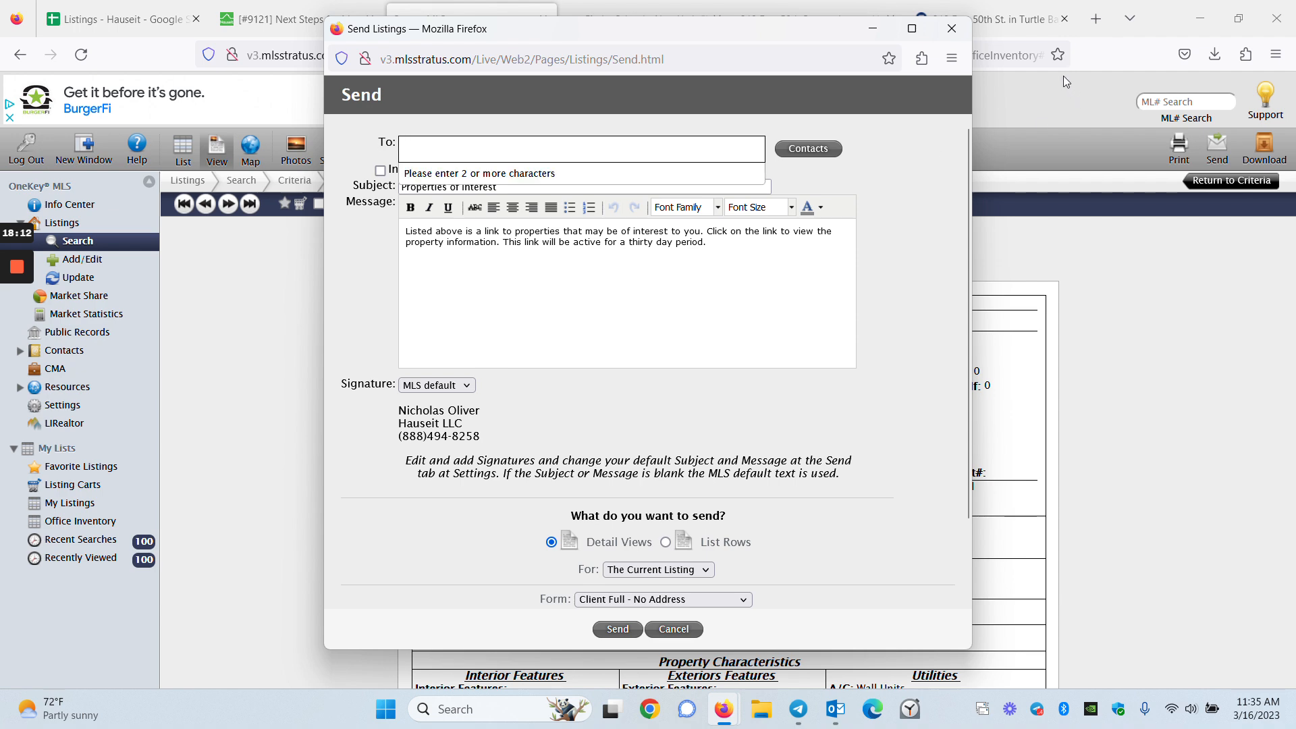
pyautogui.click(952, 29)
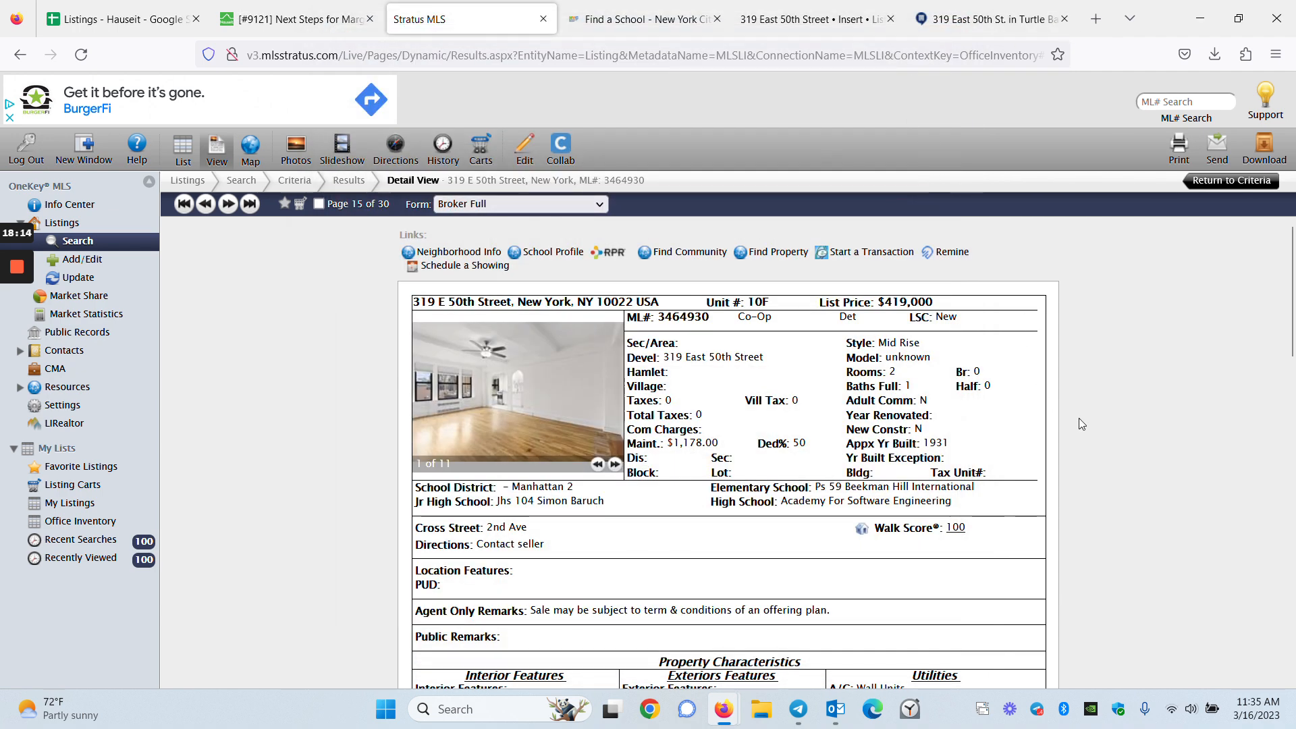
# Locate Buyer Agency Comp 3% and snip the listing page to the clipboard with Win+Shift+S
pyautogui.scroll(-15, 1095, 432)
pyautogui.scroll(2, 1097, 449)
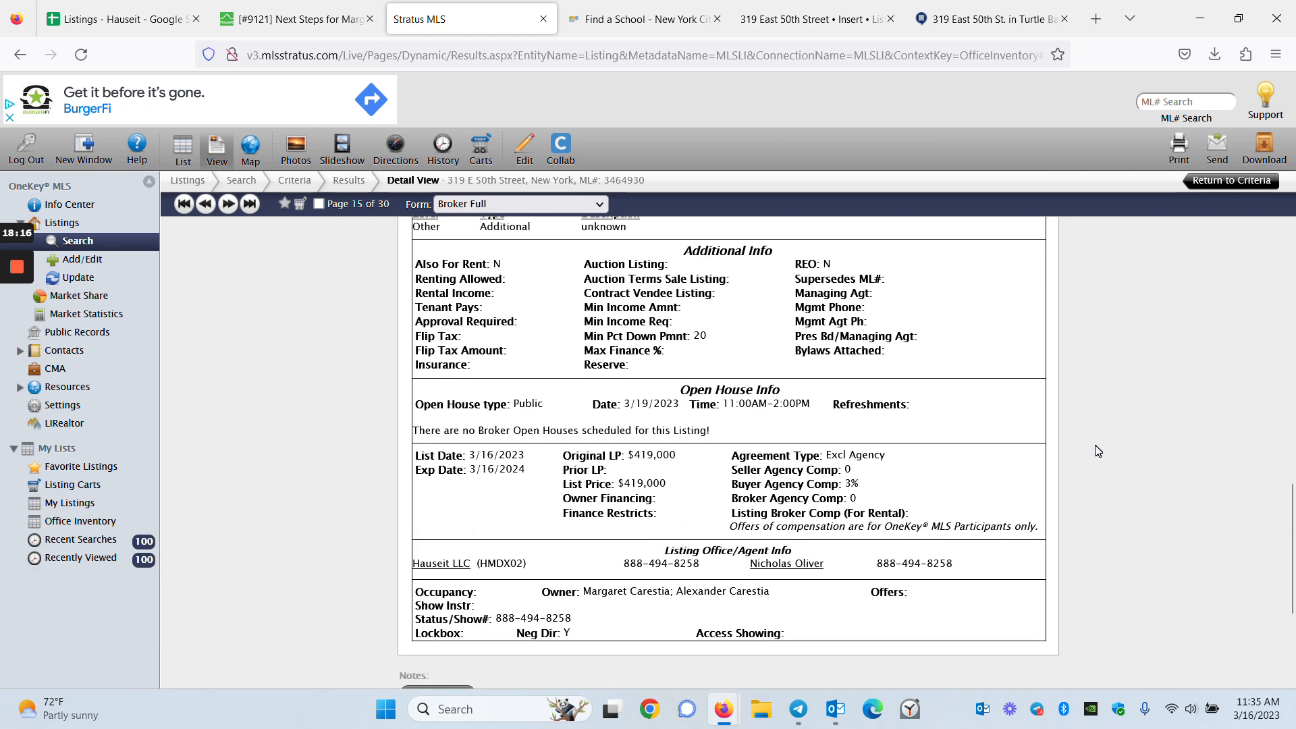
pyautogui.scroll(2, 1098, 448)
pyautogui.scroll(-2, 1097, 442)
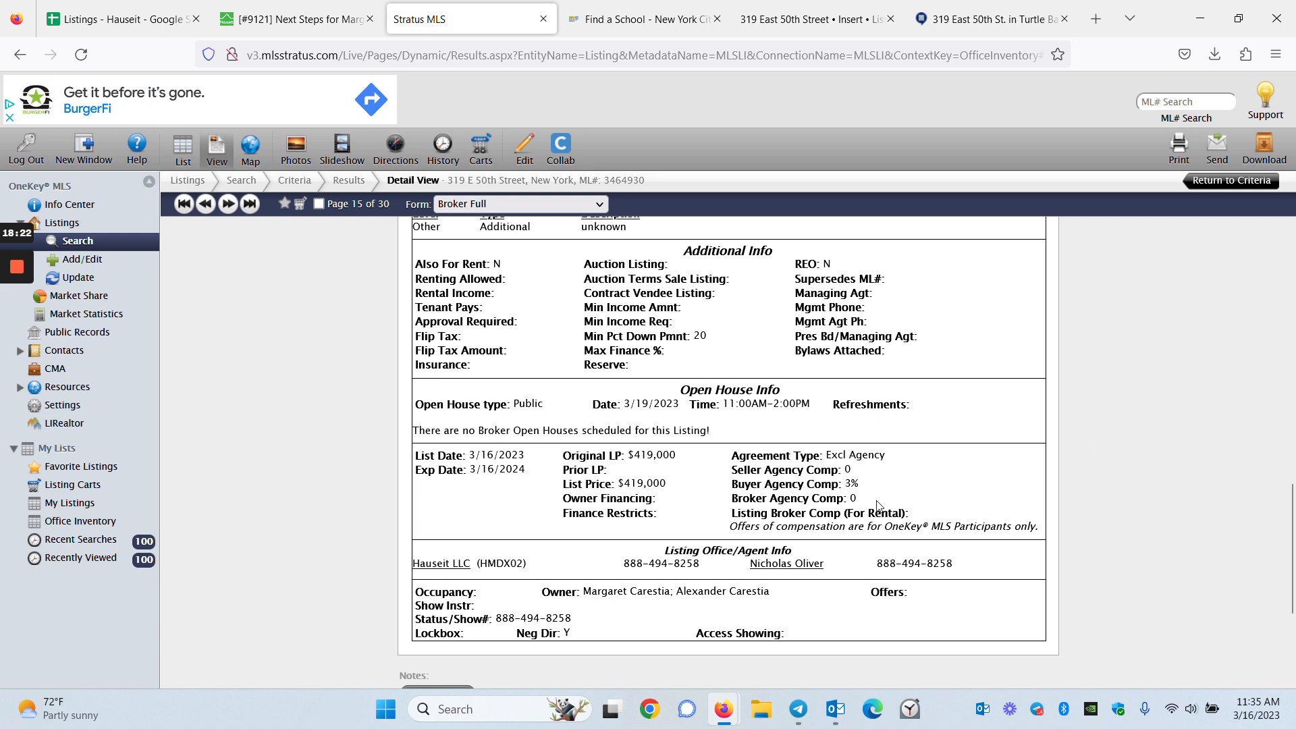
pyautogui.moveTo(864, 485); pyautogui.dragTo(731, 484)
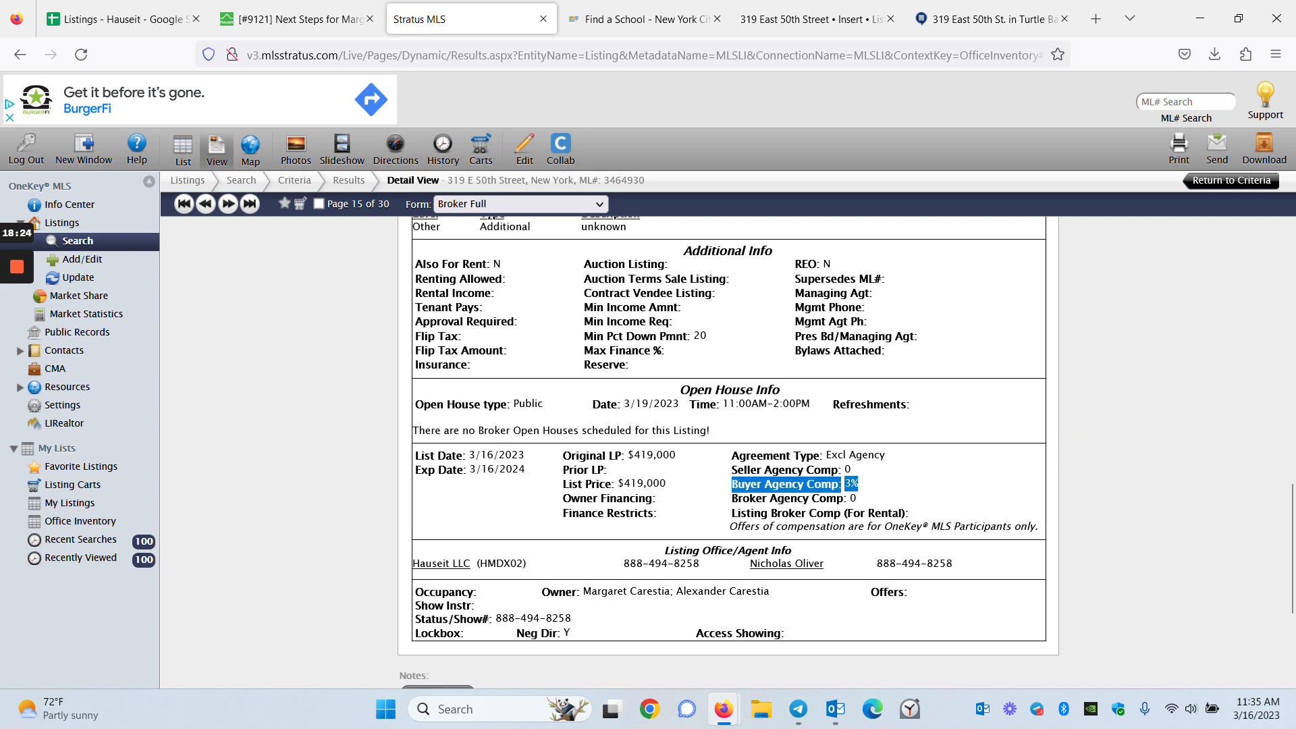
pyautogui.click(1013, 505)
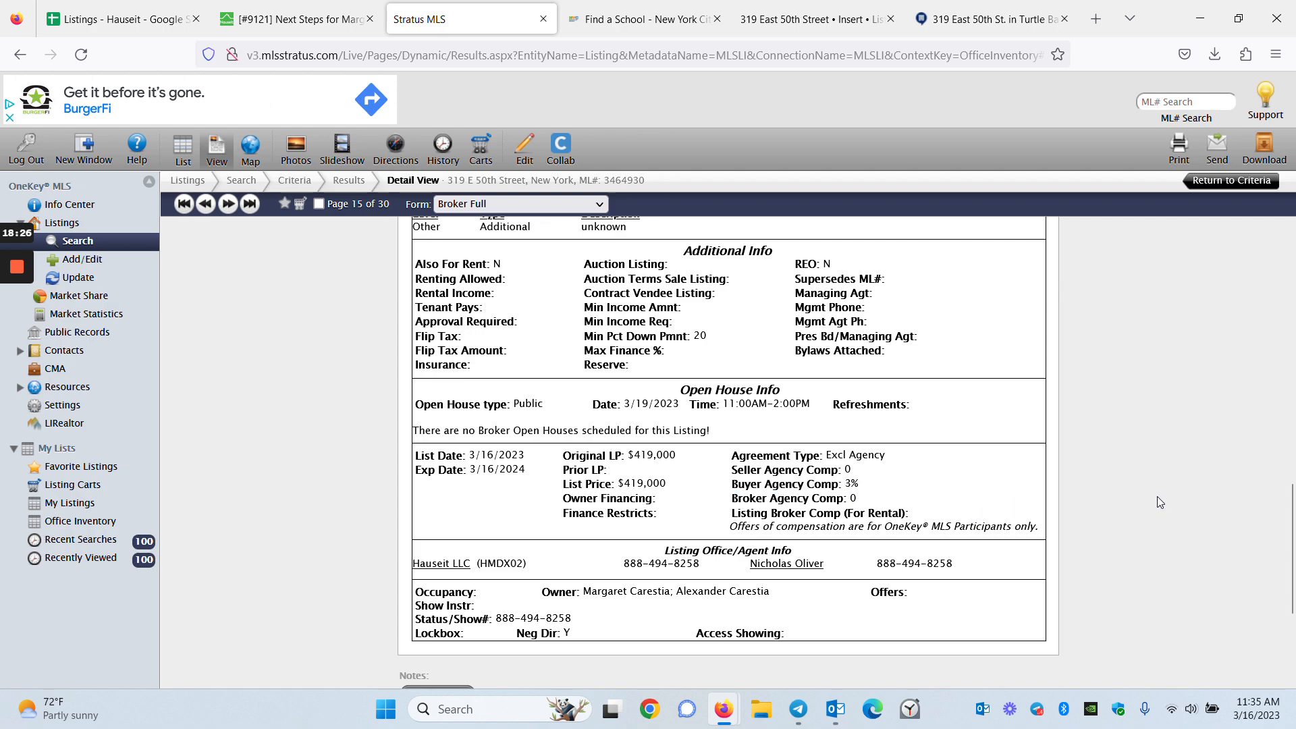
pyautogui.press('super+shift+s')
pyautogui.moveTo(2, 40); pyautogui.dragTo(1186, 639)
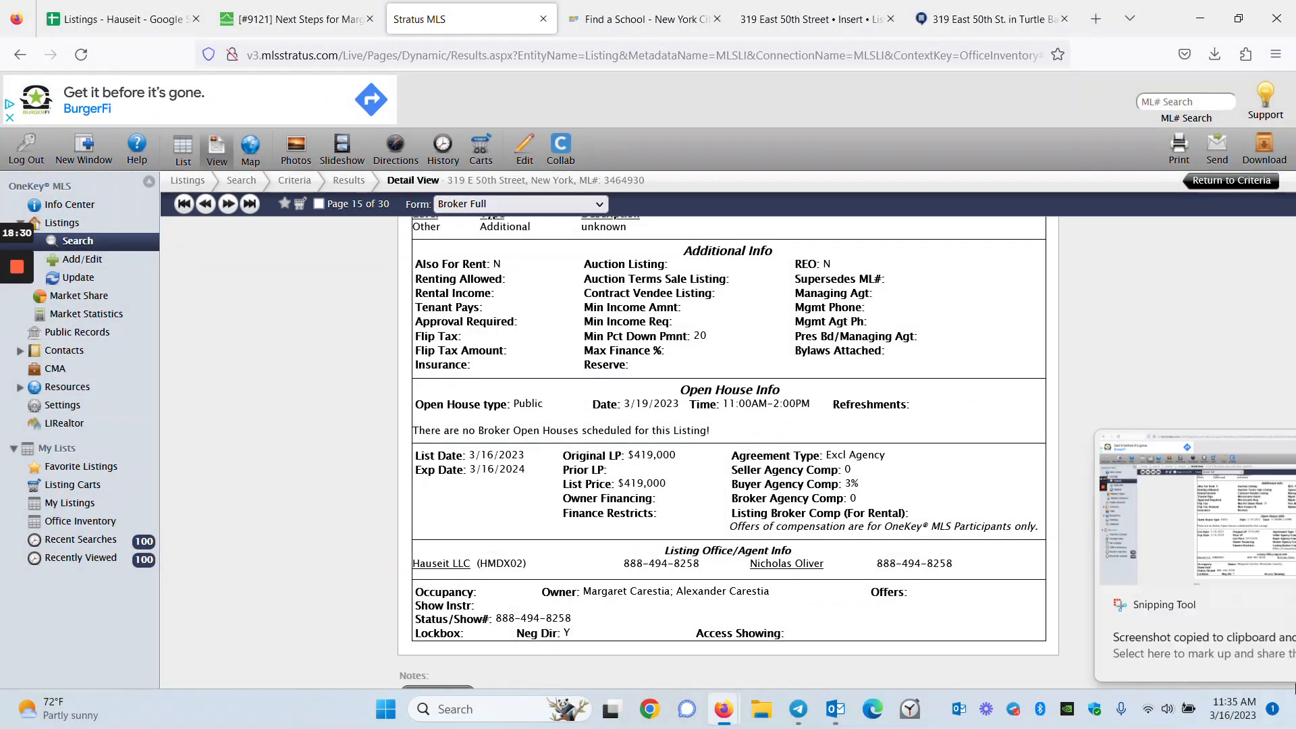
pyautogui.click(1212, 658)
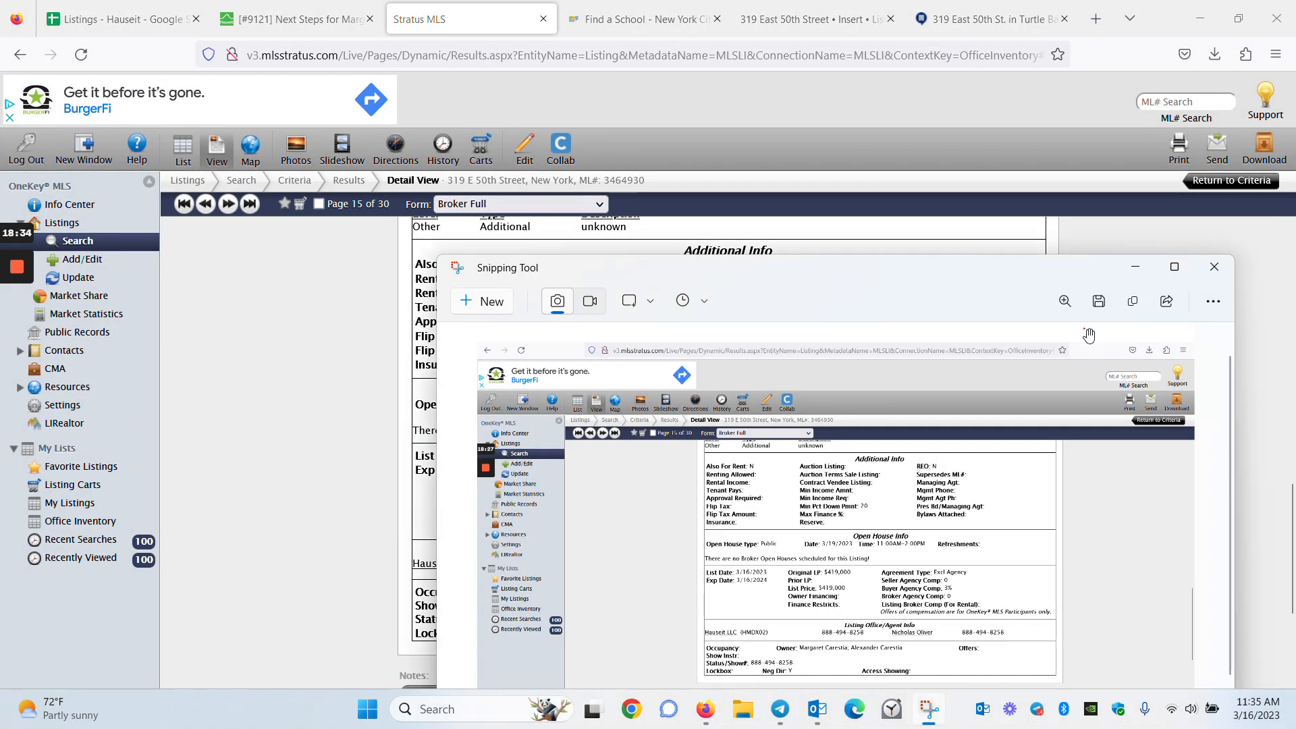
pyautogui.click(1214, 267)
# Paste the Stratus compensation screenshot at the end of the Freshdesk reply, below the RealtyMX one
pyautogui.click(308, 20)
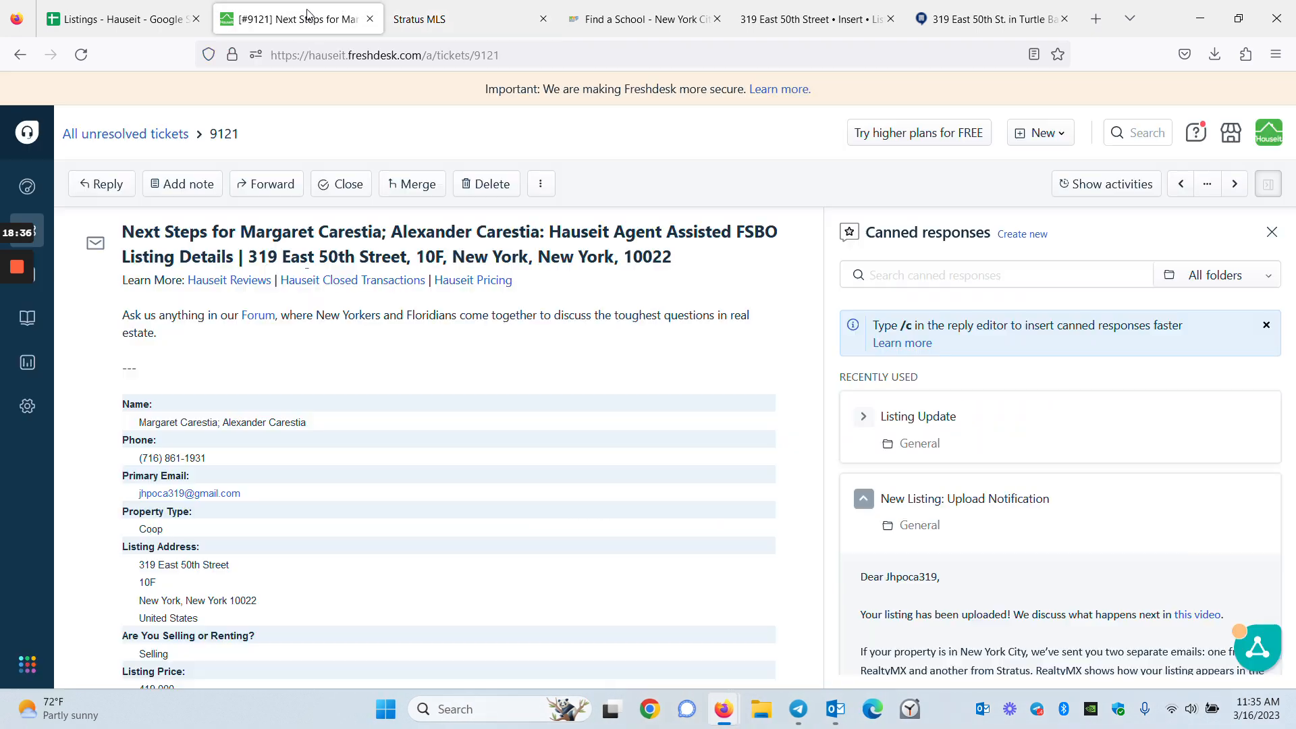
pyautogui.scroll(-7, 351, 417)
pyautogui.scroll(-15, 369, 448)
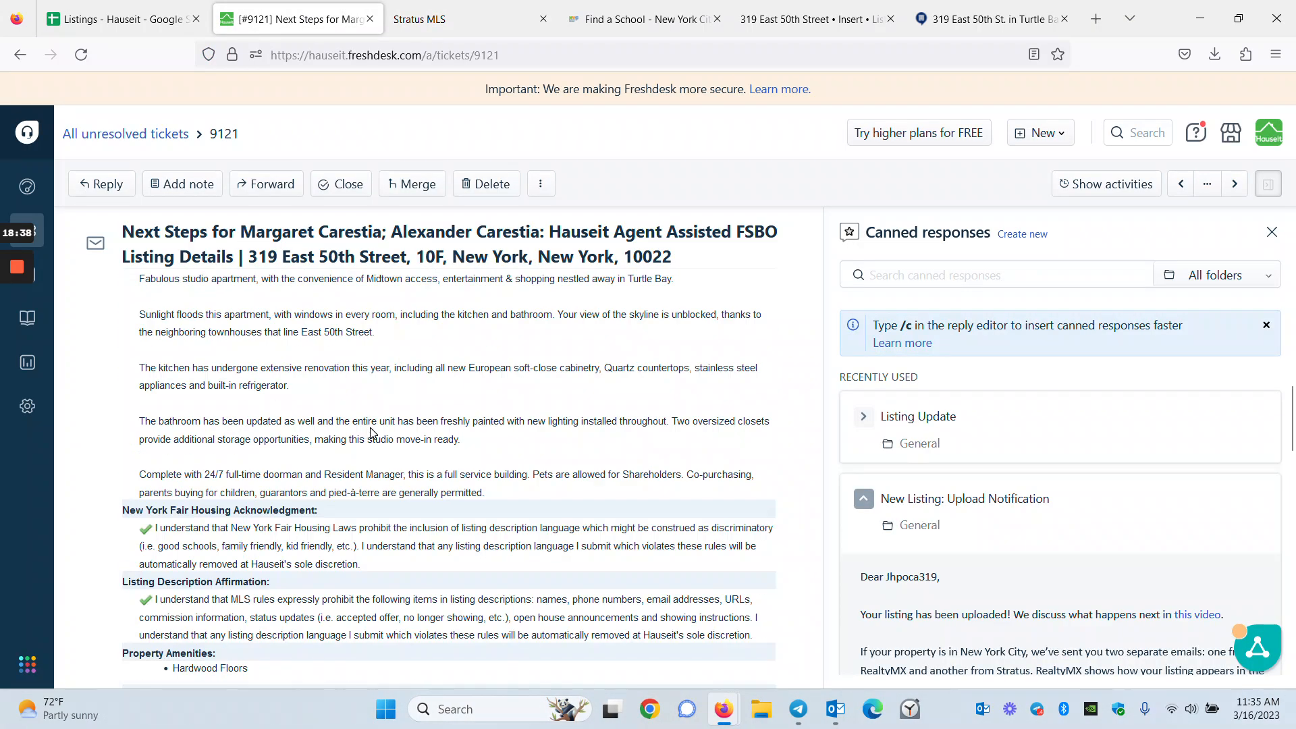
pyautogui.scroll(-10, 369, 449)
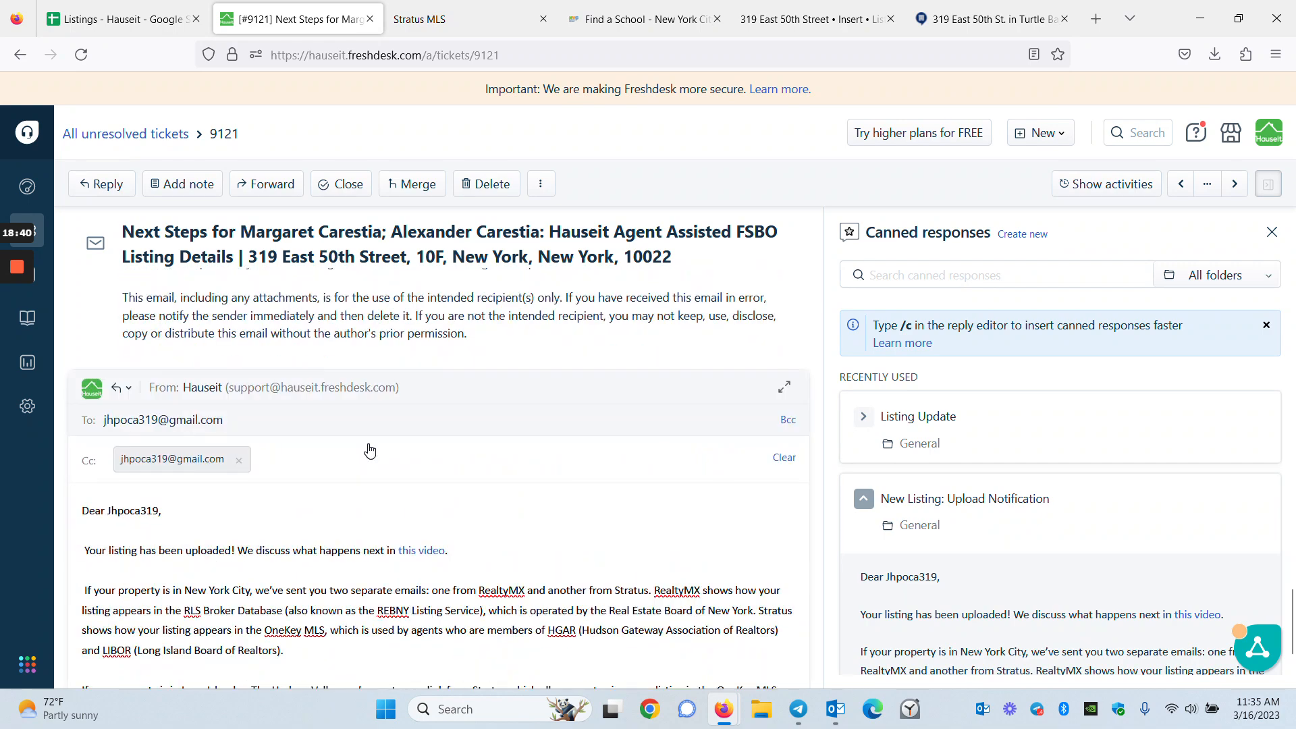
pyautogui.scroll(-5, 439, 405)
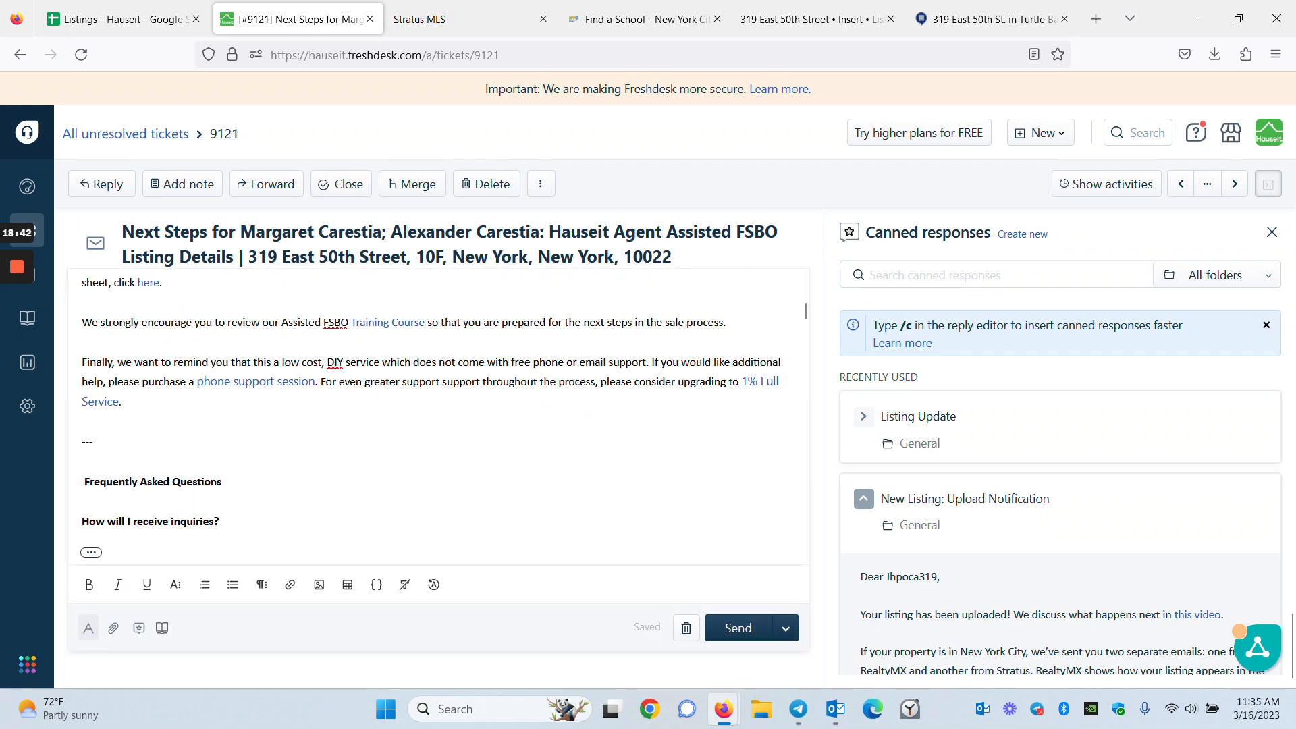
pyautogui.scroll(-15, 438, 405)
pyautogui.scroll(-15, 259, 432)
pyautogui.scroll(-8, 258, 432)
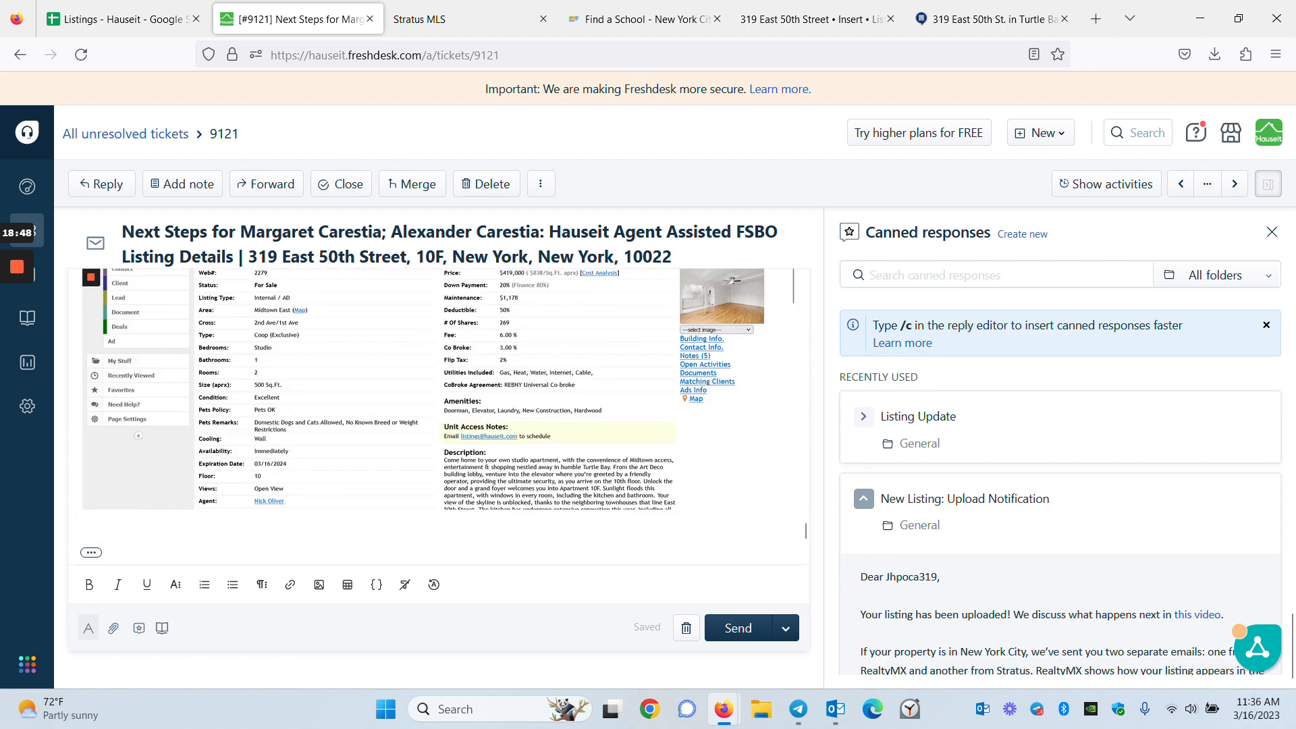
pyautogui.hotkey('ctrl', 'v')
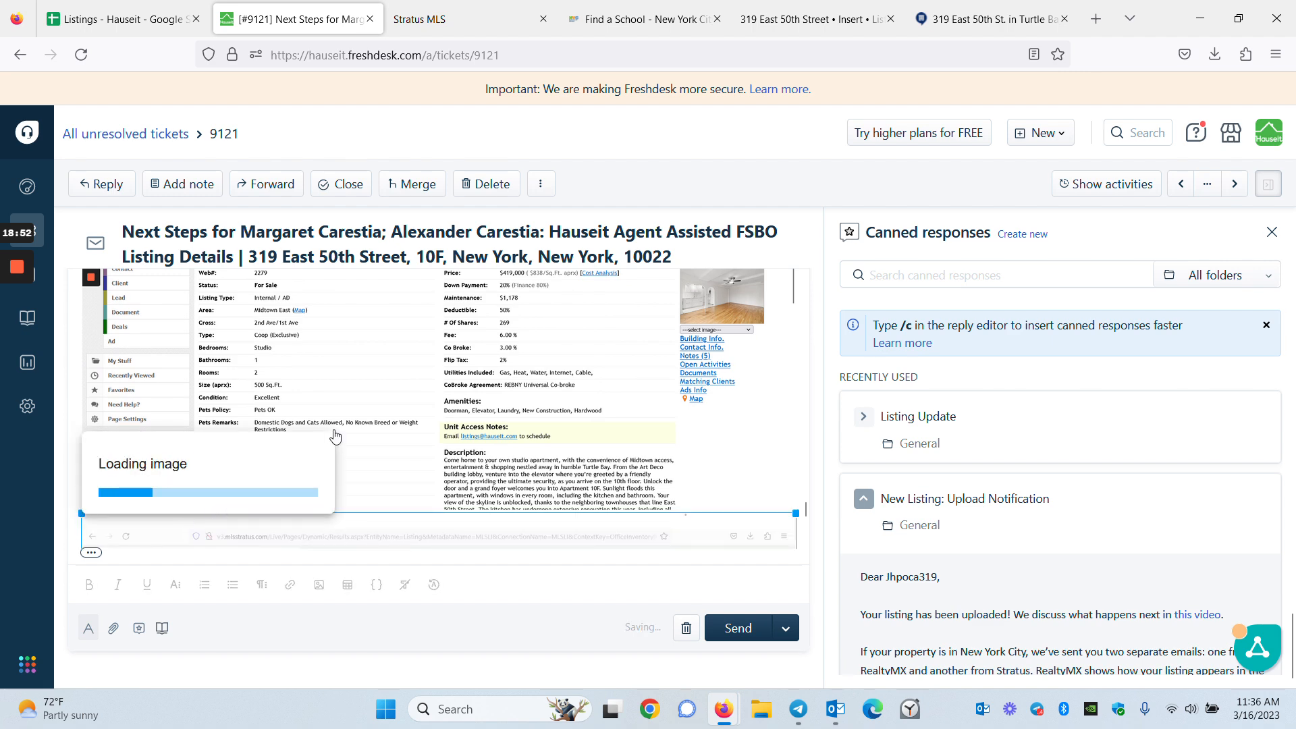
# Check the pasted screenshot in the reply draft, then go back to the Stratus MLS listing
pyautogui.scroll(-3, 336, 435)
pyautogui.scroll(-3, 337, 439)
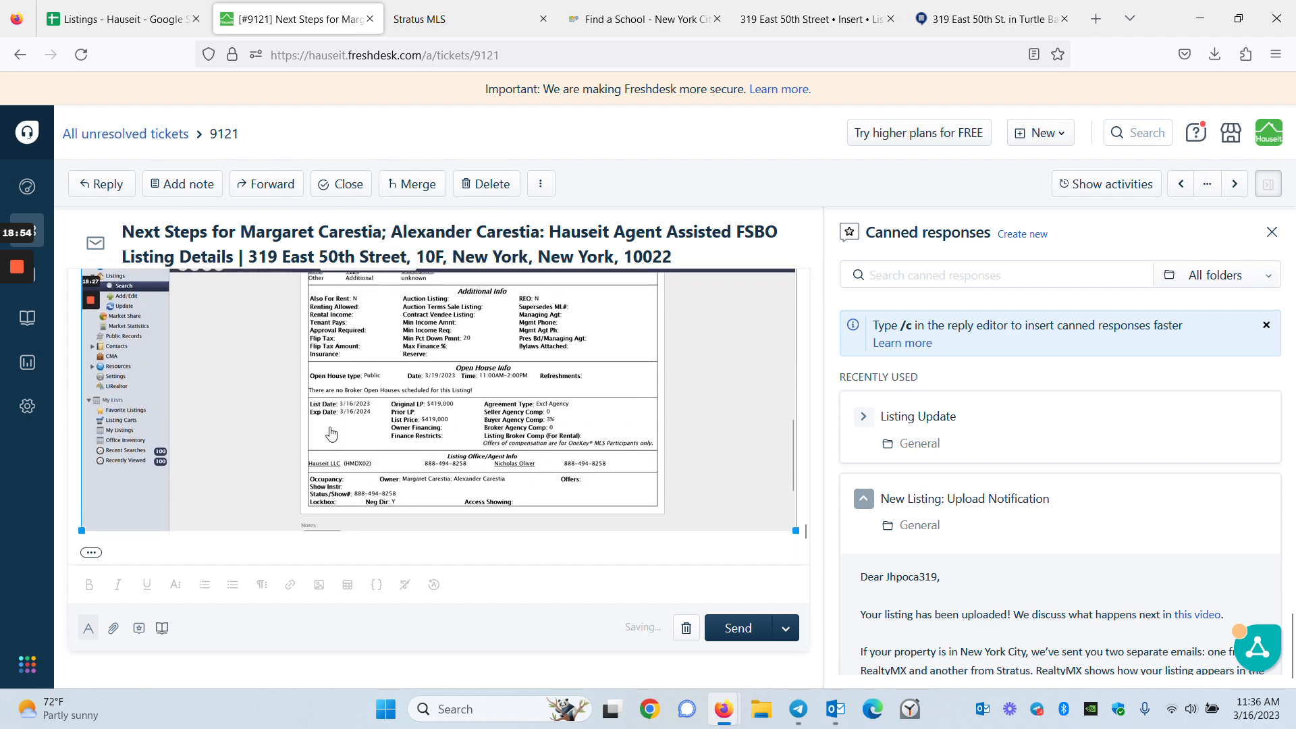
pyautogui.scroll(3, 331, 436)
pyautogui.moveTo(11, 326)
pyautogui.hotkey('ctrl', 'Tab')
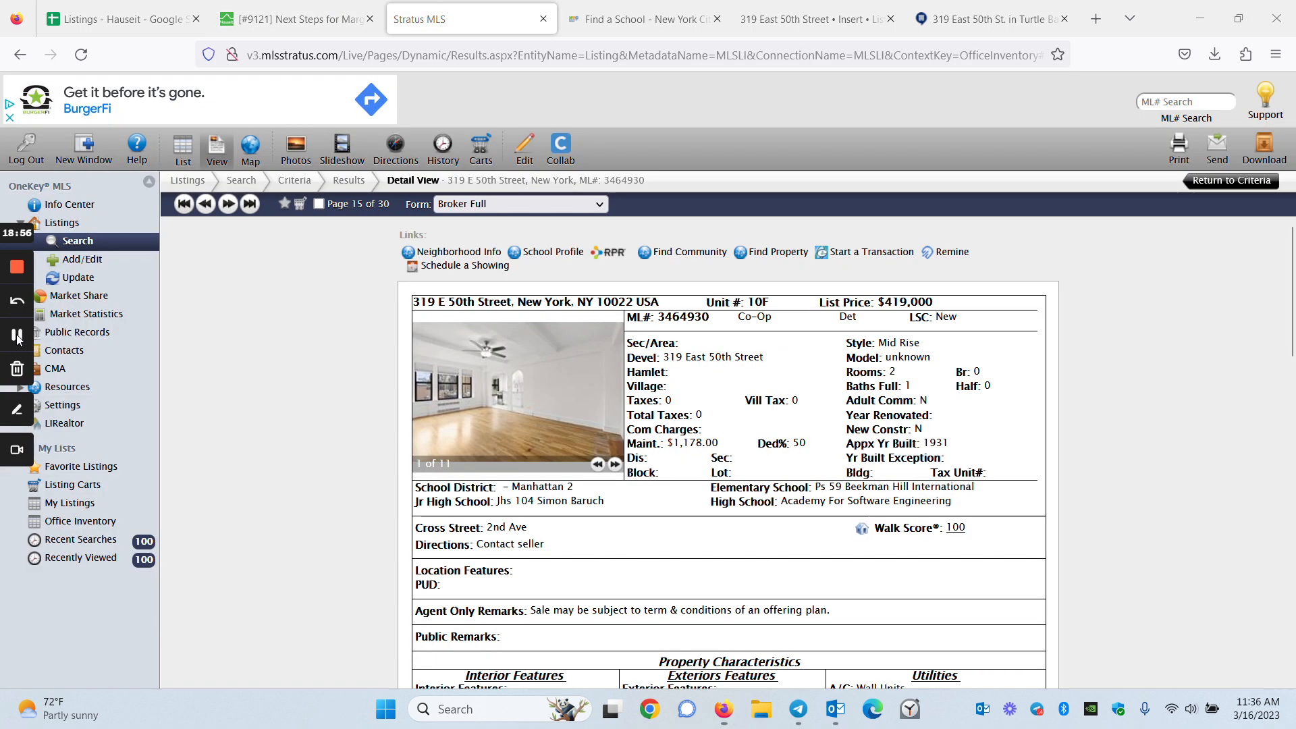